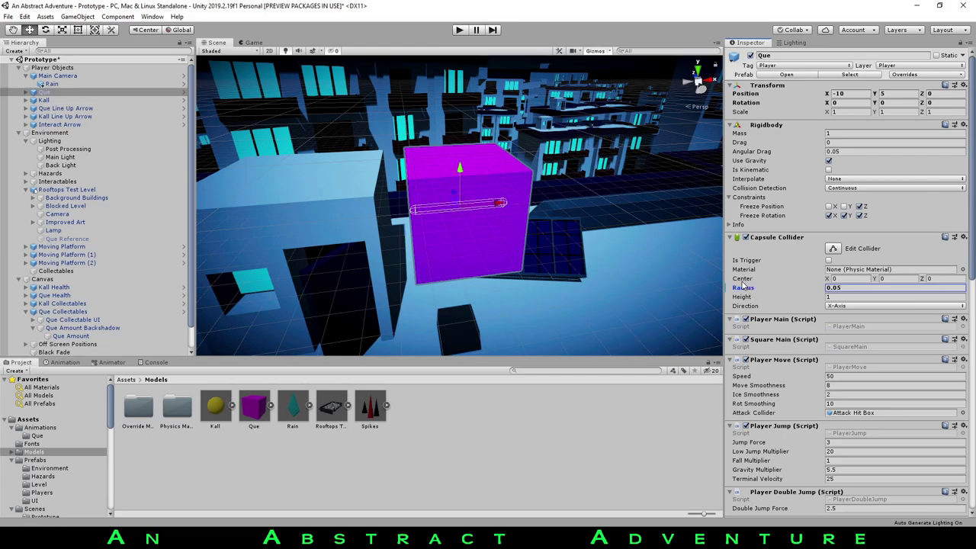
# Undo the last radius change on Que's Capsule Collider
pyautogui.keyDown('alt'); pyautogui.moveTo(605, 225); pyautogui.dragTo(524, 146); pyautogui.keyUp('alt')
pyautogui.moveTo(440, 231); pyautogui.dragTo(422, 246, button='middle')
pyautogui.hotkey('ctrl', 'z')
pyautogui.scroll(-5, 527, 224)
pyautogui.moveTo(515, 224); pyautogui.dragTo(475, 216, button='middle')
pyautogui.scroll(-4, 546, 212)
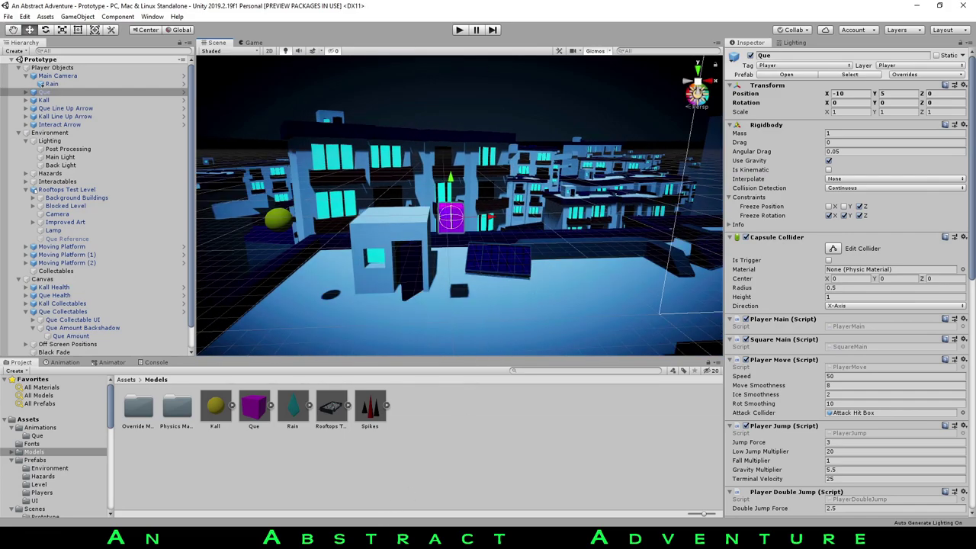
# Switch to Visual Studio and open the PlayerMove.cs script at its beginning
pyautogui.hotkey('alt', 'Tab')
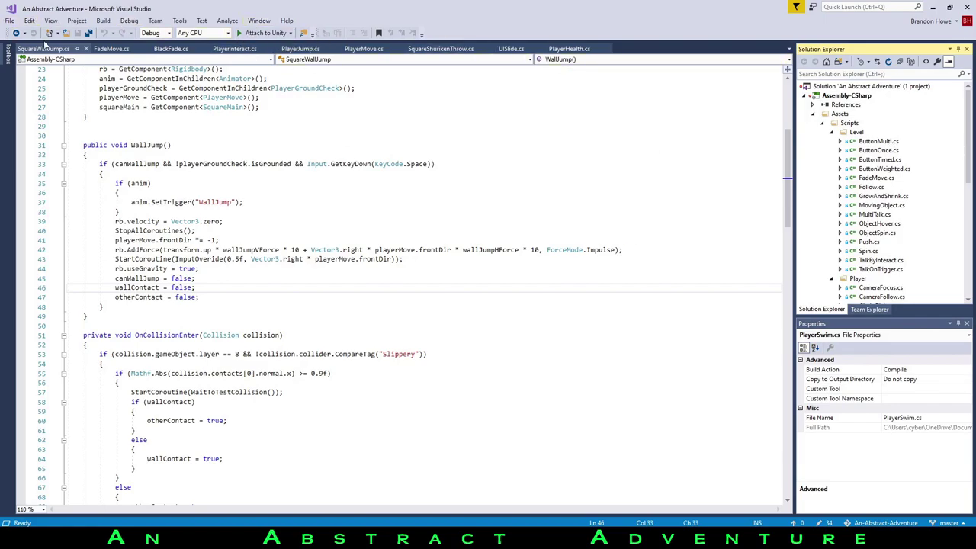
pyautogui.scroll(-8, 228, 152)
pyautogui.click(360, 48)
pyautogui.scroll(20, 202, 199)
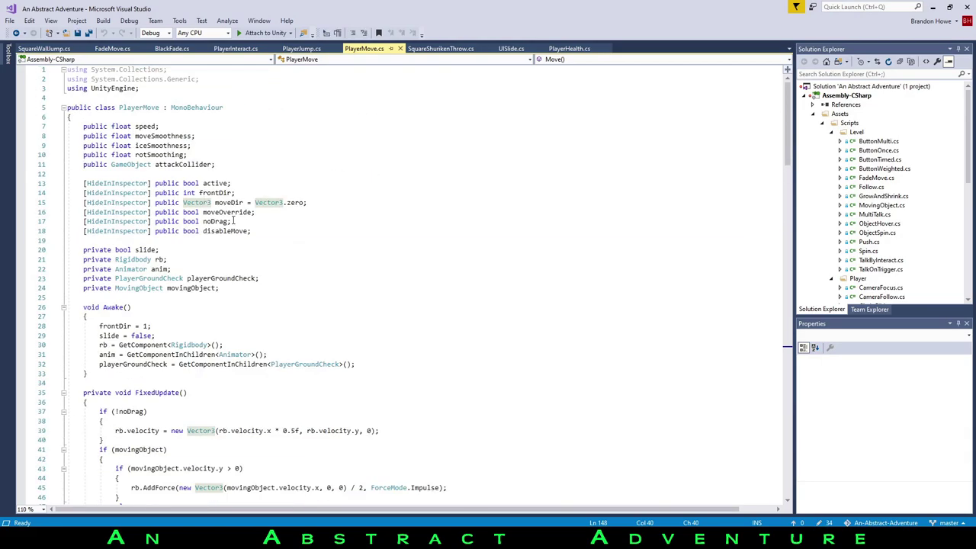
# Examine the Vector3 moveDir declaration and the private component variables in the PlayerMove class
pyautogui.moveTo(183, 202); pyautogui.dragTo(207, 202)
pyautogui.scroll(-1, 145, 268)
pyautogui.moveTo(115, 230); pyautogui.dragTo(213, 259)
pyautogui.scroll(-2, 349, 237)
pyautogui.scroll(-8, 351, 194)
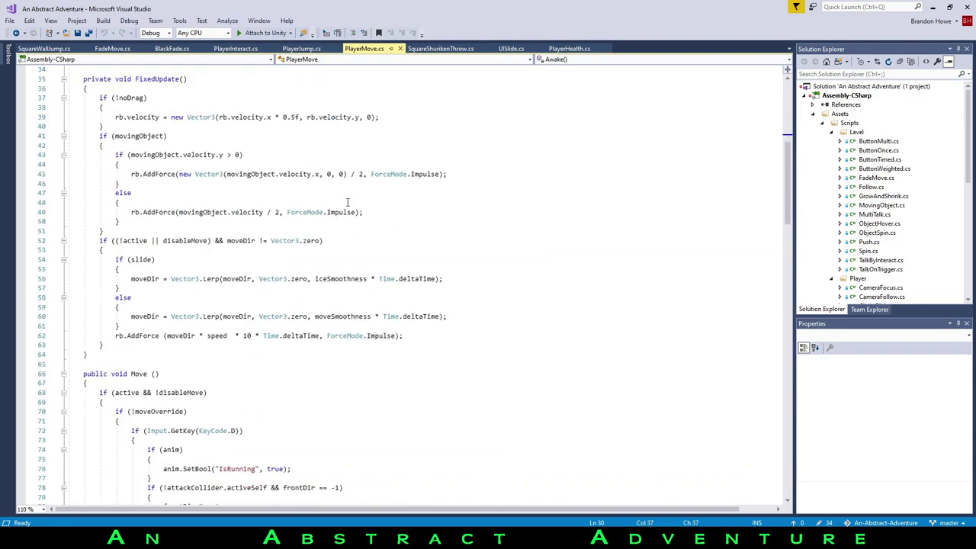
# Examine the new Vector3 force and ForceMode.Impulse arguments in FixedUpdate's first moving-object AddForce call
pyautogui.moveTo(195, 174); pyautogui.dragTo(243, 174)
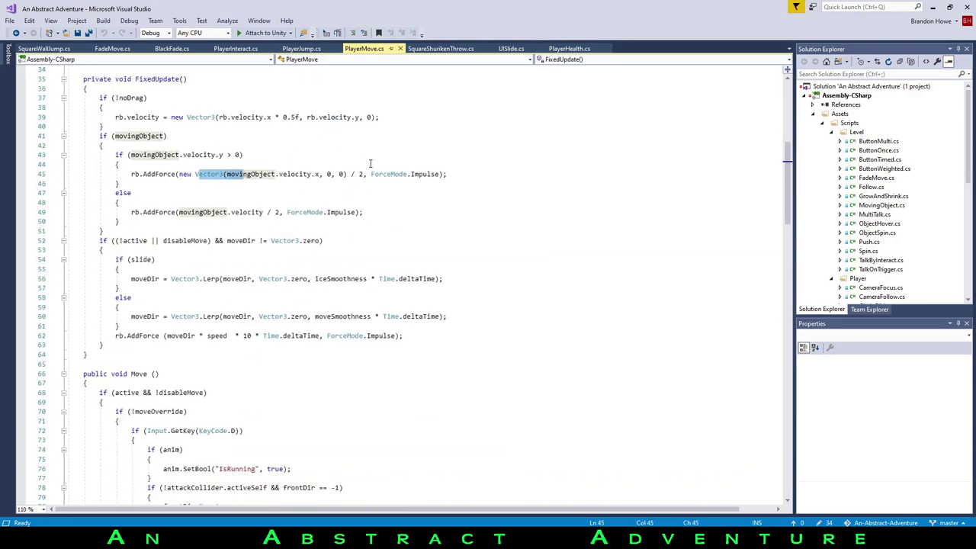
pyautogui.press('Up')
pyautogui.doubleClick(341, 174)
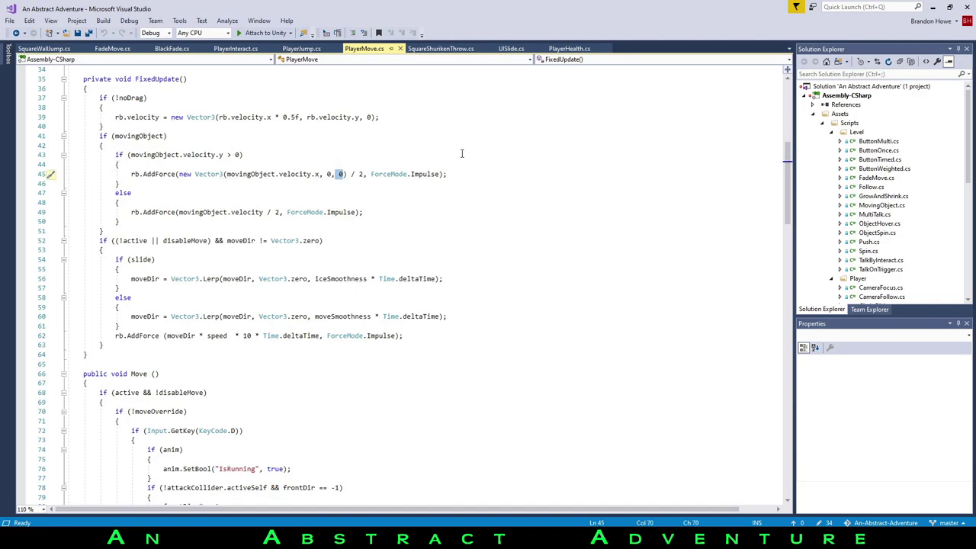
pyautogui.moveTo(438, 175); pyautogui.dragTo(384, 177)
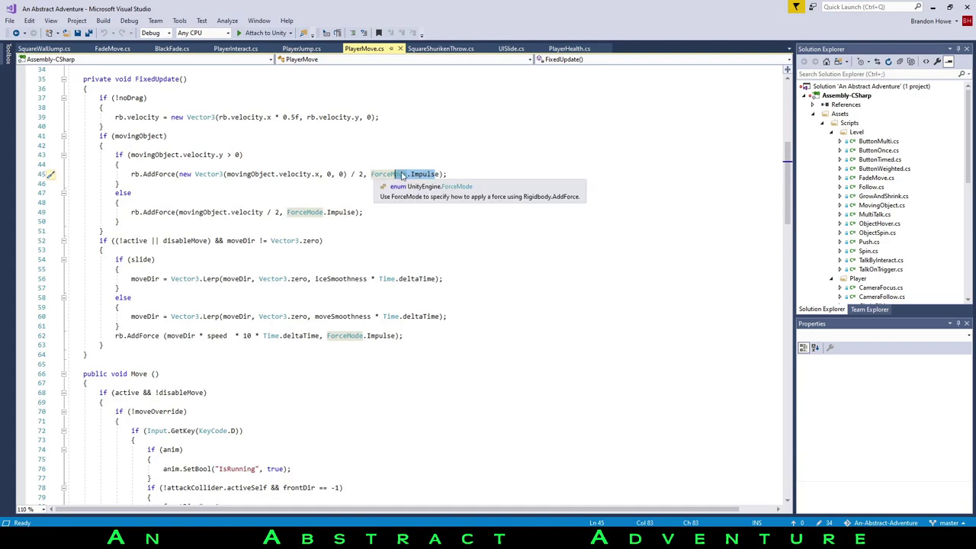
# Review the Move method and highlight the Quaternion.Slerp expression assigned to transform.rotation at its end
pyautogui.scroll(-3, 333, 197)
pyautogui.scroll(-4, 333, 196)
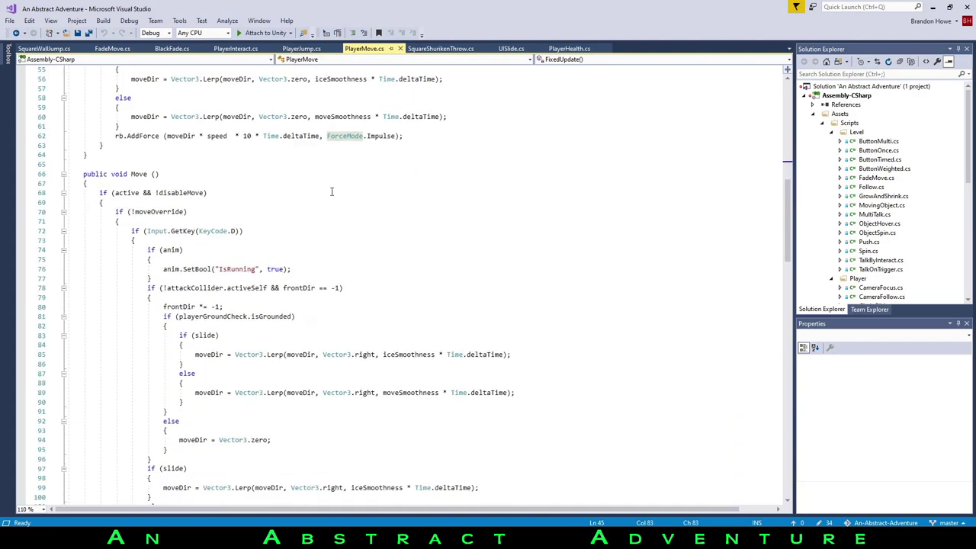
pyautogui.scroll(-6, 320, 169)
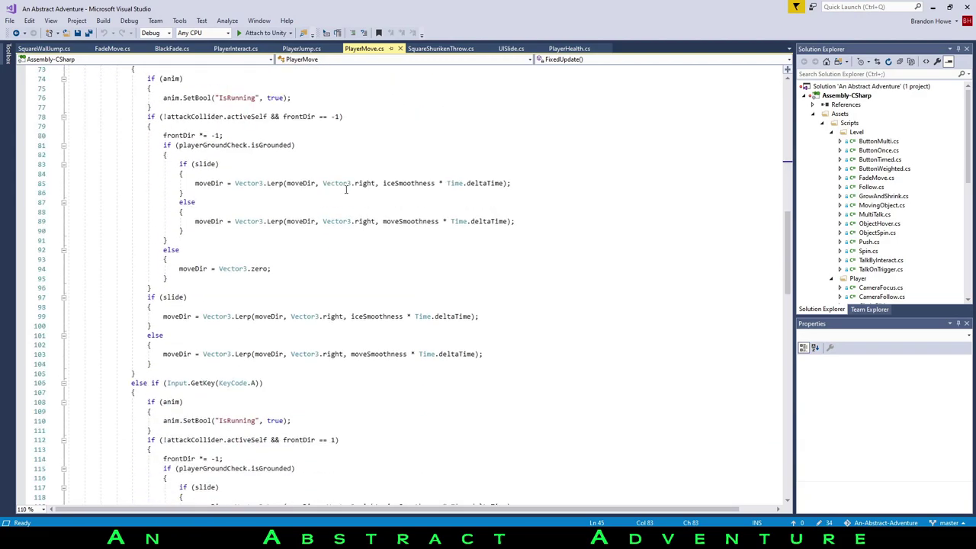
pyautogui.scroll(-17, 343, 189)
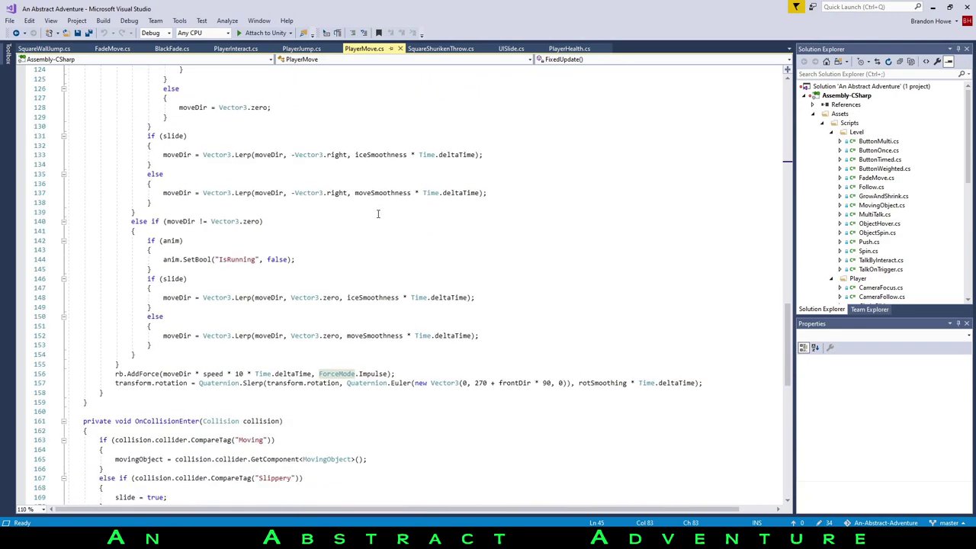
pyautogui.scroll(-8, 375, 202)
pyautogui.scroll(3, 259, 168)
pyautogui.moveTo(199, 240); pyautogui.dragTo(695, 241)
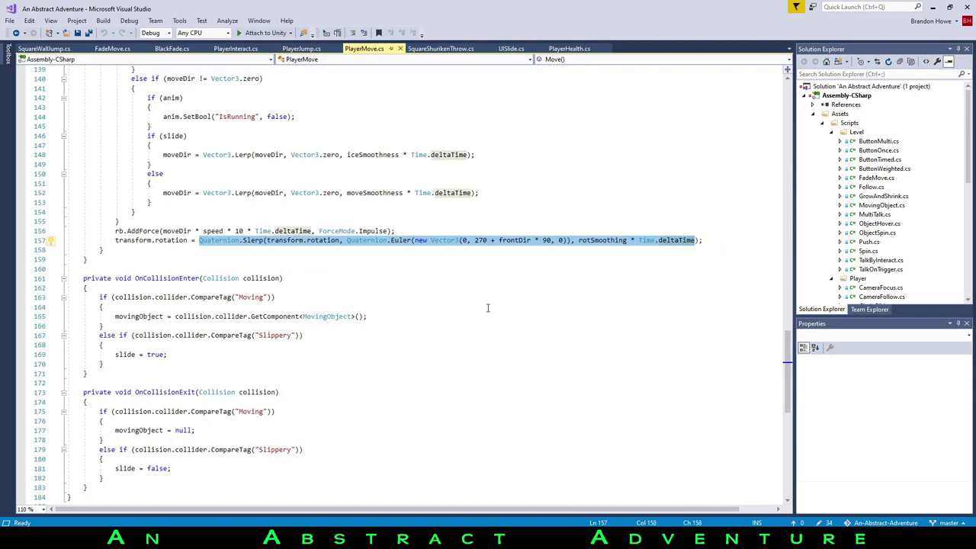
# Examine the OnCollisionEnter and OnCollisionExit methods below the Move method
pyautogui.scroll(4, 371, 300)
pyautogui.scroll(-5, 198, 266)
pyautogui.moveTo(135, 249); pyautogui.dragTo(200, 250)
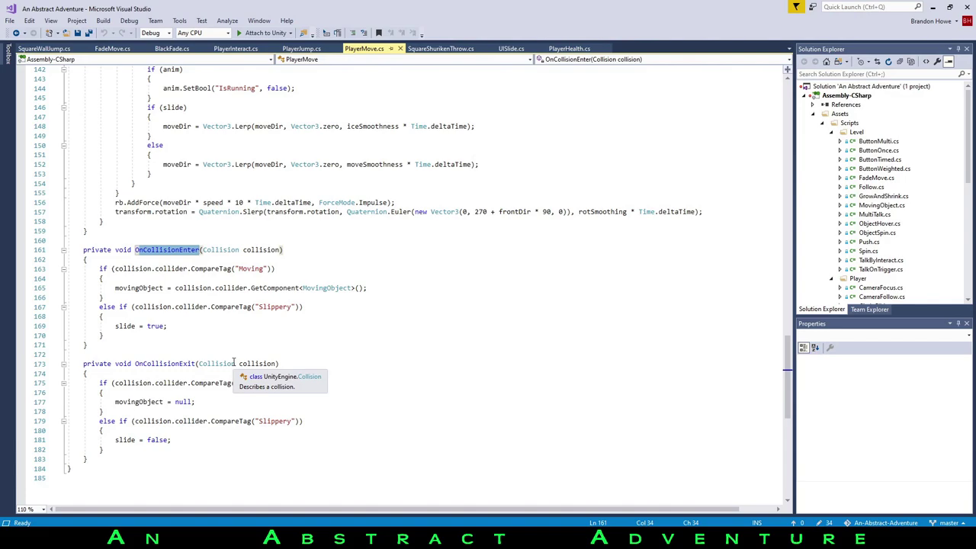
pyautogui.scroll(4, 396, 254)
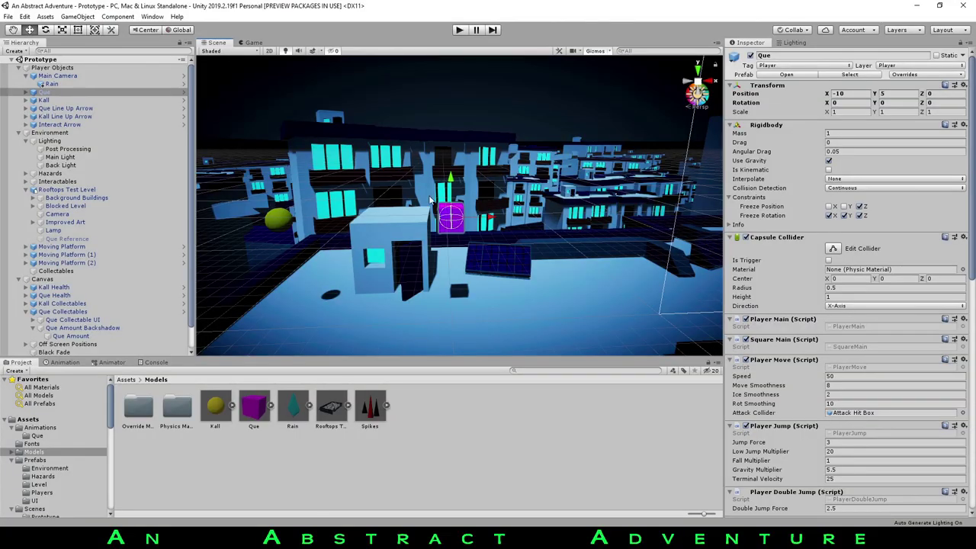
# Switch to Unity and try changing Que's X scale and Y rotation in the Transform, reverting both changes
pyautogui.scroll(-5, 351, 163)
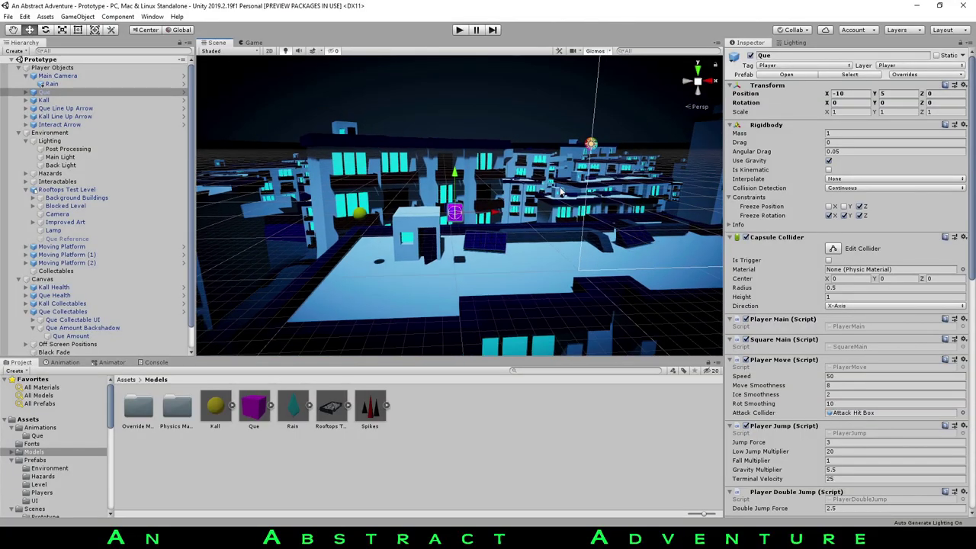
pyautogui.moveTo(830, 114)
pyautogui.mouseDown()
pyautogui.moveTo(702, 118)
pyautogui.moveTo(839, 128)
pyautogui.mouseUp()
pyautogui.hotkey('ctrl', 'z')
pyautogui.click(855, 112)
pyautogui.moveTo(616, 142); pyautogui.dragTo(614, 184, button='middle')
pyautogui.moveTo(613, 185); pyautogui.dragTo(609, 294, button='right')
pyautogui.moveTo(571, 176); pyautogui.dragTo(560, 224, button='middle')
pyautogui.click(835, 112)
pyautogui.write('1.5')
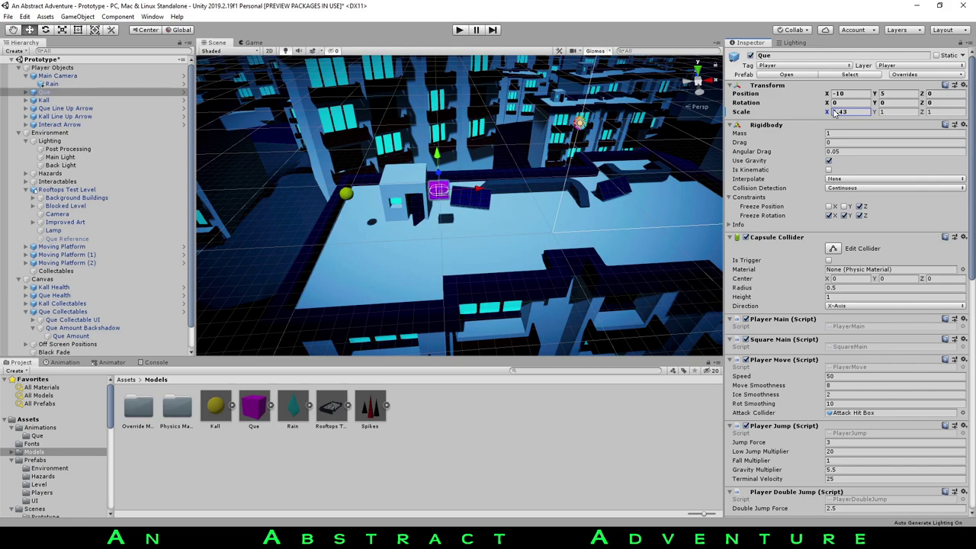
pyautogui.press('BackSpace')
pyautogui.press('BackSpace')
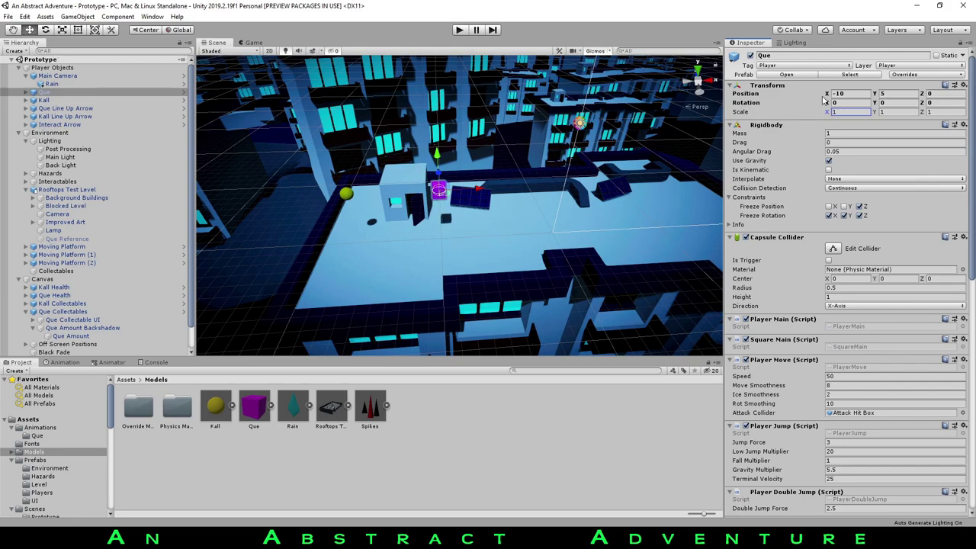
pyautogui.moveTo(874, 102); pyautogui.dragTo(749, 177)
pyautogui.hotkey('ctrl', 'z')
# Play-test the scene with the Que cube on the rooftop and stop the game
pyautogui.click(459, 31)
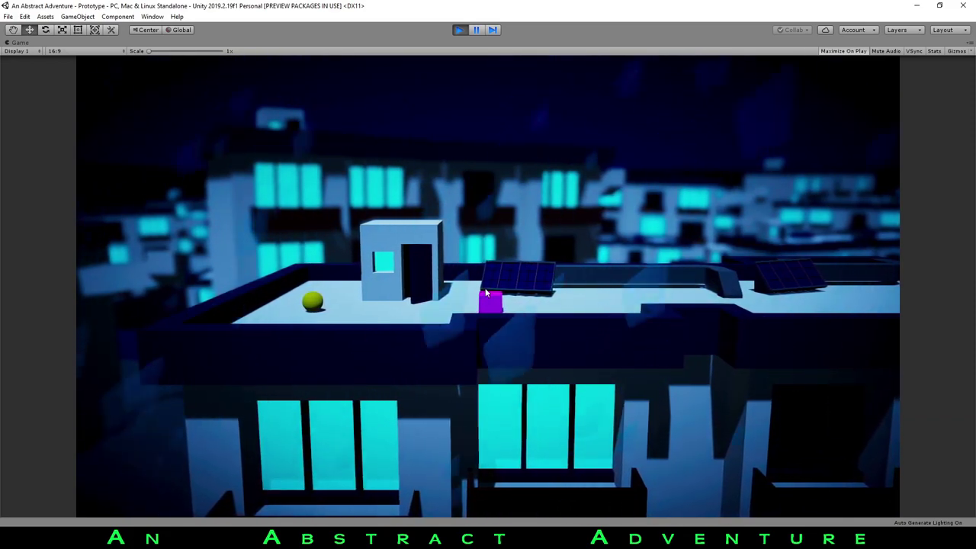
pyautogui.click(459, 30)
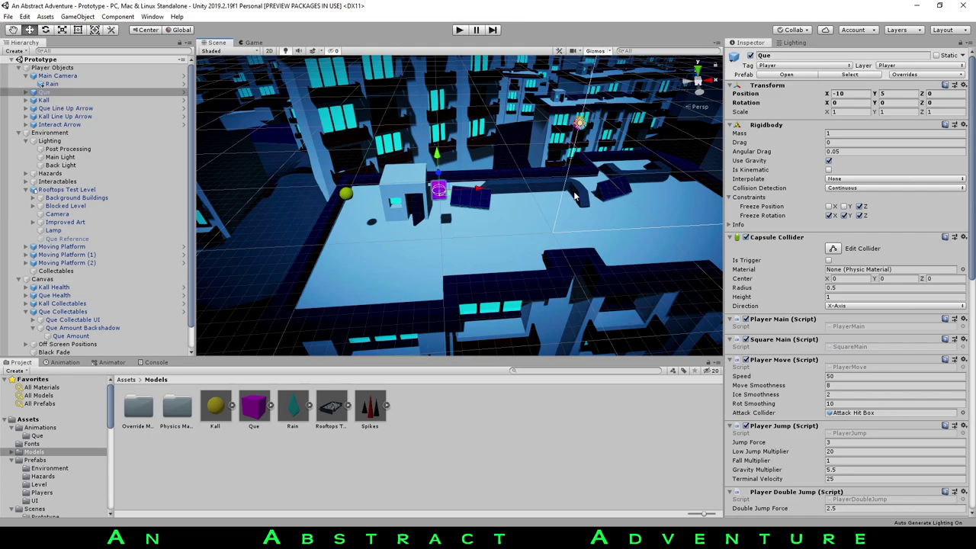
# Switch to Visual Studio and examine the transform.rotation line in Move, focusing on its Quaternion.Slerp call
pyautogui.hotkey('alt', 'Tab')
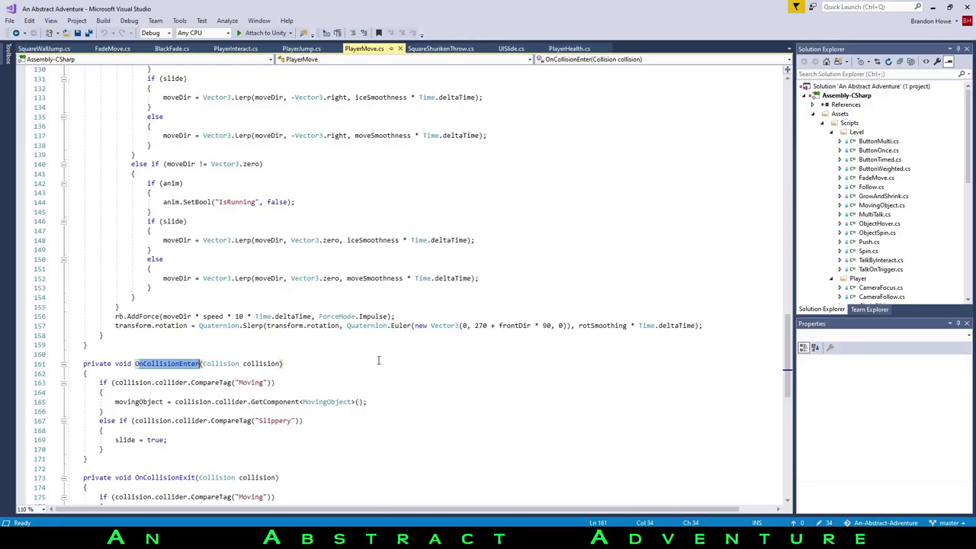
pyautogui.scroll(-2, 199, 352)
pyautogui.scroll(2, 199, 352)
pyautogui.click(171, 279)
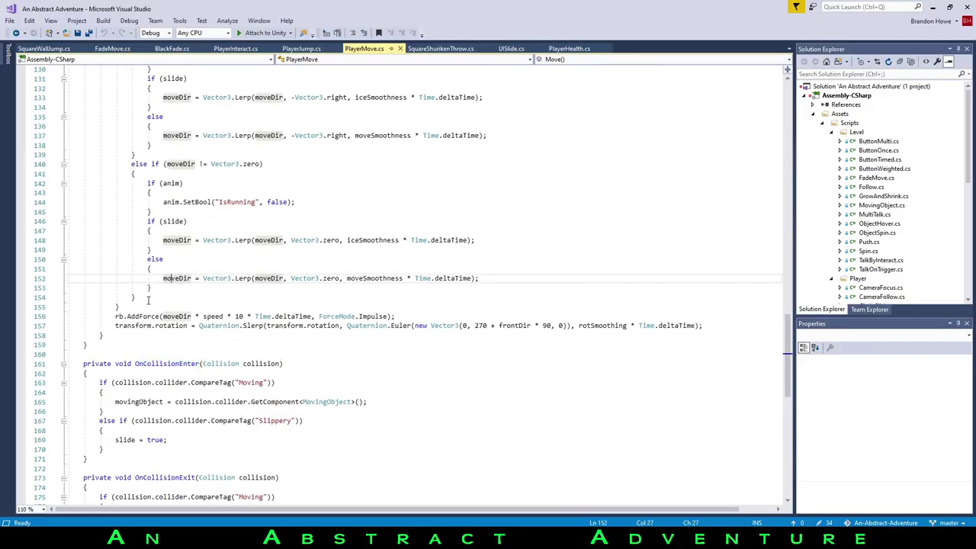
pyautogui.moveTo(118, 327); pyautogui.dragTo(717, 328)
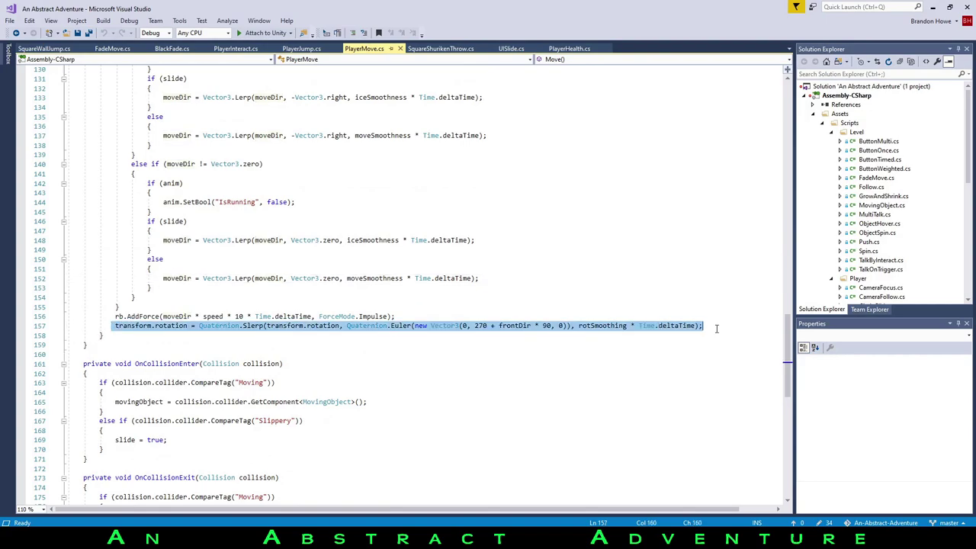
pyautogui.moveTo(255, 308); pyautogui.dragTo(265, 326)
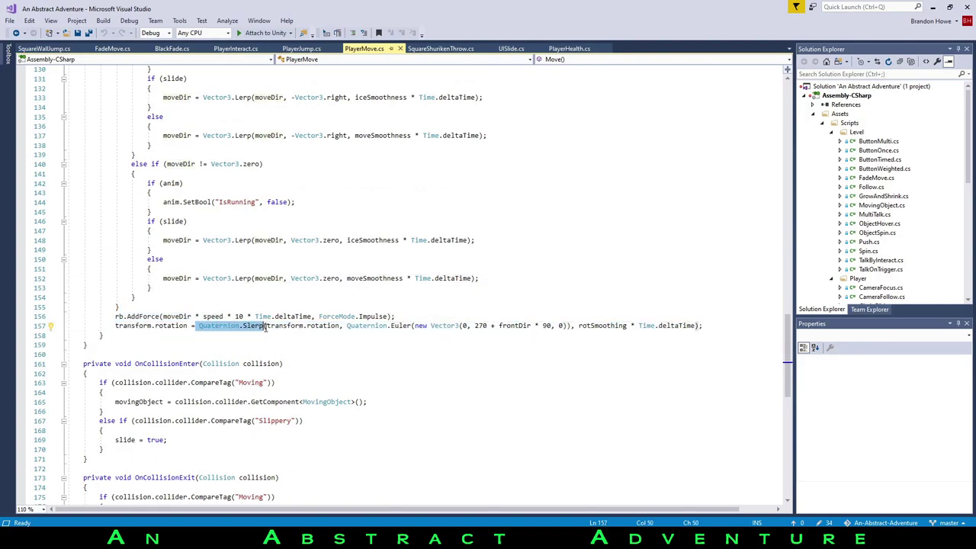
pyautogui.click(266, 326)
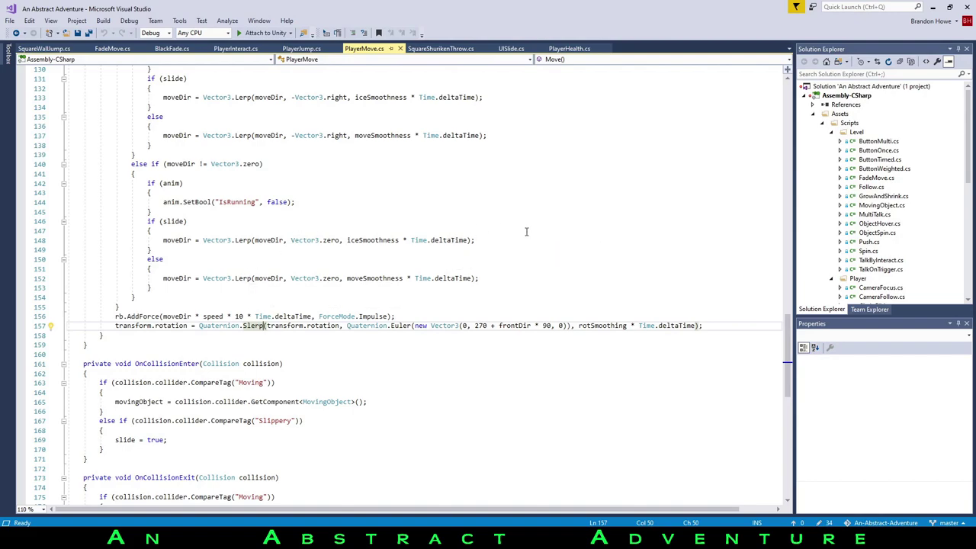
# Compare the Vector3.Lerp call for moveDir with the Quaternion.Slerp call and its Quaternion.Euler and rotSmoothing arguments
pyautogui.click(235, 277)
pyautogui.moveTo(232, 278); pyautogui.dragTo(246, 273)
pyautogui.click(240, 276)
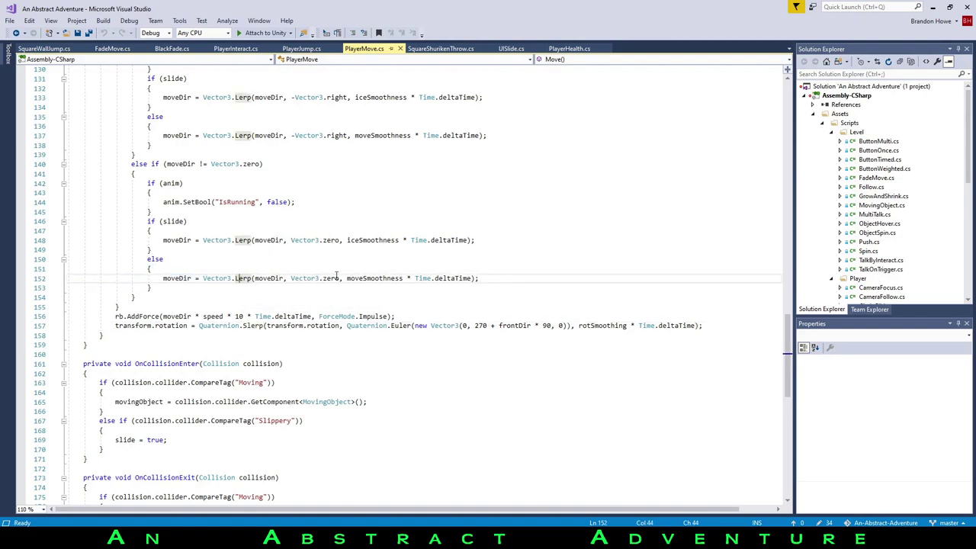
pyautogui.click(222, 326)
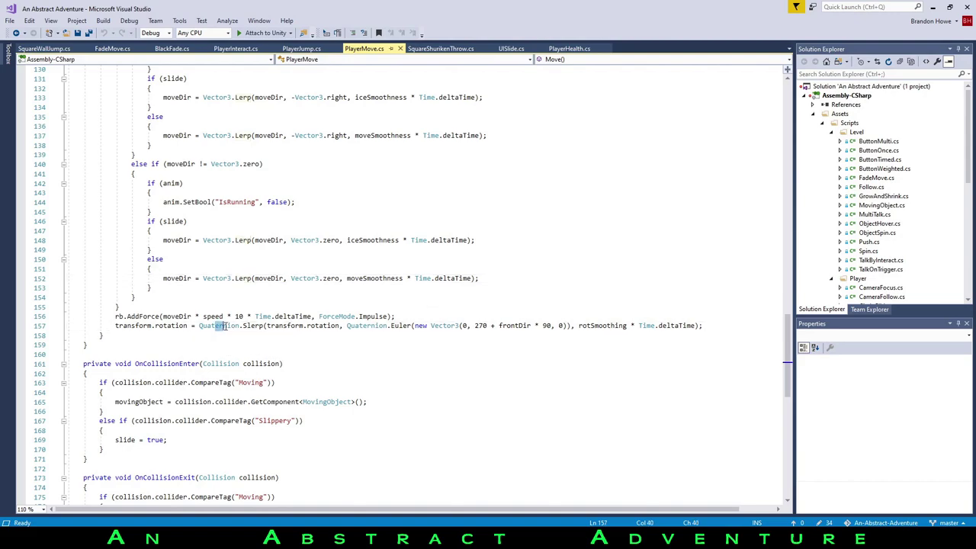
pyautogui.click(243, 326)
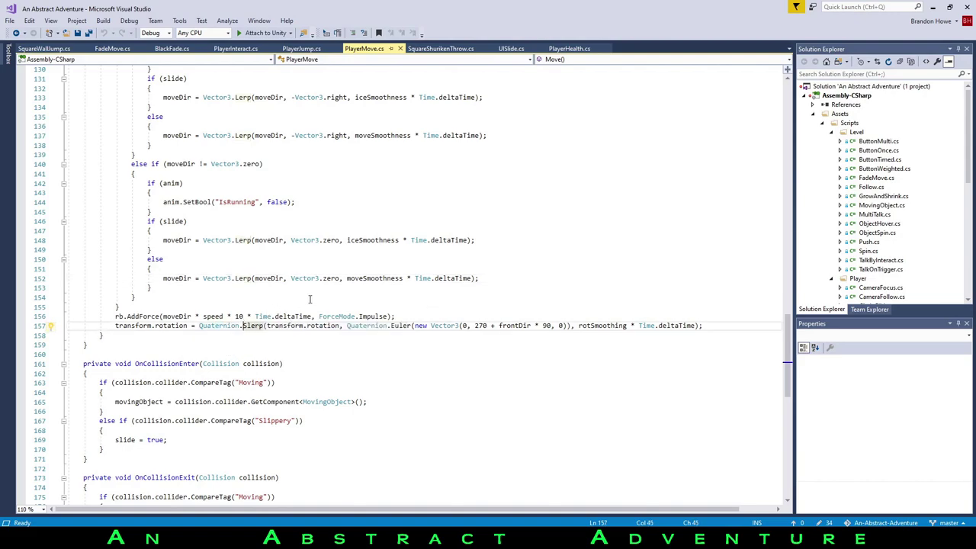
pyautogui.moveTo(346, 325); pyautogui.dragTo(702, 326)
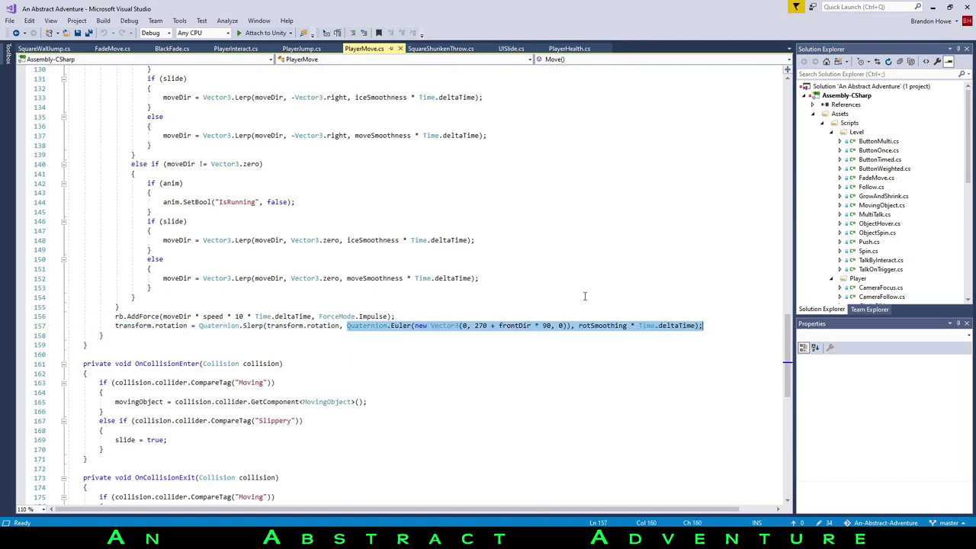
pyautogui.click(508, 346)
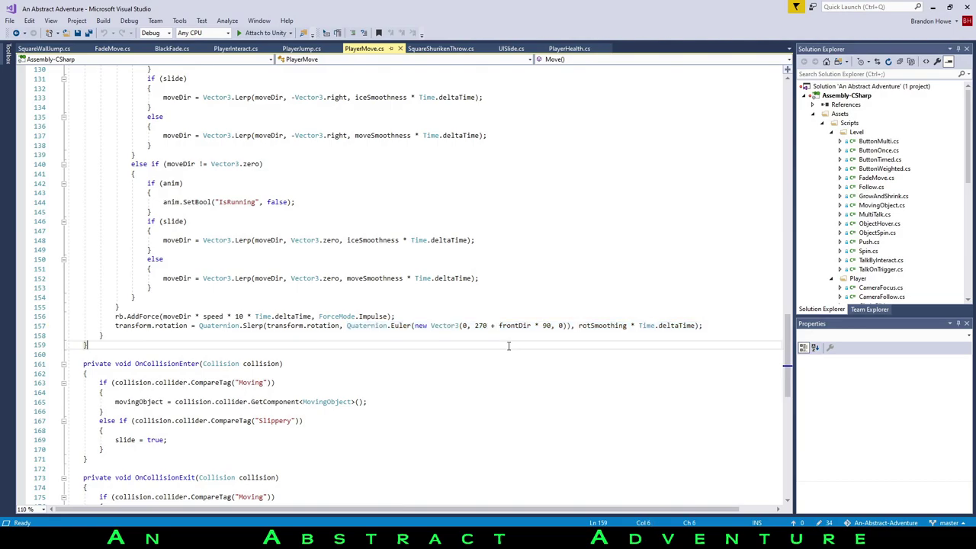
# Look through the PlayerMove script and examine how frontDir is used in the Quaternion.Euler rotation vector
pyautogui.scroll(20, 500, 333)
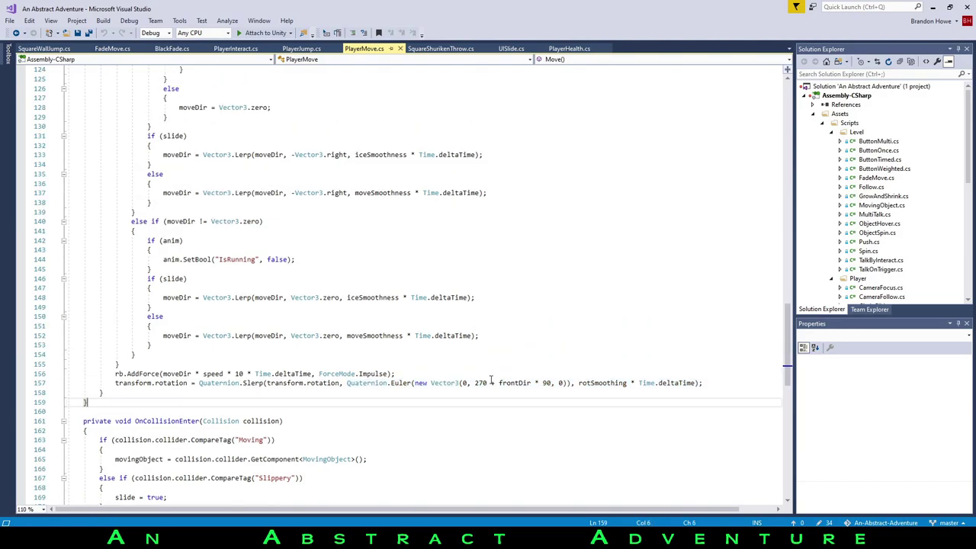
pyautogui.scroll(8, 493, 389)
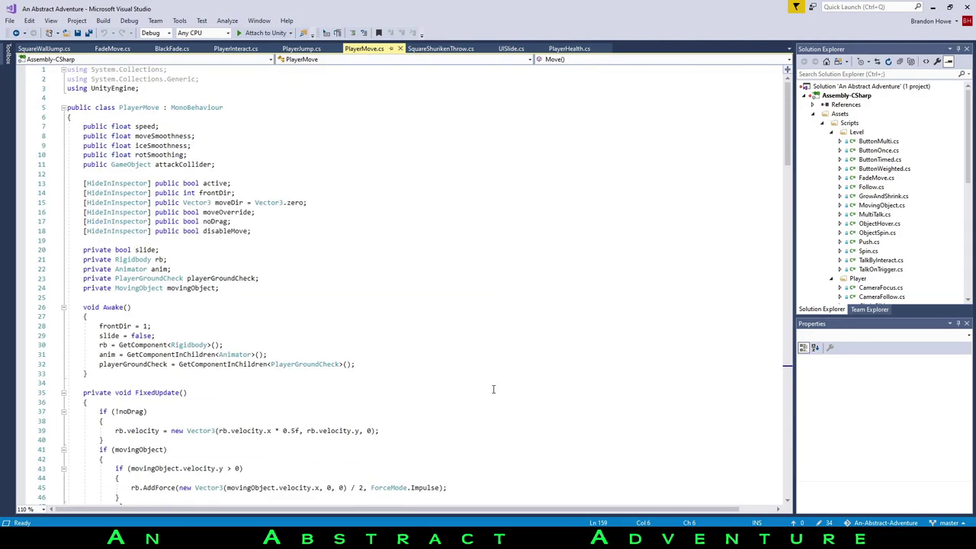
pyautogui.scroll(-20, 494, 390)
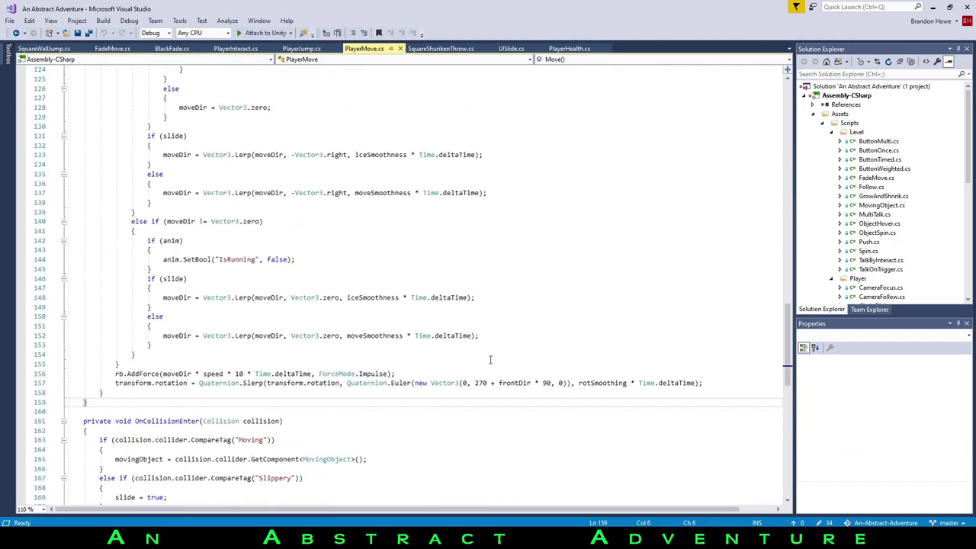
pyautogui.scroll(13, 490, 359)
pyautogui.scroll(-17, 490, 359)
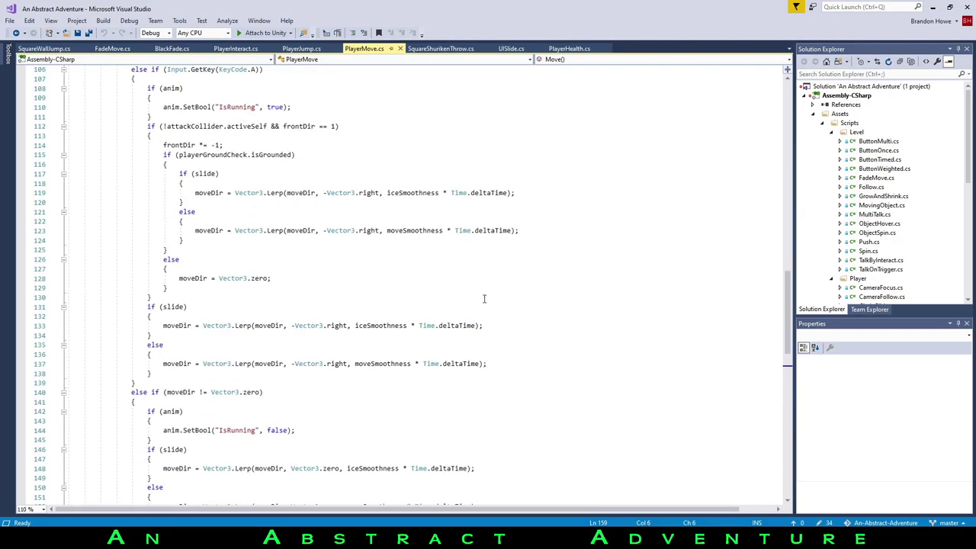
pyautogui.moveTo(455, 268); pyautogui.dragTo(540, 268)
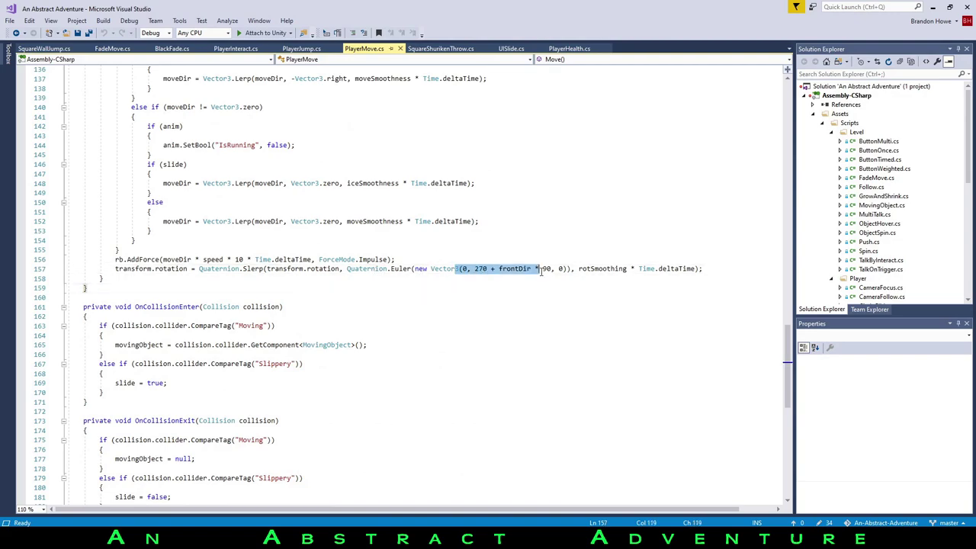
pyautogui.doubleClick(515, 270)
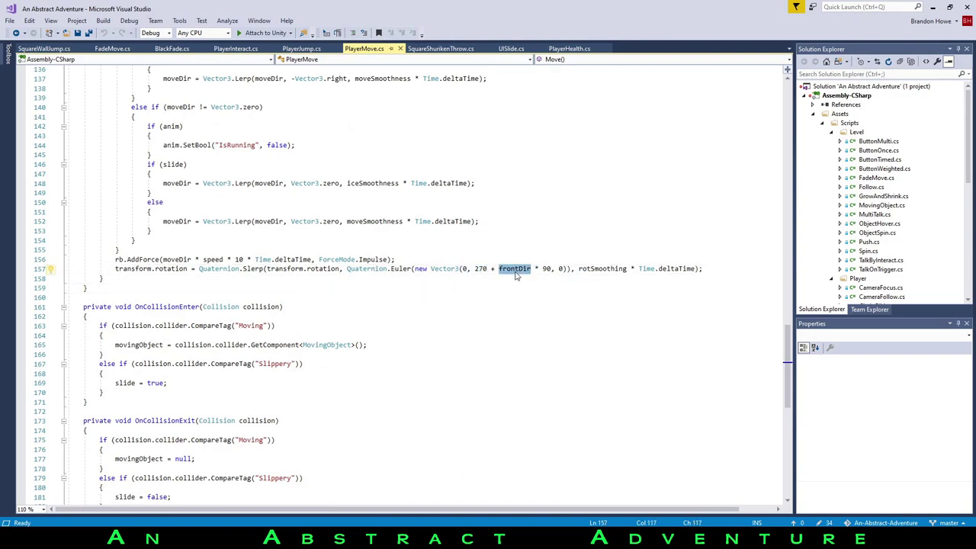
pyautogui.scroll(3, 515, 276)
pyautogui.click(510, 315)
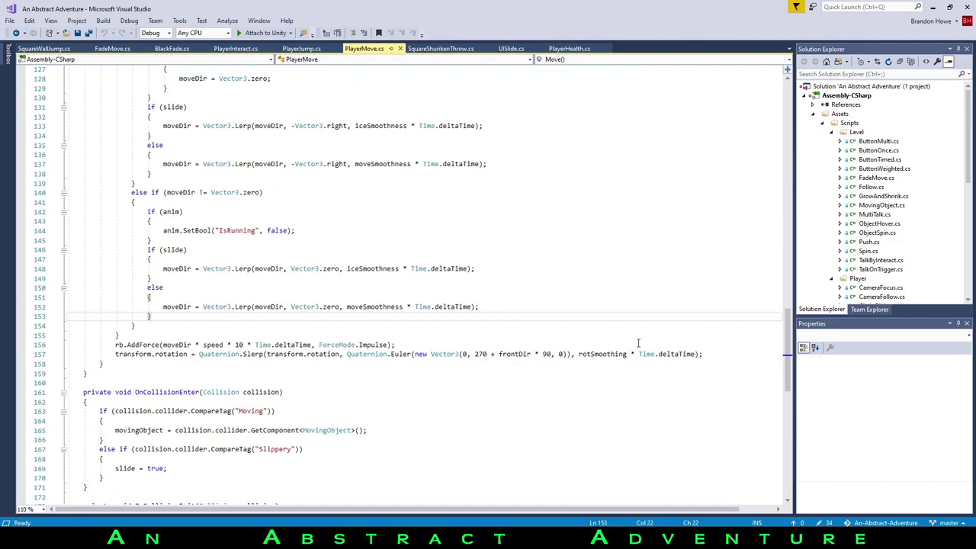
# Trace frontDir through PlayerMove, from its declaration and Awake assignment to the frontDir *= -1 line in the KeyCode.D branch
pyautogui.doubleClick(518, 353)
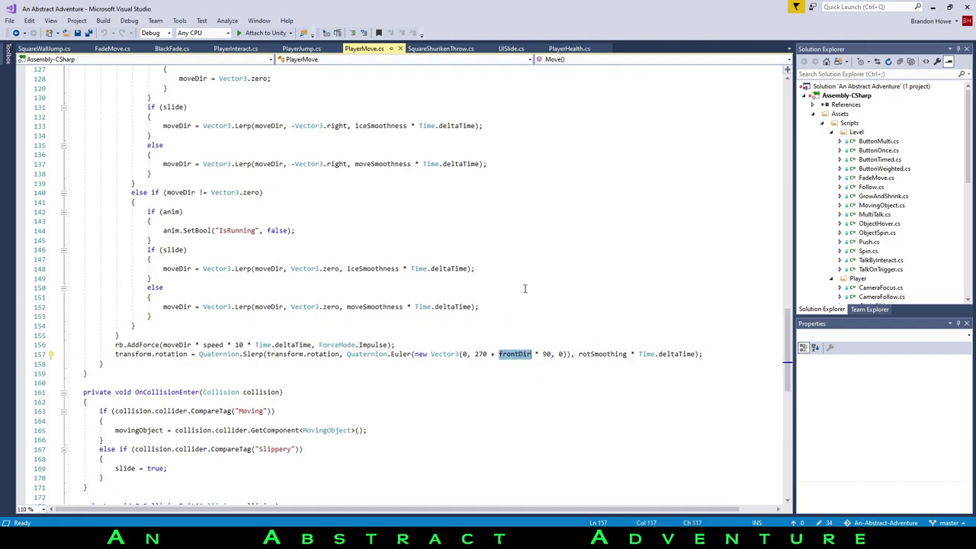
pyautogui.scroll(20, 526, 288)
pyautogui.scroll(16, 525, 289)
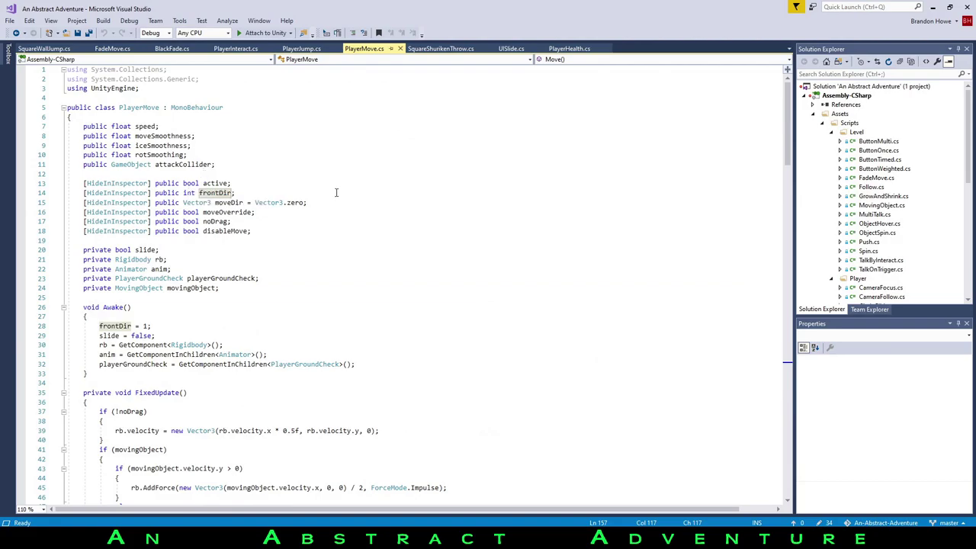
pyautogui.scroll(-20, 375, 236)
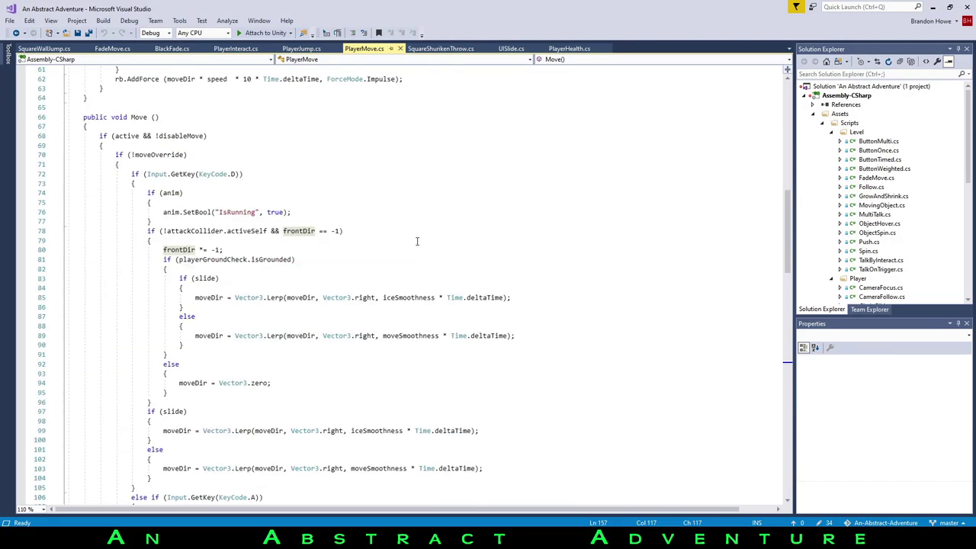
pyautogui.scroll(14, 296, 215)
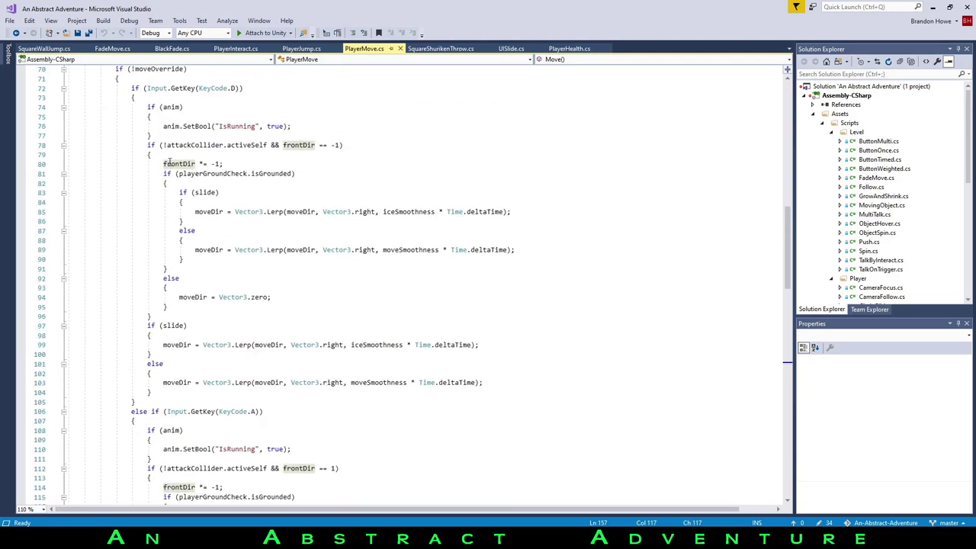
pyautogui.moveTo(163, 163); pyautogui.dragTo(224, 163)
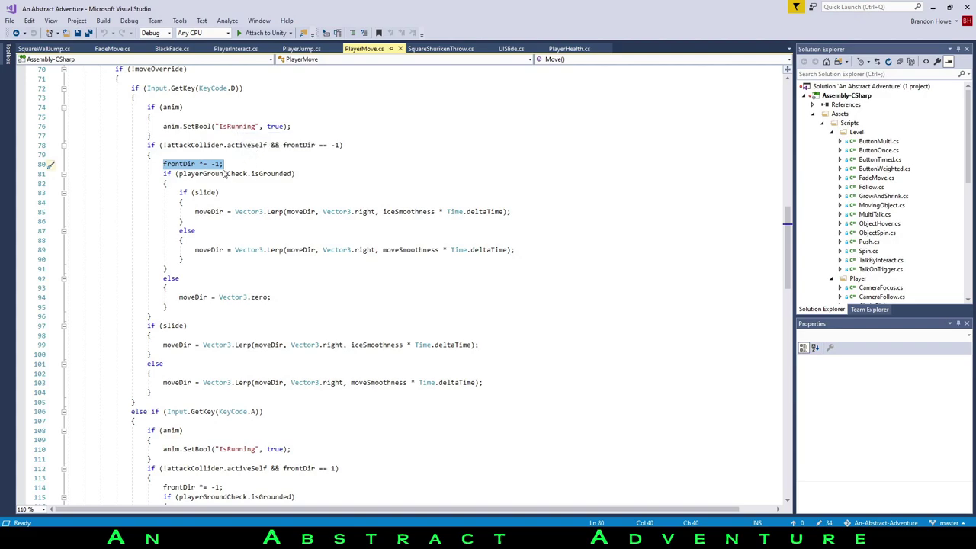
pyautogui.click(281, 158)
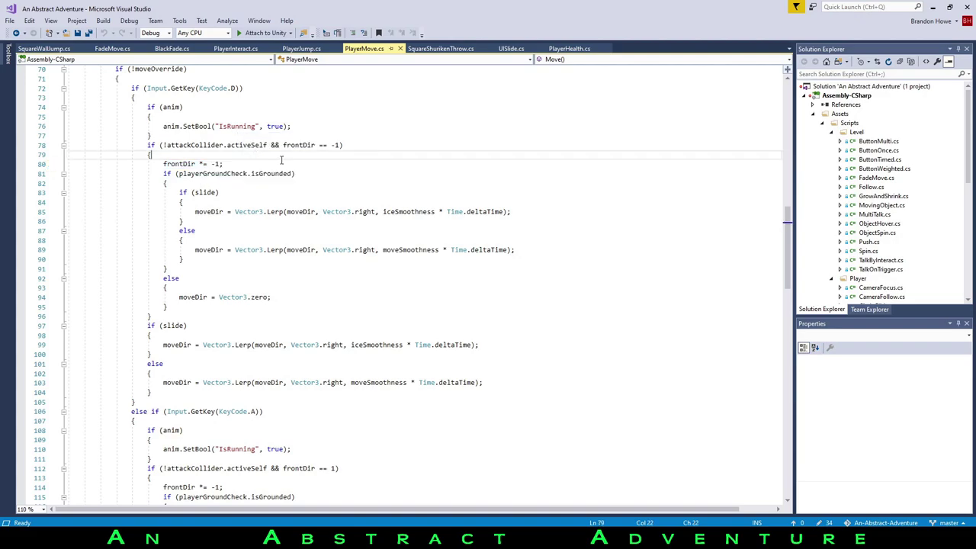
# Re-examine frontDir in the Quaternion.Euler rotation vector and review the rest of the Move and FixedUpdate code
pyautogui.scroll(-20, 333, 228)
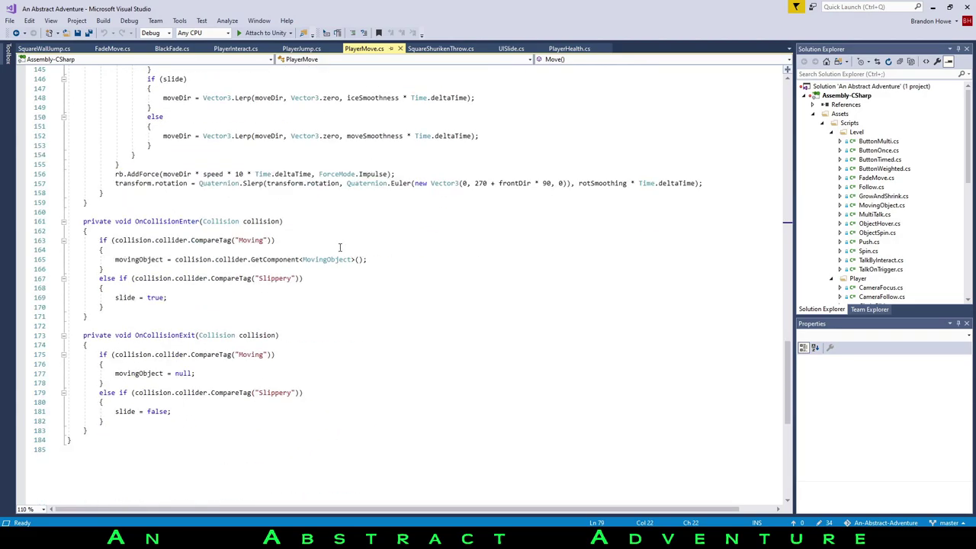
pyautogui.scroll(1, 500, 194)
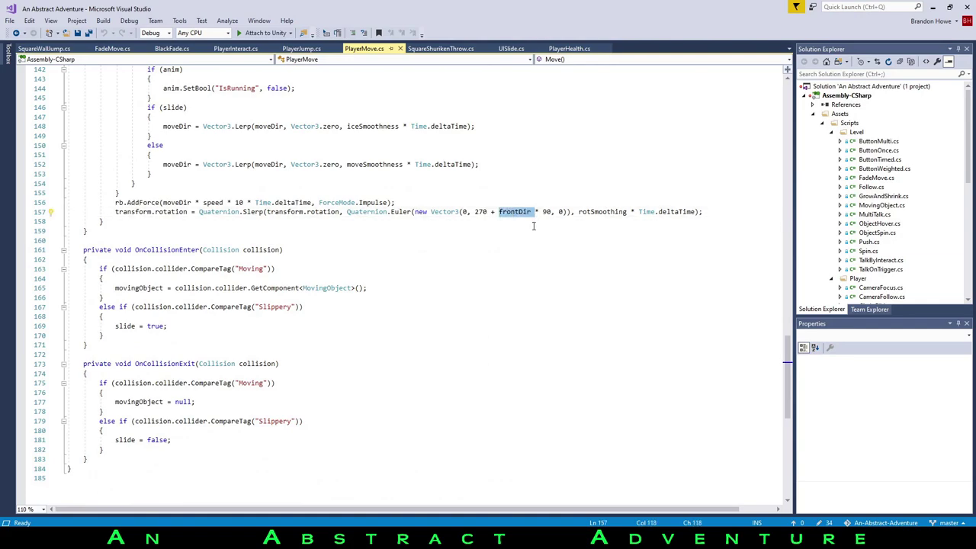
pyautogui.scroll(4, 534, 221)
pyautogui.click(503, 268)
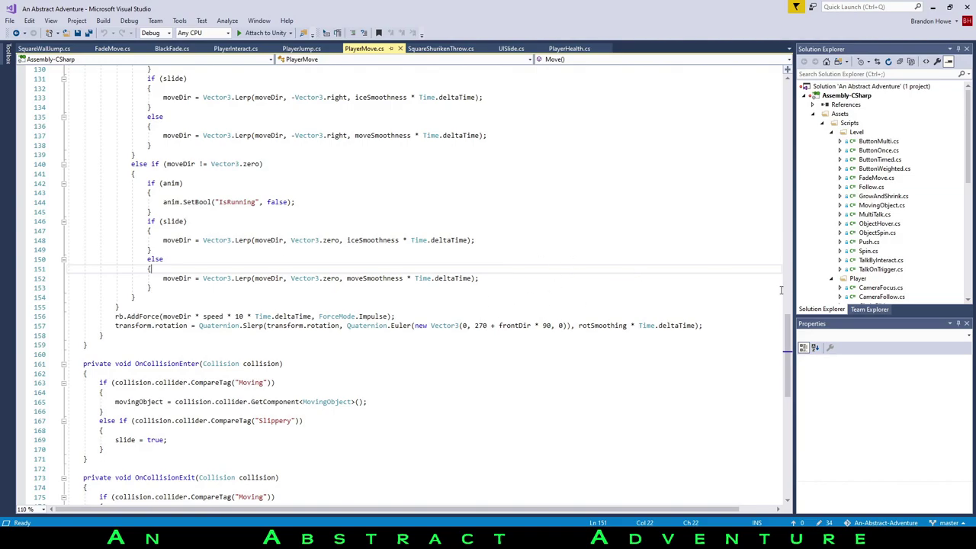
pyautogui.scroll(14, 501, 287)
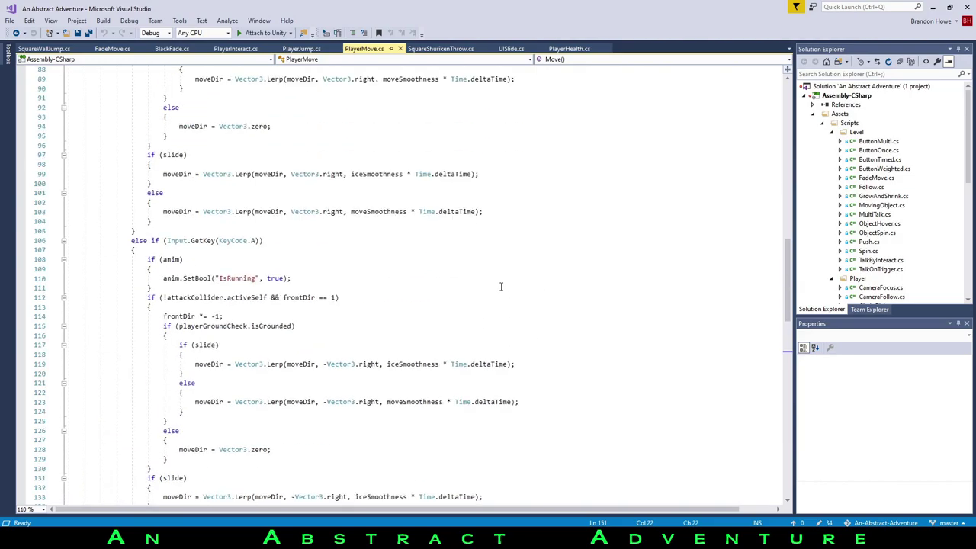
pyautogui.scroll(20, 501, 286)
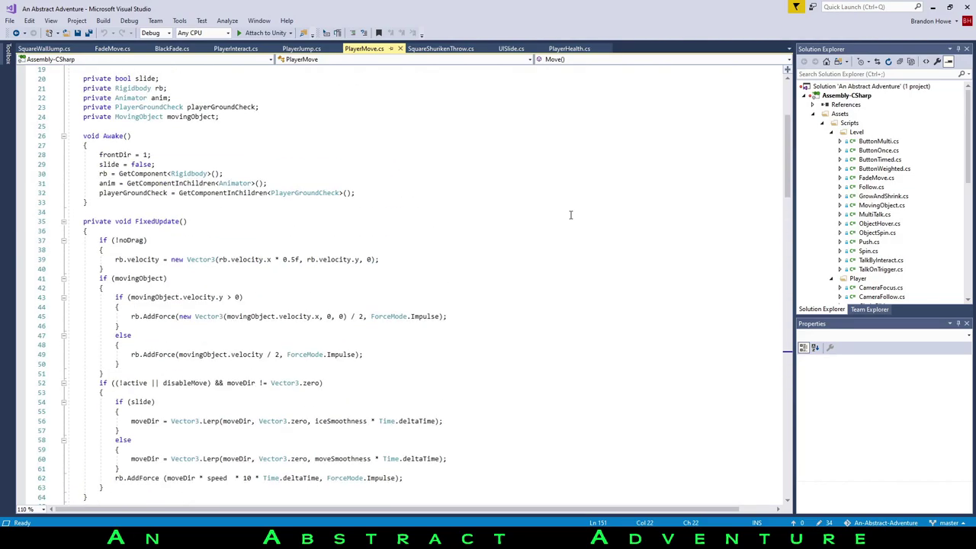
# Open the PlayerJump script and examine its fields, the Vector3.zero velocity reset in Jump, and the forces in Fall
pyautogui.click(304, 48)
pyautogui.scroll(2, 277, 283)
pyautogui.scroll(1, 277, 284)
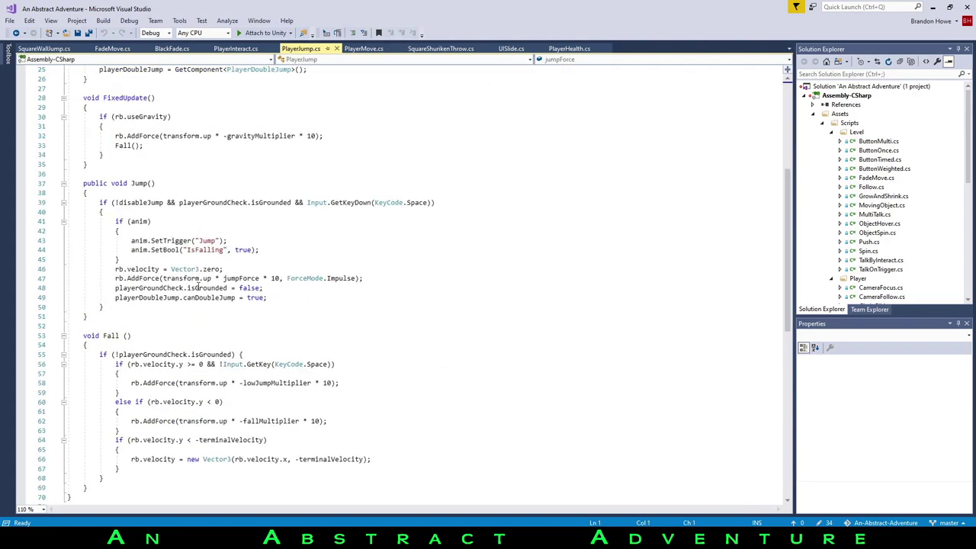
pyautogui.doubleClick(171, 268)
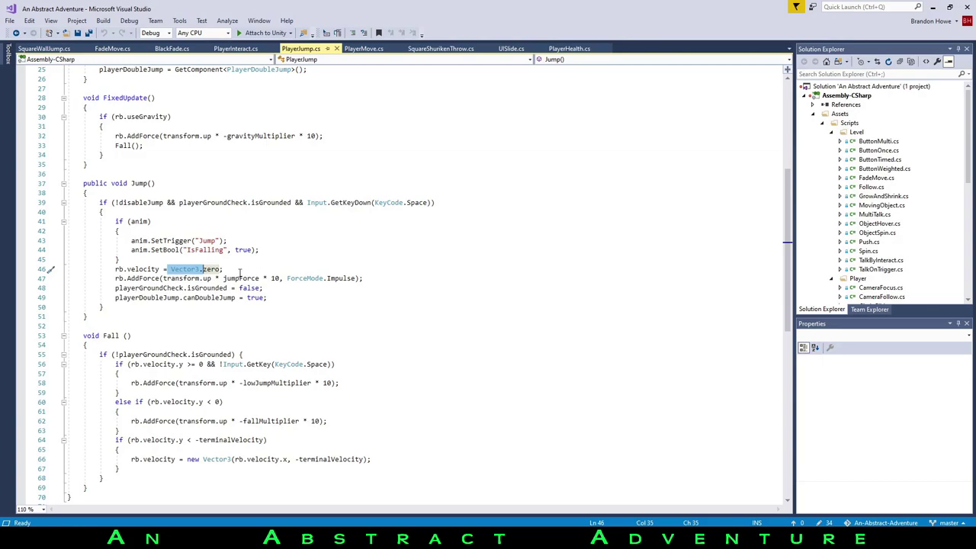
pyautogui.scroll(8, 259, 228)
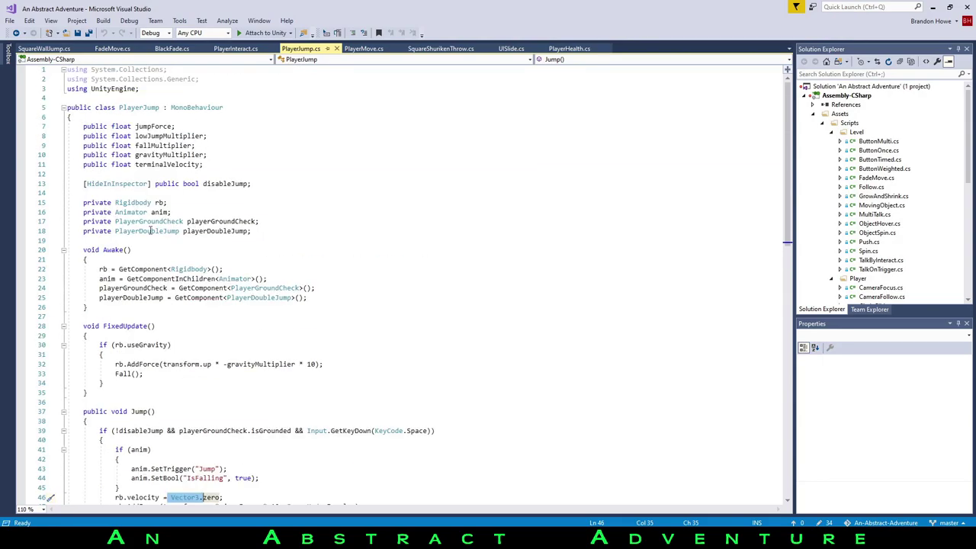
pyautogui.scroll(-17, 259, 205)
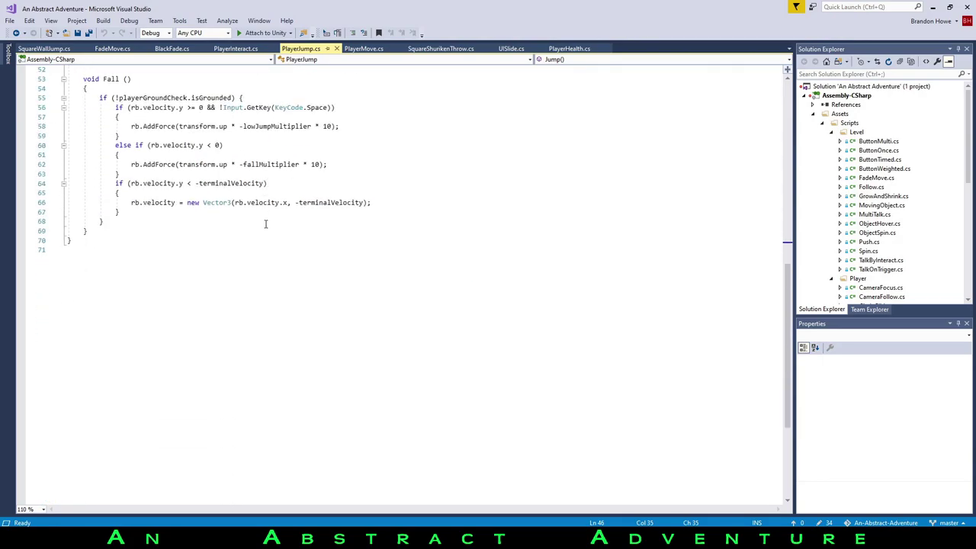
pyautogui.scroll(17, 265, 223)
pyautogui.scroll(-11, 263, 232)
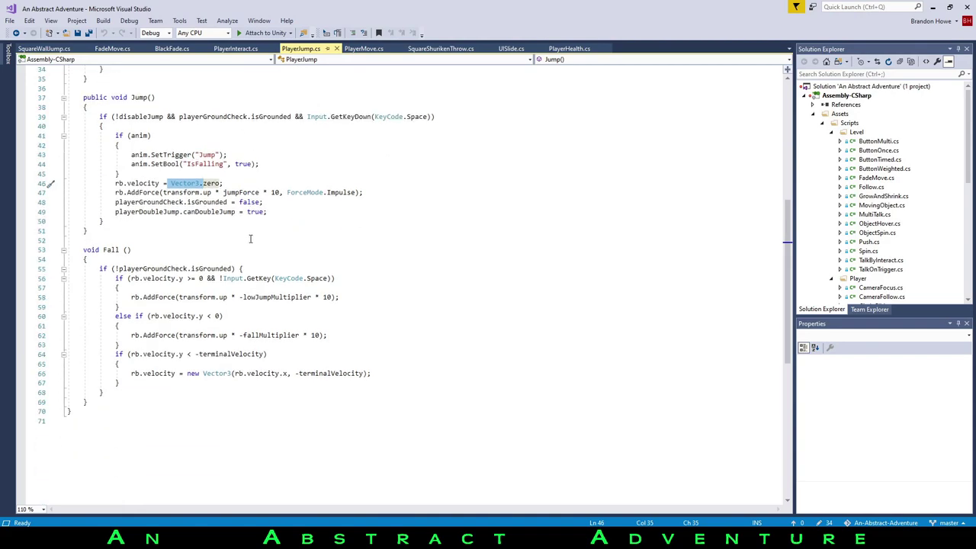
pyautogui.scroll(11, 259, 252)
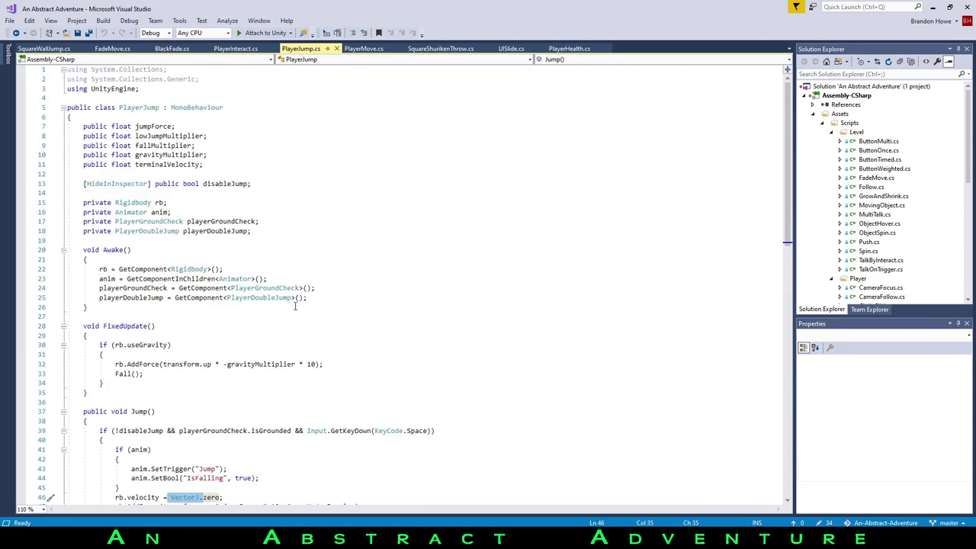
# Switch to Unity, select Que's sprite parts from Arm to Right Upper Eyelash under Sprites, and show the Game view
pyautogui.hotkey('alt', 'Tab')
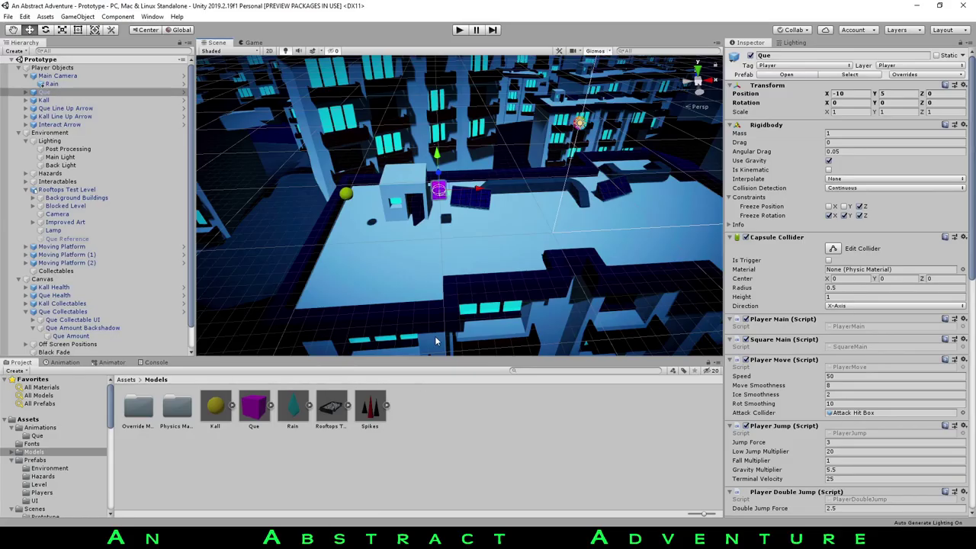
pyautogui.hotkey('alt', 'Tab')
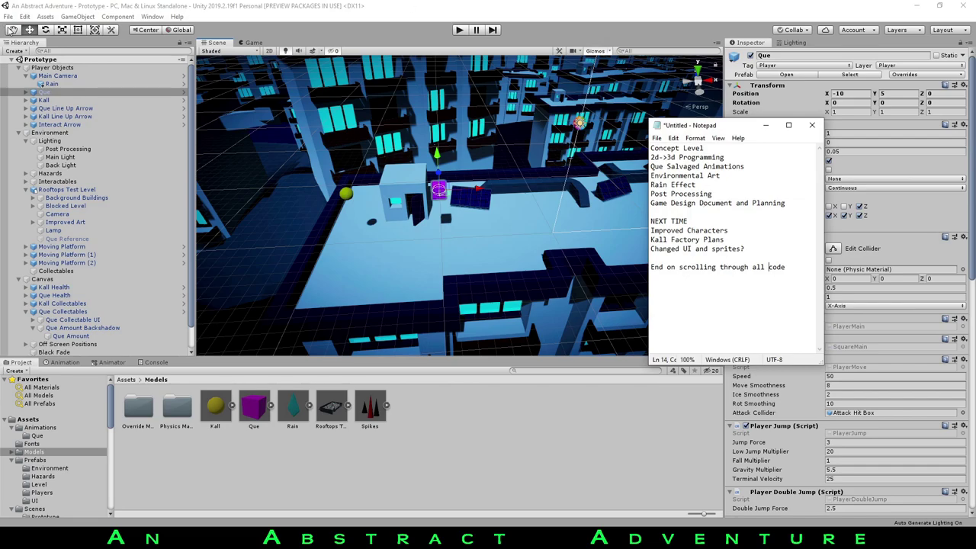
pyautogui.click(26, 93)
pyautogui.click(43, 108)
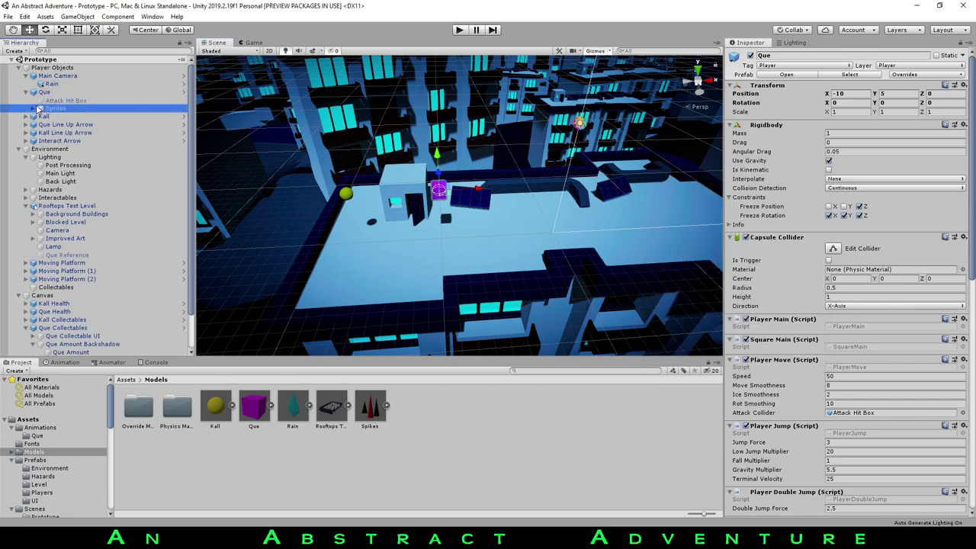
pyautogui.click(33, 109)
pyautogui.click(40, 117)
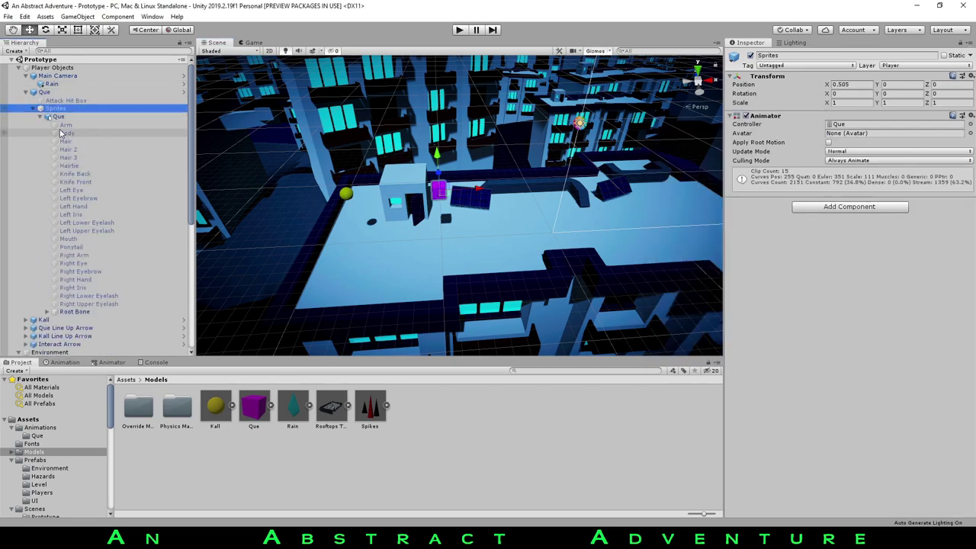
pyautogui.click(65, 132)
pyautogui.click(66, 126)
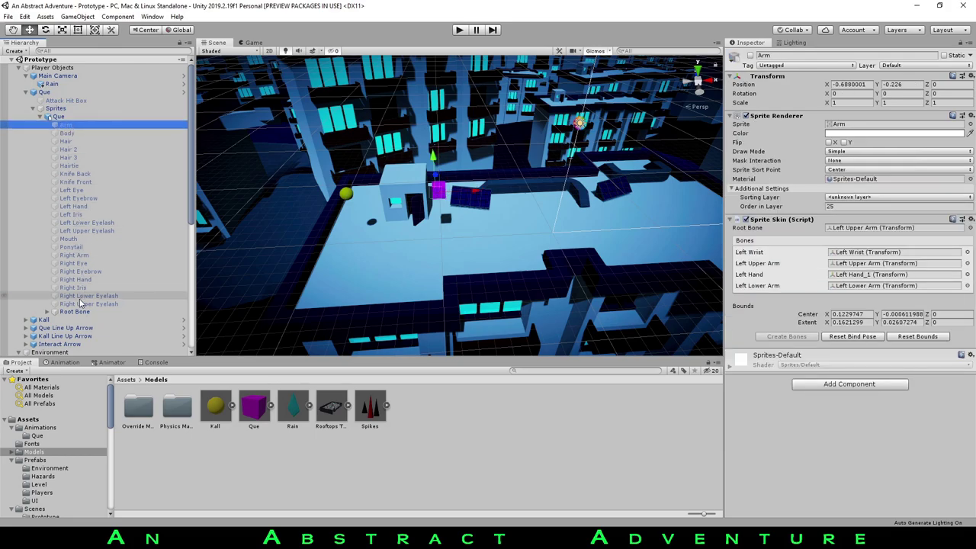
pyautogui.keyDown('shift'); pyautogui.click(80, 303); pyautogui.keyUp('shift')
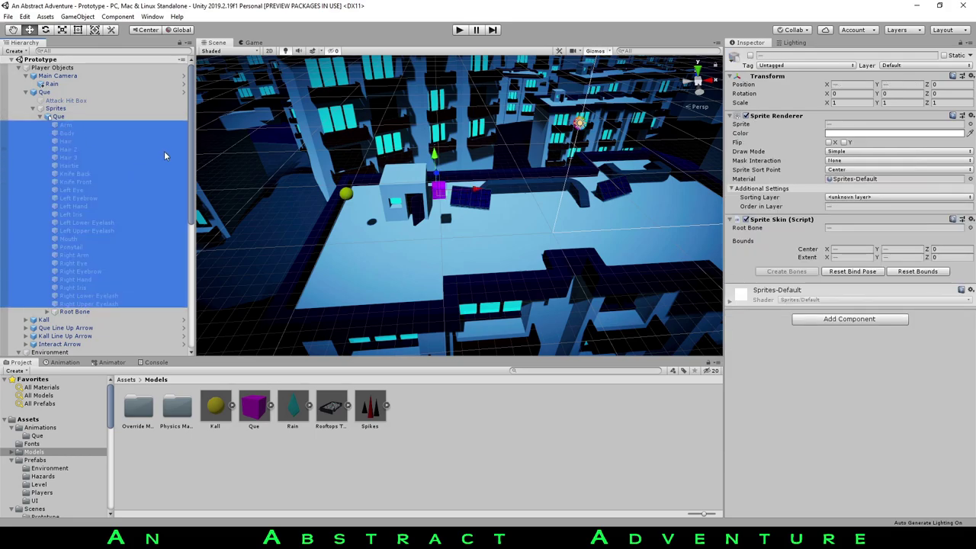
pyautogui.click(254, 43)
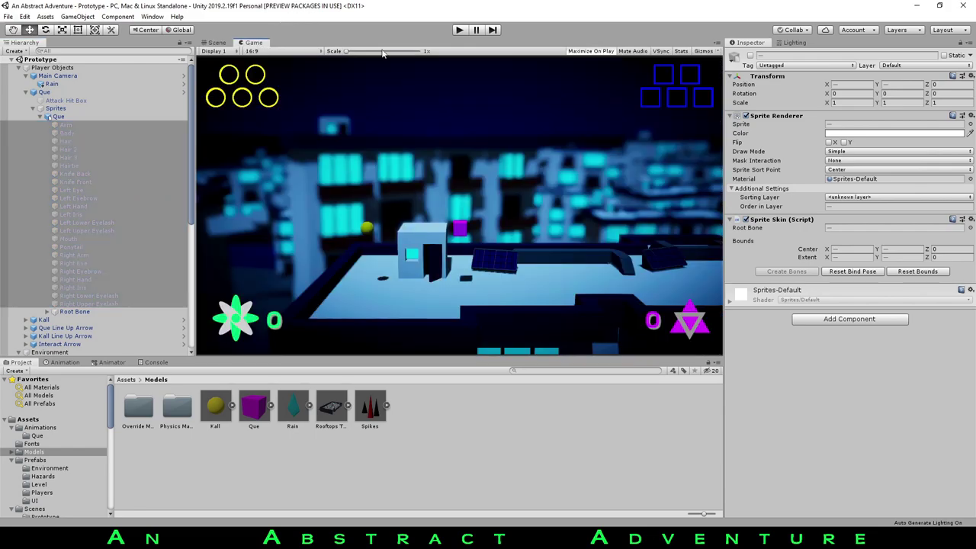
# Activate the selected Que sprite parts and select the Que model inside Root Bone
pyautogui.click(75, 310)
pyautogui.click(54, 303)
pyautogui.click(47, 311)
pyautogui.scroll(-3, 65, 311)
pyautogui.click(81, 248)
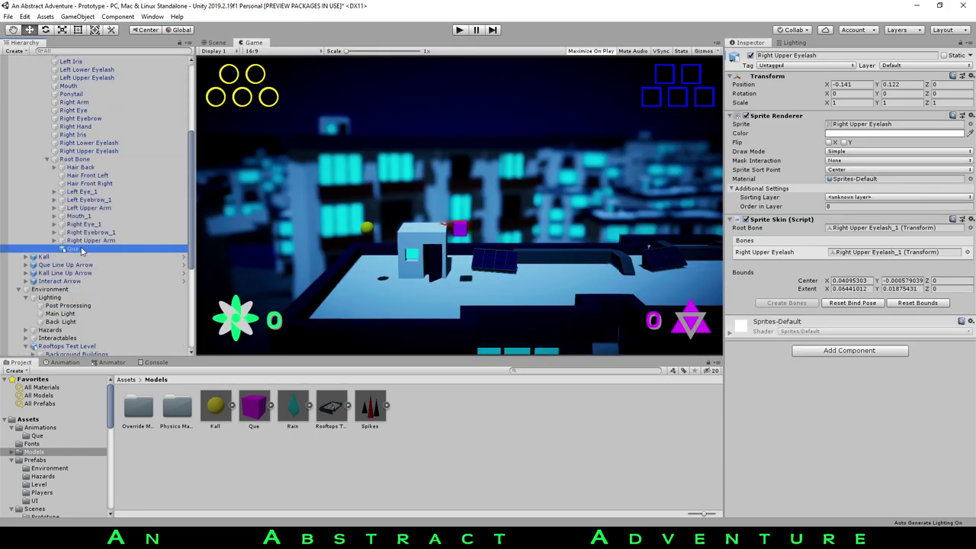
# Play-test the scene by moving Que back and forth with the sprites visible on the cube, and stop the game
pyautogui.click(460, 30)
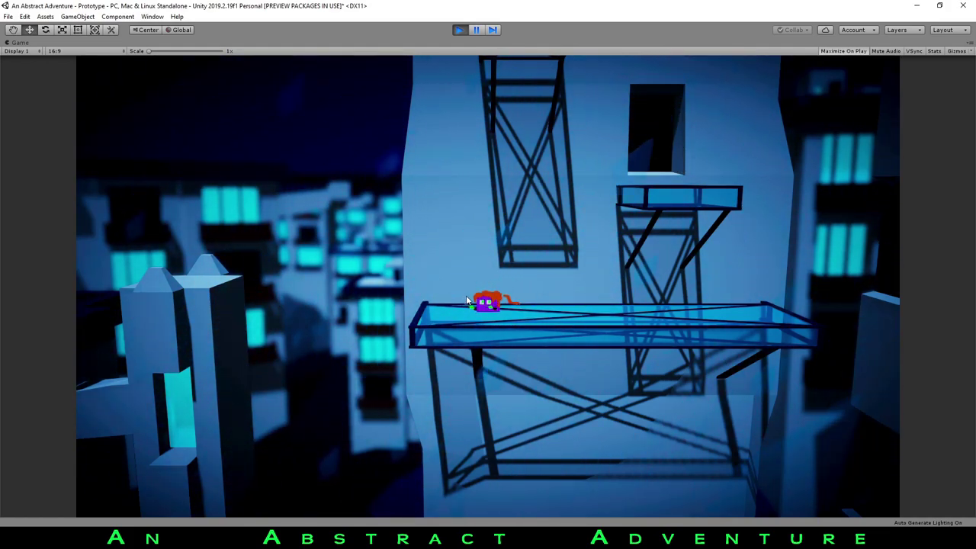
pyautogui.press('d')
pyautogui.press('a')
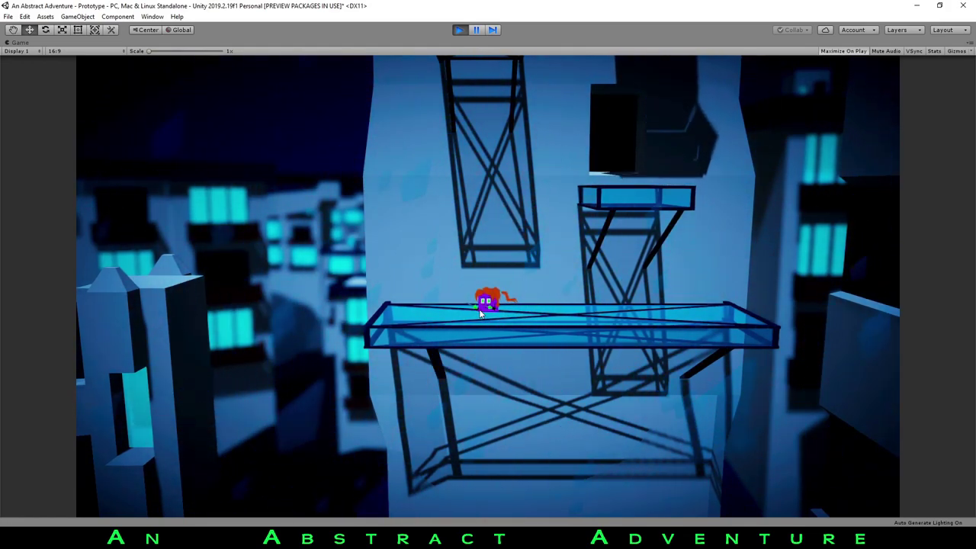
pyautogui.press('a')
pyautogui.press('d')
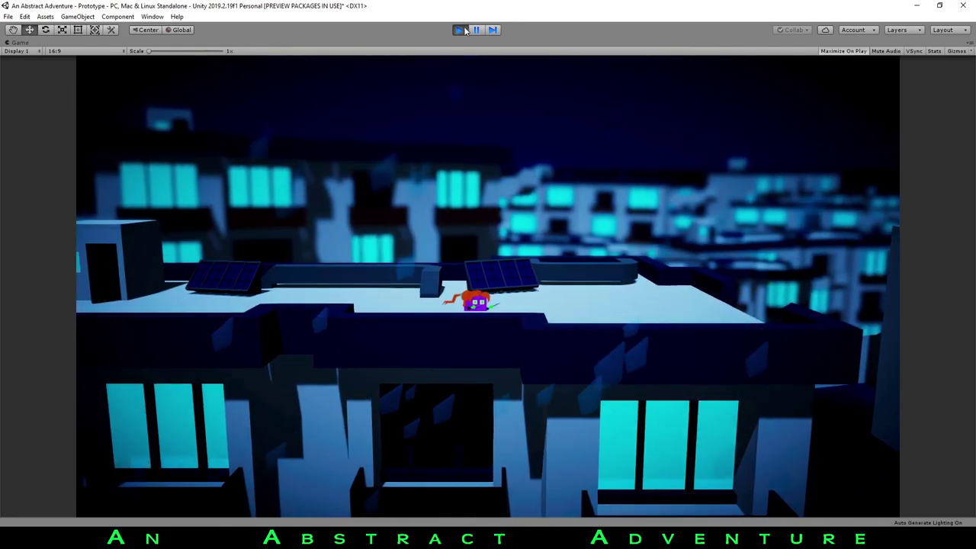
pyautogui.hotkey('ctrl', 'p')
# Undo the activation of Que's sprite parts and check them in the Que hierarchy
pyautogui.hotkey('ctrl', 'z')
pyautogui.hotkey('ctrl', 'z')
pyautogui.hotkey('ctrl', 'z')
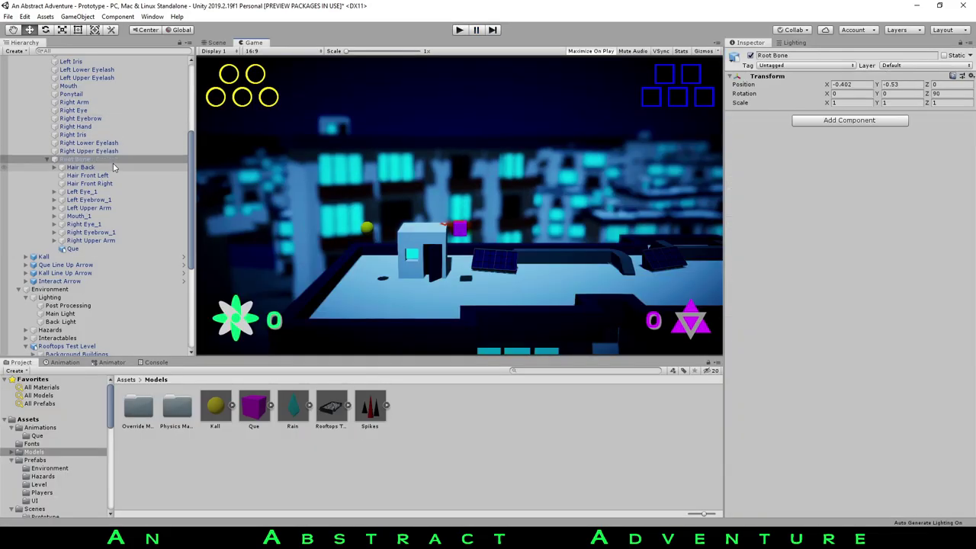
pyautogui.scroll(5, 122, 176)
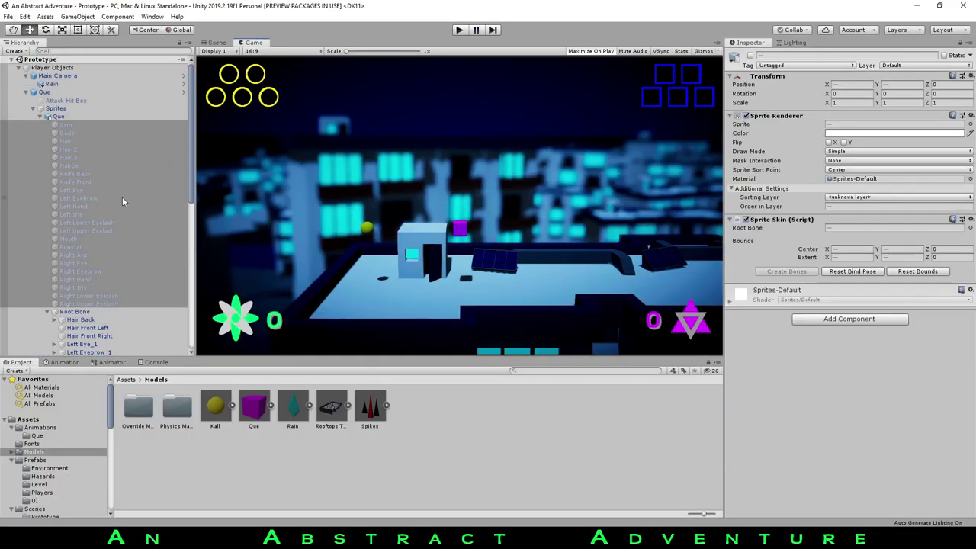
pyautogui.scroll(-3, 117, 169)
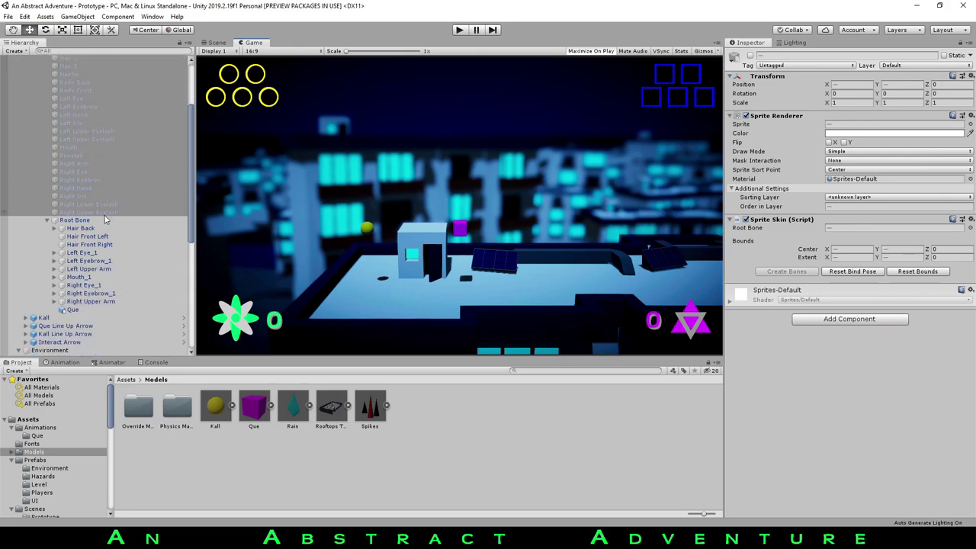
pyautogui.scroll(3, 112, 168)
# Try to move the Right Upper Eyelash sprite under Hair 3 within the Que prefab, and dismiss the alert
pyautogui.click(69, 118)
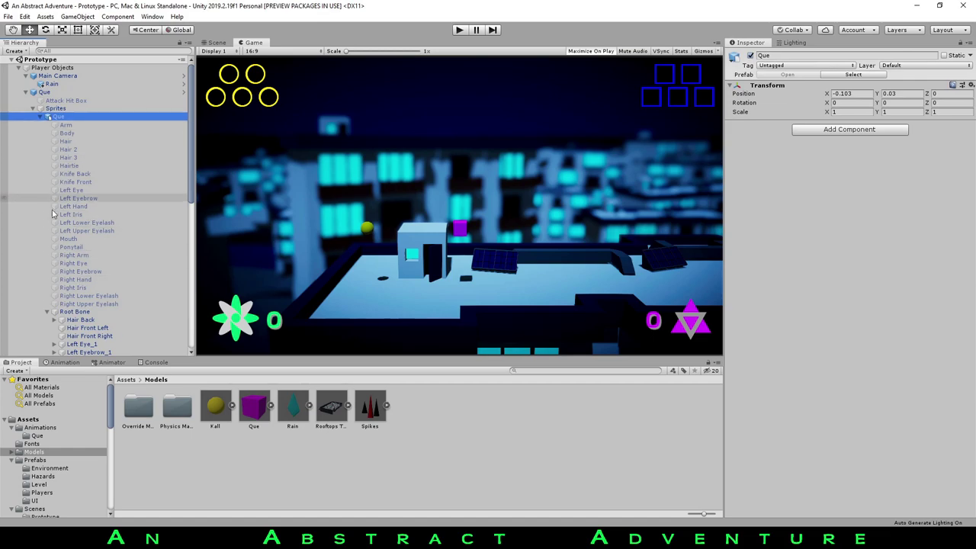
pyautogui.click(87, 303)
pyautogui.moveTo(67, 132); pyautogui.dragTo(68, 157)
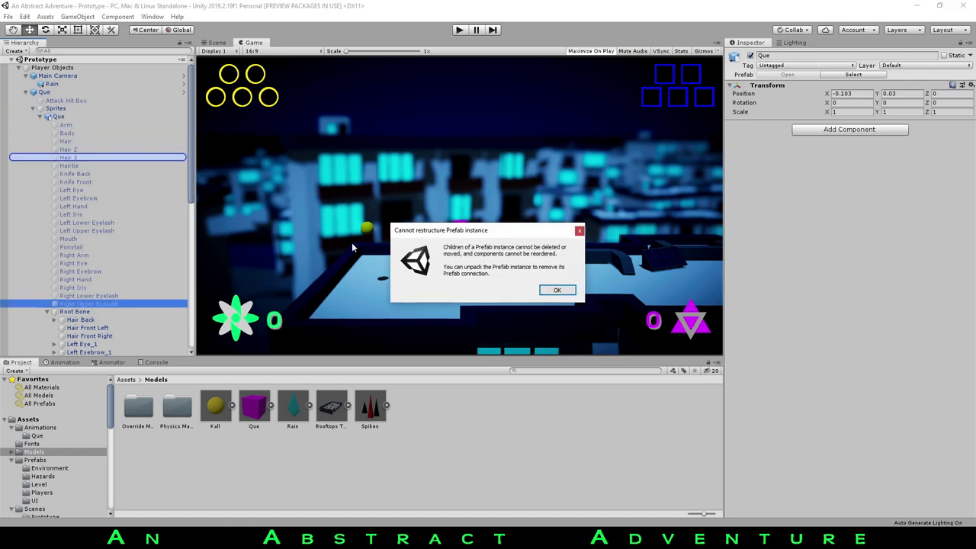
pyautogui.click(557, 290)
# Look through the bones under Root Bone, from Hair Front Left to Right Upper Arm
pyautogui.scroll(-3, 92, 229)
pyautogui.click(77, 251)
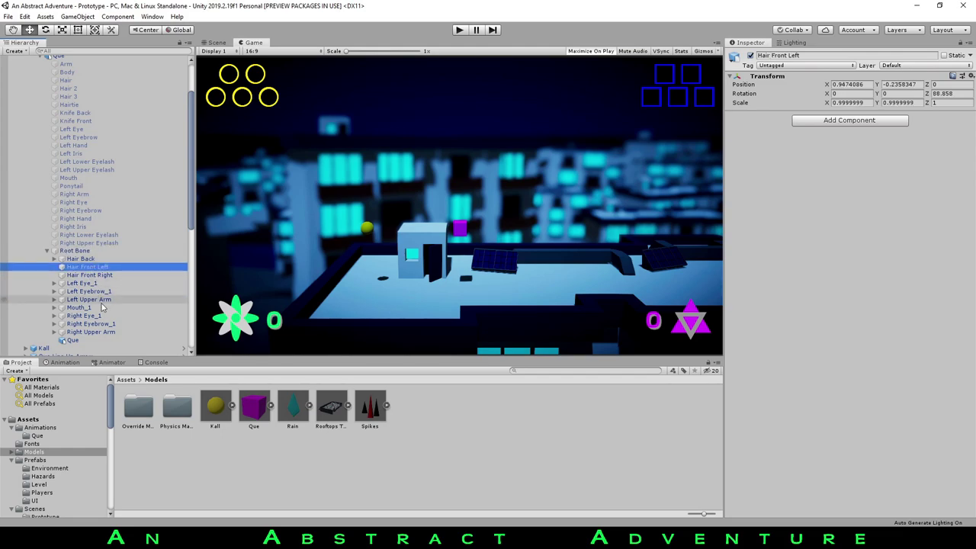
pyautogui.click(95, 332)
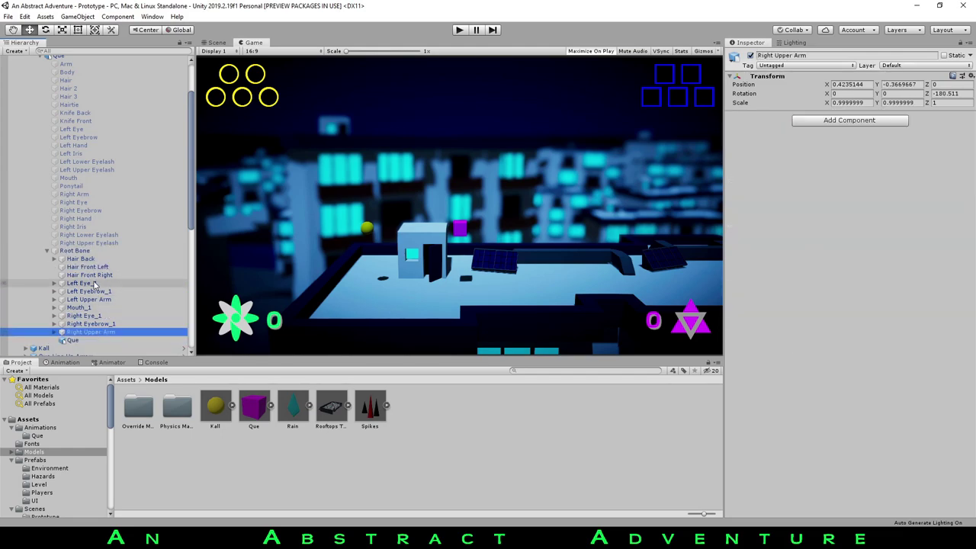
# Inspect the Root Bone, the Que cube mesh beneath it and the Right Upper Arm bone in the Que hierarchy
pyautogui.scroll(-3, 76, 295)
pyautogui.scroll(3, 76, 295)
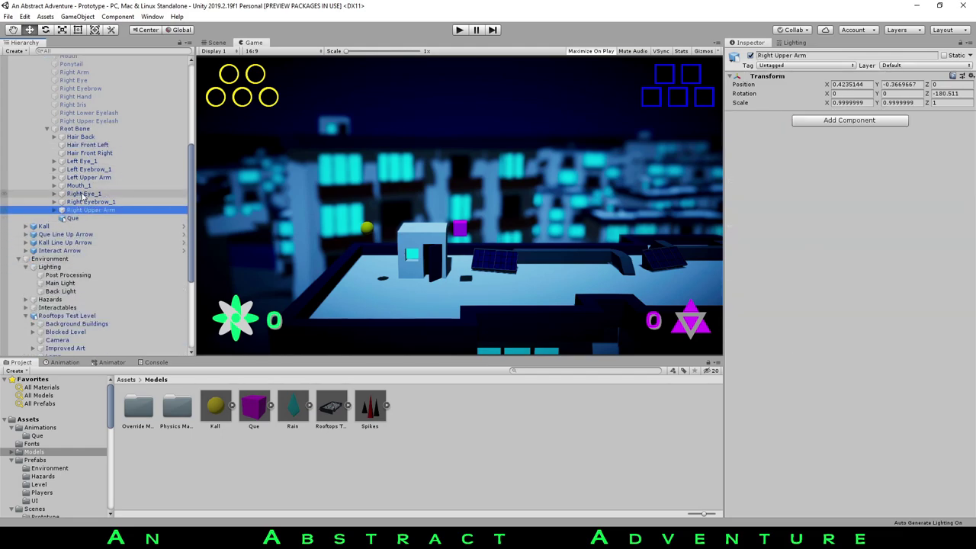
pyautogui.click(81, 128)
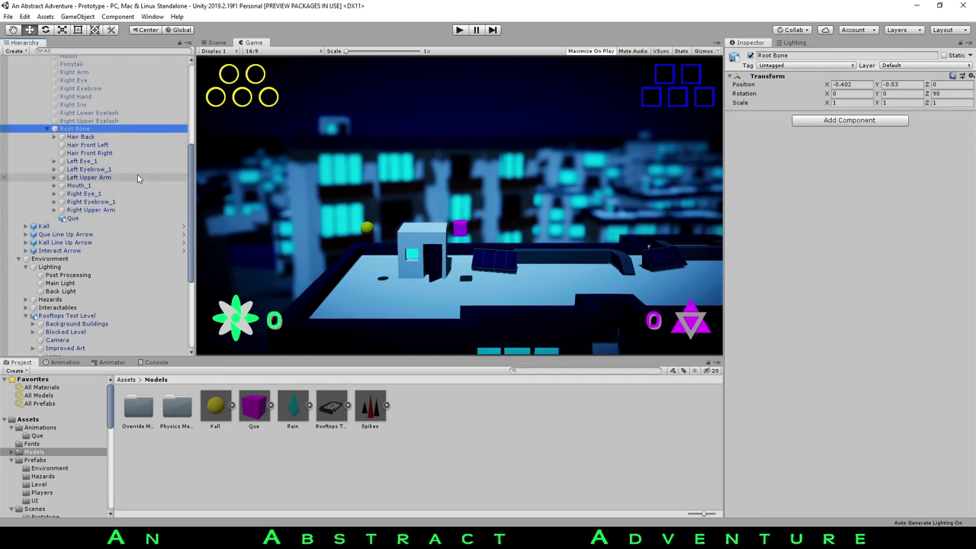
pyautogui.click(72, 218)
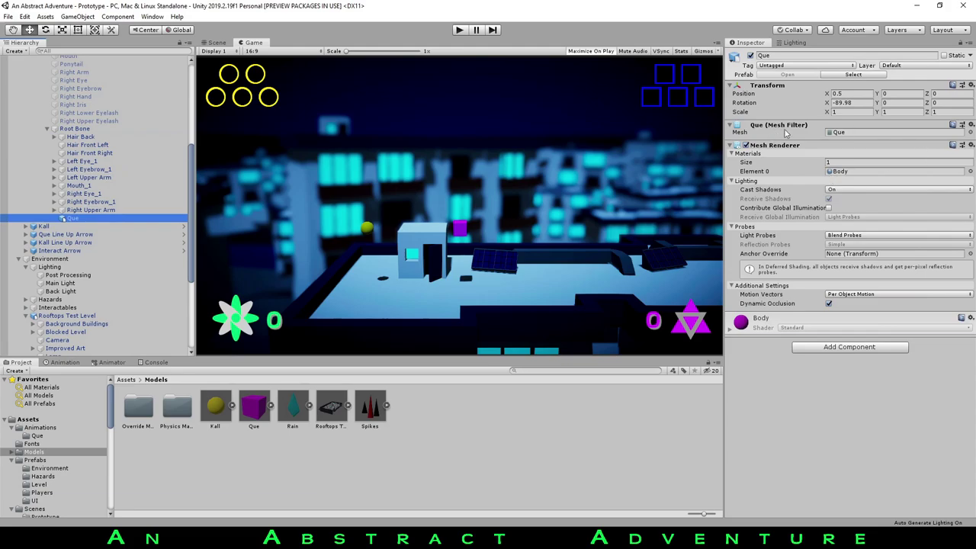
pyautogui.click(80, 130)
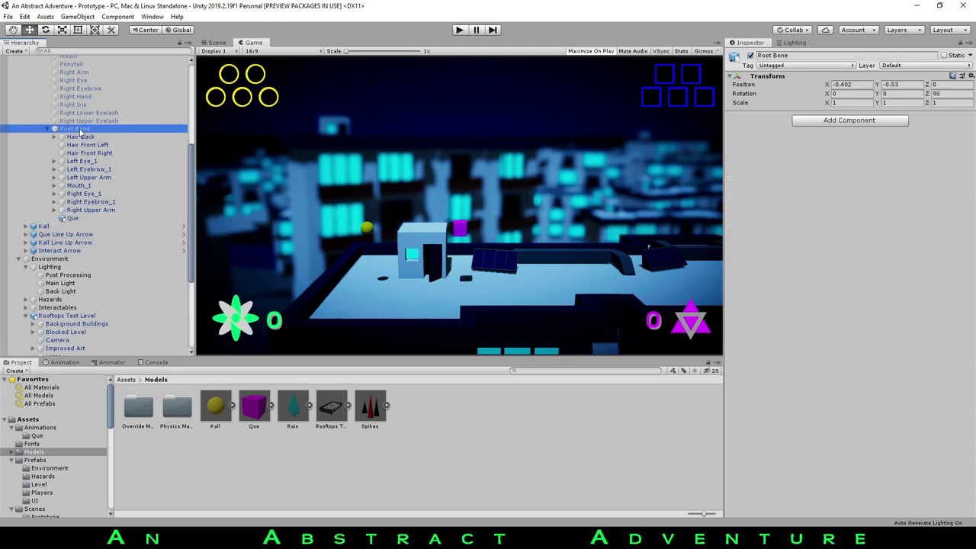
pyautogui.click(122, 210)
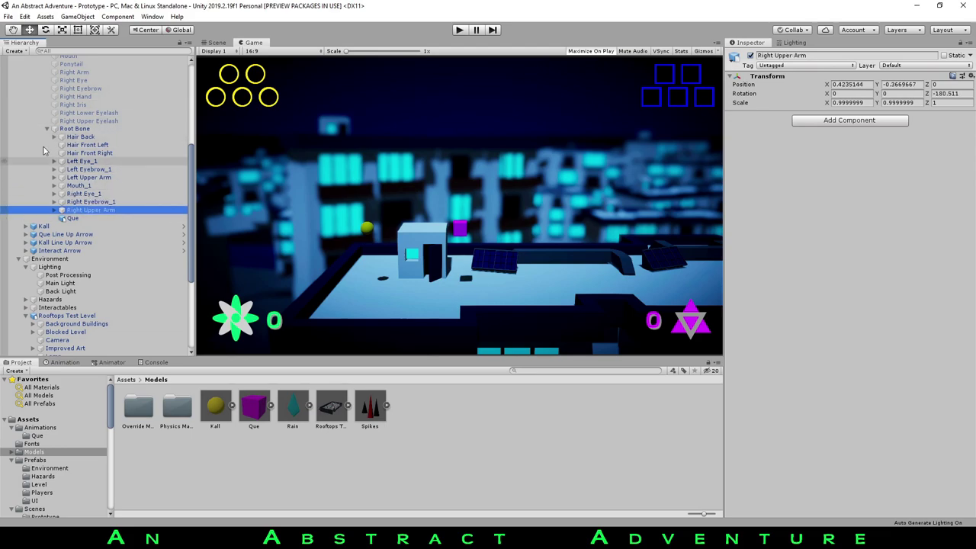
pyautogui.scroll(6, 76, 177)
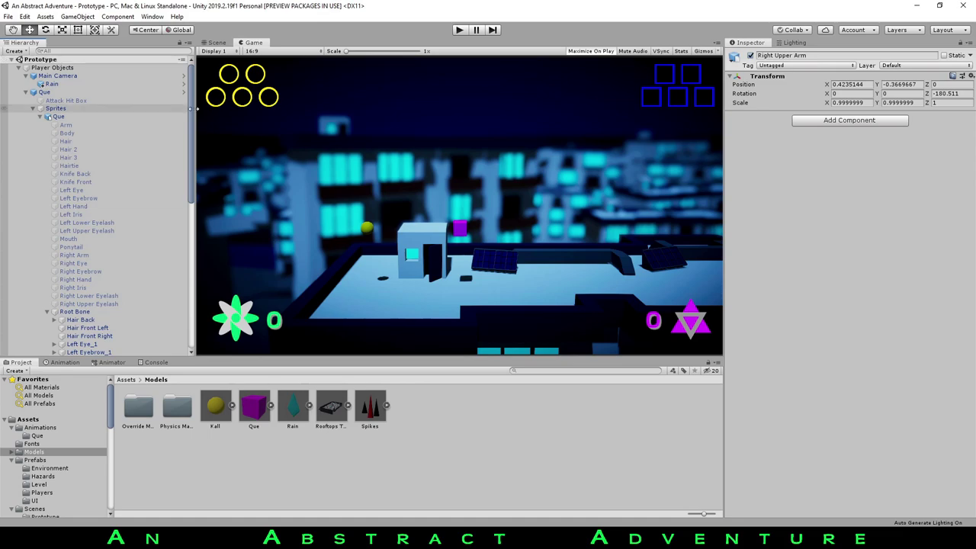
pyautogui.scroll(-6, 91, 266)
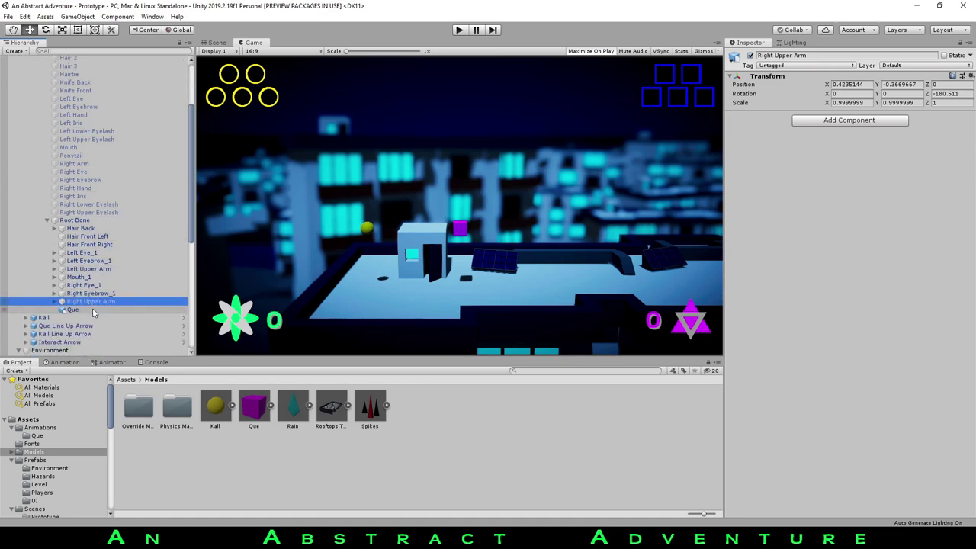
pyautogui.click(93, 309)
pyautogui.scroll(6, 76, 213)
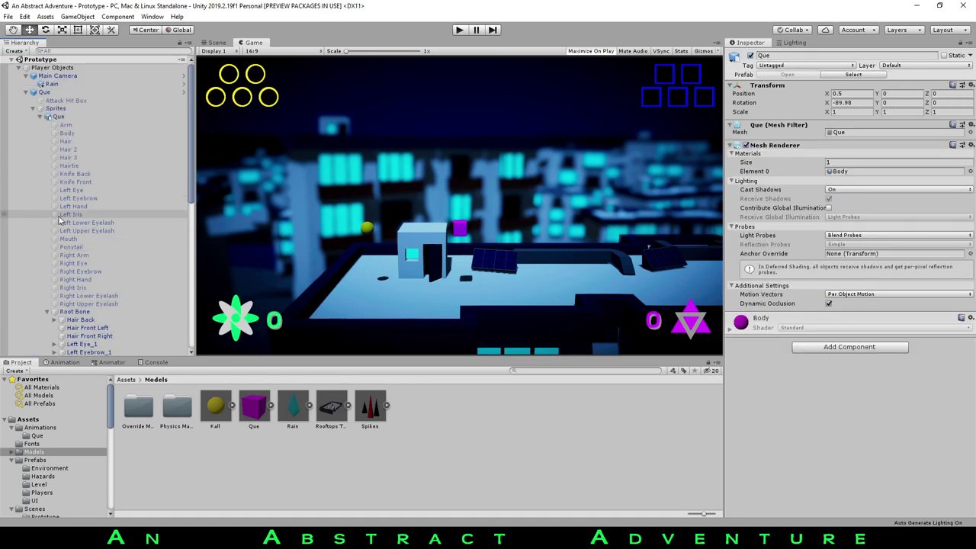
# Collapse the Que object under Sprites and switch from the game preview to the Scene view
pyautogui.click(45, 118)
pyautogui.click(41, 116)
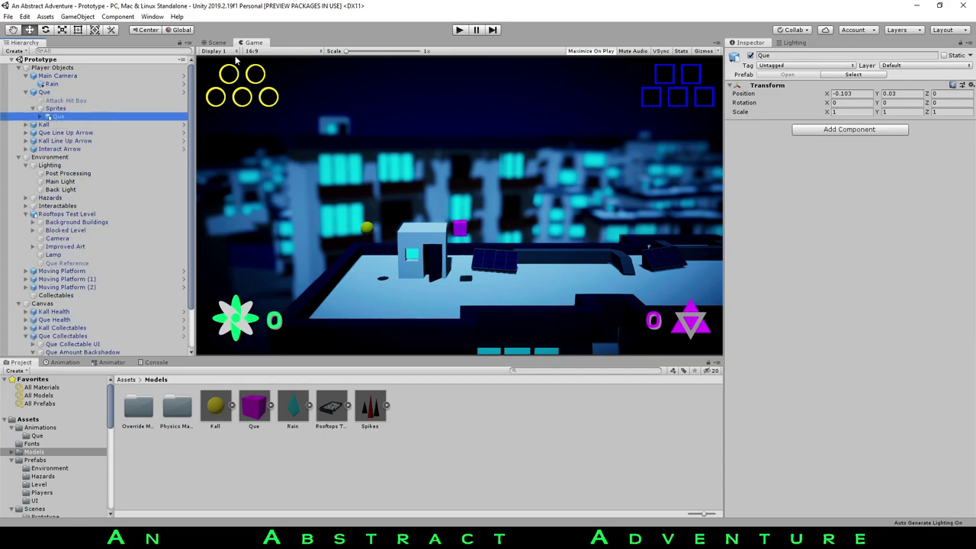
pyautogui.click(216, 42)
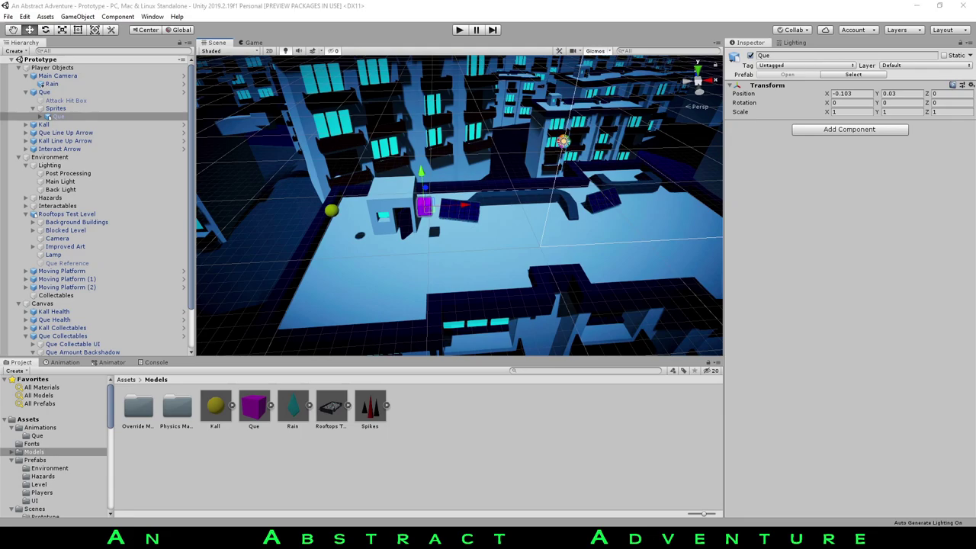
# Expand the Kall player object, check its Attack Hit Box and frame the Kall sphere model in the scene
pyautogui.hotkey('alt', 'Tab')
pyautogui.click(113, 85)
pyautogui.click(77, 135)
pyautogui.click(35, 126)
pyautogui.click(26, 125)
pyautogui.click(49, 134)
pyautogui.click(54, 141)
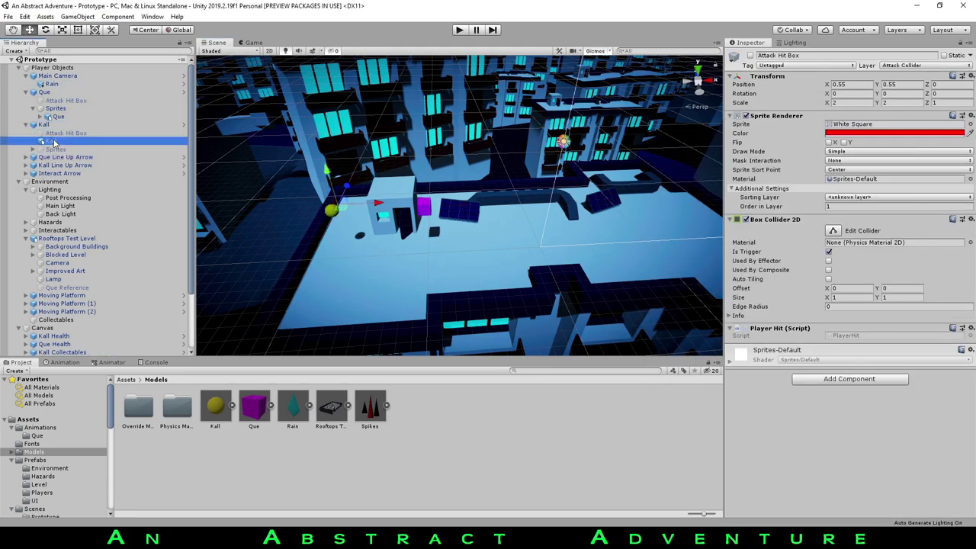
pyautogui.doubleClick(55, 142)
# Activate Kall's Sprites object, move it along X to 2.97 away from the sphere, and undo both changes
pyautogui.click(69, 149)
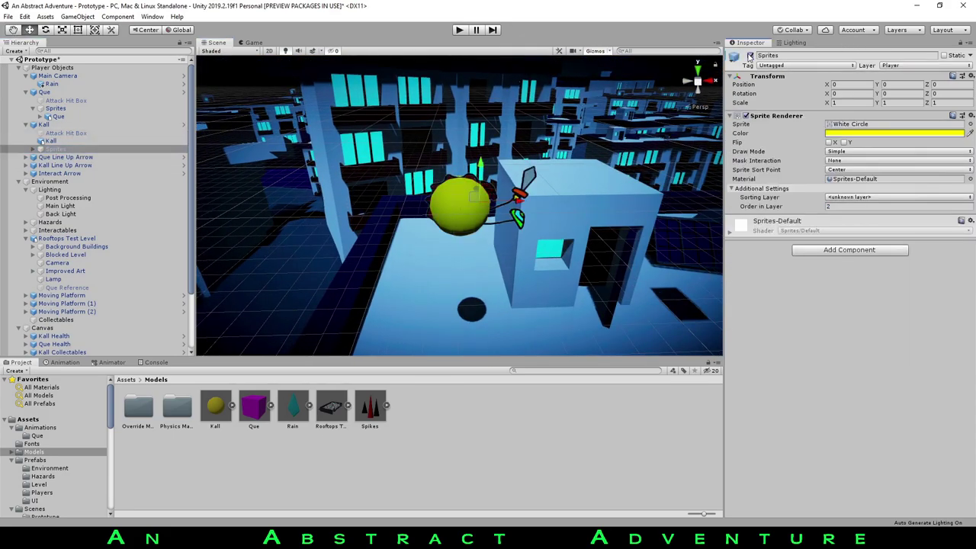
pyautogui.moveTo(528, 195); pyautogui.dragTo(640, 213)
pyautogui.press('f')
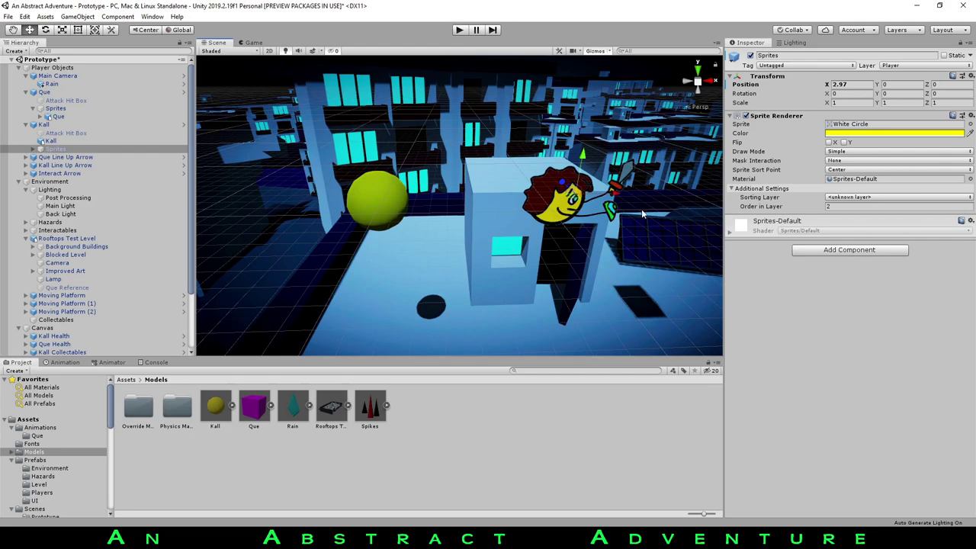
pyautogui.hotkey('ctrl', 'z')
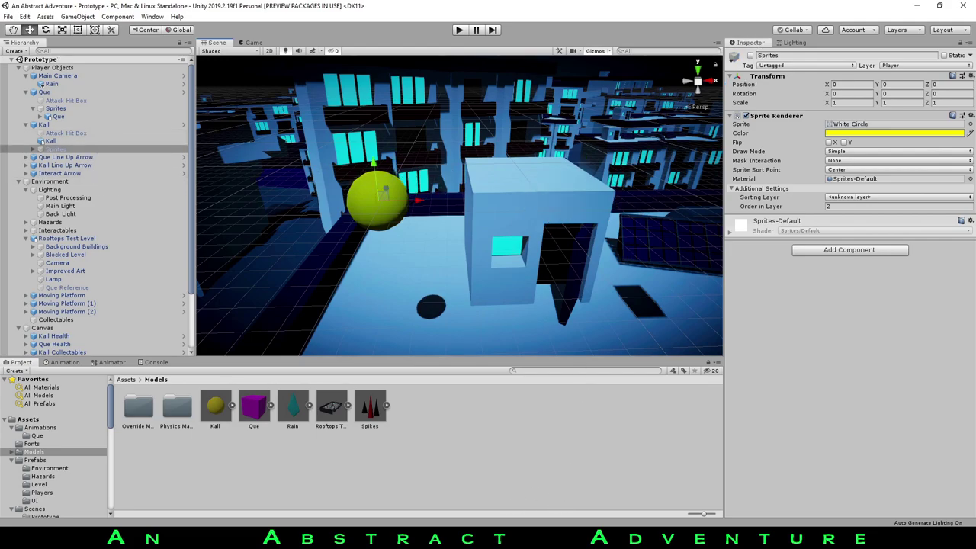
# Check the topic list in Notepad, then return to Unity and view the whole city in the scene
pyautogui.hotkey('alt', 'Tab')
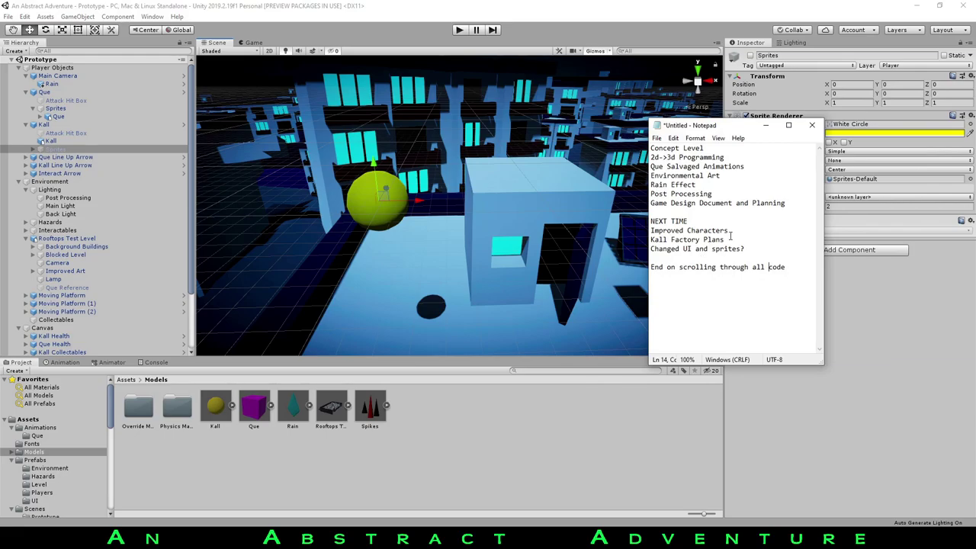
pyautogui.scroll(-5, 495, 227)
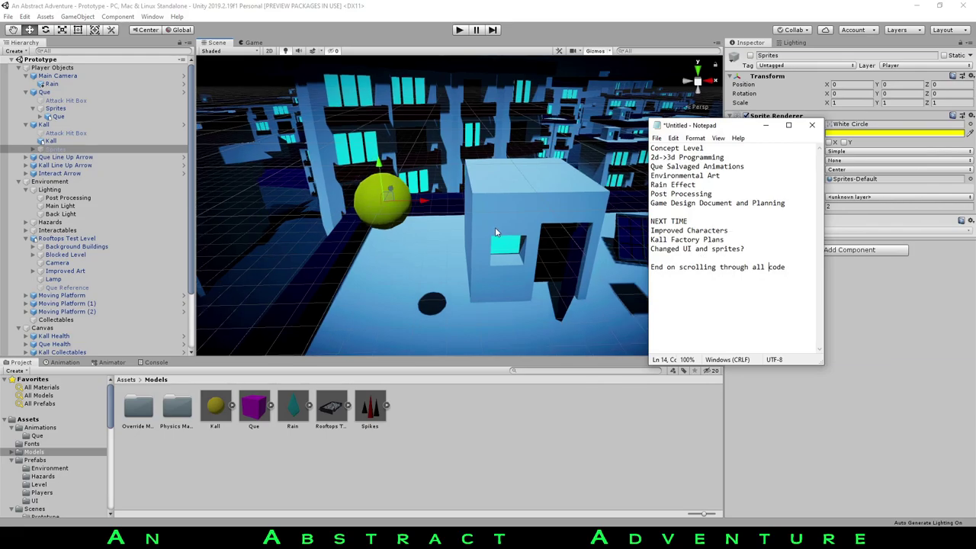
pyautogui.click(691, 6)
pyautogui.keyDown('alt'); pyautogui.moveTo(610, 221); pyautogui.dragTo(472, 228); pyautogui.keyUp('alt')
pyautogui.scroll(-10, 458, 229)
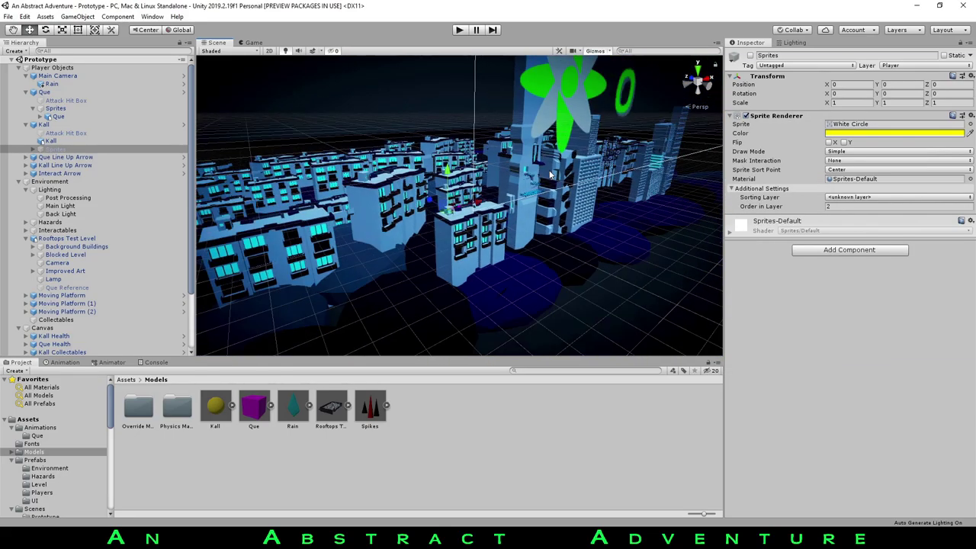
pyautogui.moveTo(366, 228)
pyautogui.mouseDown(button='middle')
pyautogui.moveTo(431, 204)
pyautogui.moveTo(377, 212)
pyautogui.mouseUp(button='middle')
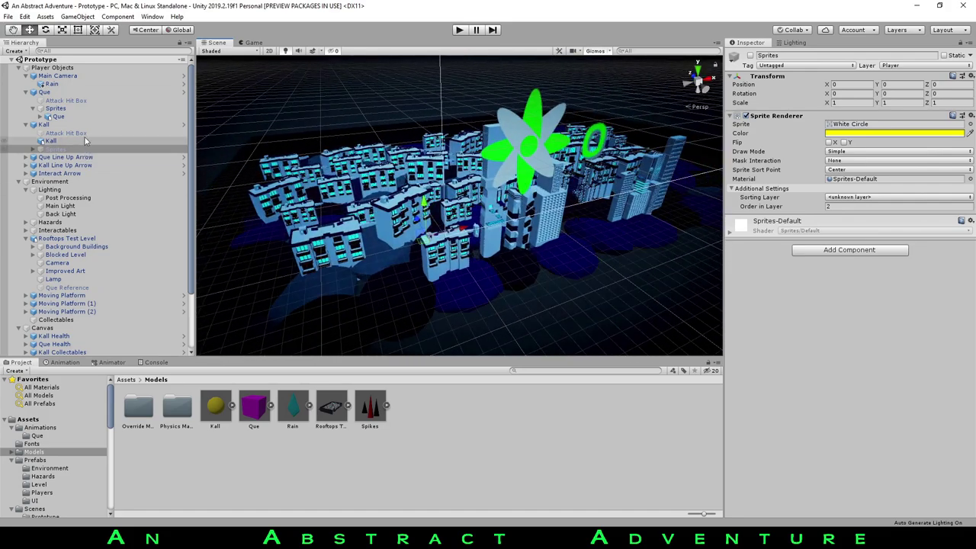
# Deactivate the Post Processing object under Lighting to view the city without its effects, and reactivate it
pyautogui.click(69, 189)
pyautogui.click(70, 197)
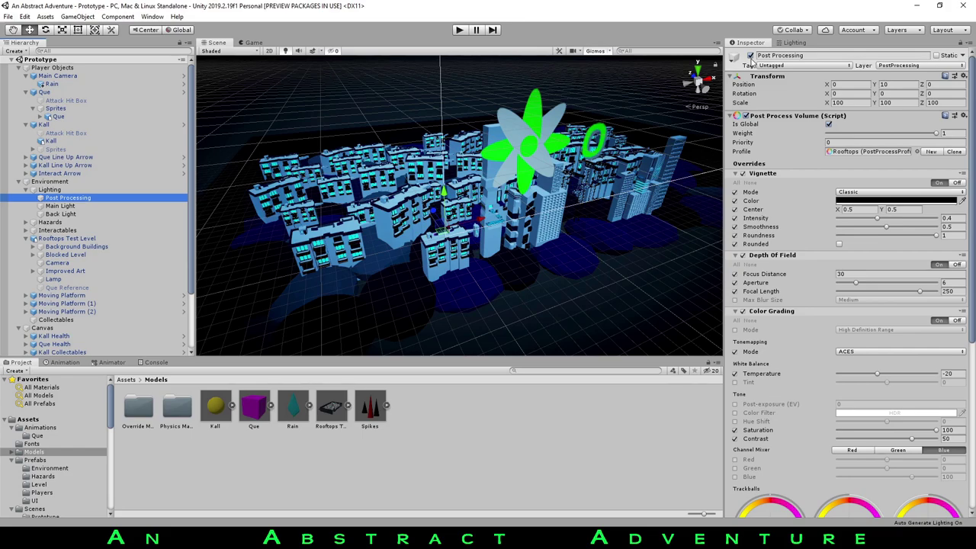
pyautogui.click(750, 55)
pyautogui.scroll(5, 504, 160)
pyautogui.moveTo(504, 160); pyautogui.dragTo(528, 104, button='middle')
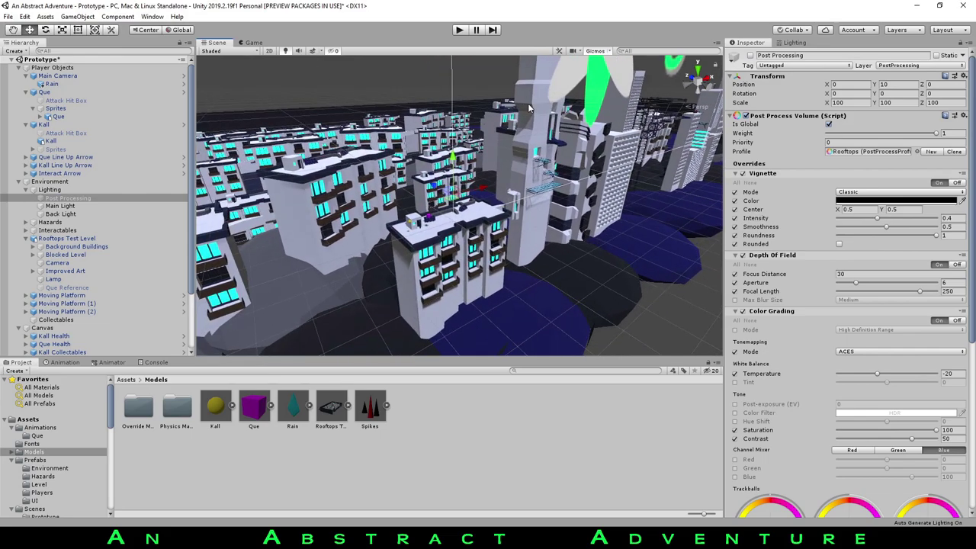
pyautogui.moveTo(582, 229); pyautogui.dragTo(541, 192, button='right')
pyautogui.scroll(1, 383, 163)
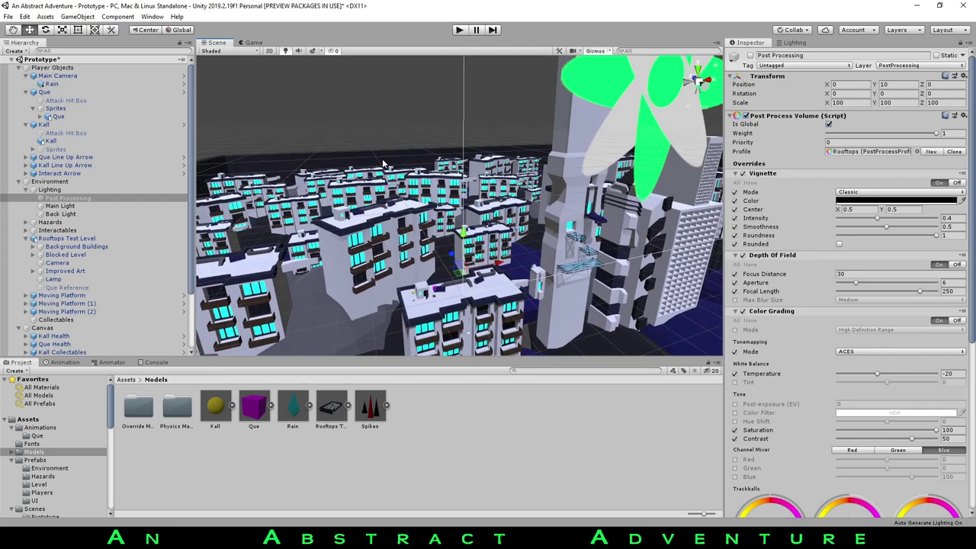
pyautogui.click(750, 55)
pyautogui.keyDown('alt'); pyautogui.moveTo(425, 154); pyautogui.dragTo(506, 127); pyautogui.keyUp('alt')
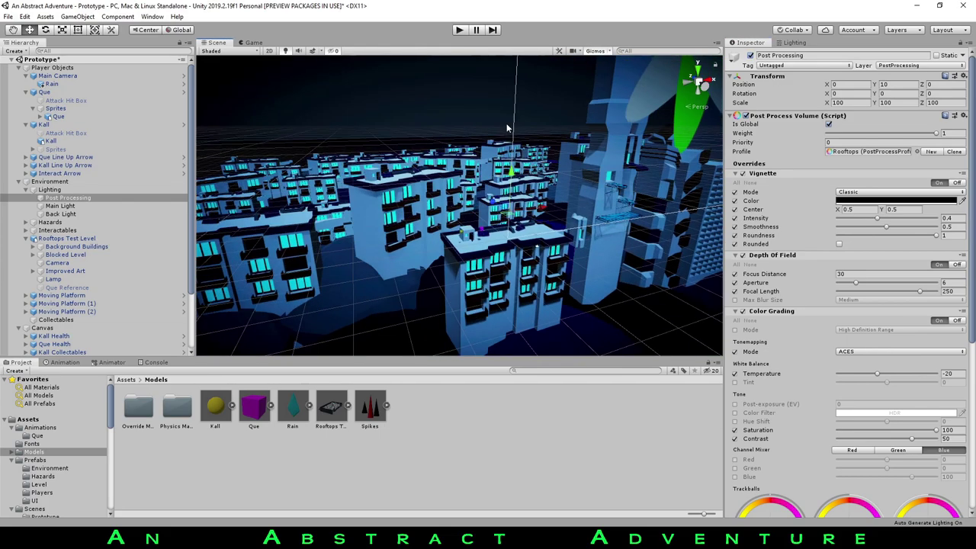
# Compare the city in the Game and Scene views, and toggle the Post Processing object off and on again
pyautogui.click(254, 43)
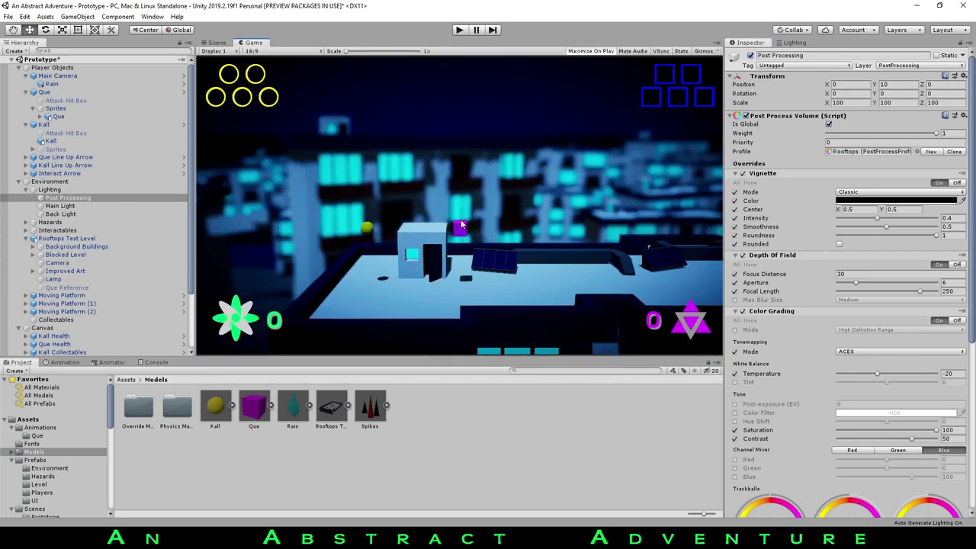
pyautogui.click(218, 43)
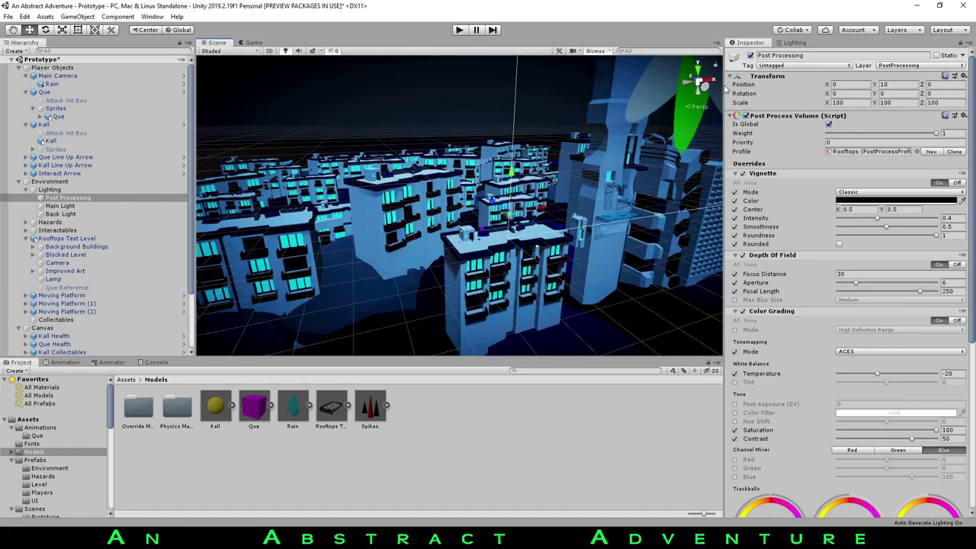
pyautogui.click(751, 55)
pyautogui.click(752, 55)
pyautogui.scroll(-3, 449, 139)
pyautogui.moveTo(449, 139); pyautogui.dragTo(456, 213, button='right')
pyautogui.keyDown('alt'); pyautogui.moveTo(456, 214); pyautogui.dragTo(462, 221); pyautogui.keyUp('alt')
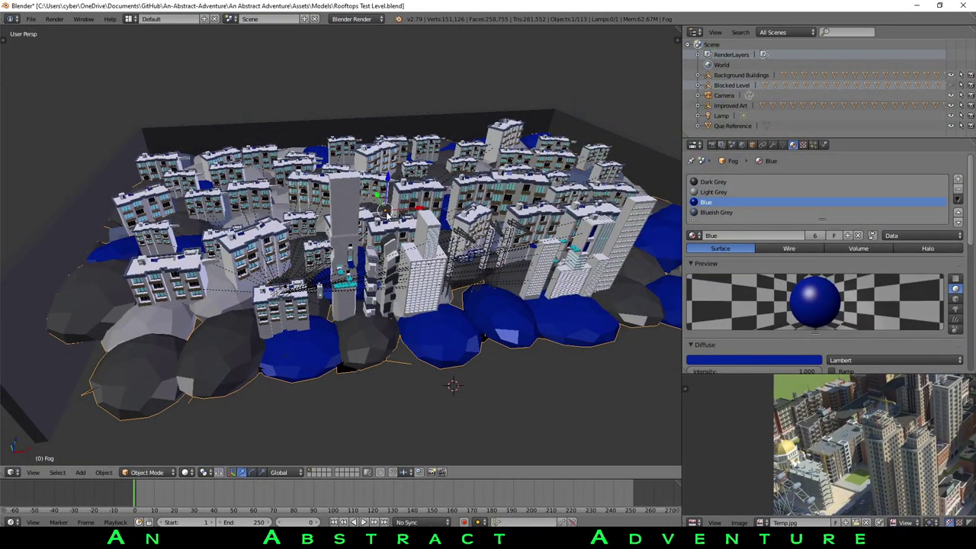
# Switch to Blender and examine the Rooftops Test Level city model from several angles
pyautogui.moveTo(387, 215); pyautogui.dragTo(259, 178, button='middle')
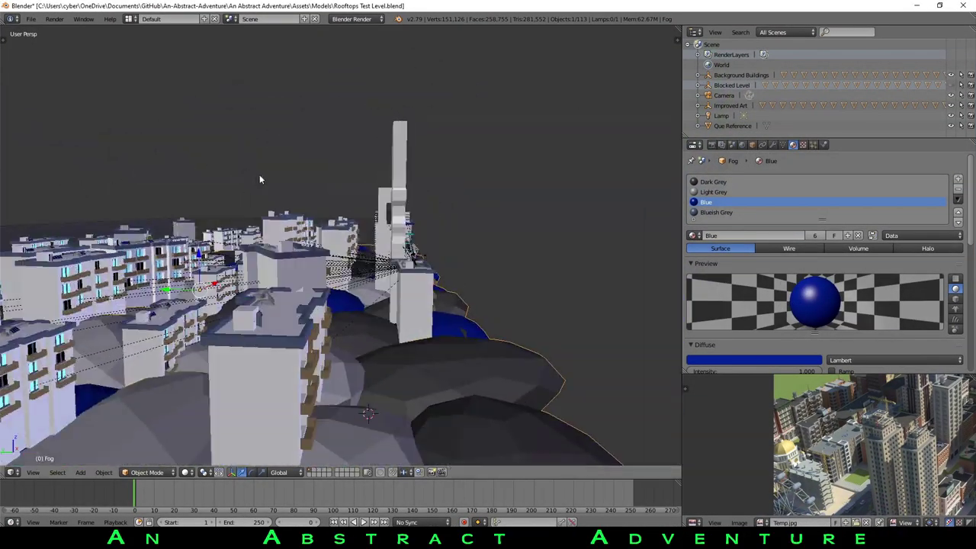
pyautogui.scroll(-5, 310, 115)
pyautogui.moveTo(309, 115); pyautogui.dragTo(222, 186, button='middle')
pyautogui.scroll(7, 222, 186)
pyautogui.scroll(-2, 305, 228)
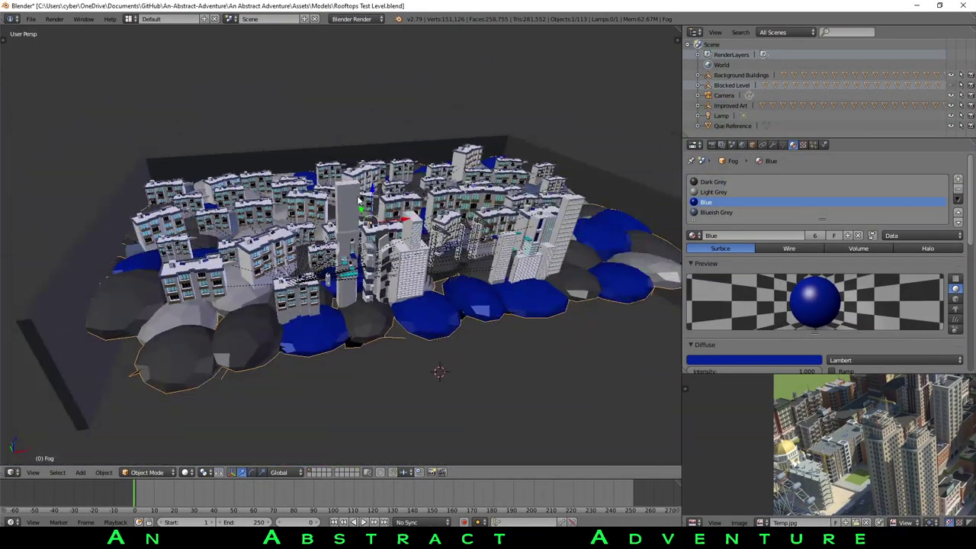
pyautogui.moveTo(358, 240); pyautogui.dragTo(384, 265, button='middle')
# Select the tall tower Building.011 and other nearby objects in the Blender city model to examine them
pyautogui.rightClick(373, 300)
pyautogui.moveTo(373, 299); pyautogui.dragTo(449, 293, button='middle')
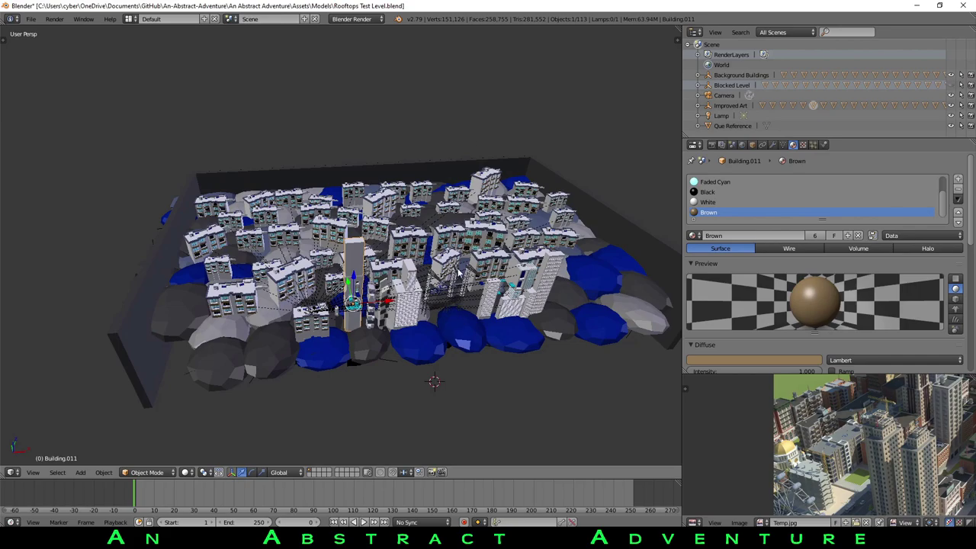
pyautogui.scroll(4, 358, 273)
pyautogui.scroll(-1, 358, 273)
pyautogui.rightClick(288, 362)
pyautogui.rightClick(250, 277)
pyautogui.rightClick(344, 236)
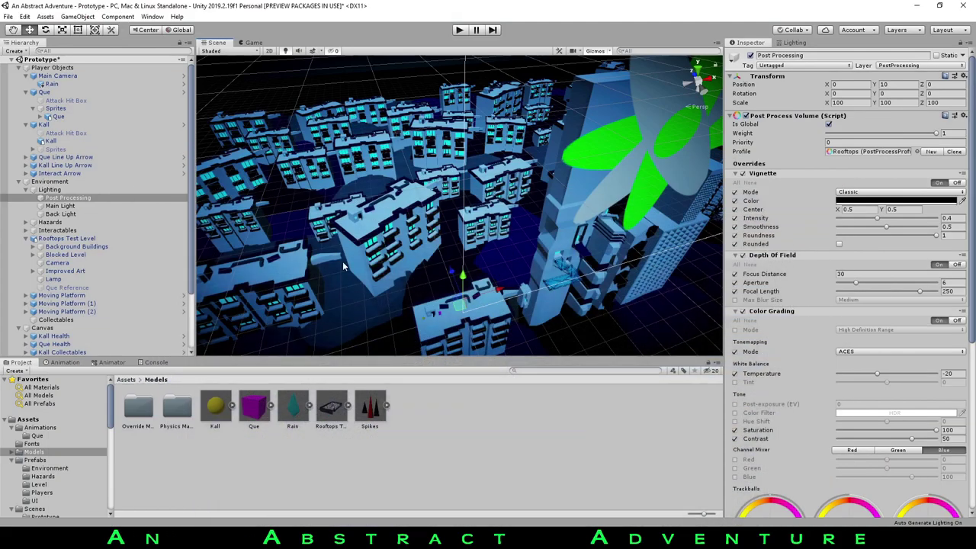
# Switch back to Unity, collapse the Lighting group and examine the imported city from several angles
pyautogui.keyDown('alt'); pyautogui.moveTo(343, 261); pyautogui.dragTo(599, 147); pyautogui.keyUp('alt')
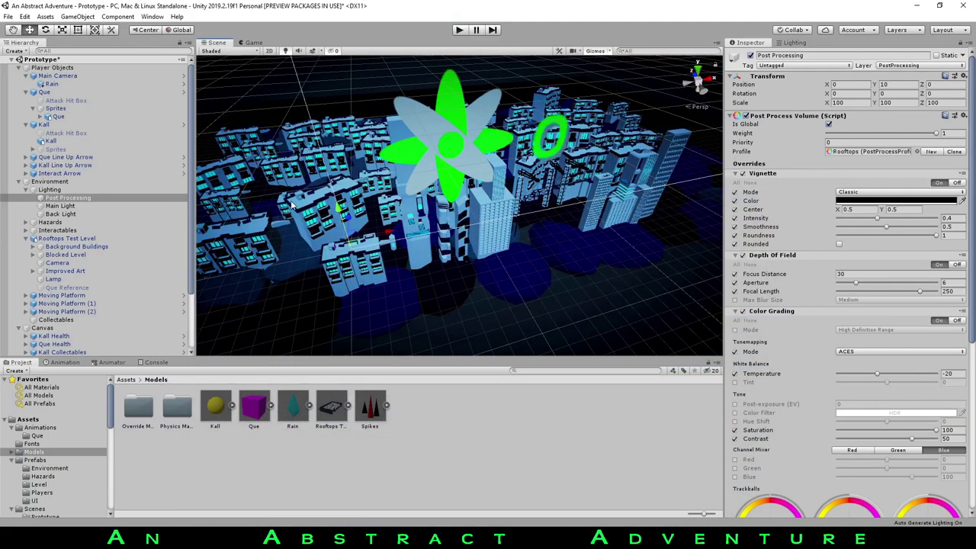
pyautogui.click(29, 190)
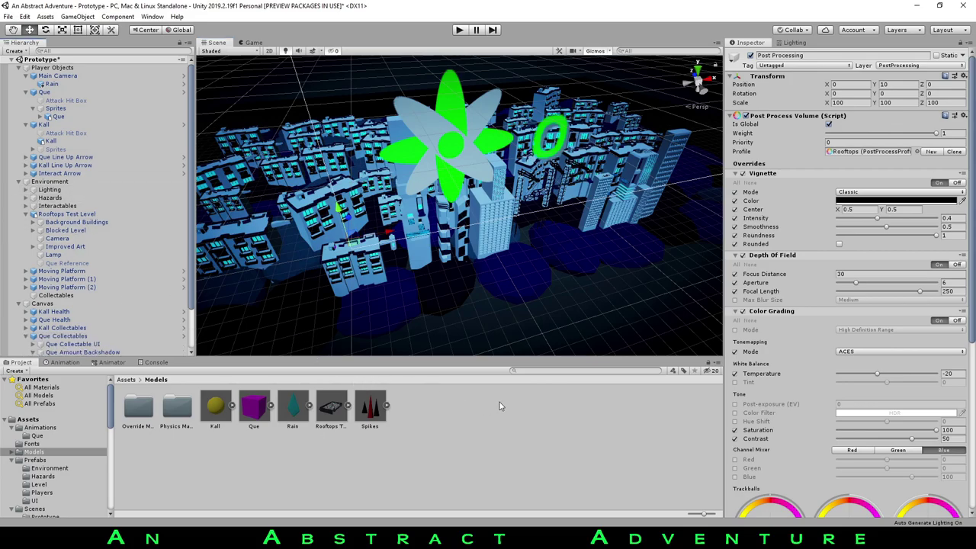
pyautogui.keyDown('alt'); pyautogui.moveTo(442, 189); pyautogui.dragTo(495, 137); pyautogui.keyUp('alt')
pyautogui.moveTo(495, 137); pyautogui.dragTo(564, 130, button='middle')
pyautogui.keyDown('alt'); pyautogui.moveTo(515, 197); pyautogui.dragTo(458, 287); pyautogui.keyUp('alt')
pyautogui.moveTo(439, 256); pyautogui.dragTo(416, 196, button='middle')
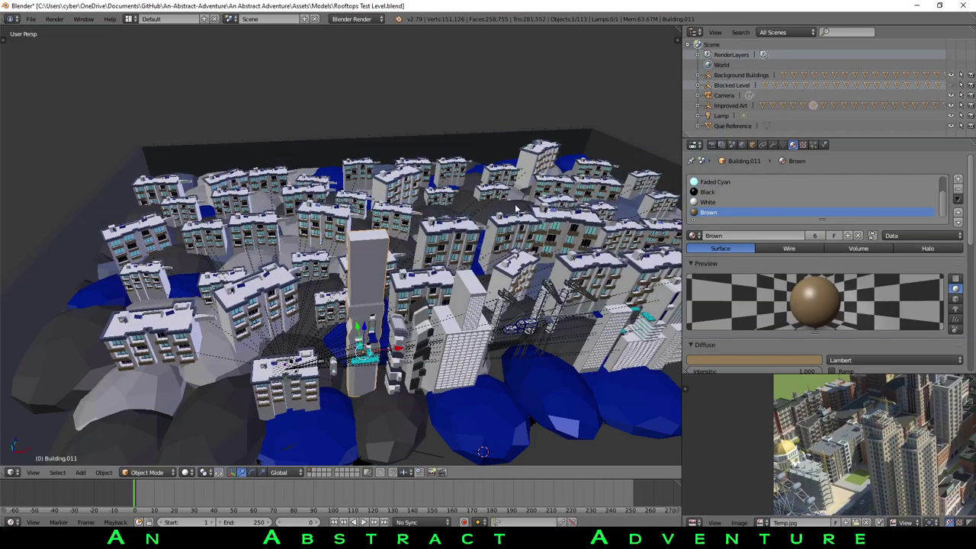
# Return to Blender and examine the tall tower and the Slanted Building.002 object up close
pyautogui.moveTo(458, 259); pyautogui.dragTo(419, 232, button='middle')
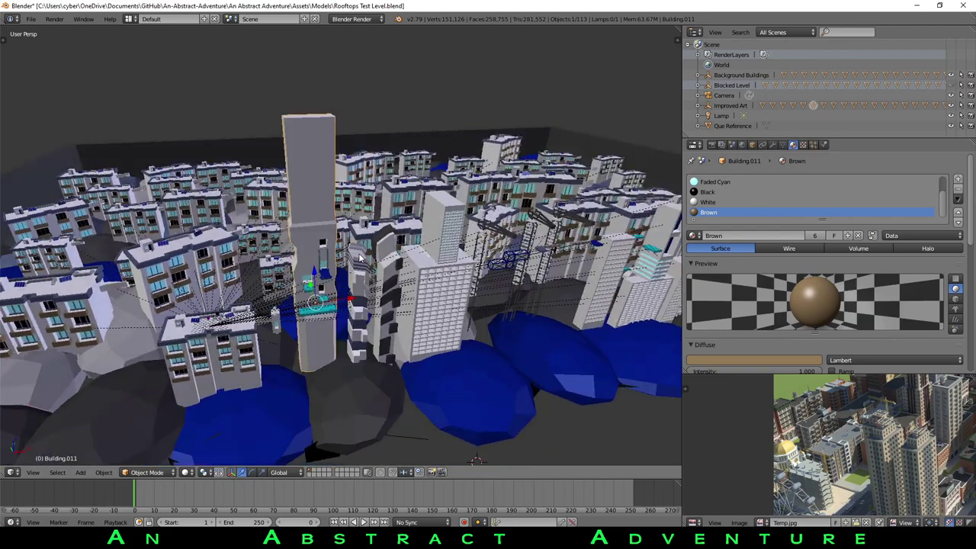
pyautogui.scroll(4, 460, 312)
pyautogui.rightClick(461, 313)
pyautogui.moveTo(461, 313); pyautogui.dragTo(403, 291, button='middle')
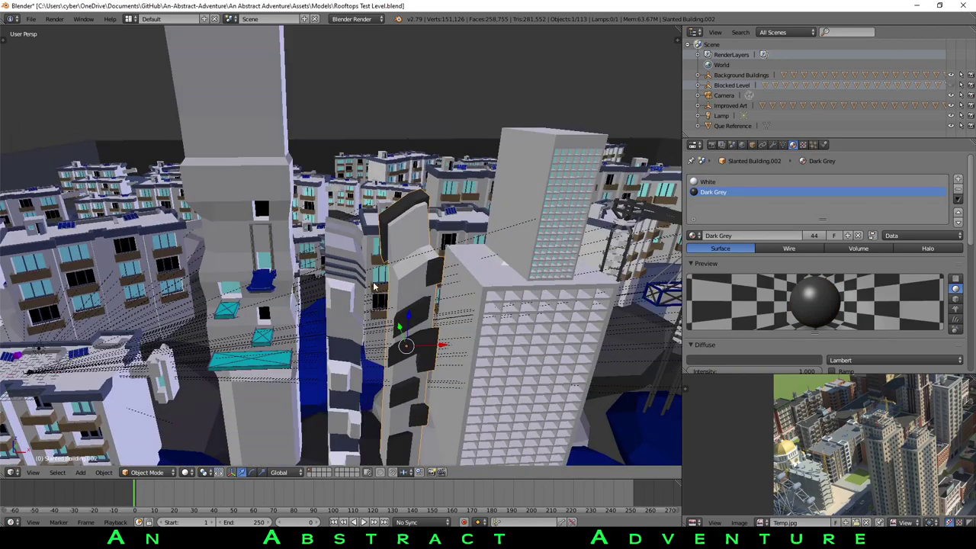
# Select Building.010, the wide grid-windowed block, and examine it along with the cranes behind it
pyautogui.scroll(-5, 398, 291)
pyautogui.moveTo(281, 269); pyautogui.dragTo(283, 303, button='middle')
pyautogui.scroll(3, 343, 297)
pyautogui.keyDown('shift'); pyautogui.moveTo(412, 309); pyautogui.dragTo(325, 192, button='middle'); pyautogui.keyUp('shift')
pyautogui.rightClick(285, 255)
pyautogui.moveTo(282, 87); pyautogui.dragTo(353, 252, button='middle')
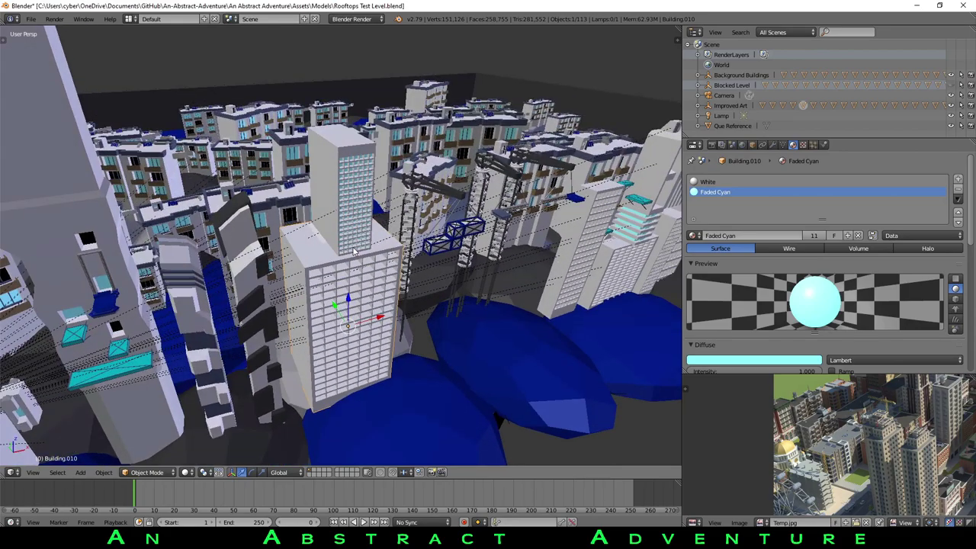
# Open the tower Building.012 in Edit Mode and examine its window grid and base up close
pyautogui.scroll(3, 363, 325)
pyautogui.rightClick(343, 154)
pyautogui.press('Tab')
pyautogui.moveTo(344, 155); pyautogui.dragTo(407, 234, button='middle')
pyautogui.scroll(4, 457, 235)
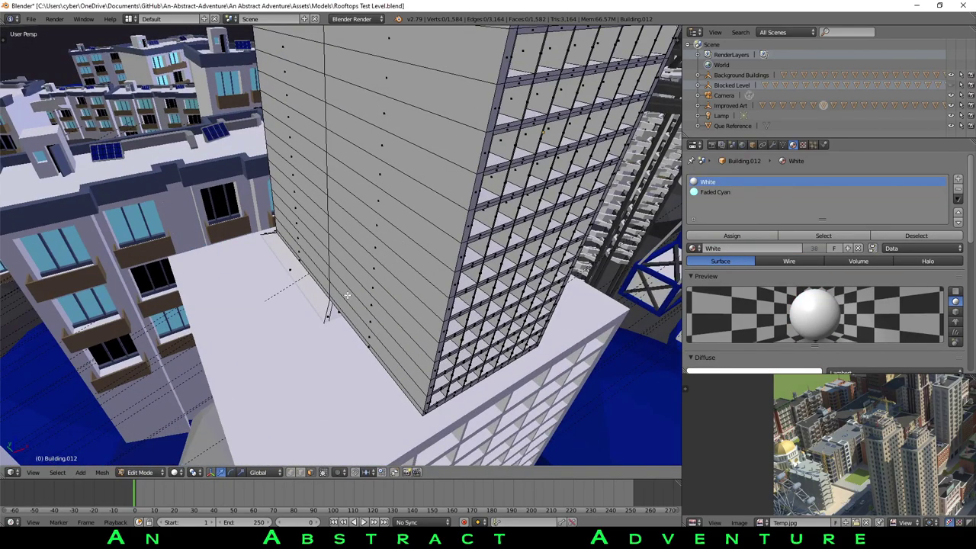
pyautogui.moveTo(319, 306); pyautogui.dragTo(308, 290, button='middle')
pyautogui.moveTo(304, 213)
pyautogui.mouseDown(button='middle')
pyautogui.moveTo(333, 216)
pyautogui.moveTo(324, 210)
pyautogui.moveTo(358, 187)
pyautogui.moveTo(379, 241)
pyautogui.moveTo(370, 223)
pyautogui.moveTo(384, 222)
pyautogui.moveTo(356, 215)
pyautogui.moveTo(323, 229)
pyautogui.moveTo(318, 258)
pyautogui.moveTo(314, 212)
pyautogui.mouseUp(button='middle')
pyautogui.press('Tab')
pyautogui.scroll(-8, 333, 215)
# Select several neighbouring buildings and frame Start Building.003 to examine its facade and rooftop
pyautogui.scroll(3, 373, 221)
pyautogui.rightClick(371, 206)
pyautogui.scroll(3, 335, 224)
pyautogui.rightClick(281, 257)
pyautogui.rightClick(492, 269)
pyautogui.moveTo(492, 269); pyautogui.dragTo(330, 262, button='middle')
pyautogui.moveTo(414, 291); pyautogui.dragTo(374, 259, button='middle')
pyautogui.moveTo(295, 244); pyautogui.dragTo(282, 287, button='middle')
pyautogui.rightClick(215, 333)
pyautogui.press('KP_Decimal')
pyautogui.moveTo(287, 183); pyautogui.dragTo(304, 201, button='middle')
pyautogui.moveTo(351, 173); pyautogui.dragTo(360, 196, button='middle')
pyautogui.scroll(3, 360, 196)
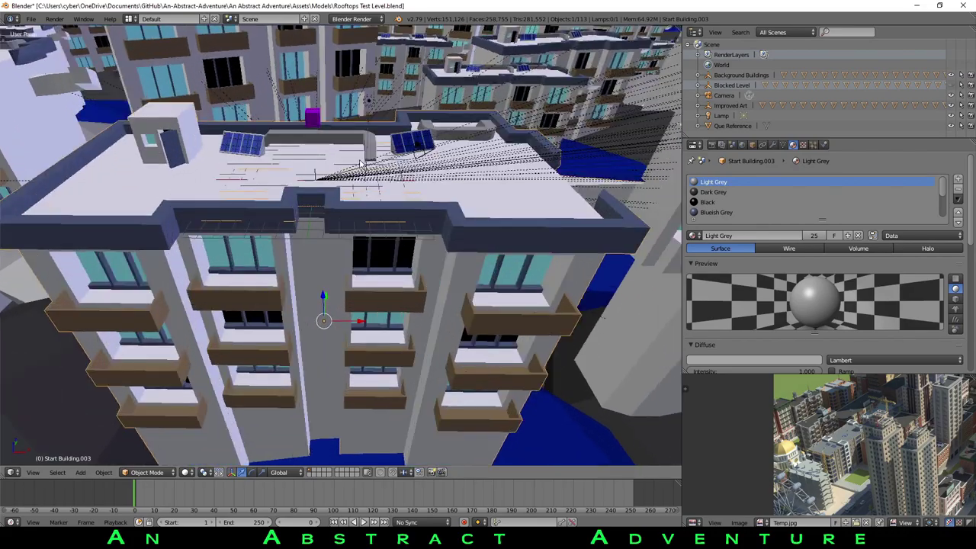
# Try to move the linked rooftop pipe mesh of Start Building.003 in Edit Mode, and undo the move
pyautogui.press('Tab')
pyautogui.rightClick(385, 139)
pyautogui.moveTo(385, 138); pyautogui.dragTo(355, 163, button='middle')
pyautogui.rightClick(368, 147)
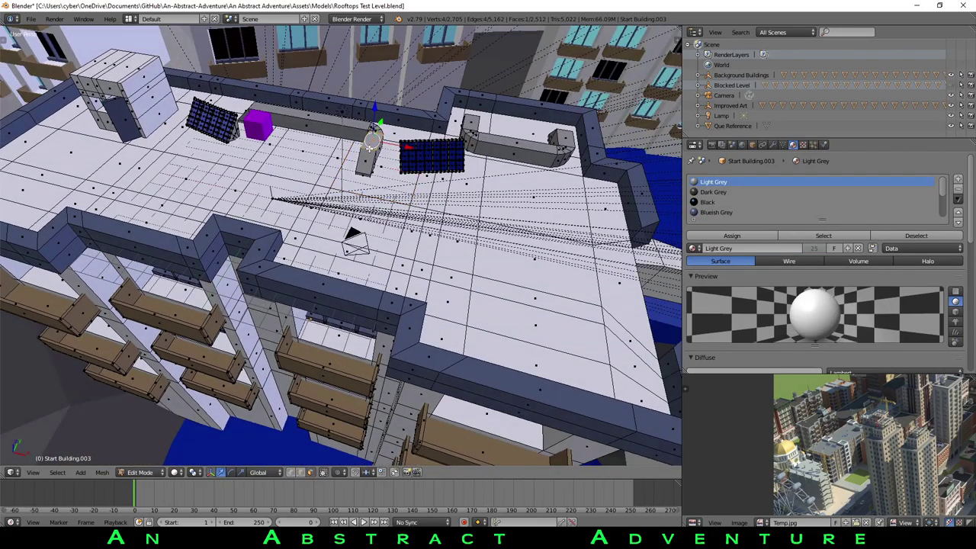
pyautogui.press('l')
pyautogui.moveTo(329, 102); pyautogui.dragTo(342, 85)
pyautogui.moveTo(427, 171)
pyautogui.mouseDown(button='middle')
pyautogui.moveTo(387, 128)
pyautogui.moveTo(420, 183)
pyautogui.mouseUp(button='middle')
pyautogui.hotkey('ctrl', 'z')
# Select a blue solar panel face on the roof of Start Building.003 and examine it
pyautogui.rightClick(387, 126)
pyautogui.moveTo(417, 174); pyautogui.dragTo(418, 170)
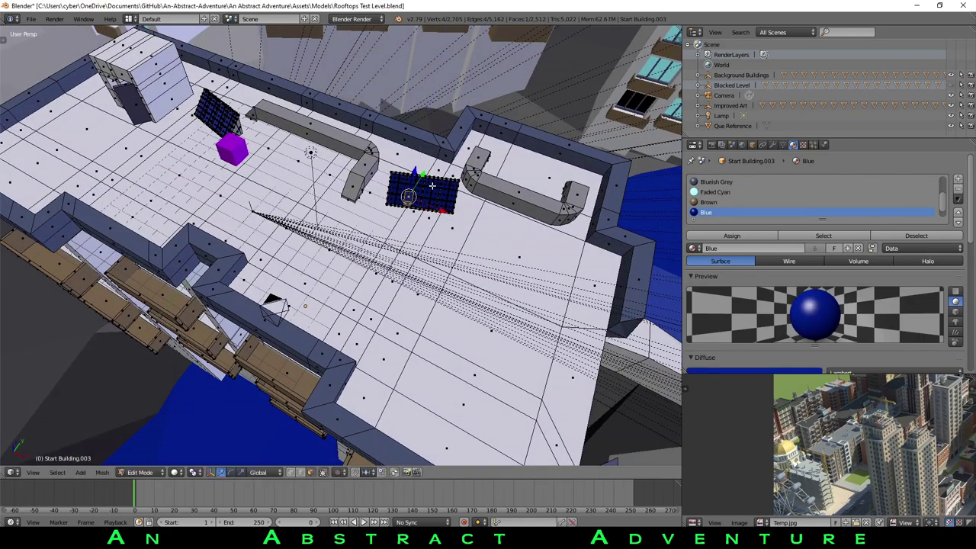
pyautogui.moveTo(422, 169); pyautogui.dragTo(445, 189, button='middle')
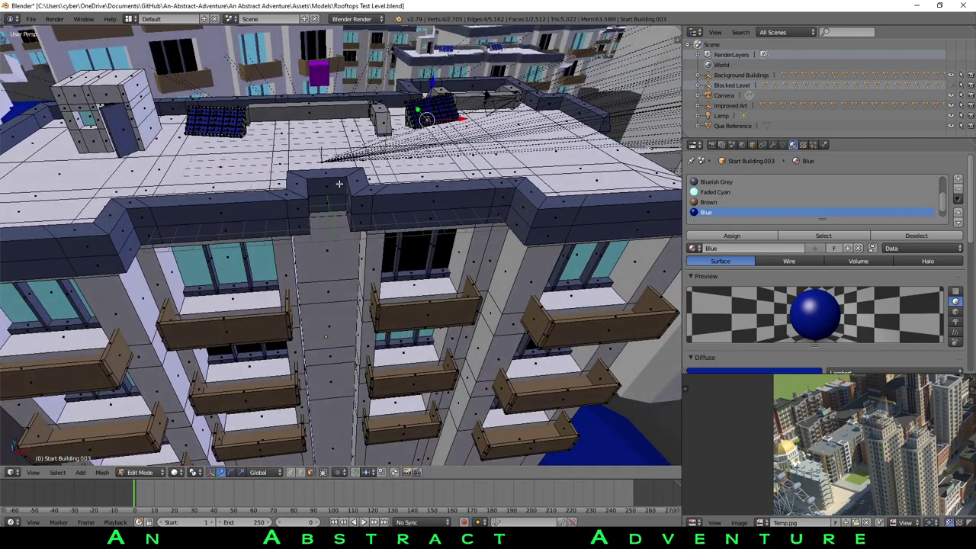
# Add a loop cut across the roof and down the facade of Start Building.003 through its outer window column
pyautogui.scroll(-3, 339, 183)
pyautogui.rightClick(303, 209)
pyautogui.moveTo(267, 201); pyautogui.dragTo(261, 204, button='middle')
pyautogui.rightClick(259, 202)
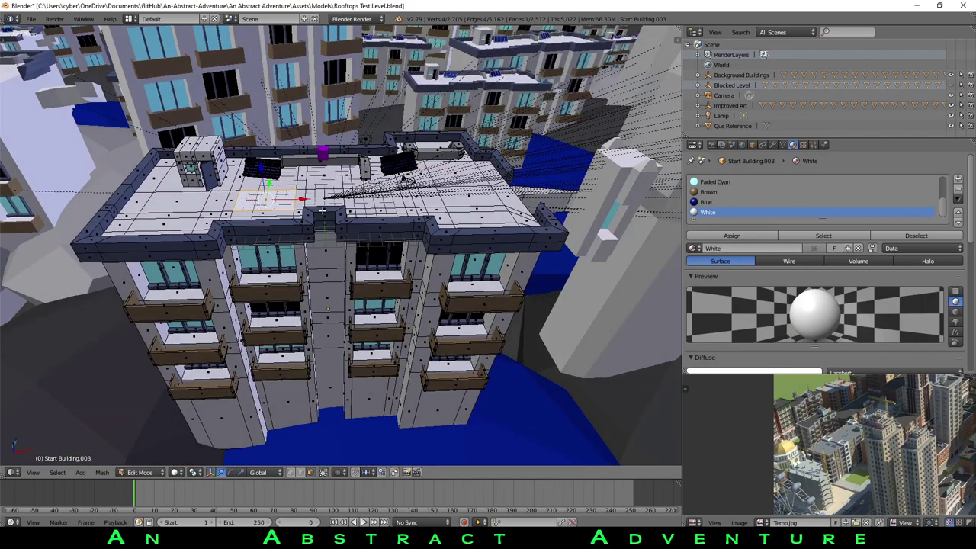
pyautogui.hotkey('ctrl', 'r')
pyautogui.click(180, 248)
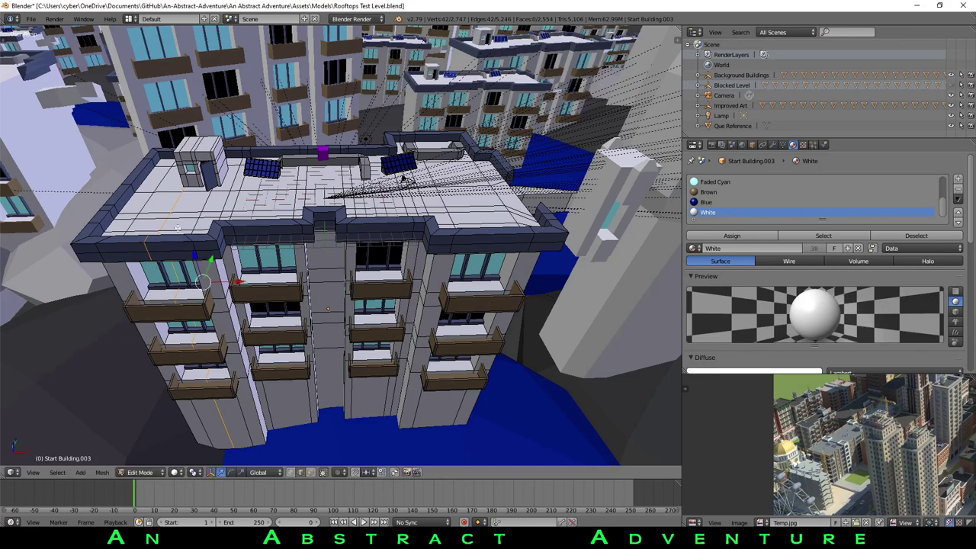
# Extrude a block from the roof of Start Building.003, with its front face extruded forward and scaled down
pyautogui.press('e')
pyautogui.click(274, 189)
pyautogui.rightClick(188, 196)
pyautogui.press('e')
pyautogui.click(293, 202)
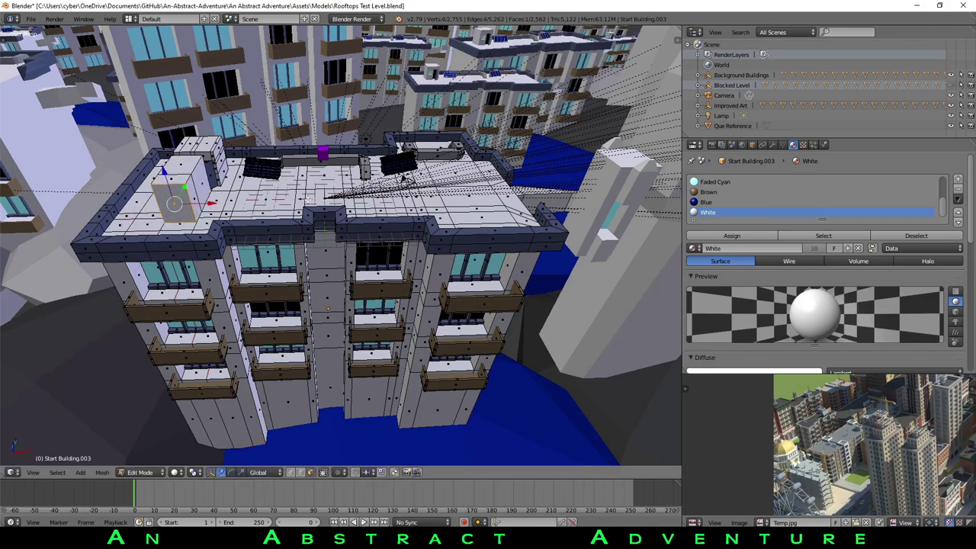
pyautogui.press('s')
pyautogui.click(269, 202)
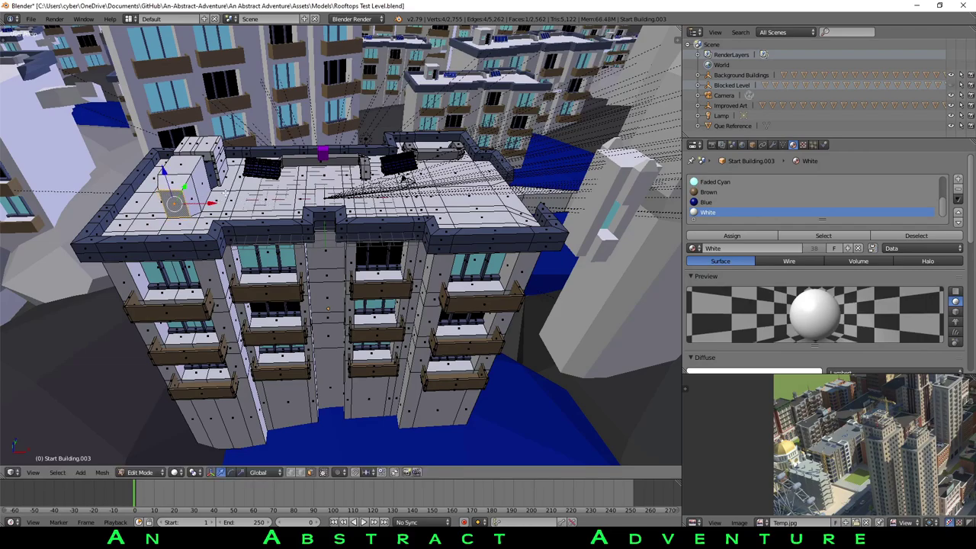
# Leave and re-enter Edit Mode on Start Building.003 to examine its mesh beside the tall tower
pyautogui.moveTo(403, 178); pyautogui.dragTo(400, 141, button='middle')
pyautogui.press('Tab')
pyautogui.scroll(-8, 408, 243)
pyautogui.keyDown('shift'); pyautogui.moveTo(408, 242); pyautogui.dragTo(285, 271, button='middle'); pyautogui.keyUp('shift')
pyautogui.rightClick(314, 297)
pyautogui.rightClick(86, 330)
pyautogui.scroll(5, 87, 333)
pyautogui.keyDown('shift'); pyautogui.moveTo(89, 332); pyautogui.dragTo(215, 252, button='middle'); pyautogui.keyUp('shift')
pyautogui.press('Tab')
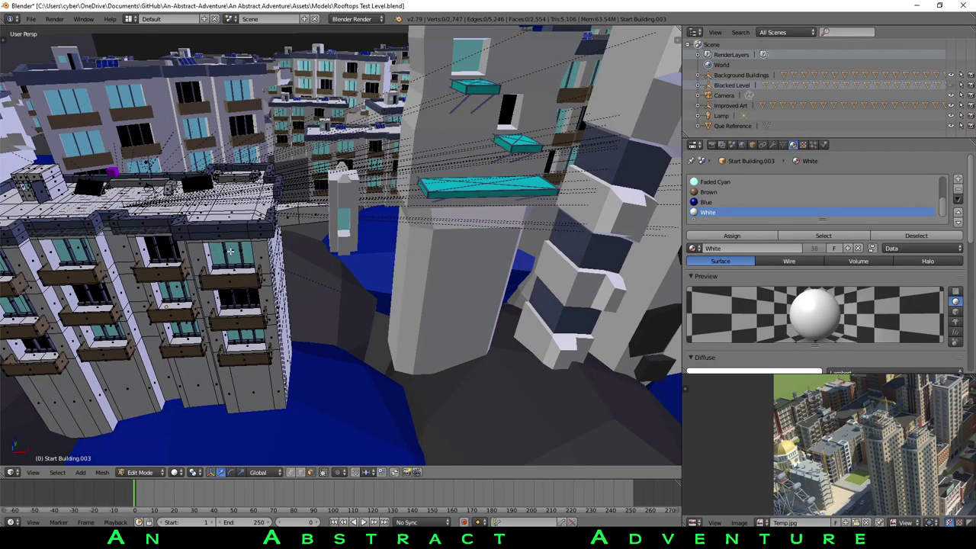
pyautogui.scroll(-3, 305, 202)
pyautogui.press('Tab')
# Open the tall tower Building.011 in Edit Mode and examine its brown frame, windows and platforms
pyautogui.moveTo(393, 155); pyautogui.dragTo(281, 180, button='middle')
pyautogui.rightClick(317, 156)
pyautogui.press('Tab')
pyautogui.moveTo(319, 154); pyautogui.dragTo(357, 128, button='middle')
pyautogui.moveTo(333, 237); pyautogui.dragTo(197, 289, button='middle')
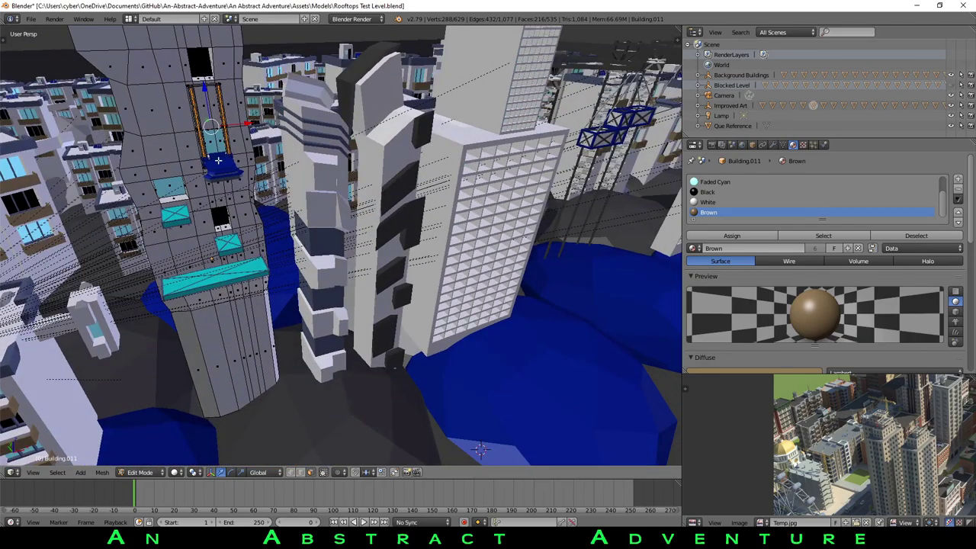
pyautogui.press('Tab')
# Open Slanted Building.003 in Edit Mode and examine its Blueish Grey sections
pyautogui.rightClick(322, 159)
pyautogui.press('Tab')
pyautogui.moveTo(332, 192); pyautogui.dragTo(303, 243, button='middle')
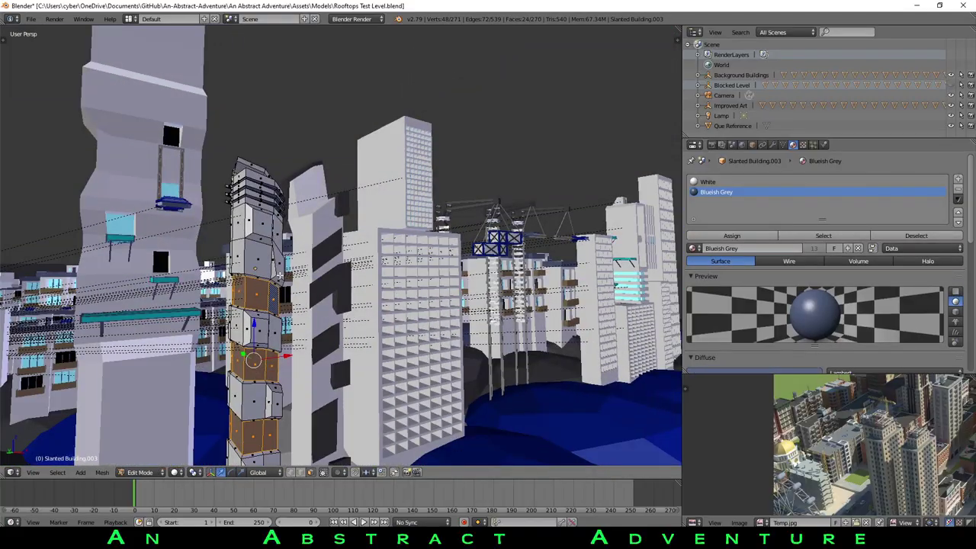
pyautogui.moveTo(238, 289); pyautogui.dragTo(206, 260, button='middle')
pyautogui.press('Tab')
# Open Building.013 in Edit Mode and select several of its top-row window faces to examine them
pyautogui.moveTo(374, 335); pyautogui.dragTo(356, 267, button='middle')
pyautogui.keyDown('shift'); pyautogui.moveTo(281, 228); pyautogui.dragTo(431, 264, button='middle'); pyautogui.keyUp('shift')
pyautogui.rightClick(356, 207)
pyautogui.moveTo(350, 190); pyautogui.dragTo(414, 313, button='middle')
pyautogui.press('Tab')
pyautogui.scroll(3, 280, 147)
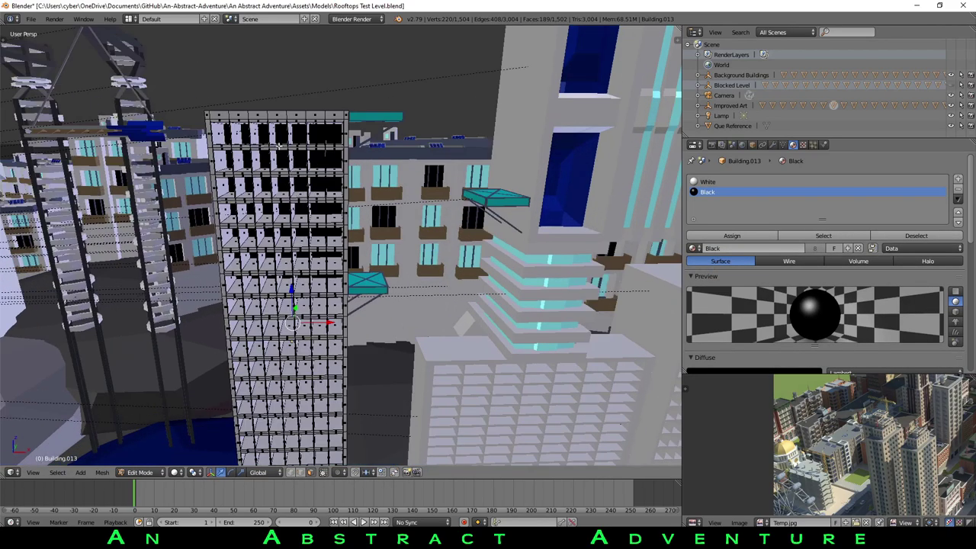
pyautogui.keyDown('shift'); pyautogui.rightClick(332, 136); pyautogui.keyUp('shift')
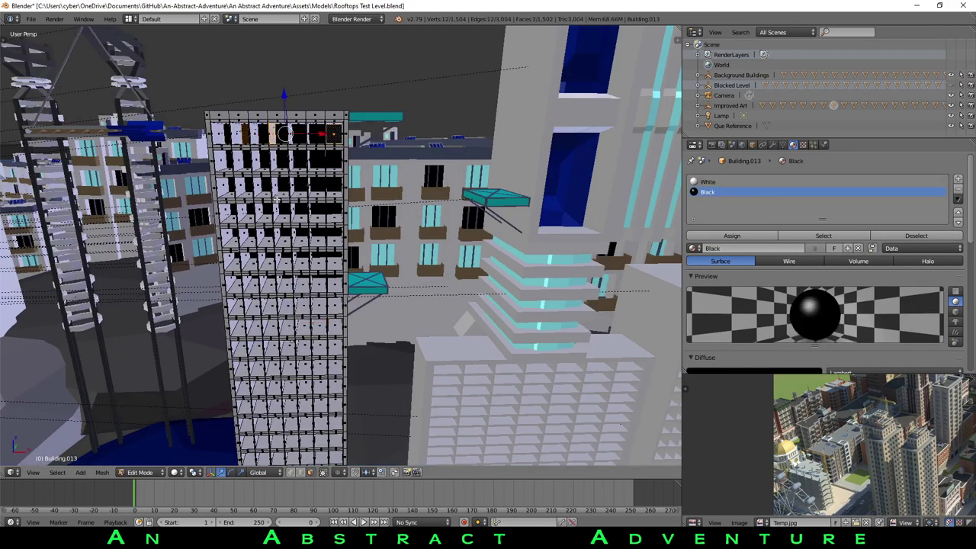
pyautogui.press('Tab')
# Examine the whole improved city from above and from the front
pyautogui.scroll(-6, 303, 251)
pyautogui.moveTo(302, 252); pyautogui.dragTo(353, 322, button='middle')
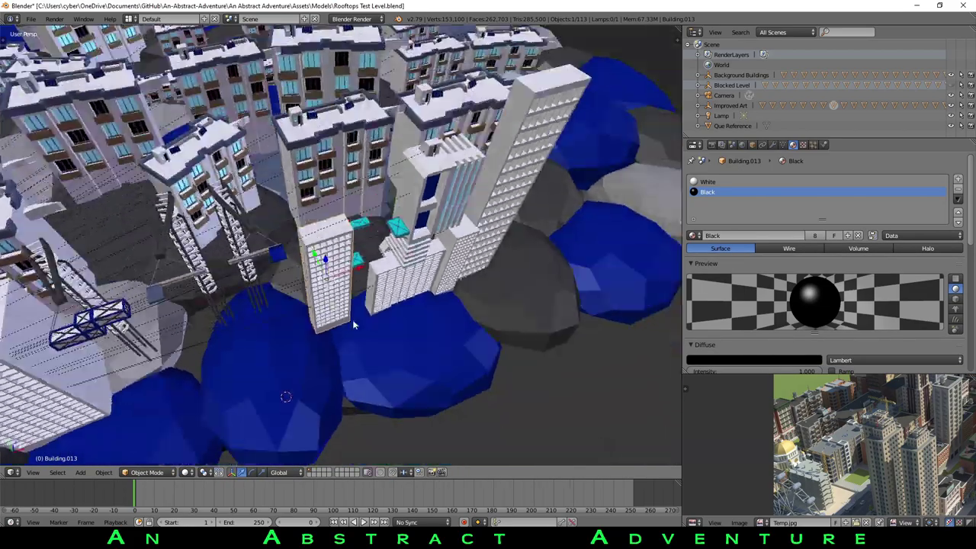
pyautogui.scroll(1, 310, 253)
pyautogui.moveTo(283, 252); pyautogui.dragTo(295, 241, button='middle')
pyautogui.keyDown('shift'); pyautogui.moveTo(212, 196); pyautogui.dragTo(430, 203, button='middle'); pyautogui.keyUp('shift')
pyautogui.moveTo(540, 190); pyautogui.dragTo(511, 161, button='middle')
pyautogui.scroll(-2, 410, 190)
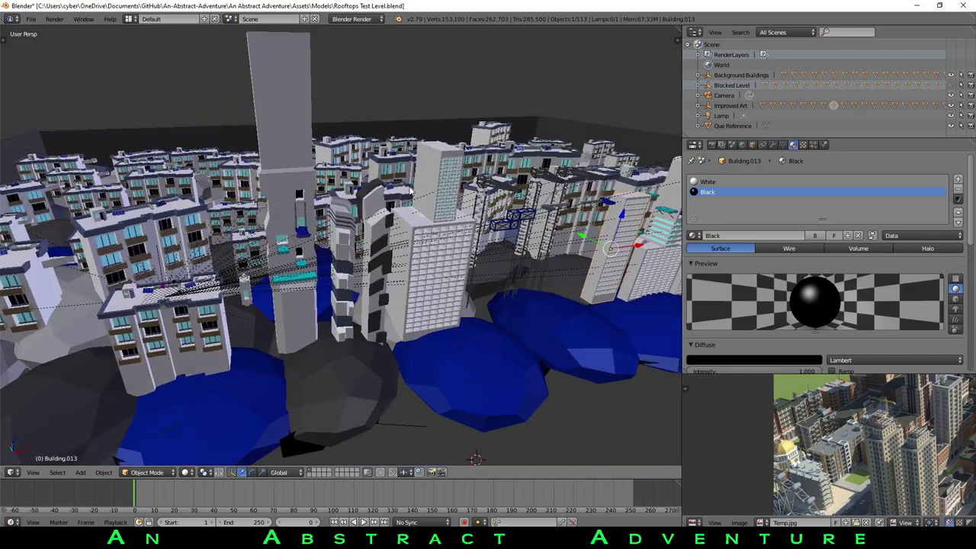
pyautogui.moveTo(410, 193); pyautogui.dragTo(423, 215, button='middle')
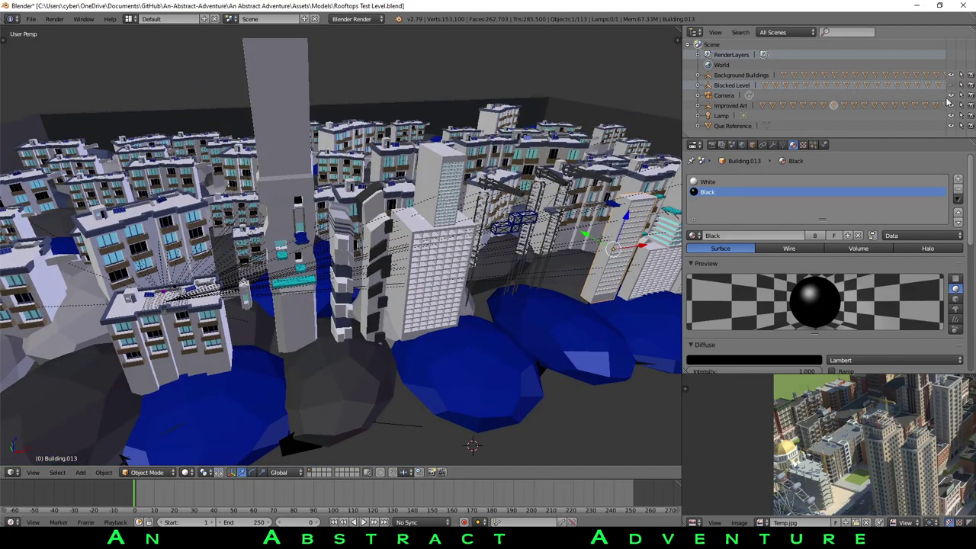
# Hide the Improved Art and Background Buildings groups and show the Blocked Level group
pyautogui.click(951, 106)
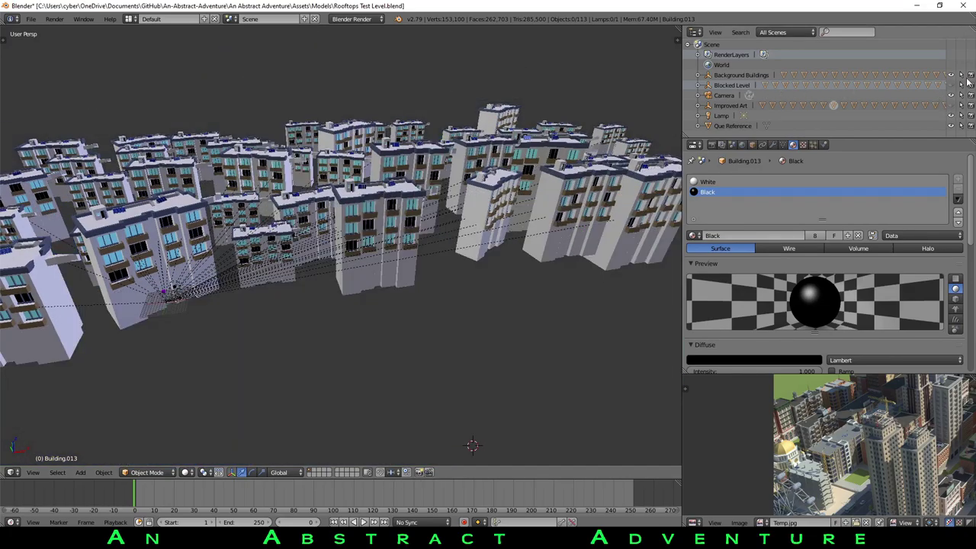
pyautogui.click(950, 74)
pyautogui.moveTo(385, 183); pyautogui.dragTo(440, 170, button='middle')
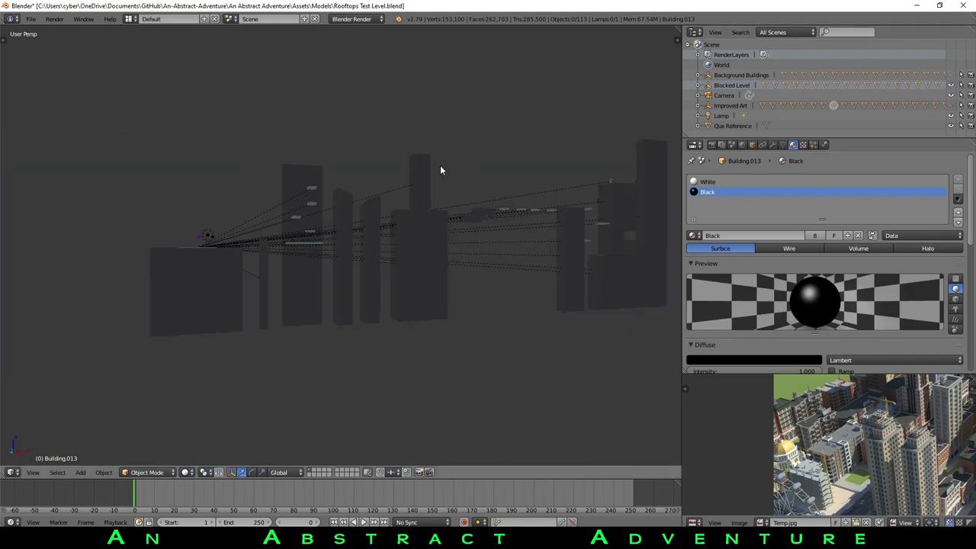
# Expand the Blocked Level group, look through its objects and collapse it again
pyautogui.click(698, 85)
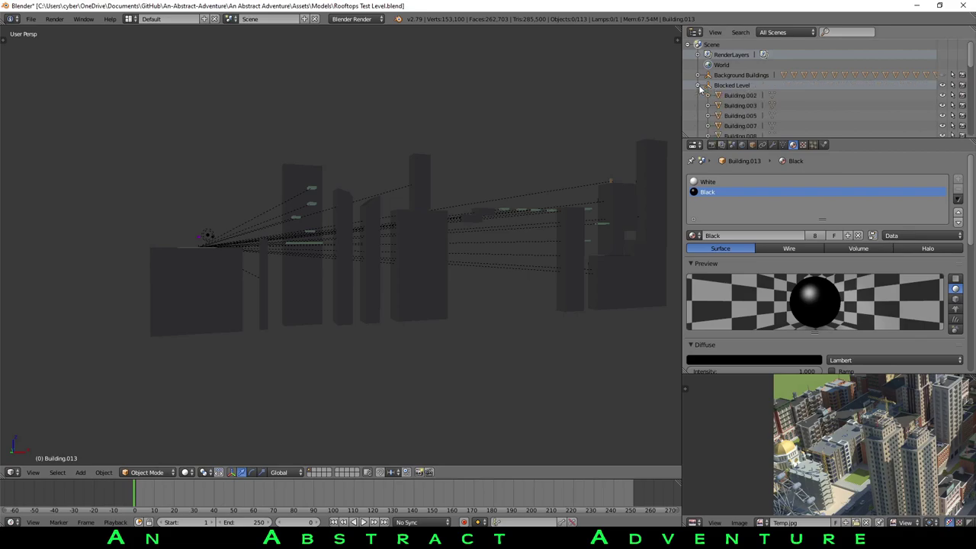
pyautogui.scroll(-5, 719, 104)
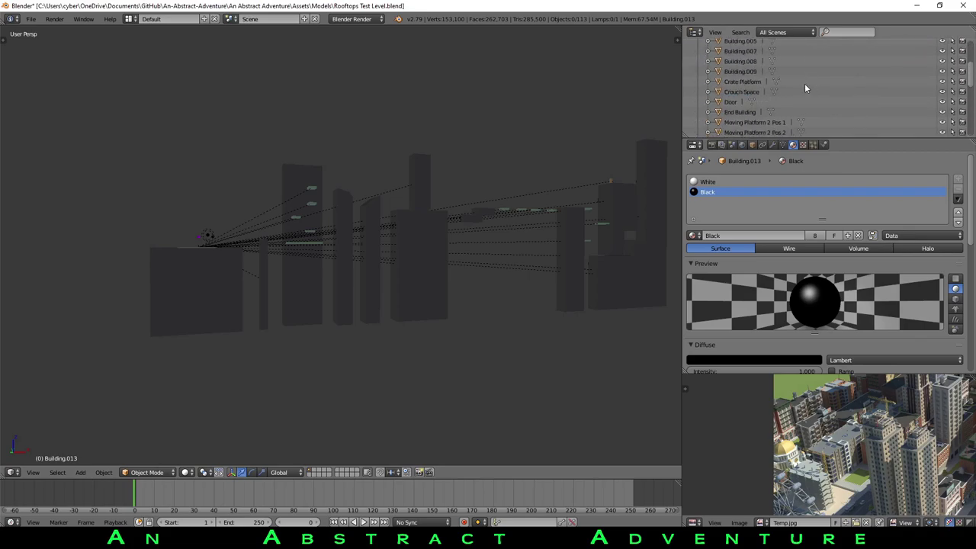
pyautogui.scroll(5, 715, 73)
pyautogui.click(698, 85)
# Select Scaffolding.004 and Moving Platform Pos 1 in the blocked-out level to examine them
pyautogui.moveTo(455, 182); pyautogui.dragTo(244, 279, button='middle')
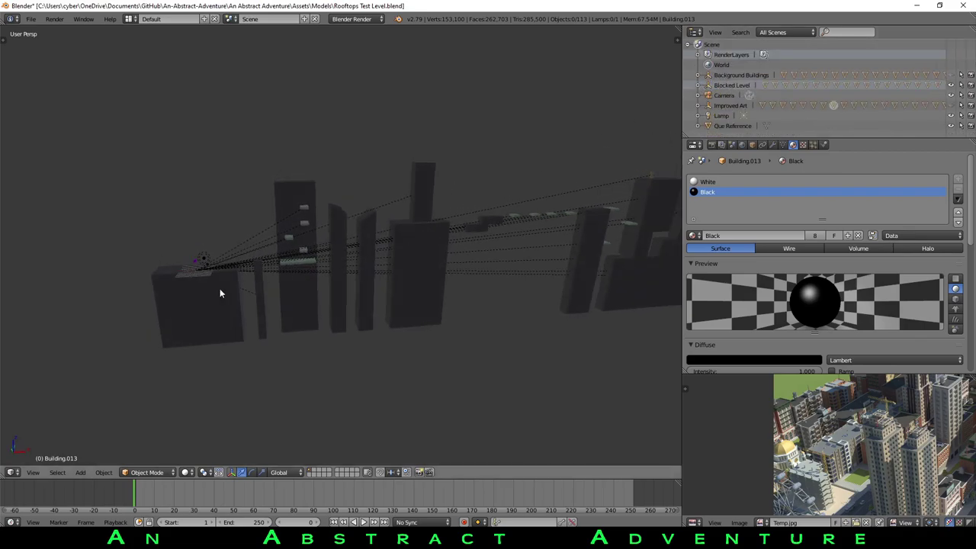
pyautogui.rightClick(202, 305)
pyautogui.scroll(3, 203, 304)
pyautogui.moveTo(202, 304); pyautogui.dragTo(190, 373, button='middle')
pyautogui.moveTo(385, 291); pyautogui.dragTo(229, 233, button='middle')
pyautogui.rightClick(216, 255)
pyautogui.scroll(-1, 228, 232)
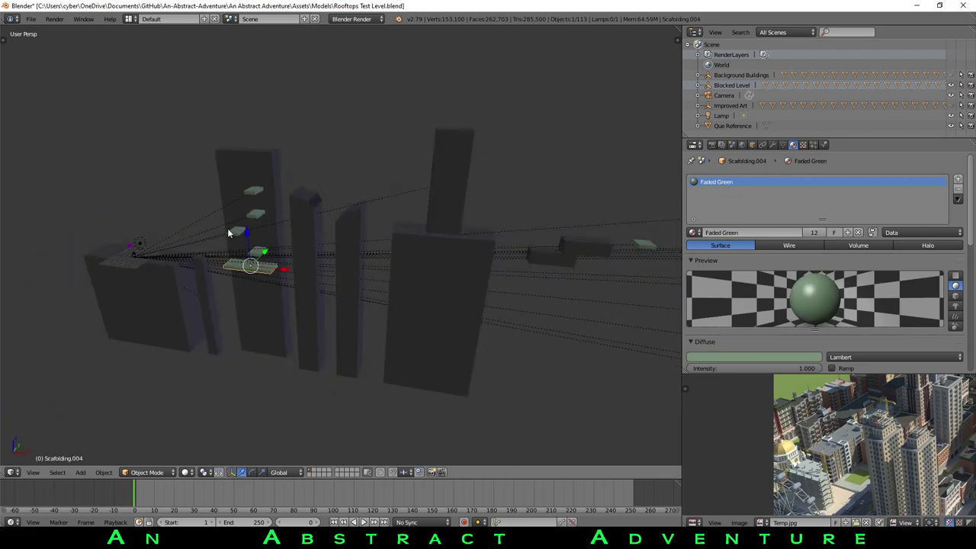
pyautogui.moveTo(228, 232); pyautogui.dragTo(236, 235, button='right')
pyautogui.rightClick(235, 235)
pyautogui.rightClick(234, 235)
pyautogui.moveTo(231, 211); pyautogui.dragTo(240, 217, button='middle')
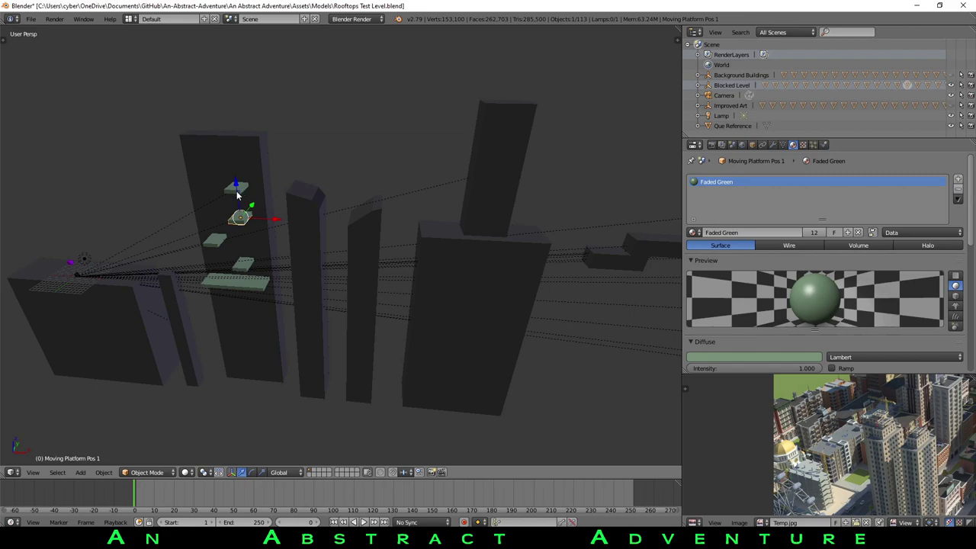
# Select the blocked-out Start Building and examine the level layout in top orthographic view
pyautogui.moveTo(484, 227); pyautogui.dragTo(346, 257, button='middle')
pyautogui.rightClick(314, 346)
pyautogui.rightClick(314, 288)
pyautogui.press('KP_7')
pyautogui.scroll(-3, 311, 345)
pyautogui.scroll(3, 314, 346)
pyautogui.keyDown('shift'); pyautogui.moveTo(327, 309); pyautogui.dragTo(322, 158, button='middle'); pyautogui.keyUp('shift')
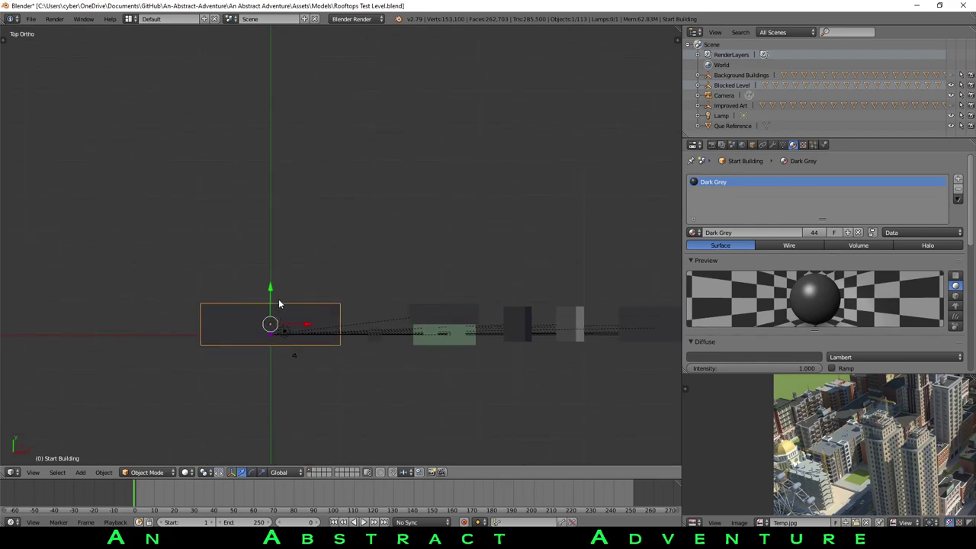
pyautogui.keyDown('shift'); pyautogui.moveTo(311, 332); pyautogui.dragTo(187, 269, button='middle'); pyautogui.keyUp('shift')
pyautogui.scroll(-3, 165, 265)
pyautogui.scroll(1, 167, 263)
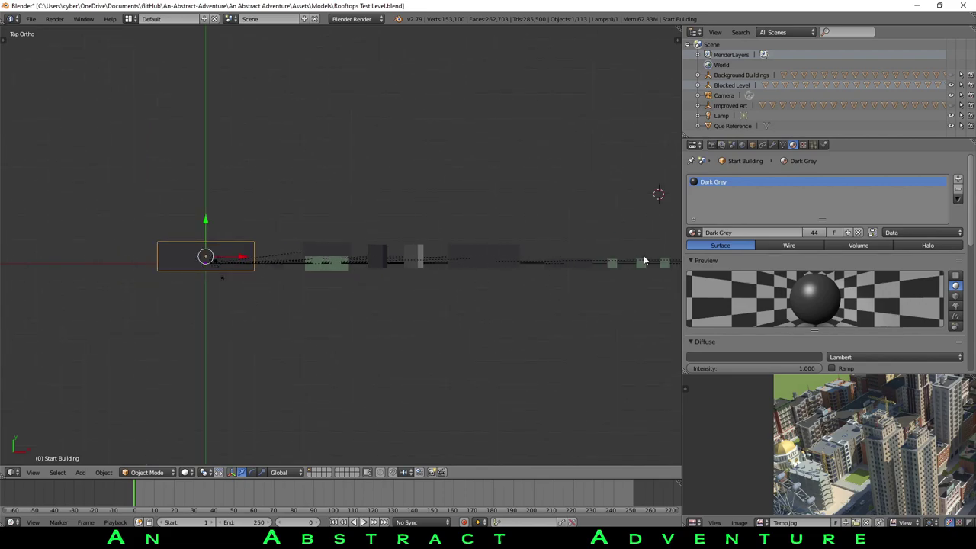
# Select Slanted Building and Moving Platform 2 Pos 1 to examine the blocked-out level from an angle
pyautogui.moveTo(290, 248)
pyautogui.mouseDown(button='middle')
pyautogui.moveTo(384, 248)
pyautogui.moveTo(355, 215)
pyautogui.moveTo(402, 200)
pyautogui.moveTo(312, 230)
pyautogui.moveTo(327, 257)
pyautogui.moveTo(304, 245)
pyautogui.mouseUp(button='middle')
pyautogui.rightClick(349, 247)
pyautogui.moveTo(404, 221); pyautogui.dragTo(359, 244, button='middle')
pyautogui.scroll(3, 372, 231)
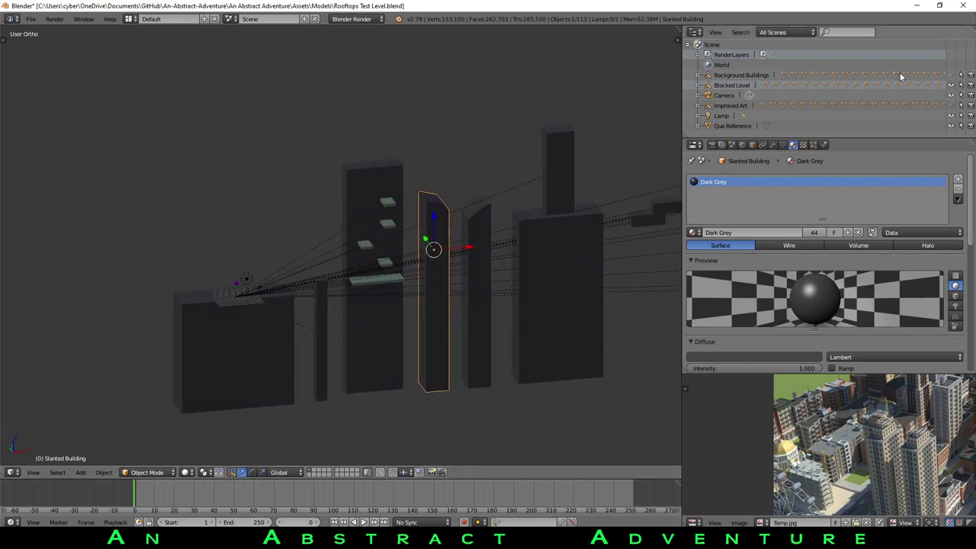
pyautogui.moveTo(410, 310); pyautogui.dragTo(340, 278, button='middle')
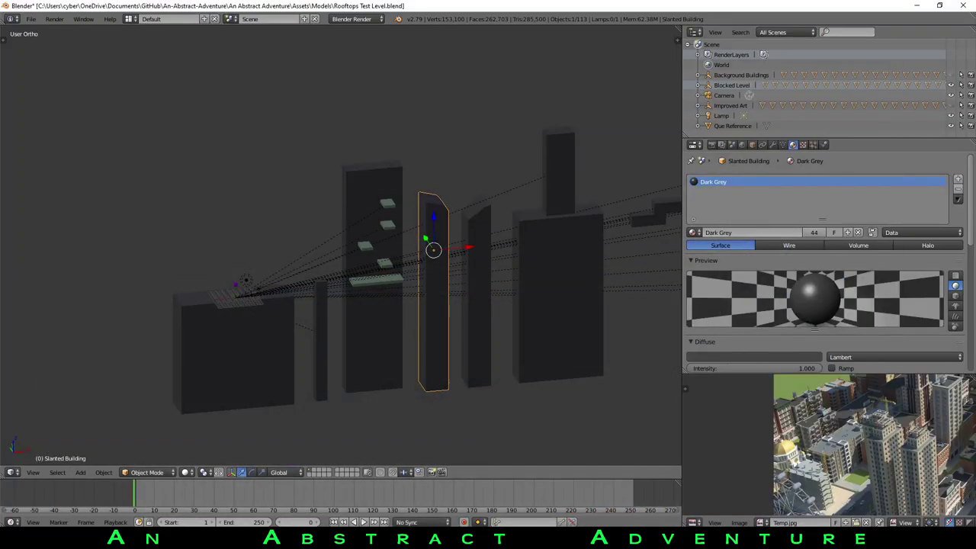
pyautogui.rightClick(380, 310)
pyautogui.rightClick(379, 306)
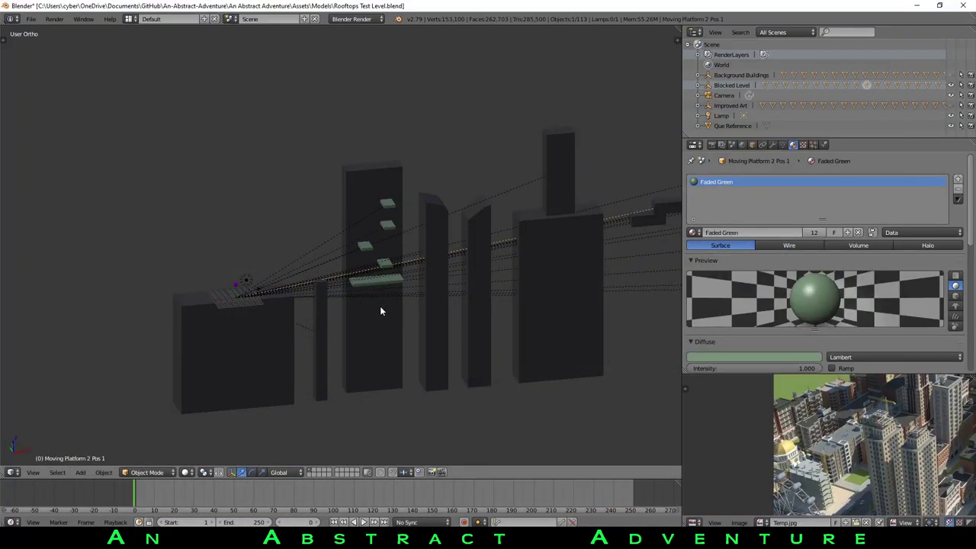
# Undo the last six changes in the Blender scene
pyautogui.hotkey('ctrl', 'z')
pyautogui.hotkey('ctrl', 'z')
pyautogui.hotkey('ctrl', 'z')
pyautogui.hotkey('ctrl', 'z')
pyautogui.hotkey('ctrl', 'z')
pyautogui.hotkey('ctrl', 'z')
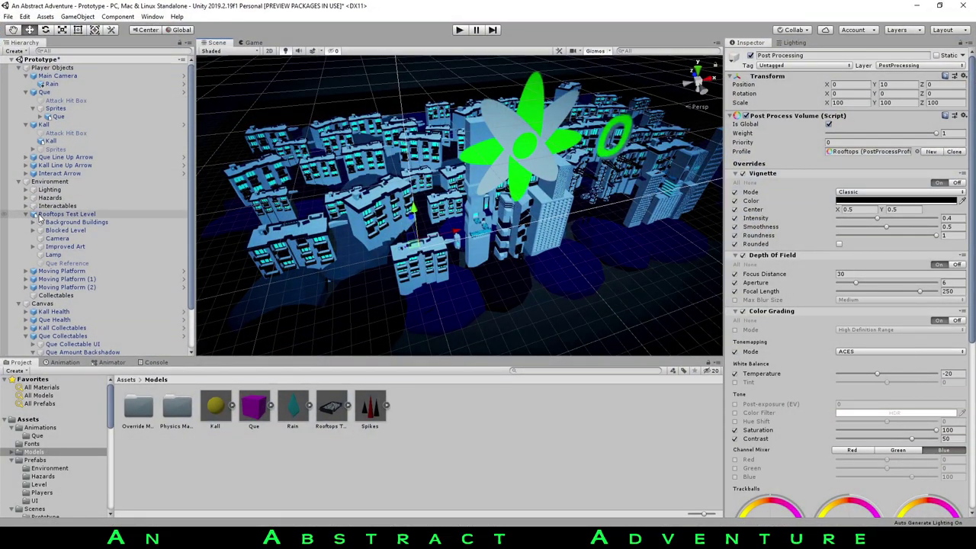
# Switch to Unity and select Rooftops Test Level to examine it in the scene
pyautogui.click(40, 215)
pyautogui.scroll(-3, 445, 160)
pyautogui.keyDown('alt'); pyautogui.moveTo(516, 155); pyautogui.dragTo(602, 149); pyautogui.keyUp('alt')
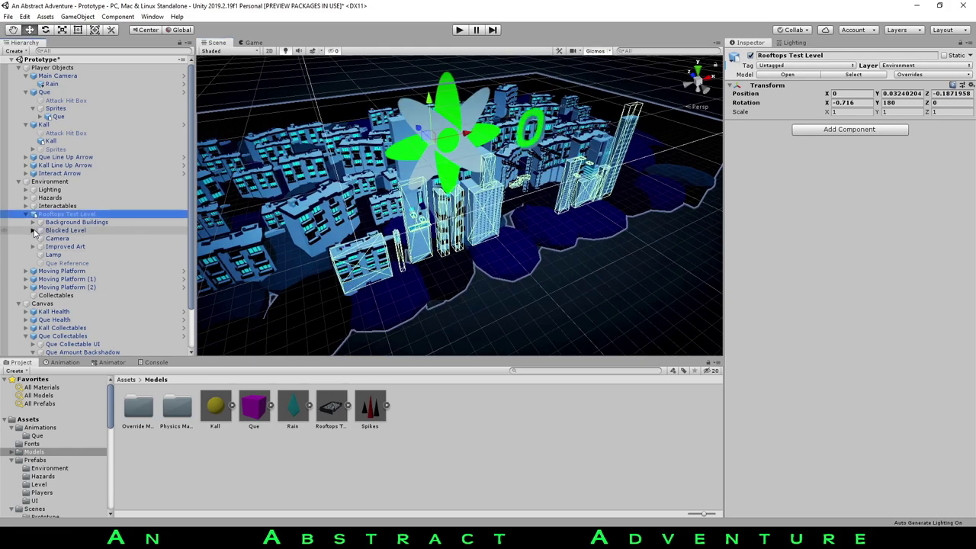
# Expand Blocked Level and go through its buildings from Building.003 to Building.008, framing the selected one
pyautogui.click(35, 230)
pyautogui.click(70, 246)
pyautogui.press('Down')
pyautogui.press('Down')
pyautogui.press('Down')
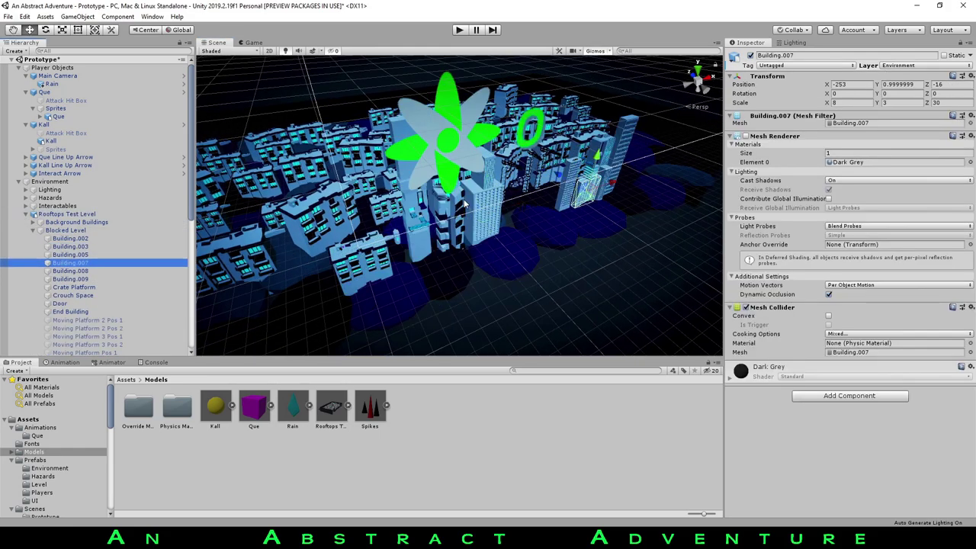
pyautogui.keyDown('alt'); pyautogui.moveTo(468, 190); pyautogui.dragTo(476, 236); pyautogui.keyUp('alt')
pyautogui.press('f')
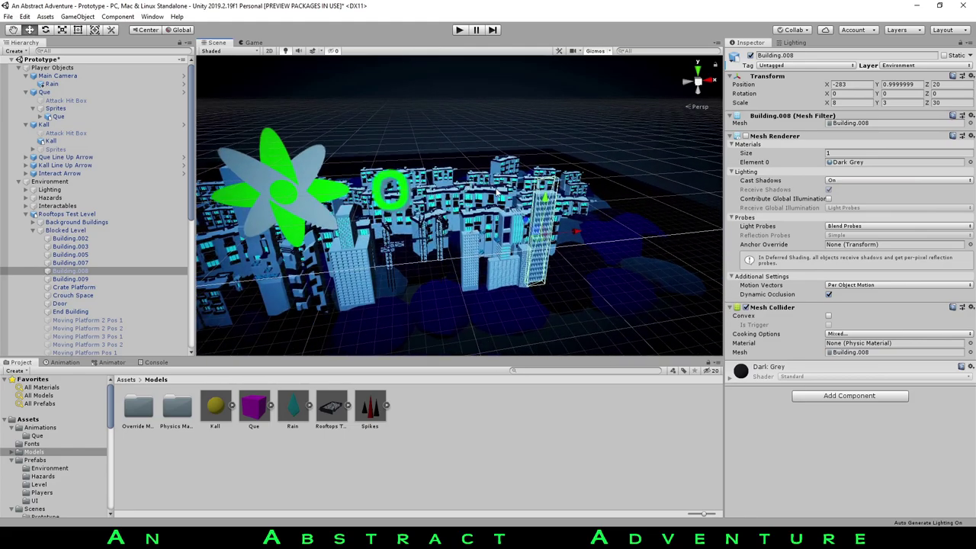
# Go through Building.005, Building.007 and Building.008 to examine their collider outlines against the improved art
pyautogui.keyDown('alt'); pyautogui.moveTo(400, 101); pyautogui.dragTo(425, 168); pyautogui.keyUp('alt')
pyautogui.click(70, 254)
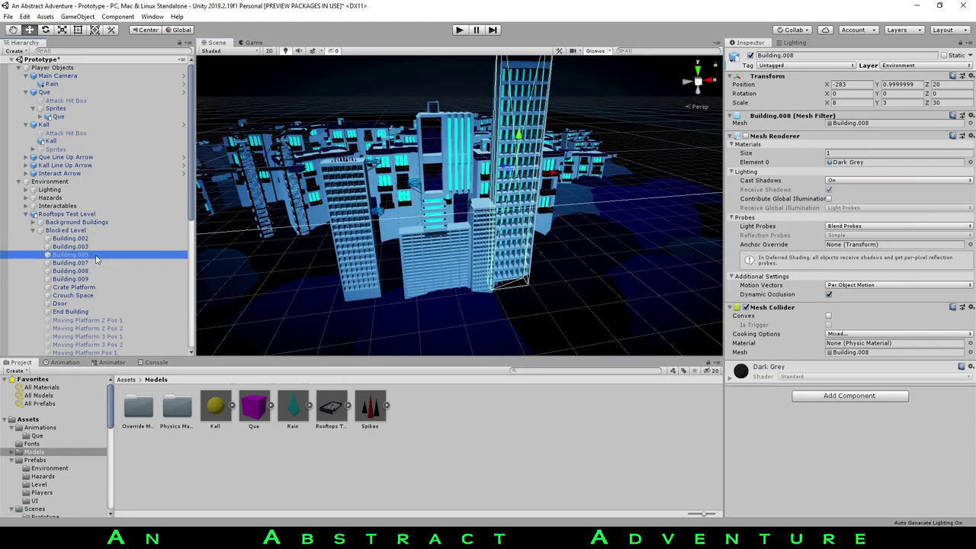
pyautogui.press('Up')
pyautogui.press('Down')
pyautogui.press('Down')
pyautogui.keyDown('alt'); pyautogui.moveTo(295, 223); pyautogui.dragTo(426, 251); pyautogui.keyUp('alt')
pyautogui.press('Down')
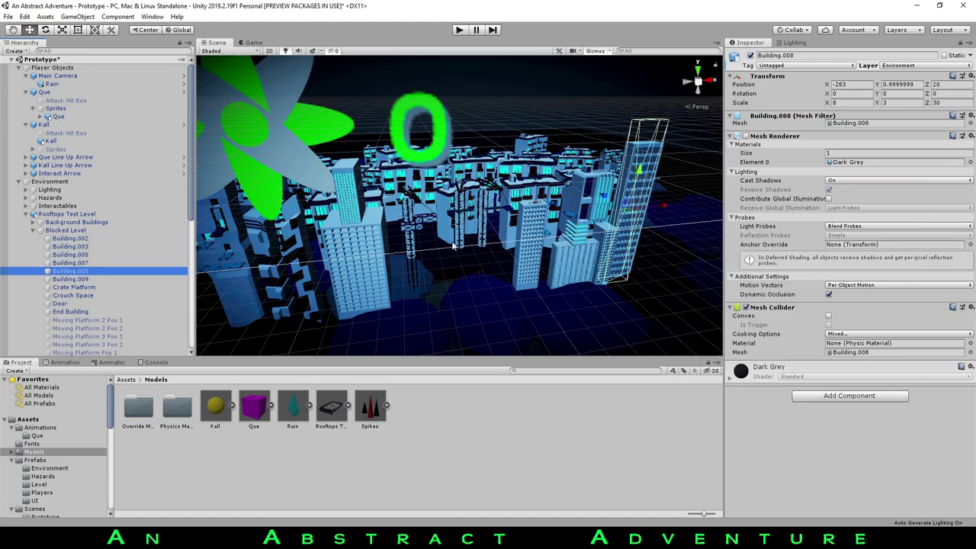
# Select Building.002 in the blocked level and examine its collider outline against the improved art
pyautogui.keyDown('alt'); pyautogui.moveTo(564, 228); pyautogui.dragTo(624, 231); pyautogui.keyUp('alt')
pyautogui.keyDown('alt'); pyautogui.moveTo(524, 239); pyautogui.dragTo(434, 244); pyautogui.keyUp('alt')
pyautogui.click(70, 239)
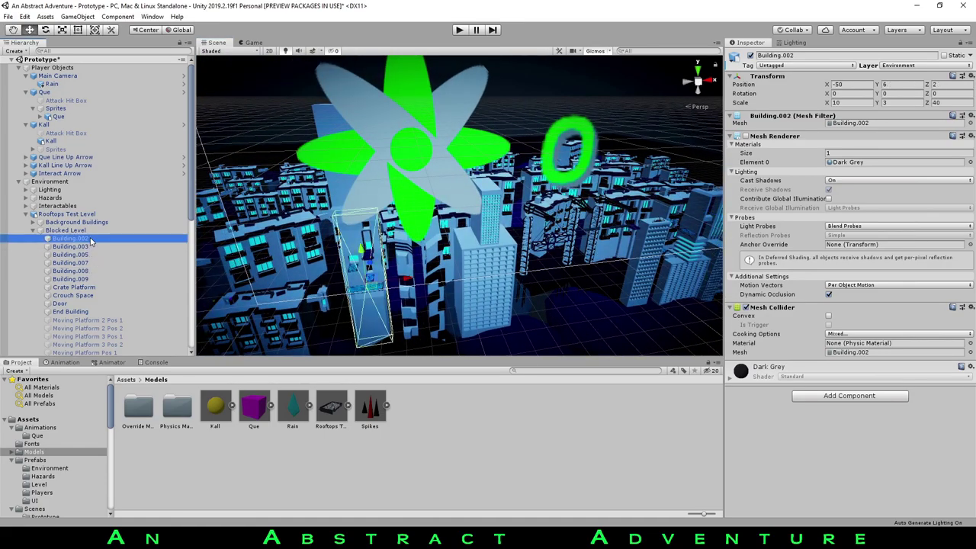
pyautogui.moveTo(436, 171); pyautogui.dragTo(534, 155, button='middle')
pyautogui.scroll(3, 518, 120)
pyautogui.scroll(3, 587, 168)
pyautogui.keyDown('alt'); pyautogui.moveTo(534, 154); pyautogui.dragTo(484, 155); pyautogui.keyUp('alt')
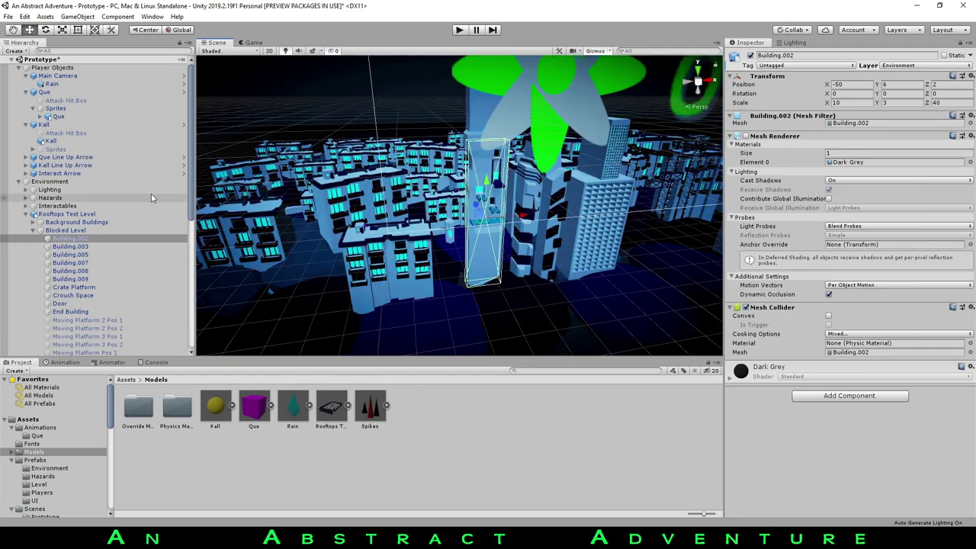
# Check the Mesh Collider options of Building.002, and select Building.008 in the scene to inspect its collider
pyautogui.click(970, 308)
pyautogui.click(952, 320)
pyautogui.moveTo(533, 198); pyautogui.dragTo(546, 294, button='middle')
pyautogui.moveTo(547, 294); pyautogui.dragTo(622, 265, button='right')
pyautogui.moveTo(622, 264); pyautogui.dragTo(665, 192, button='middle')
pyautogui.click(608, 160)
pyautogui.keyDown('alt'); pyautogui.moveTo(609, 161); pyautogui.dragTo(468, 122); pyautogui.keyUp('alt')
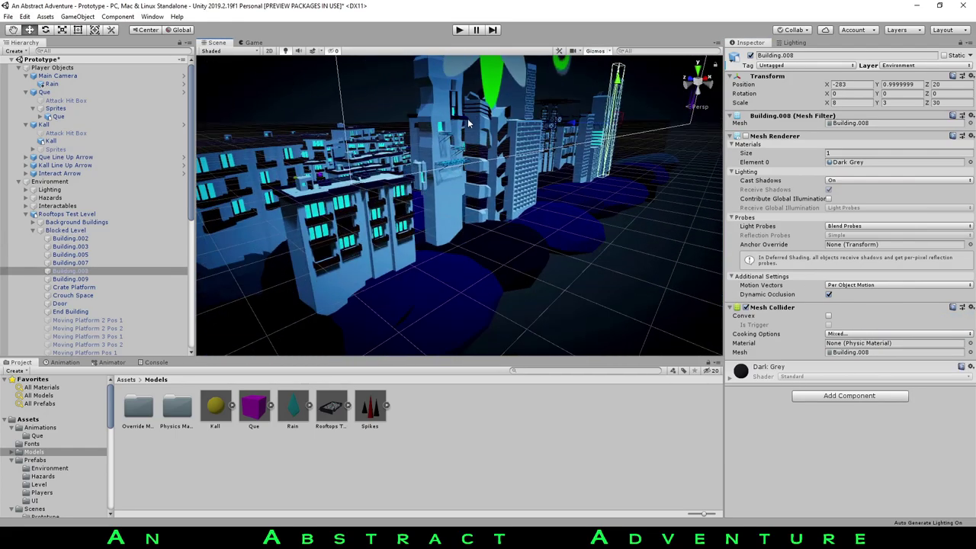
# Go through Crate Platform to End Building to inspect their collider components, and collapse the Blocked Level group
pyautogui.click(74, 287)
pyautogui.scroll(-3, 76, 287)
pyautogui.click(80, 236)
pyautogui.click(70, 250)
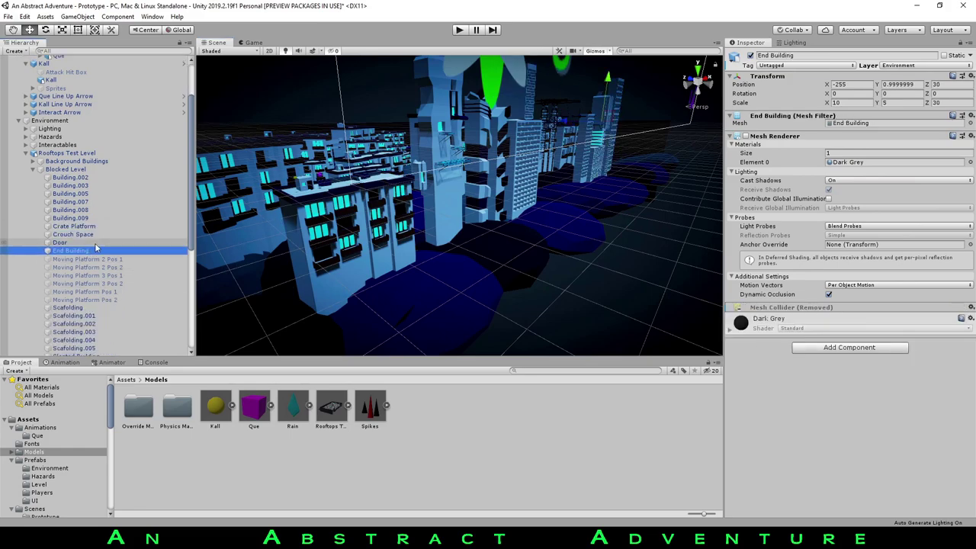
pyautogui.click(33, 170)
pyautogui.moveTo(442, 297); pyautogui.dragTo(433, 355, button='middle')
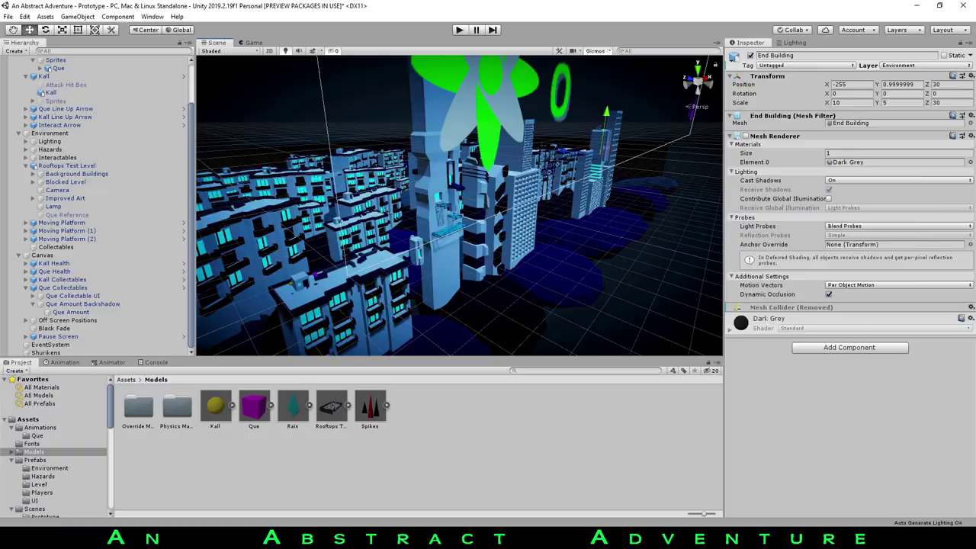
# Switch to Blender, select Improved Art and the start building, and examine the main level's buildings
pyautogui.hotkey('alt', 'Tab')
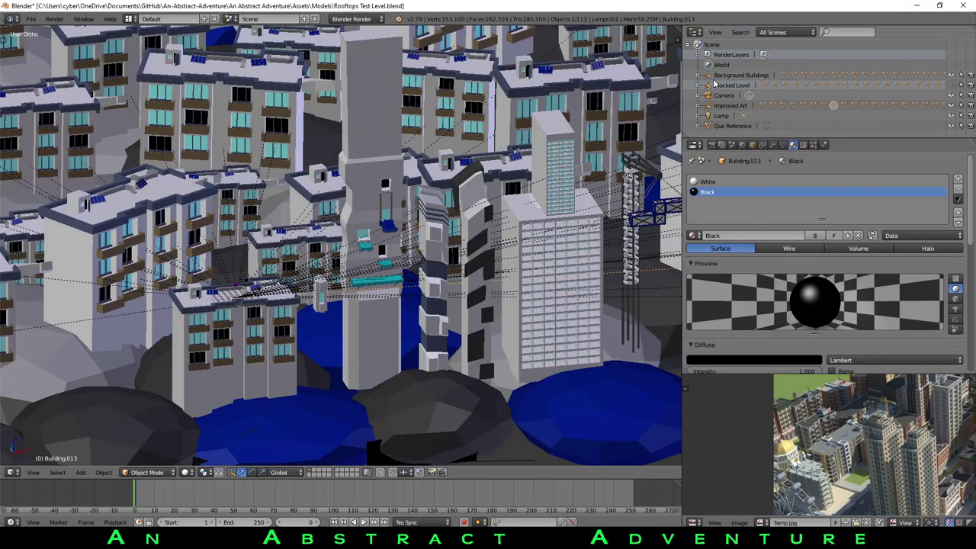
pyautogui.click(720, 105)
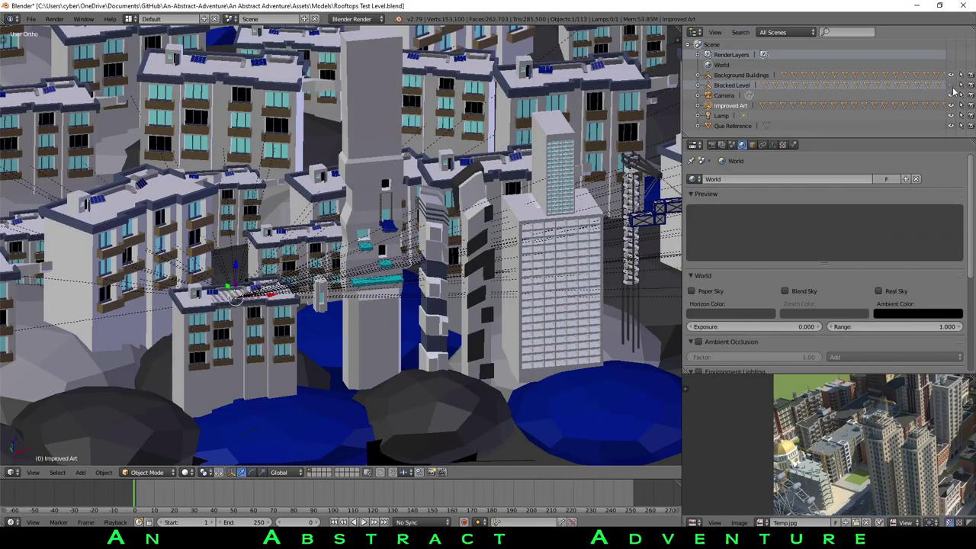
pyautogui.moveTo(468, 195); pyautogui.dragTo(316, 259, button='middle')
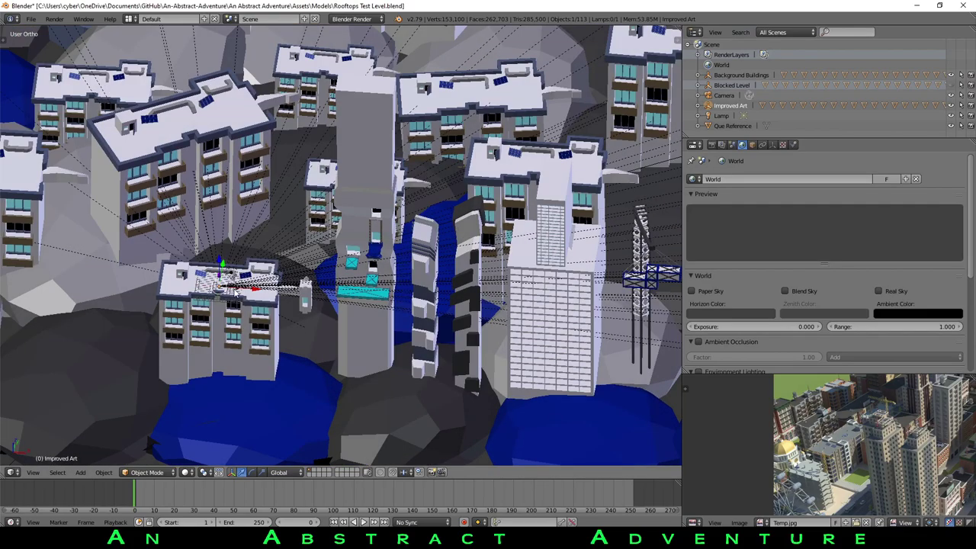
pyautogui.rightClick(258, 320)
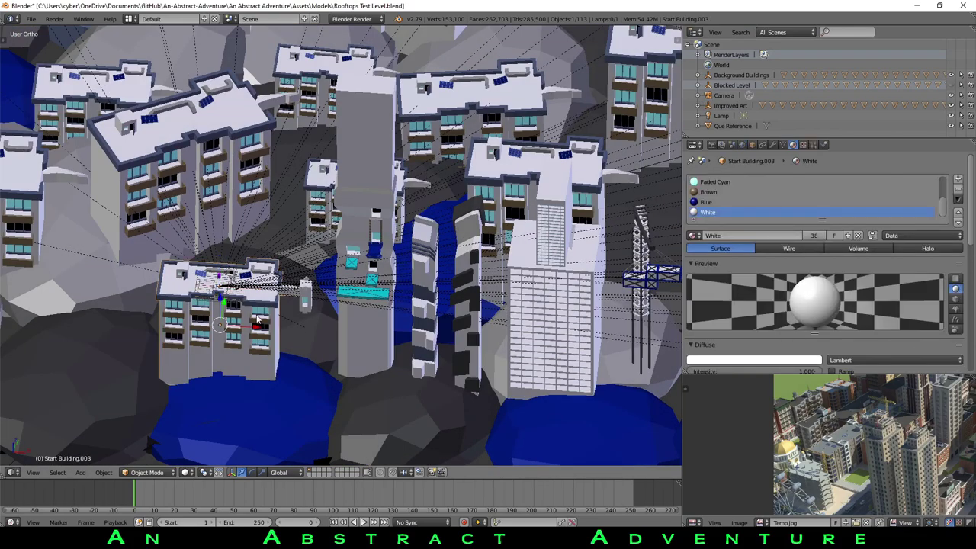
pyautogui.moveTo(307, 306); pyautogui.dragTo(250, 271, button='middle')
pyautogui.moveTo(647, 274)
pyautogui.mouseDown(button='middle')
pyautogui.moveTo(136, 387)
pyautogui.moveTo(625, 236)
pyautogui.moveTo(648, 255)
pyautogui.mouseUp(button='middle')
pyautogui.moveTo(458, 168); pyautogui.dragTo(291, 210, button='middle')
pyautogui.scroll(-4, 291, 210)
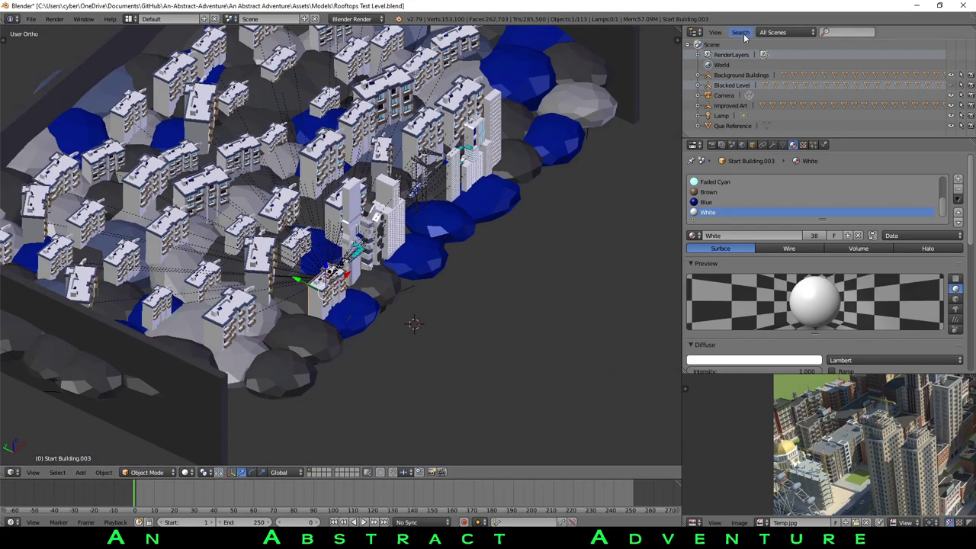
# Toggle the visibility of Background Buildings off and on, and examine the background city layout
pyautogui.click(949, 75)
pyautogui.click(949, 75)
pyautogui.moveTo(272, 285); pyautogui.dragTo(247, 266, button='middle')
pyautogui.moveTo(383, 189); pyautogui.dragTo(359, 221, button='middle')
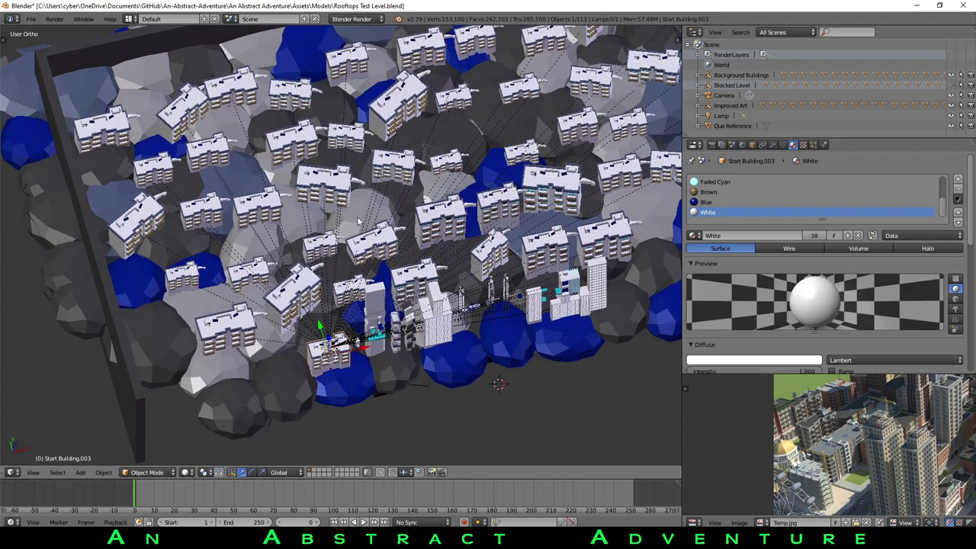
pyautogui.moveTo(374, 218); pyautogui.dragTo(577, 179, button='middle')
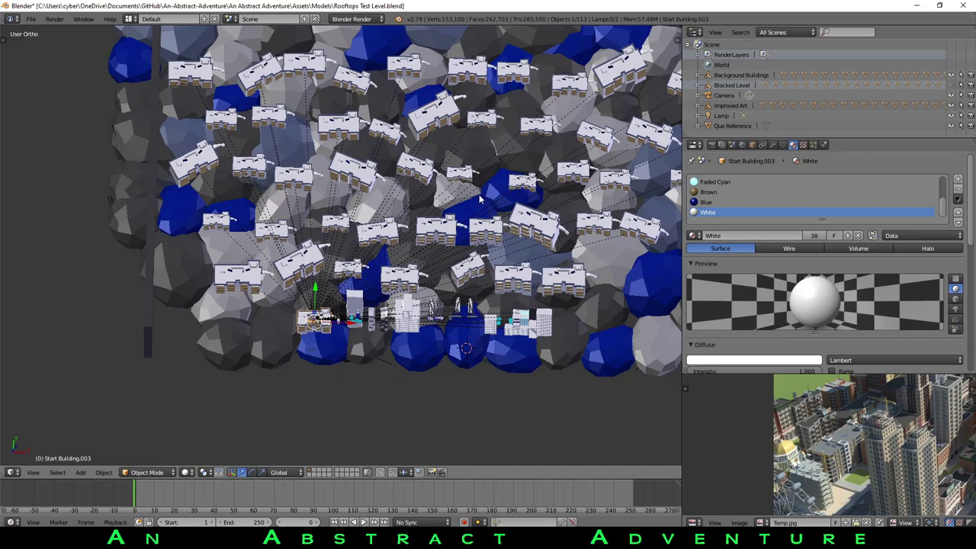
pyautogui.moveTo(480, 198); pyautogui.dragTo(465, 164, button='middle')
# Select the Fog object in the Blender scene and examine how it surrounds the bases of the buildings
pyautogui.rightClick(435, 358)
pyautogui.moveTo(435, 358); pyautogui.dragTo(426, 283, button='middle')
pyautogui.moveTo(424, 248); pyautogui.dragTo(390, 244)
pyautogui.rightClick(390, 245)
pyautogui.moveTo(444, 229)
pyautogui.mouseDown(button='middle')
pyautogui.moveTo(444, 305)
pyautogui.moveTo(445, 222)
pyautogui.mouseUp(button='middle')
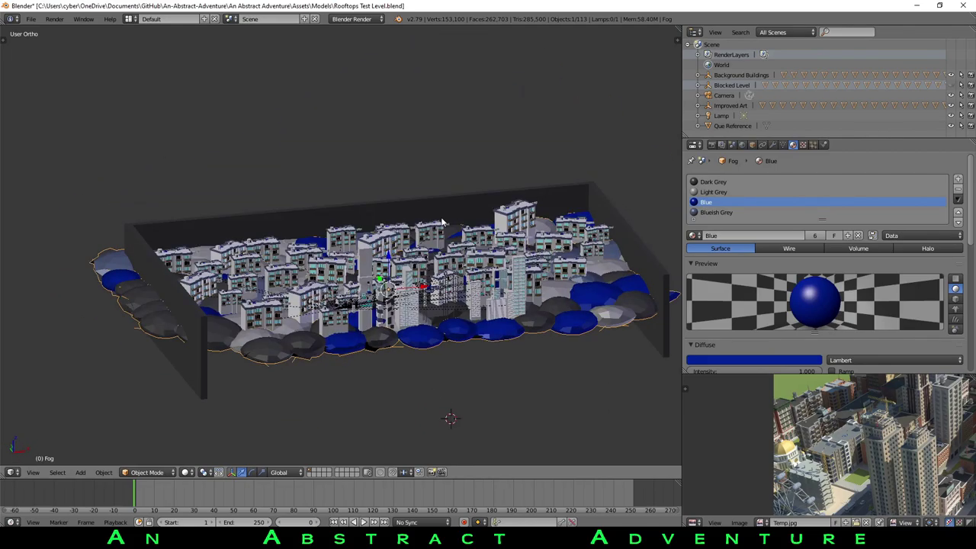
pyautogui.moveTo(361, 320); pyautogui.dragTo(356, 276, button='middle')
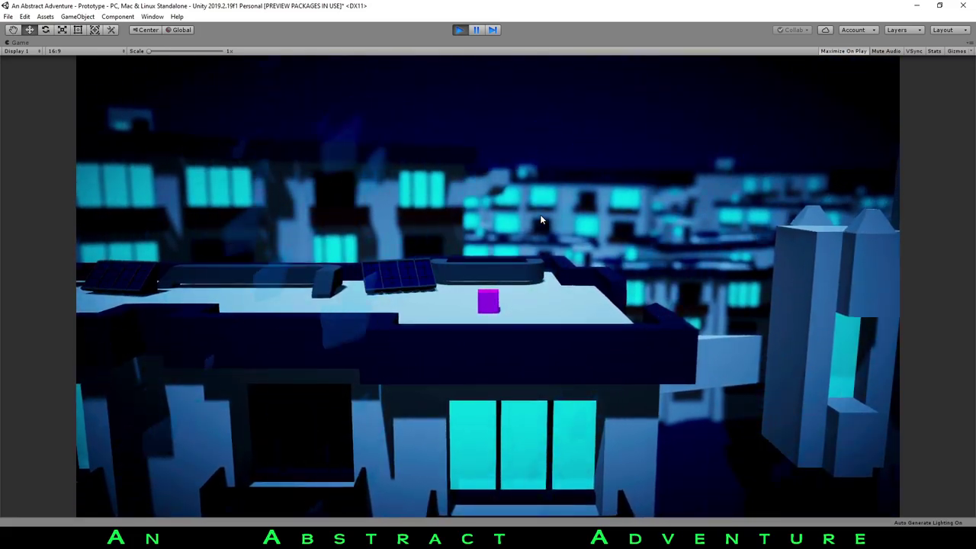
# Stop the Unity play test and examine the whole rooftop city in the scene from several angles
pyautogui.click(459, 30)
pyautogui.moveTo(546, 229); pyautogui.dragTo(426, 199, button='right')
pyautogui.keyDown('alt'); pyautogui.moveTo(425, 199); pyautogui.dragTo(445, 219); pyautogui.keyUp('alt')
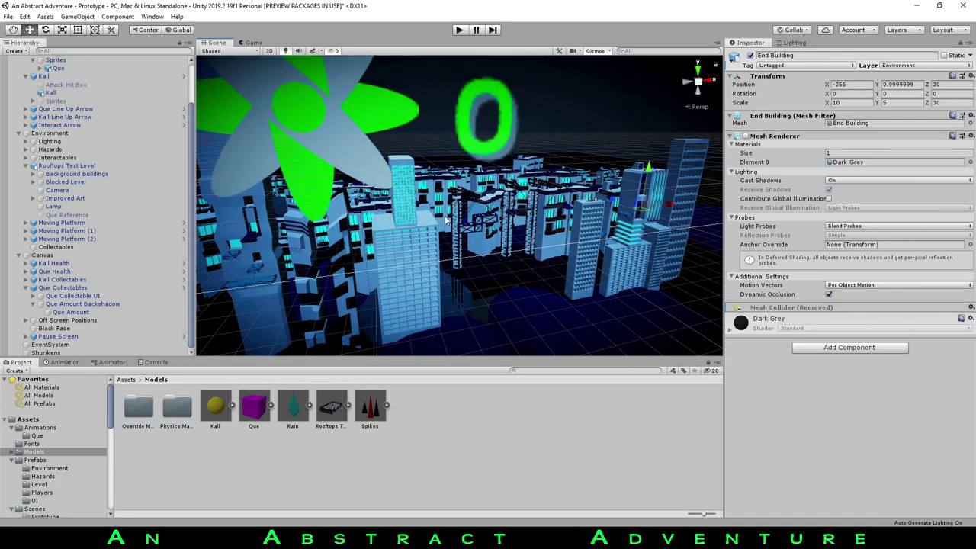
pyautogui.keyDown('alt'); pyautogui.moveTo(460, 251); pyautogui.dragTo(381, 229); pyautogui.keyUp('alt')
pyautogui.keyDown('alt'); pyautogui.moveTo(381, 228); pyautogui.dragTo(195, 282, button='right'); pyautogui.keyUp('alt')
pyautogui.moveTo(195, 282); pyautogui.dragTo(162, 298, button='middle')
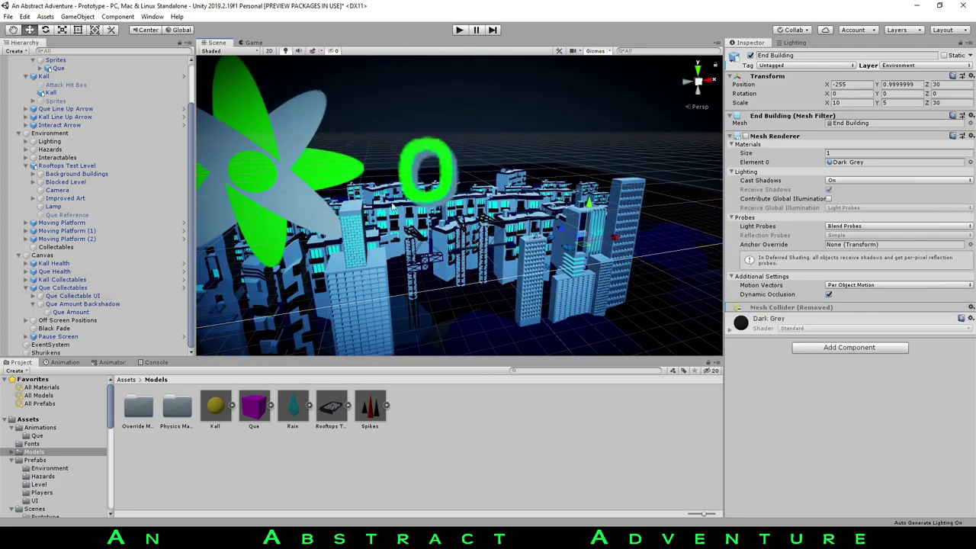
pyautogui.keyDown('alt'); pyautogui.moveTo(536, 175); pyautogui.dragTo(412, 206, button='right'); pyautogui.keyUp('alt')
pyautogui.keyDown('alt'); pyautogui.moveTo(412, 206); pyautogui.dragTo(389, 213); pyautogui.keyUp('alt')
pyautogui.moveTo(388, 213); pyautogui.dragTo(421, 274, button='middle')
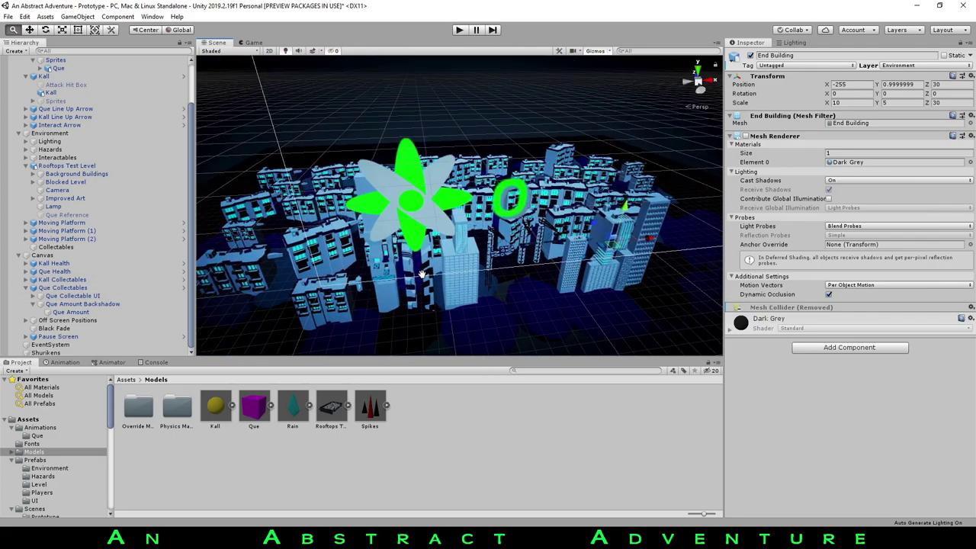
pyautogui.keyDown('alt'); pyautogui.moveTo(422, 273); pyautogui.dragTo(658, 222); pyautogui.keyUp('alt')
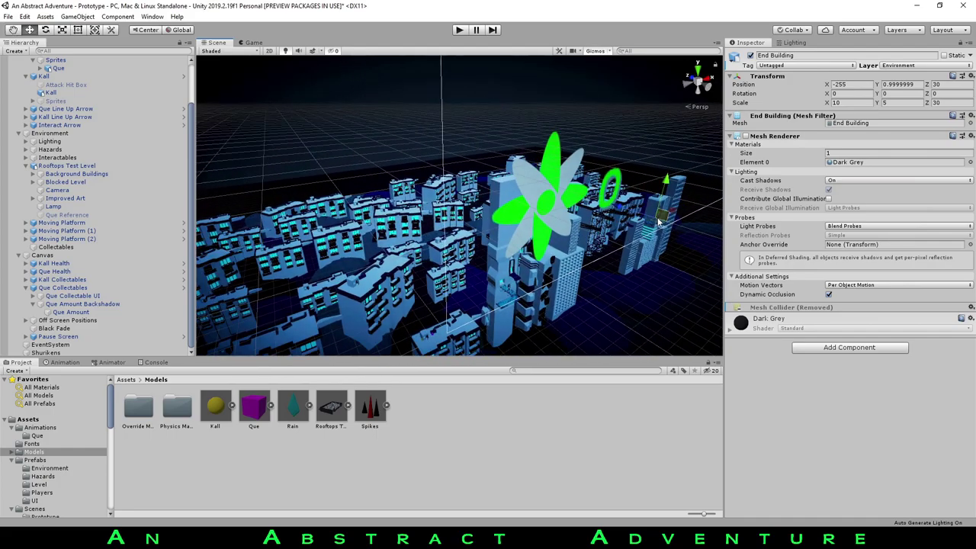
# Examine the scaffolding, the spiked tower and the starting rooftop up close in the Unity scene
pyautogui.keyDown('alt'); pyautogui.moveTo(457, 260); pyautogui.dragTo(246, 193); pyautogui.keyUp('alt')
pyautogui.moveTo(335, 185); pyautogui.dragTo(450, 164, button='middle')
pyautogui.scroll(5, 450, 171)
pyautogui.keyDown('alt'); pyautogui.moveTo(358, 229); pyautogui.dragTo(449, 251); pyautogui.keyUp('alt')
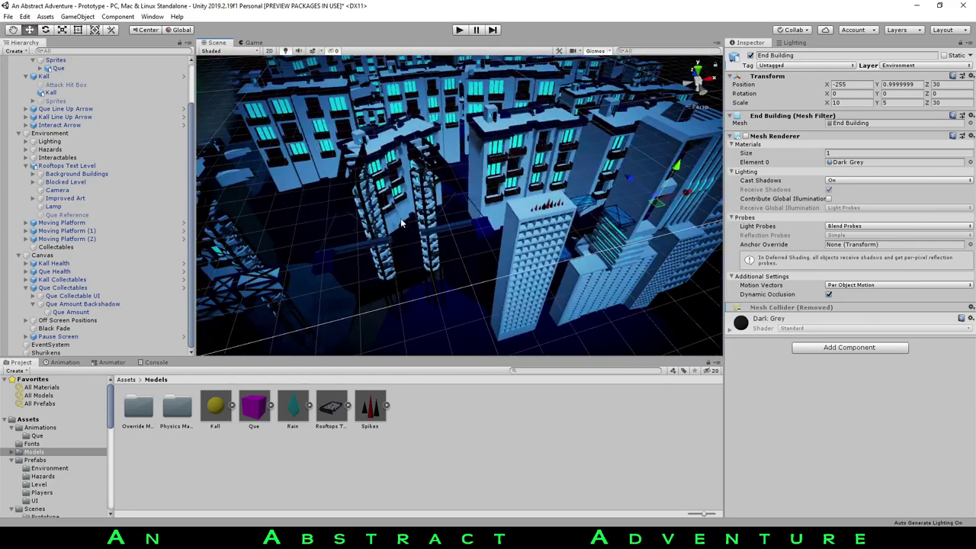
pyautogui.moveTo(449, 228); pyautogui.dragTo(576, 206, button='middle')
pyautogui.scroll(-5, 576, 206)
pyautogui.keyDown('alt'); pyautogui.moveTo(576, 206); pyautogui.dragTo(579, 229); pyautogui.keyUp('alt')
pyautogui.moveTo(579, 228); pyautogui.dragTo(537, 238, button='middle')
pyautogui.keyDown('alt'); pyautogui.moveTo(537, 239); pyautogui.dragTo(516, 252); pyautogui.keyUp('alt')
pyautogui.keyDown('alt'); pyautogui.moveTo(510, 199); pyautogui.dragTo(381, 297); pyautogui.keyUp('alt')
pyautogui.moveTo(495, 274); pyautogui.dragTo(529, 159, button='middle')
pyautogui.keyDown('alt'); pyautogui.moveTo(530, 159); pyautogui.dragTo(475, 162); pyautogui.keyUp('alt')
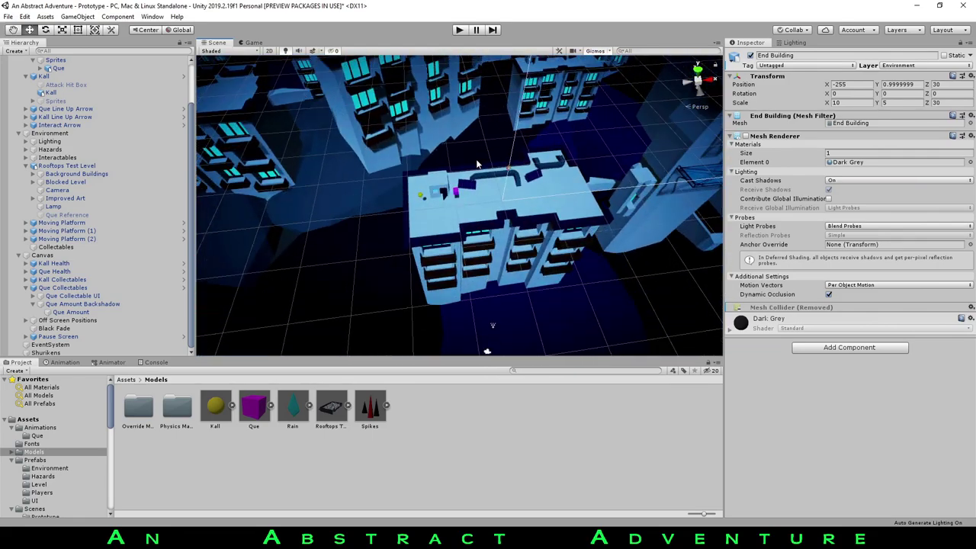
# Examine the characters' starting rooftop and the windows of the neighbouring background building
pyautogui.scroll(10, 475, 161)
pyautogui.scroll(-3, 451, 163)
pyautogui.moveTo(463, 147); pyautogui.dragTo(472, 174, button='middle')
pyautogui.scroll(-10, 496, 195)
pyautogui.moveTo(496, 197)
pyautogui.keyDown('alt'); pyautogui.mouseDown()
pyautogui.moveTo(508, 189)
pyautogui.moveTo(462, 273)
pyautogui.moveTo(472, 228)
pyautogui.moveTo(503, 216)
pyautogui.moveTo(497, 200)
pyautogui.mouseUp(); pyautogui.keyUp('alt')
pyautogui.hotkey('alt', 'Tab')
pyautogui.moveTo(446, 281); pyautogui.dragTo(550, 204, button='middle')
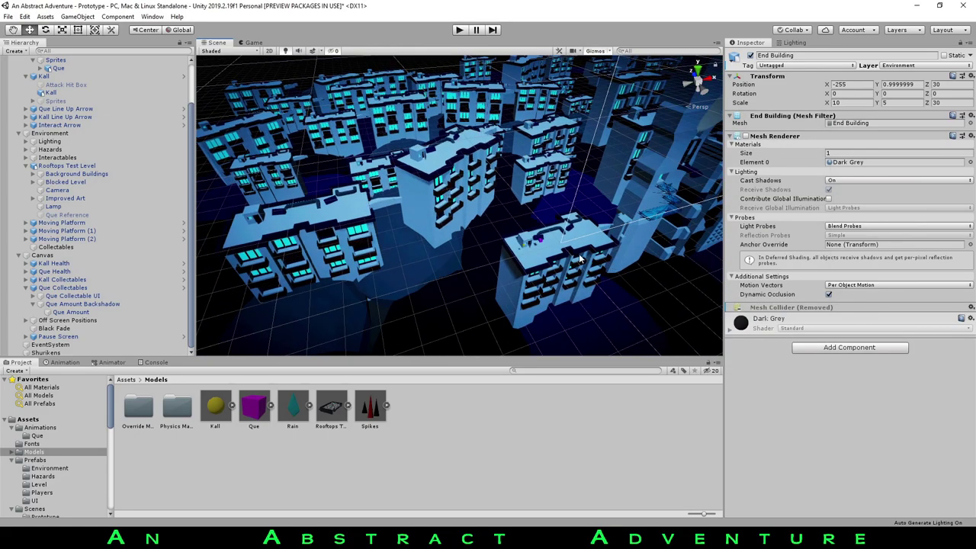
pyautogui.scroll(6, 471, 186)
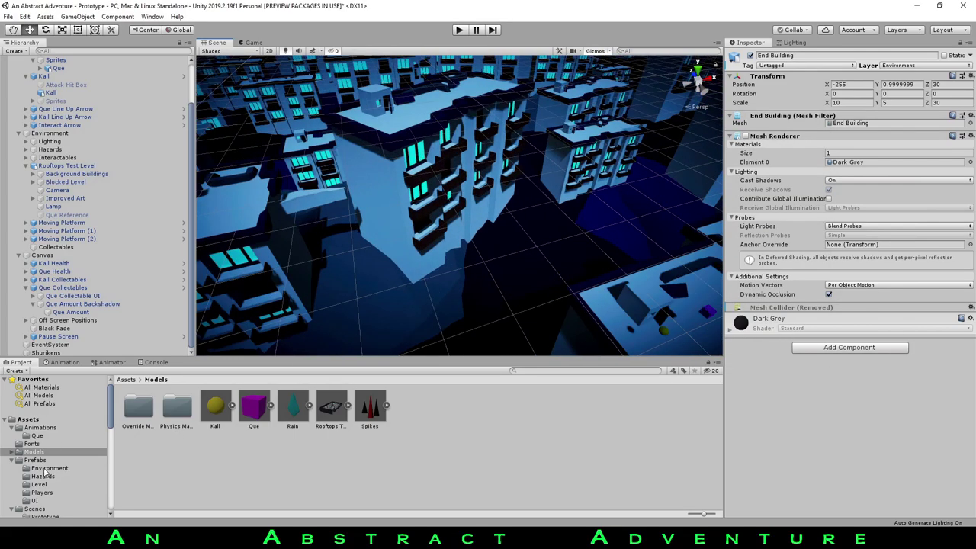
# Look through the project's Prefabs and Scenes folders, and open the Models folder
pyautogui.click(44, 469)
pyautogui.scroll(-3, 42, 481)
pyautogui.click(52, 426)
pyautogui.scroll(2, 44, 456)
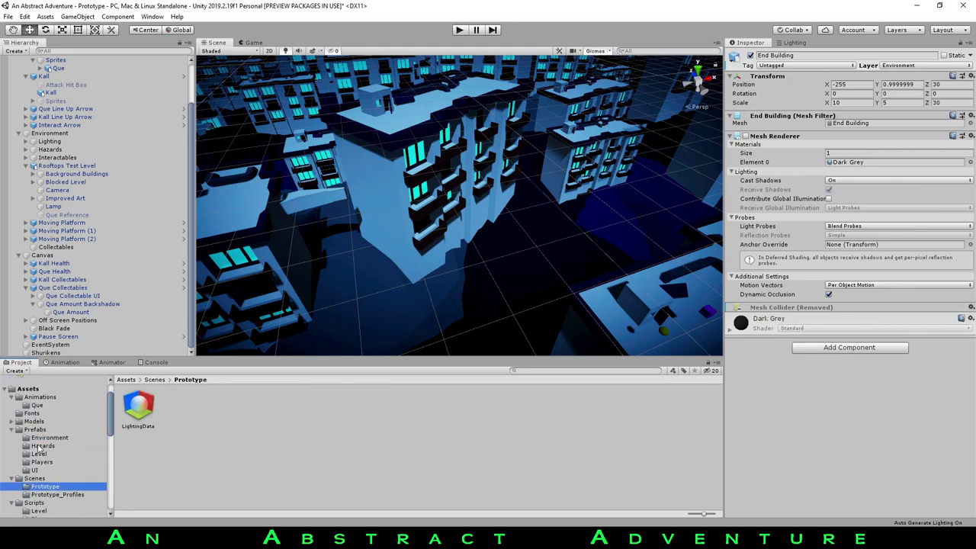
pyautogui.click(38, 453)
pyautogui.click(49, 437)
pyautogui.click(43, 446)
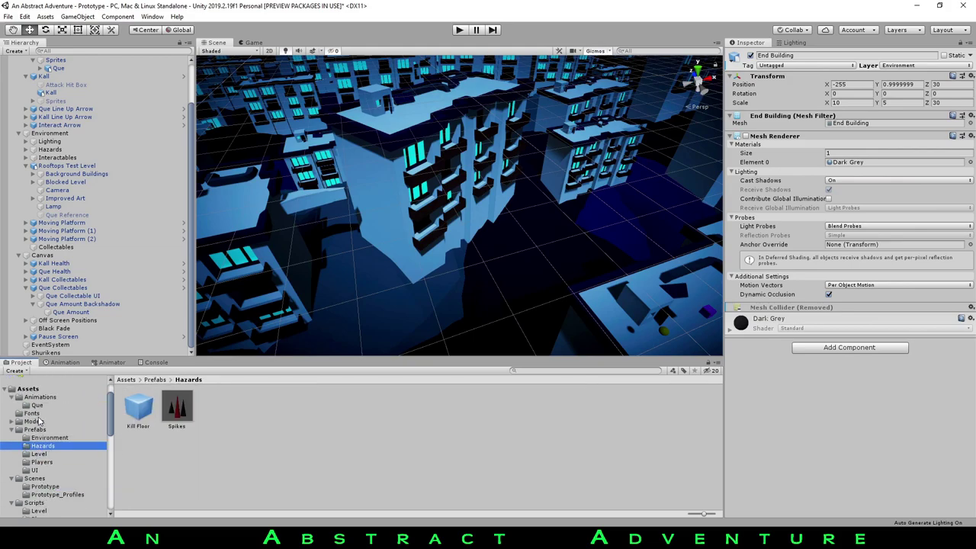
pyautogui.click(34, 421)
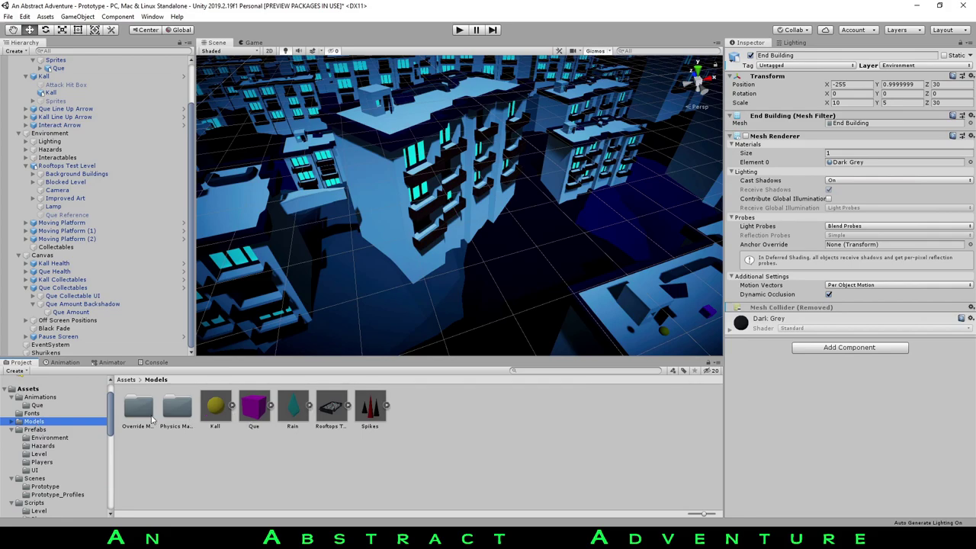
# Open the material import settings of the Rooftops Test Level model and expose the full remapped materials list
pyautogui.click(329, 411)
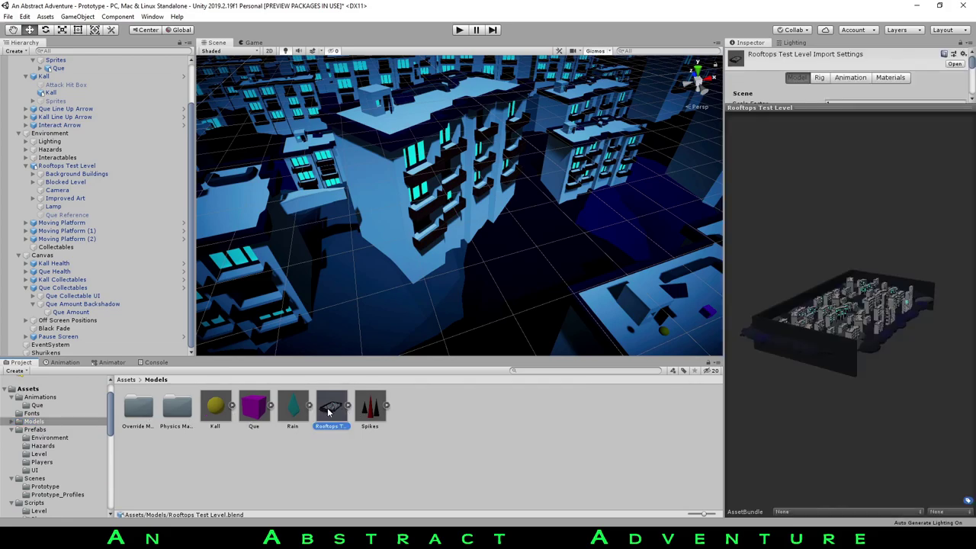
pyautogui.click(858, 109)
pyautogui.click(898, 79)
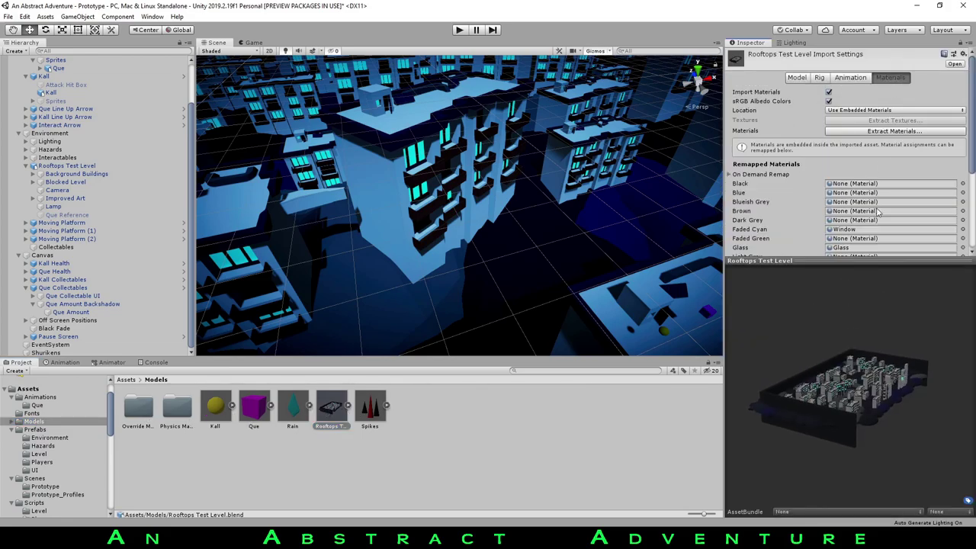
pyautogui.click(869, 263)
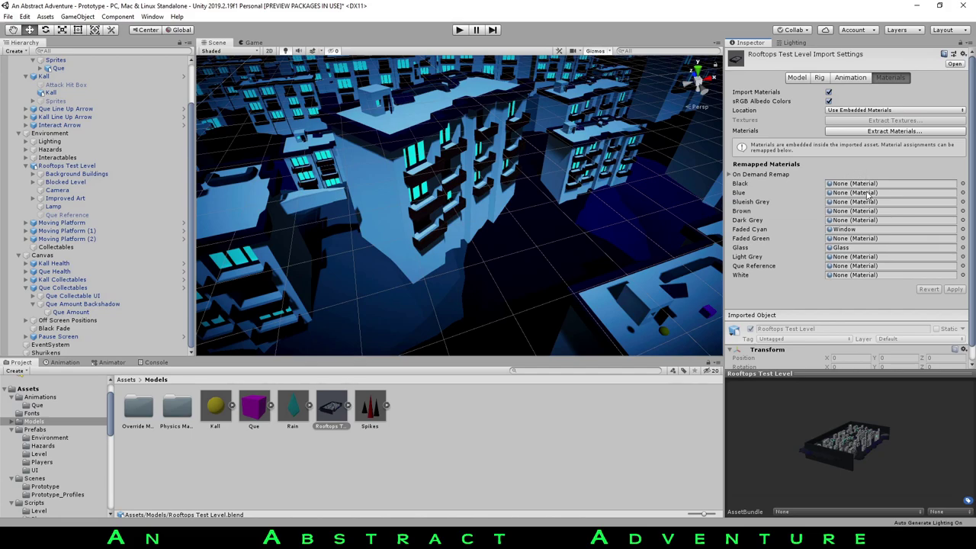
# Locate the Window material assigned to Faded Cyan, inspect its emission color, and close the color picker
pyautogui.click(846, 229)
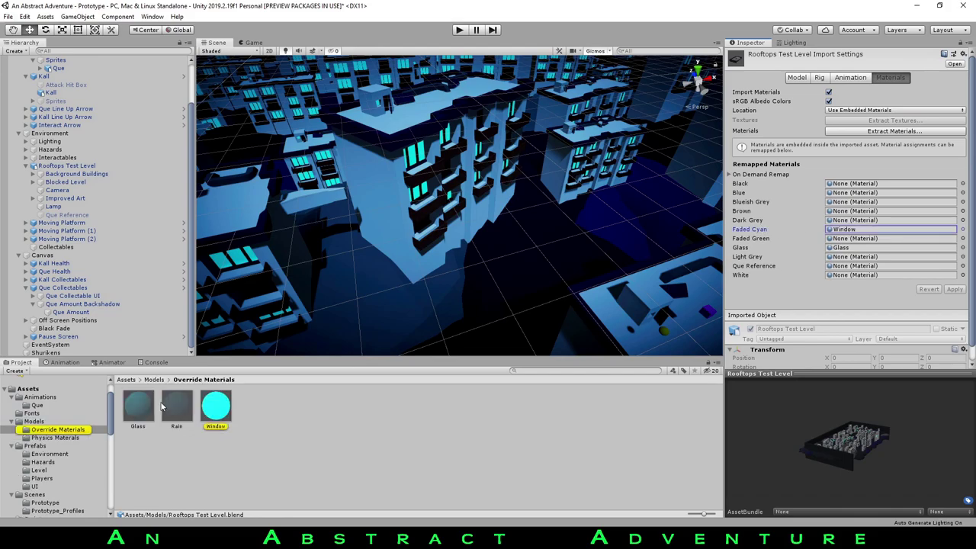
pyautogui.click(216, 410)
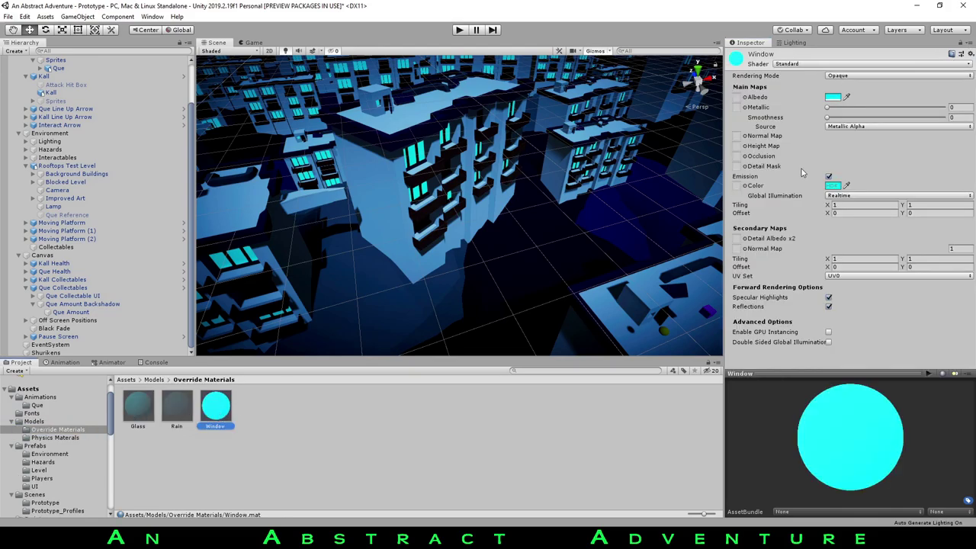
pyautogui.click(831, 185)
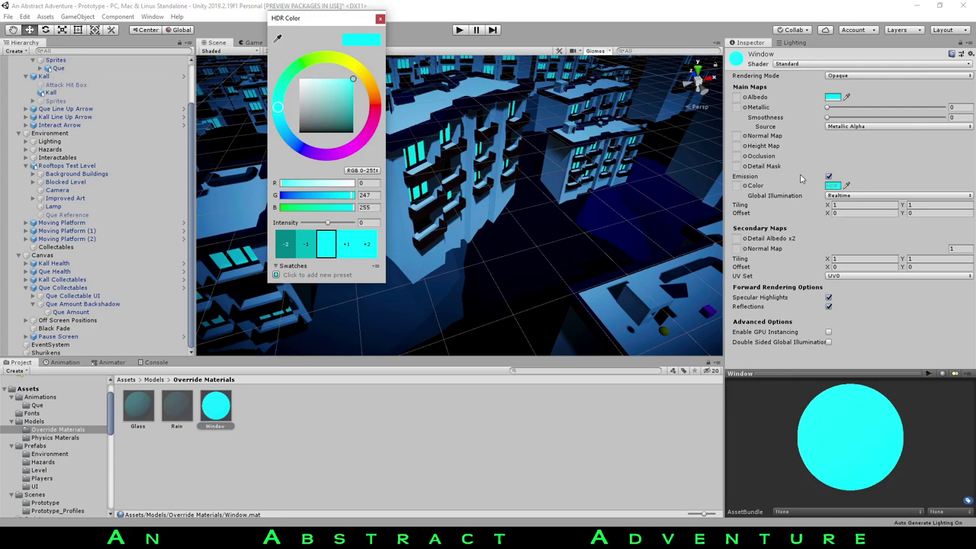
pyautogui.click(410, 17)
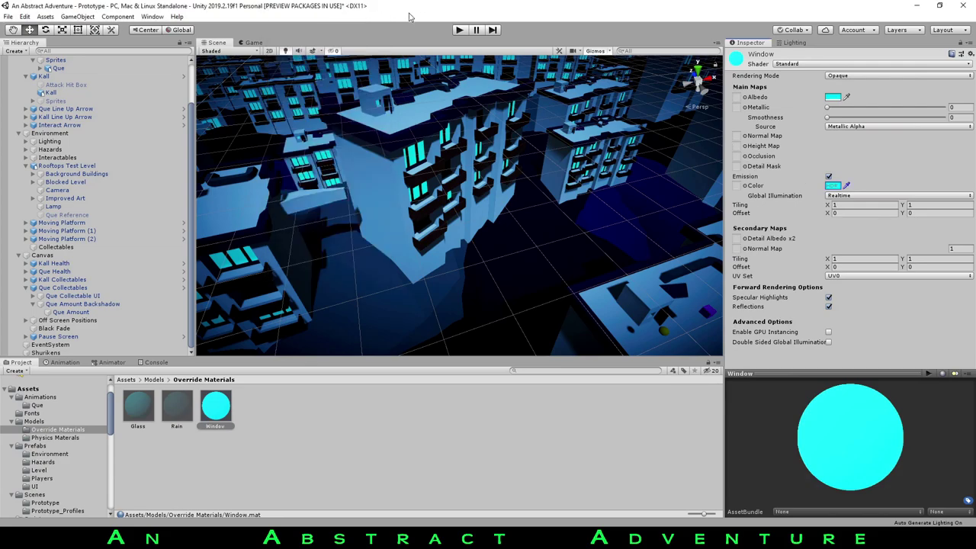
# Inspect the Glass override material's settings against the city buildings, and return to the Models folder
pyautogui.scroll(-3, 676, 150)
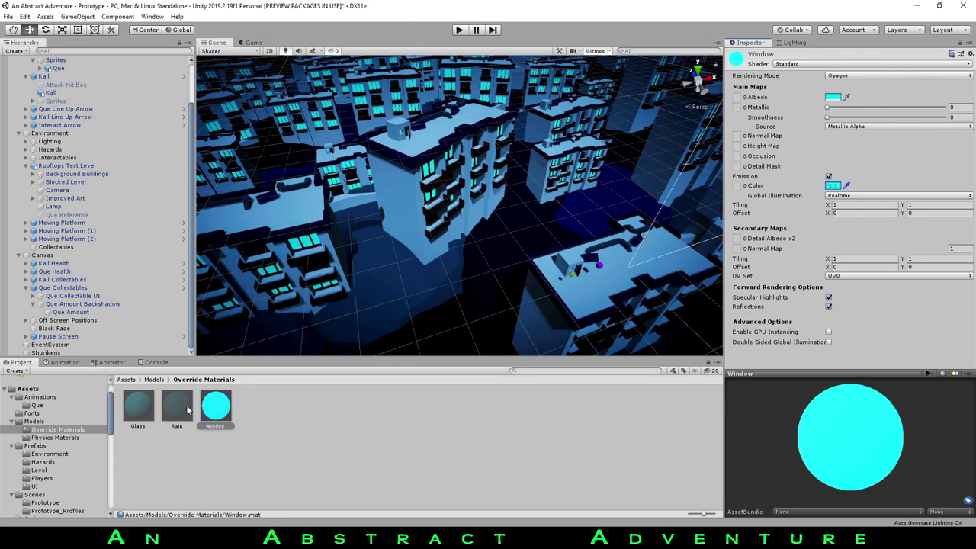
pyautogui.click(138, 406)
pyautogui.moveTo(394, 202); pyautogui.dragTo(395, 168, button='right')
pyautogui.click(131, 405)
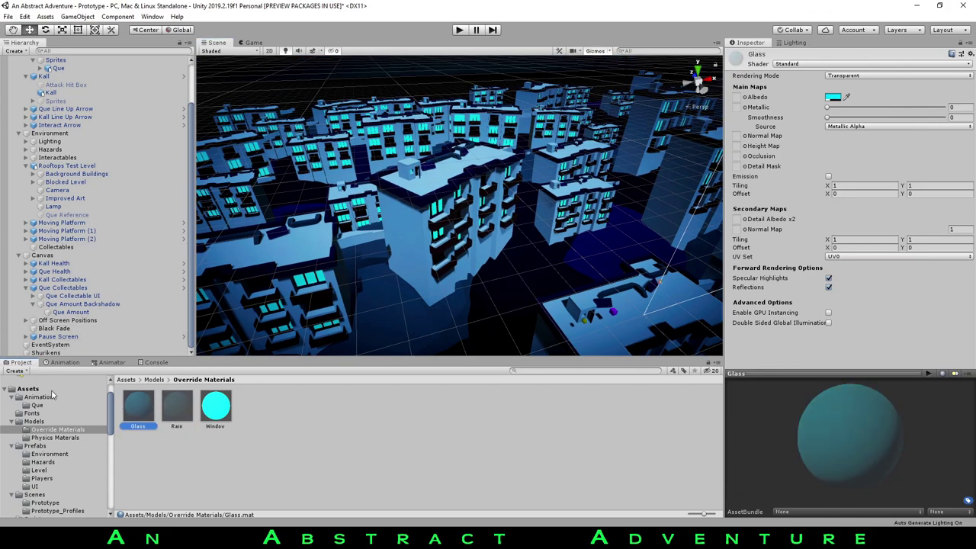
pyautogui.click(35, 421)
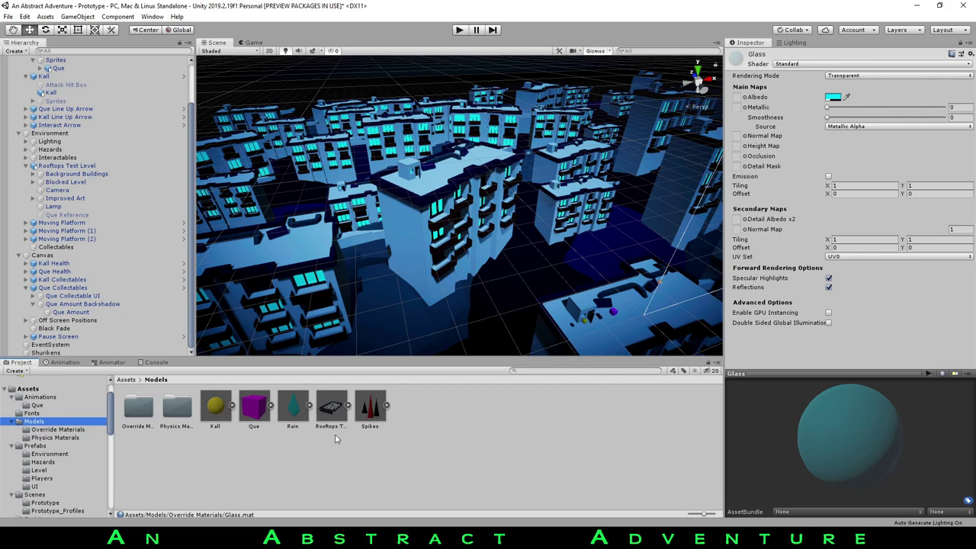
# Reopen the material import settings of the Rooftops Test Level model and inspect the city buildings from several angles
pyautogui.click(332, 411)
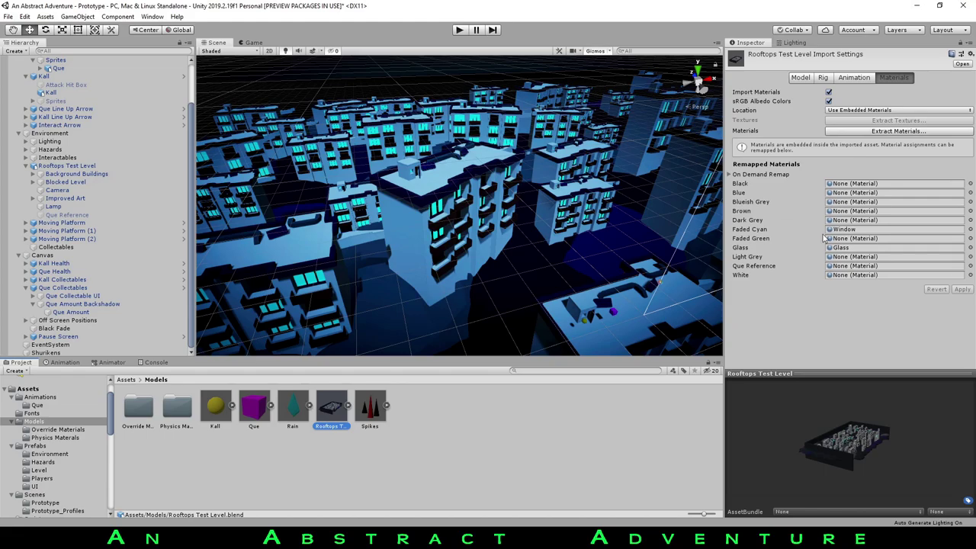
pyautogui.keyDown('alt'); pyautogui.moveTo(352, 208); pyautogui.dragTo(259, 129); pyautogui.keyUp('alt')
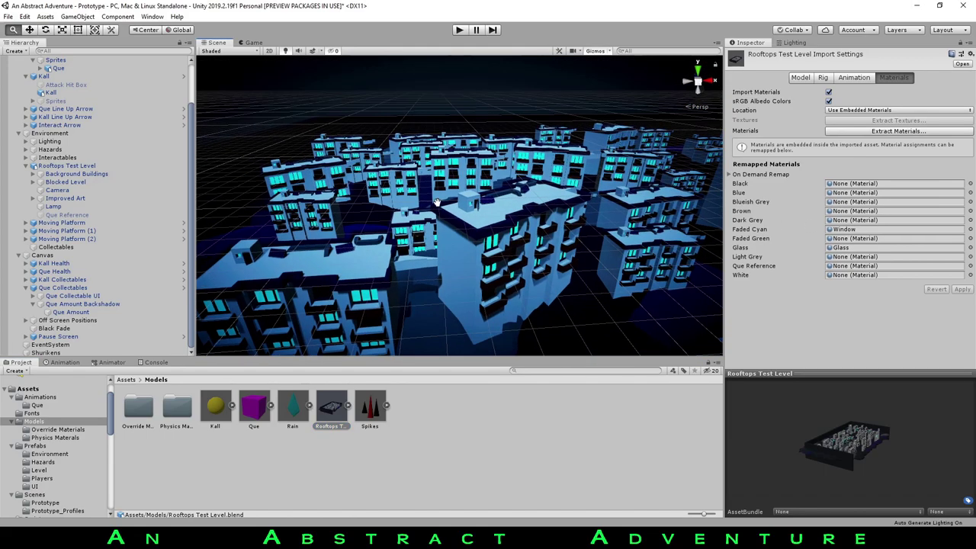
pyautogui.moveTo(259, 130); pyautogui.dragTo(410, 165, button='middle')
pyautogui.moveTo(358, 122); pyautogui.dragTo(451, 155, button='middle')
pyautogui.moveTo(451, 154); pyautogui.dragTo(489, 196, button='right')
pyautogui.scroll(-8, 511, 320)
pyautogui.moveTo(511, 320); pyautogui.dragTo(404, 185, button='right')
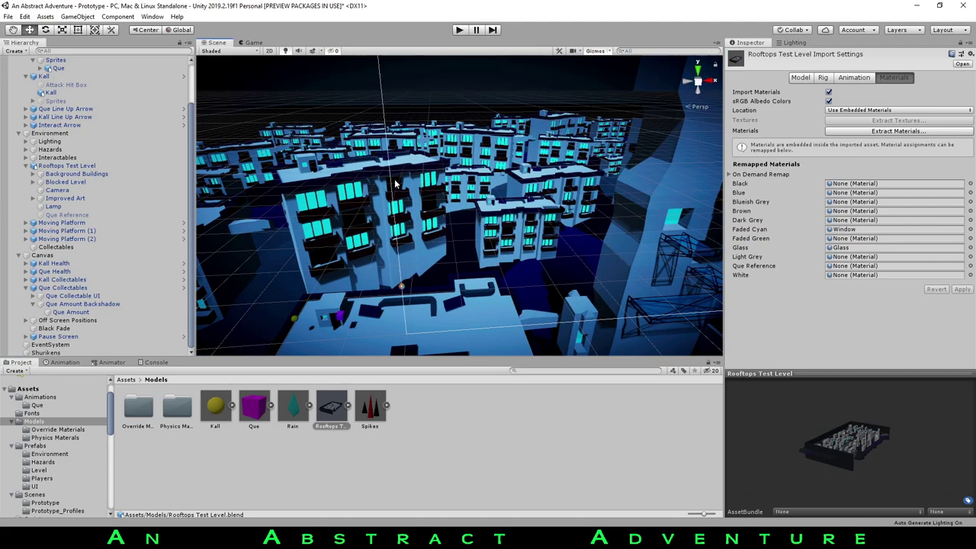
# Switch to Notepad to check the topic list around Rain Effect, and return to Unity with nothing selected
pyautogui.hotkey('alt', 'Tab')
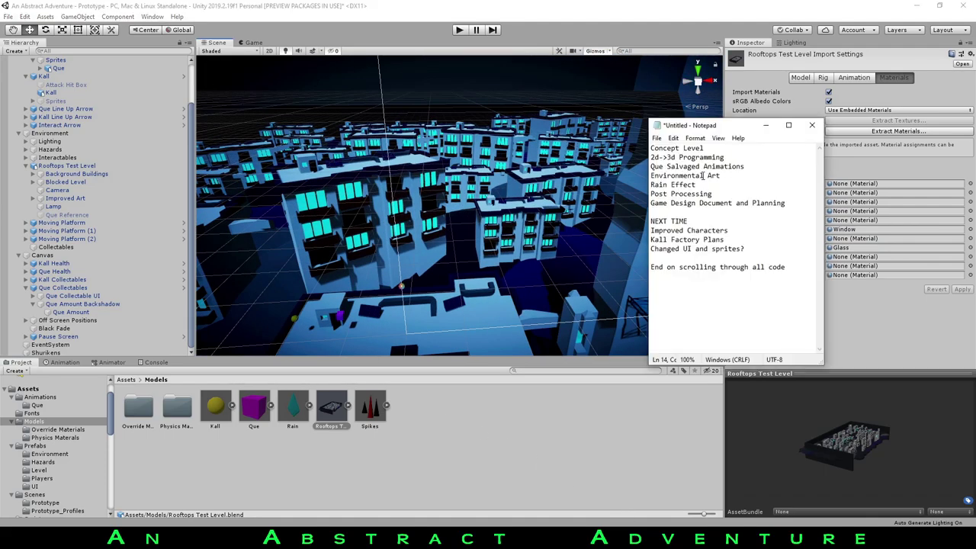
pyautogui.moveTo(696, 184); pyautogui.dragTo(653, 184)
pyautogui.click(564, 454)
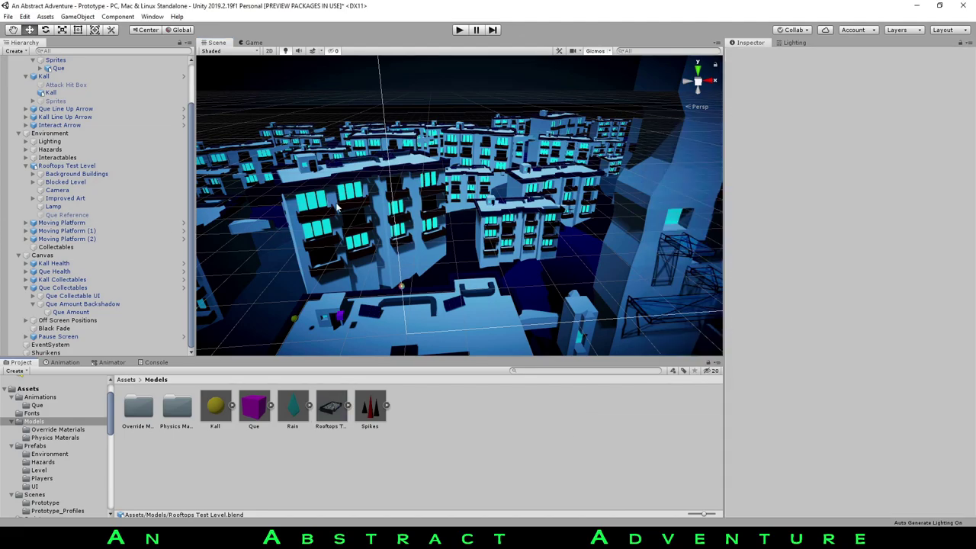
# Run the game to view the rain over the rooftops, and stop it
pyautogui.moveTo(320, 205); pyautogui.dragTo(324, 135, button='right')
pyautogui.click(461, 29)
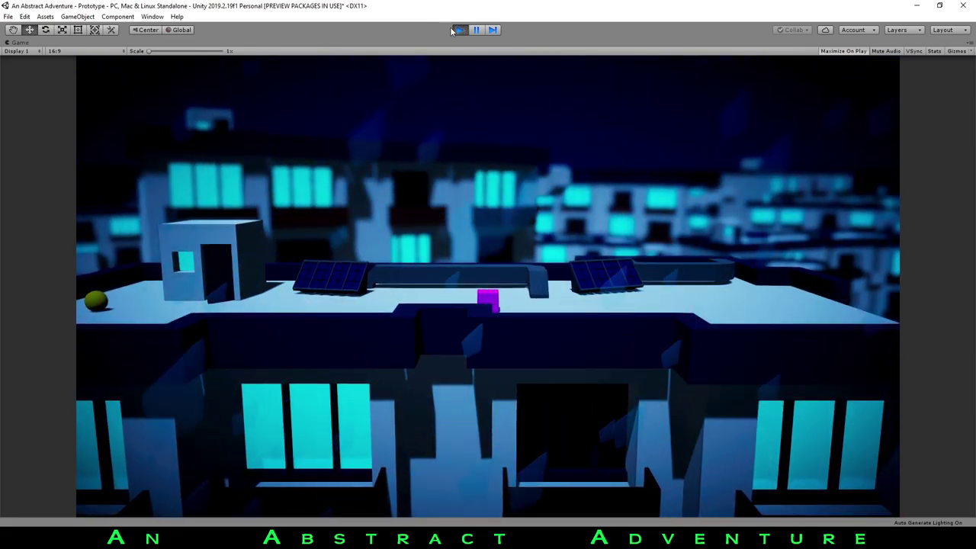
pyautogui.click(458, 30)
# Select the Rain model in the Models folder and rotate its preview to examine the droplet's shape
pyautogui.click(291, 412)
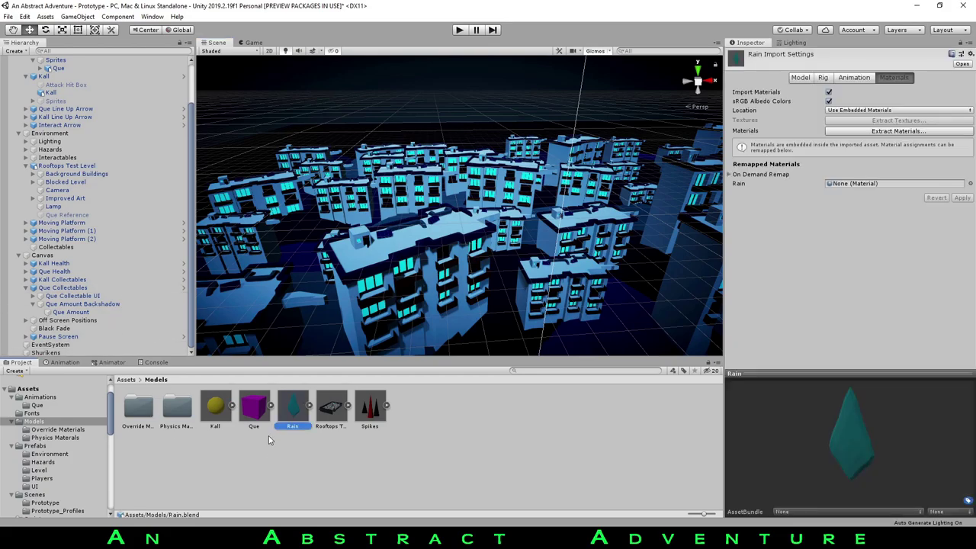
pyautogui.moveTo(823, 420); pyautogui.dragTo(779, 435)
pyautogui.moveTo(917, 443); pyautogui.dragTo(298, 416)
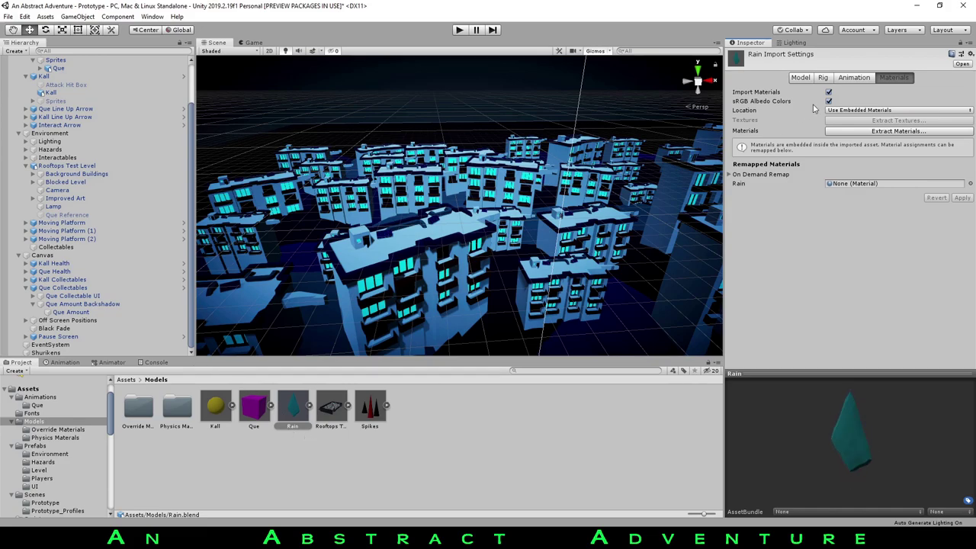
# Select the Rain particle system under Main Camera and watch the effect in the Game view
pyautogui.scroll(3, 111, 167)
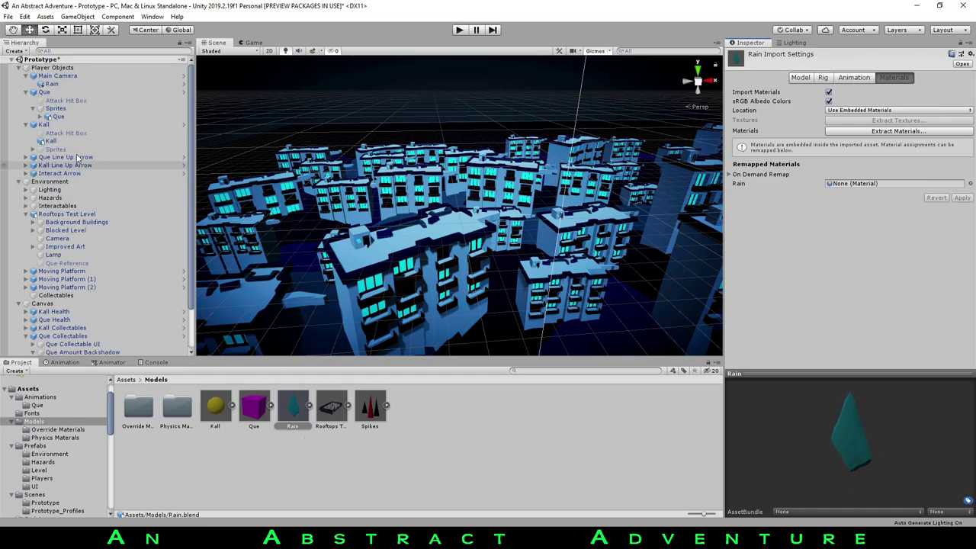
pyautogui.click(64, 76)
pyautogui.doubleClick(51, 84)
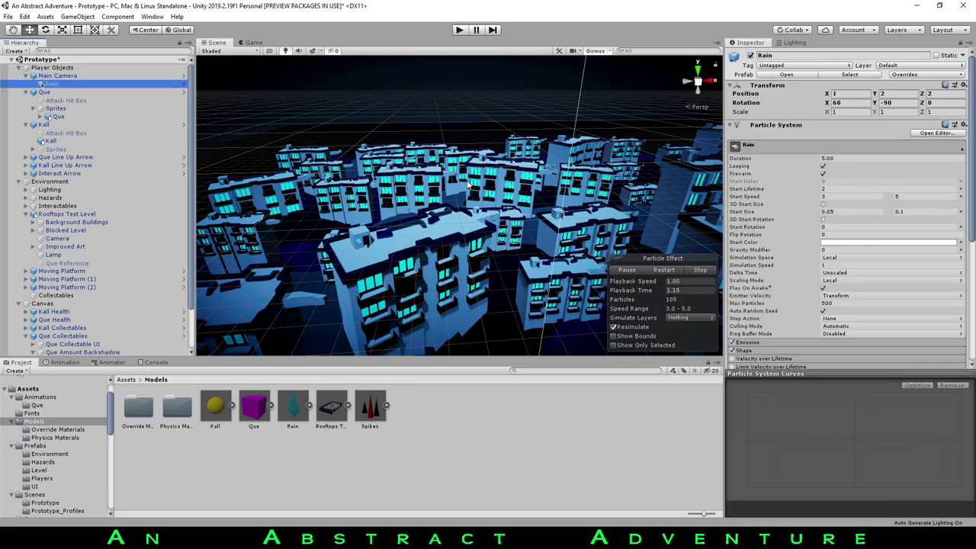
pyautogui.click(250, 43)
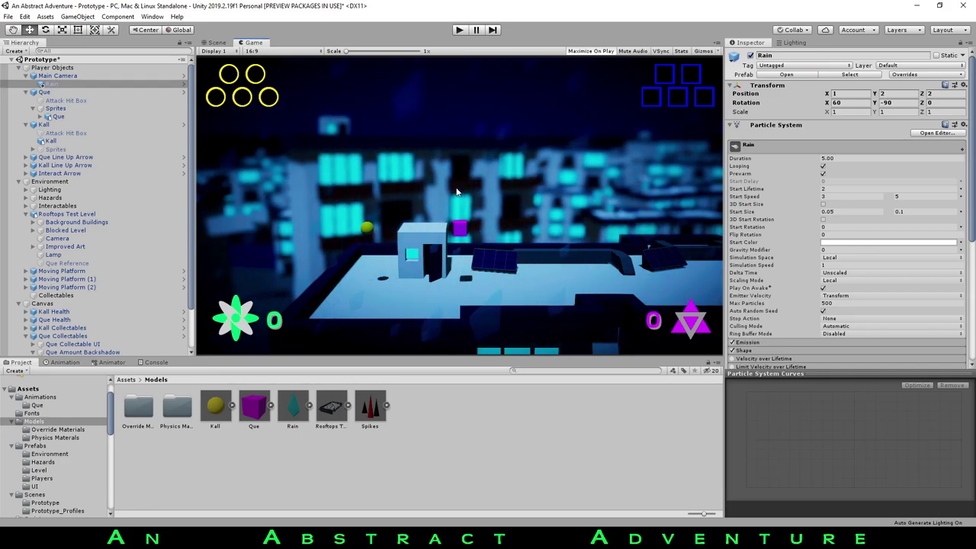
# Return to the Scene view, compare Main Camera with its child Rain emitter, and examine the falling particles up close
pyautogui.click(213, 43)
pyautogui.moveTo(320, 137); pyautogui.dragTo(36, 108, button='right')
pyautogui.click(57, 76)
pyautogui.moveTo(450, 221)
pyautogui.mouseDown(button='right')
pyautogui.moveTo(381, 213)
pyautogui.moveTo(453, 224)
pyautogui.mouseUp(button='right')
pyautogui.click(78, 85)
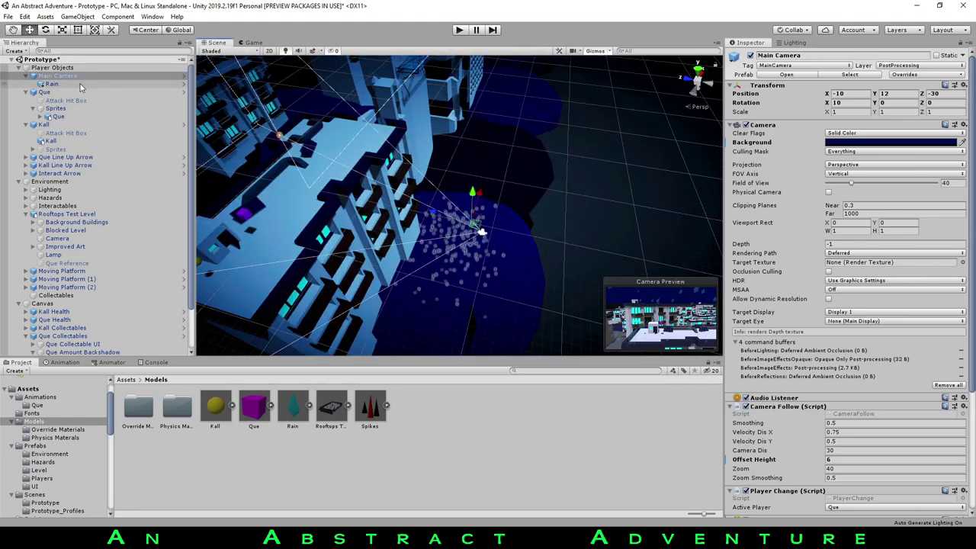
pyautogui.scroll(5, 455, 140)
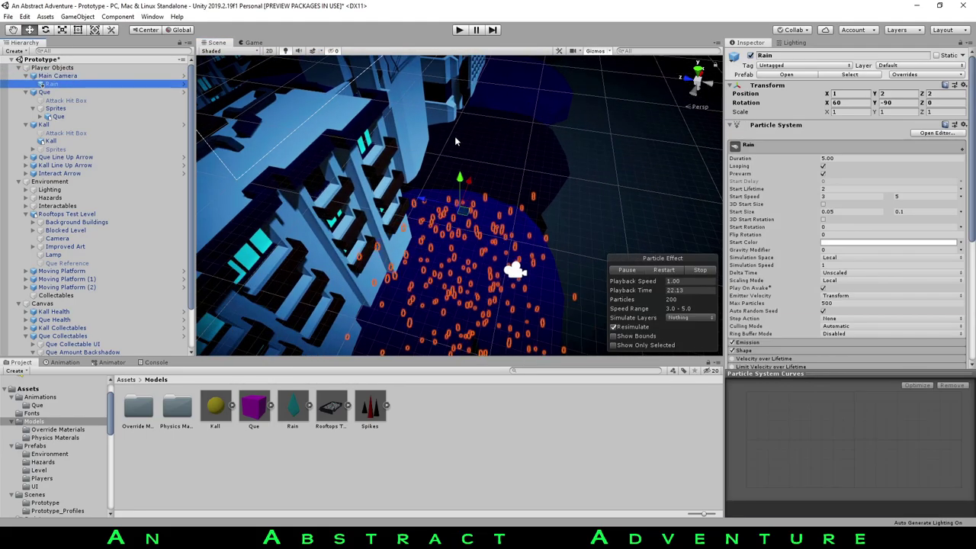
pyautogui.scroll(3, 458, 142)
pyautogui.moveTo(470, 262); pyautogui.dragTo(350, 131, button='right')
pyautogui.keyDown('alt'); pyautogui.moveTo(350, 130); pyautogui.dragTo(324, 114); pyautogui.keyUp('alt')
# Expand the Emission, Shape and Renderer modules of the Rain particle system and review their settings
pyautogui.scroll(-5, 914, 253)
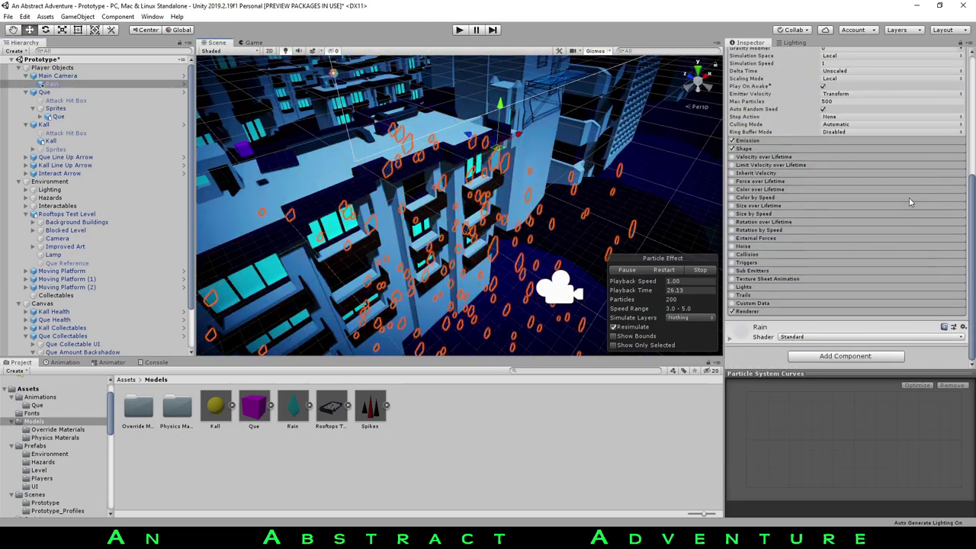
pyautogui.scroll(5, 907, 229)
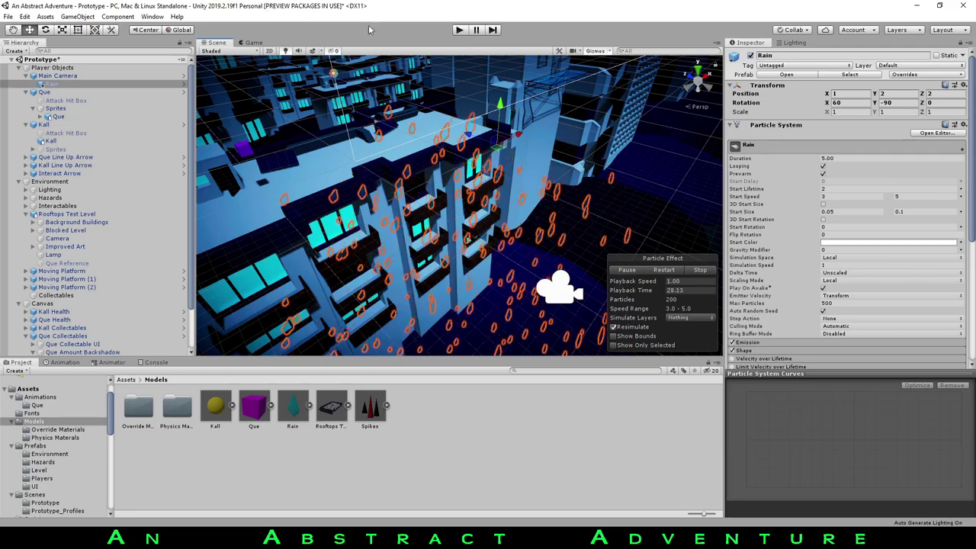
pyautogui.scroll(-5, 803, 267)
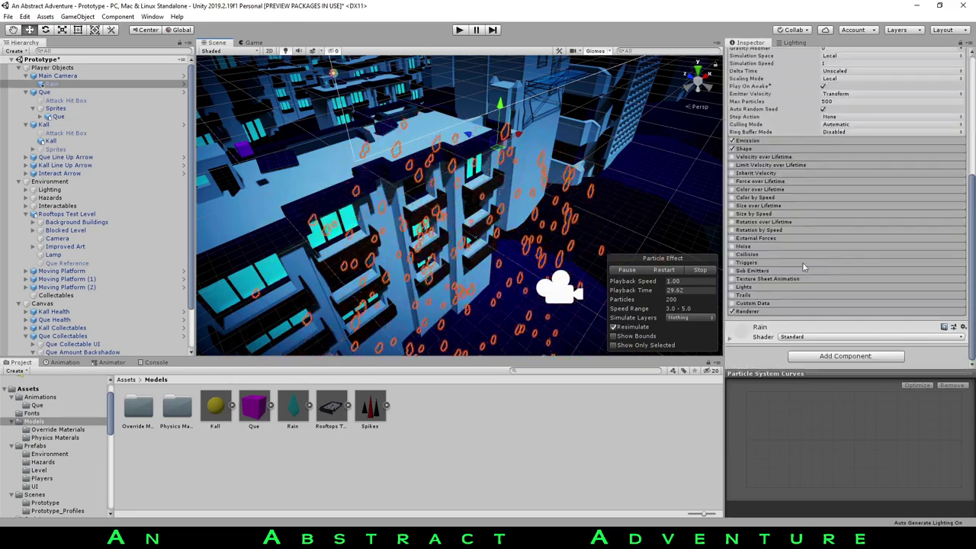
pyautogui.click(801, 140)
pyautogui.click(798, 201)
pyautogui.scroll(-3, 803, 205)
pyautogui.scroll(-3, 802, 205)
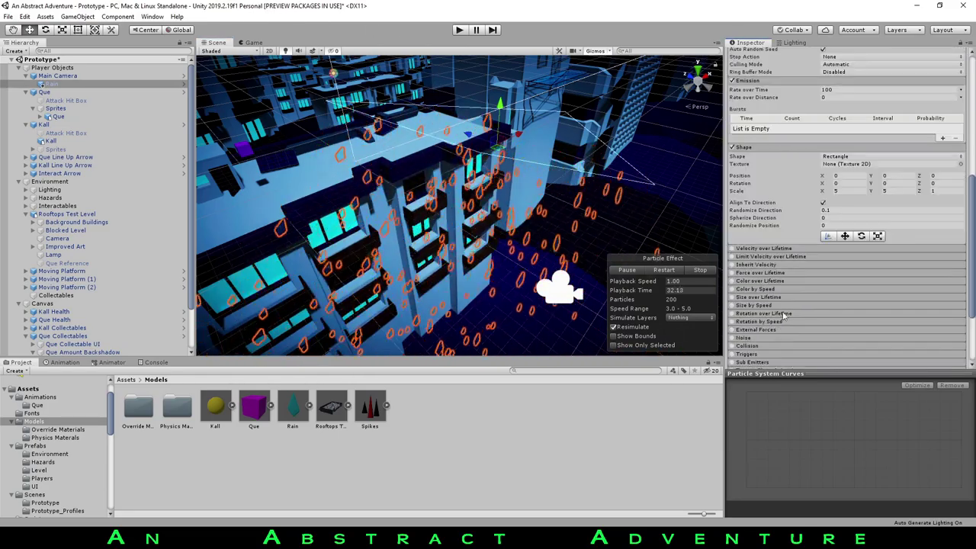
pyautogui.click(774, 314)
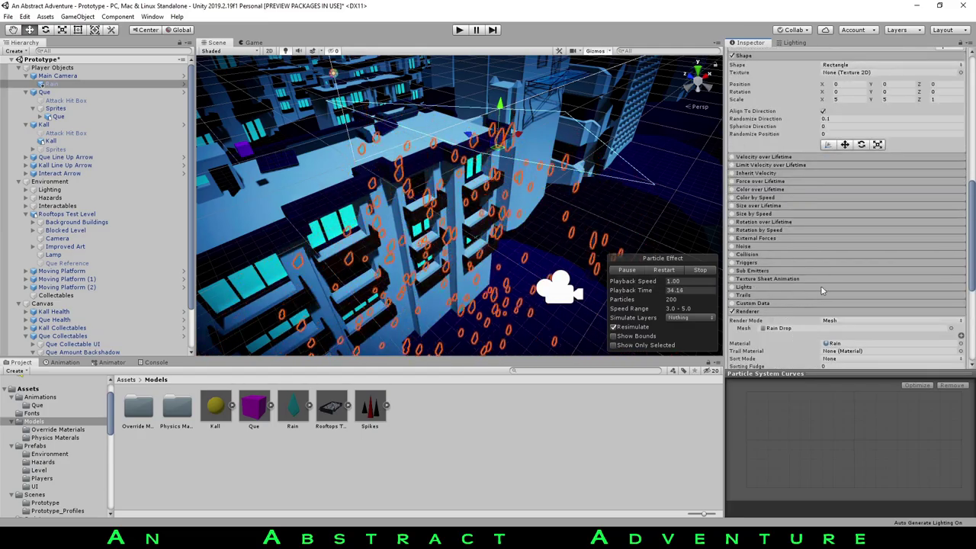
pyautogui.scroll(-7, 834, 222)
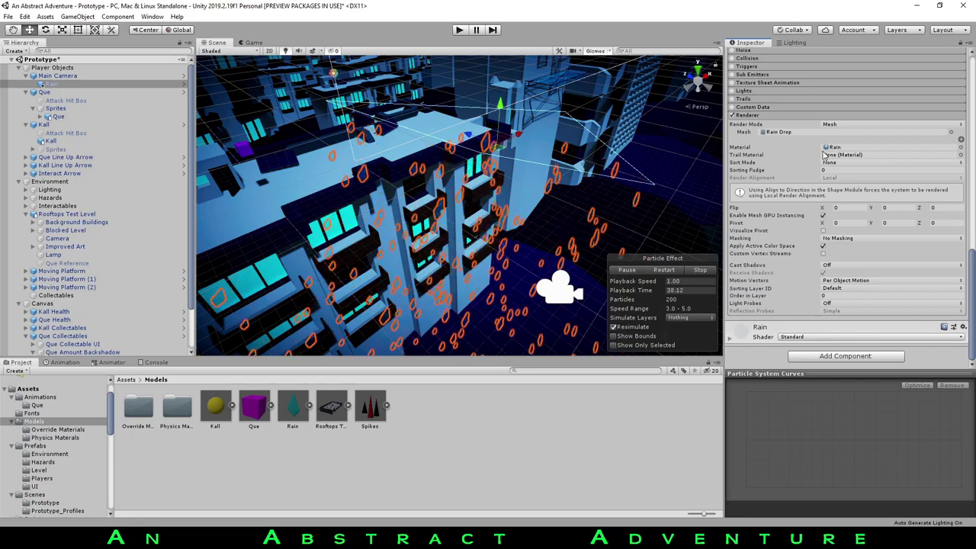
pyautogui.scroll(12, 855, 221)
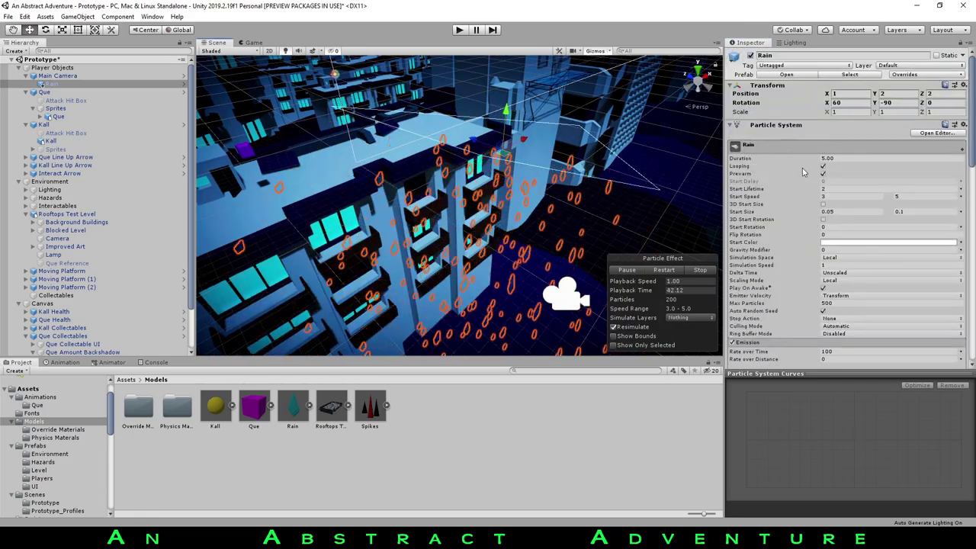
# Inspect the Simulation Space and Delta Time options of the Rain particle system, keeping Local and Unscaled
pyautogui.scroll(-3, 799, 155)
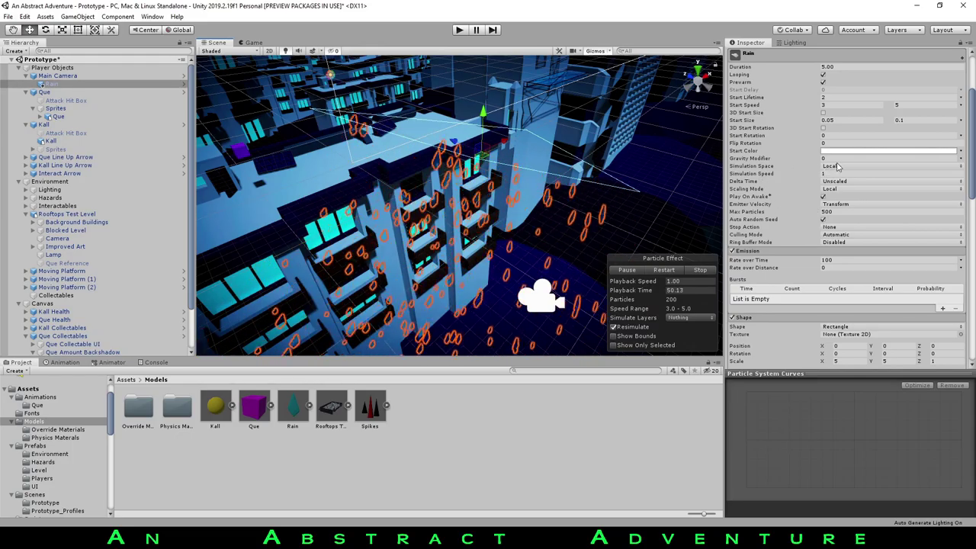
pyautogui.click(839, 167)
pyautogui.click(844, 176)
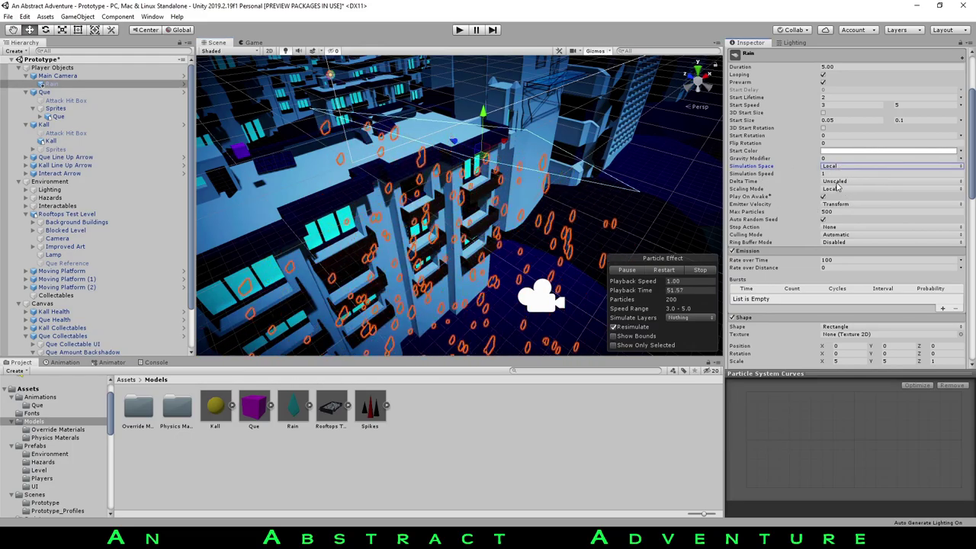
pyautogui.click(837, 181)
pyautogui.click(785, 192)
pyautogui.click(786, 192)
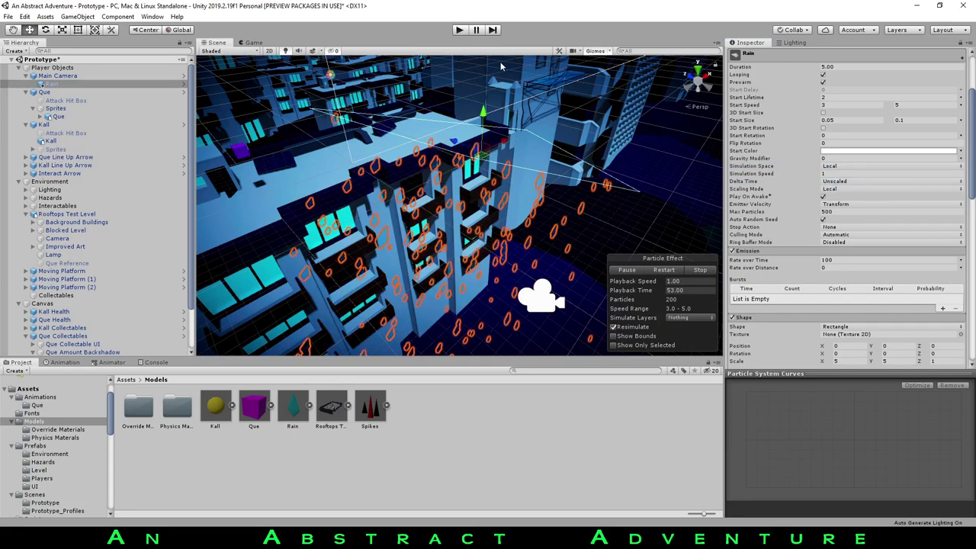
# Run the game, pause it in-game to watch how the rain behaves, and stop it
pyautogui.click(460, 30)
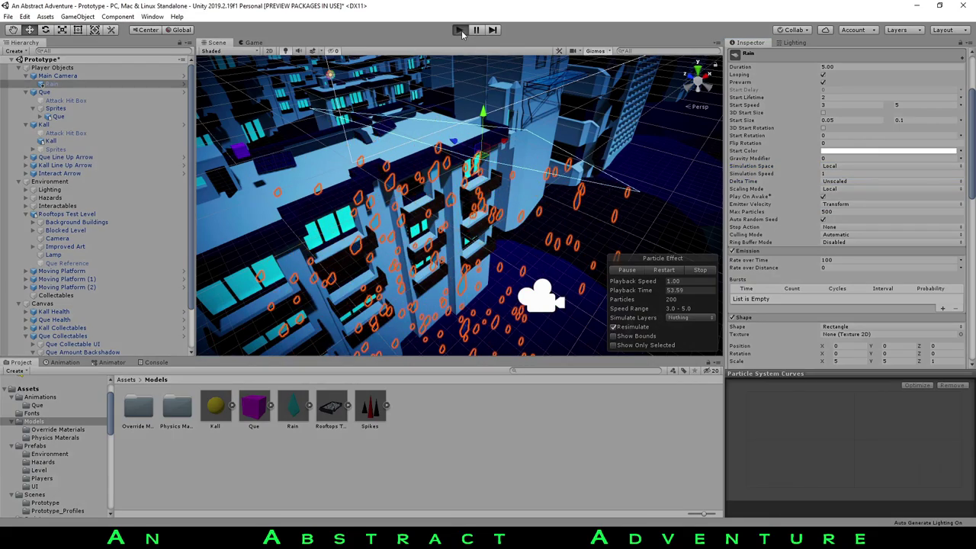
pyautogui.press('Escape')
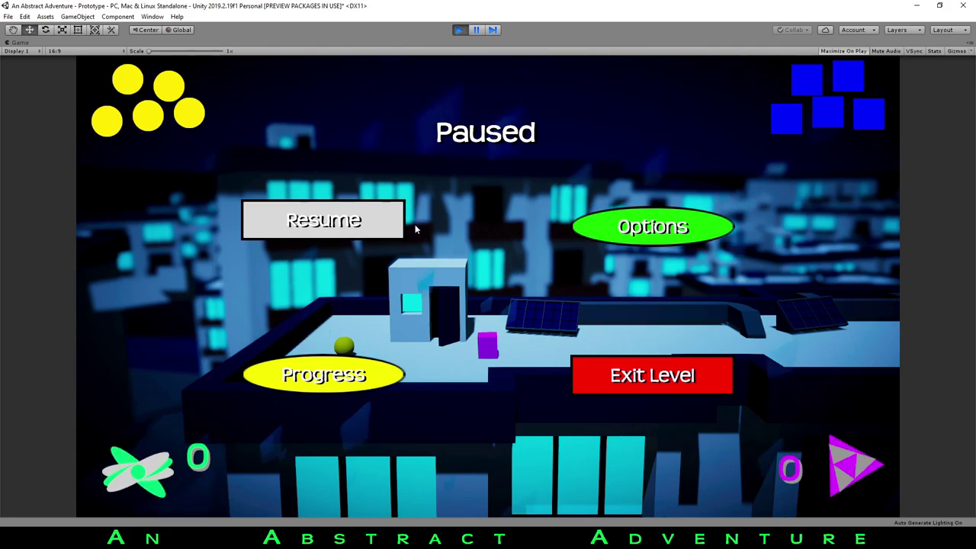
pyautogui.click(465, 30)
# Review the Rain emitter's Emission and Shape settings against its rectangular outline beside the camera in the scene
pyautogui.scroll(-3, 915, 197)
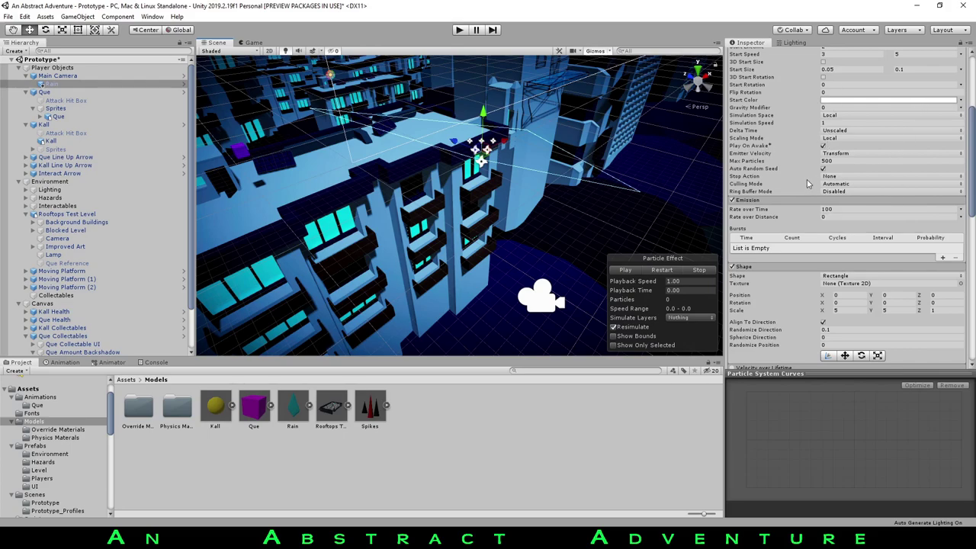
pyautogui.scroll(-3, 808, 183)
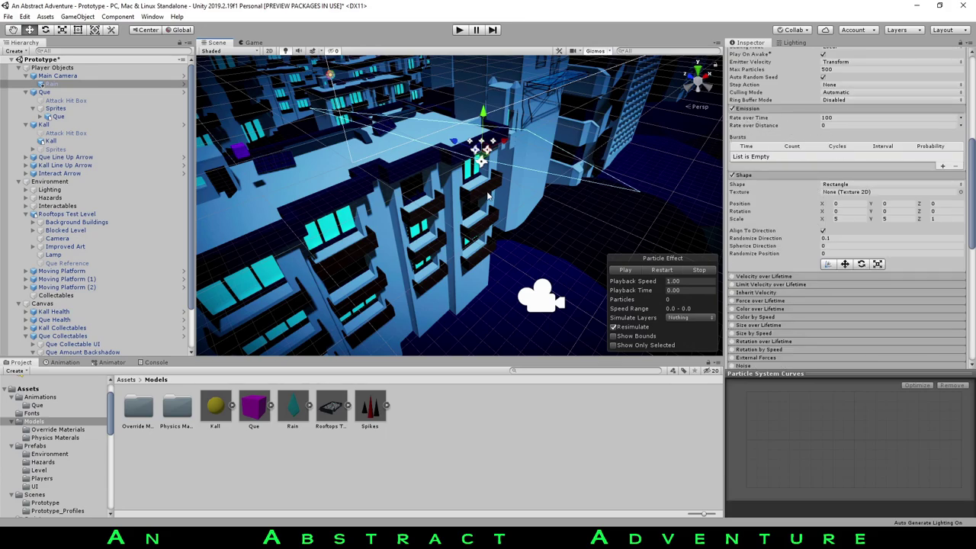
pyautogui.moveTo(488, 196); pyautogui.dragTo(504, 136, button='right')
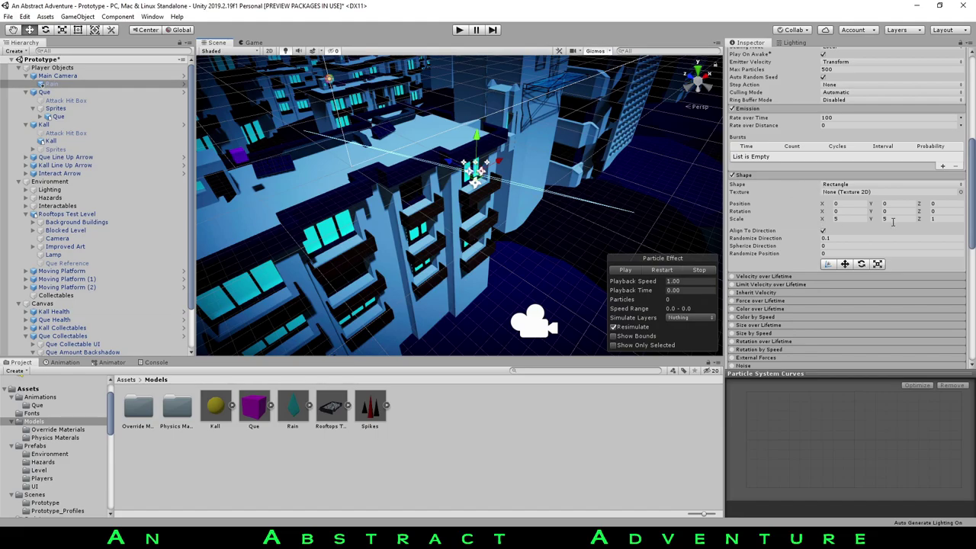
pyautogui.scroll(-5, 532, 185)
pyautogui.moveTo(532, 185); pyautogui.dragTo(495, 135, button='right')
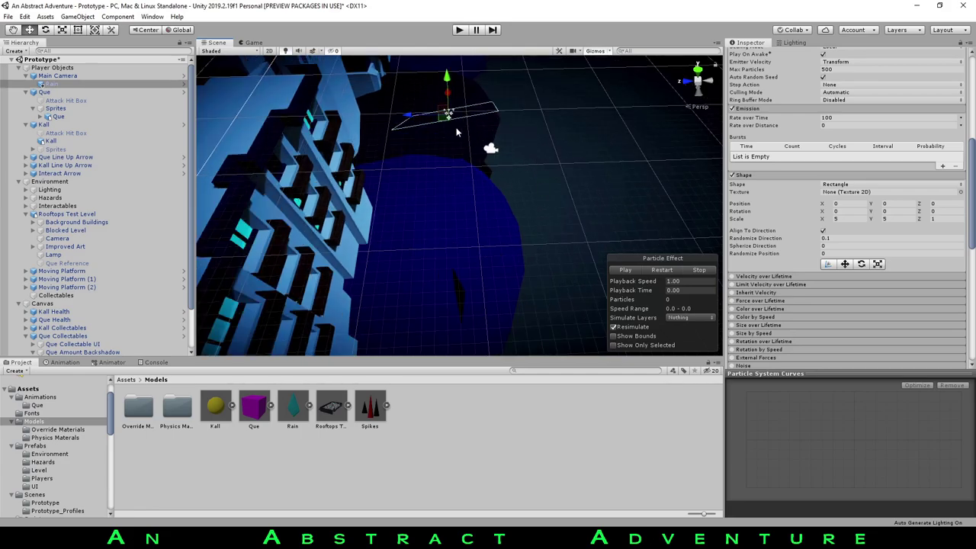
pyautogui.moveTo(473, 147); pyautogui.dragTo(478, 309, button='middle')
# Select Main Camera and examine its Camera Follow and Post Process Layer components along with its place over the city
pyautogui.click(57, 75)
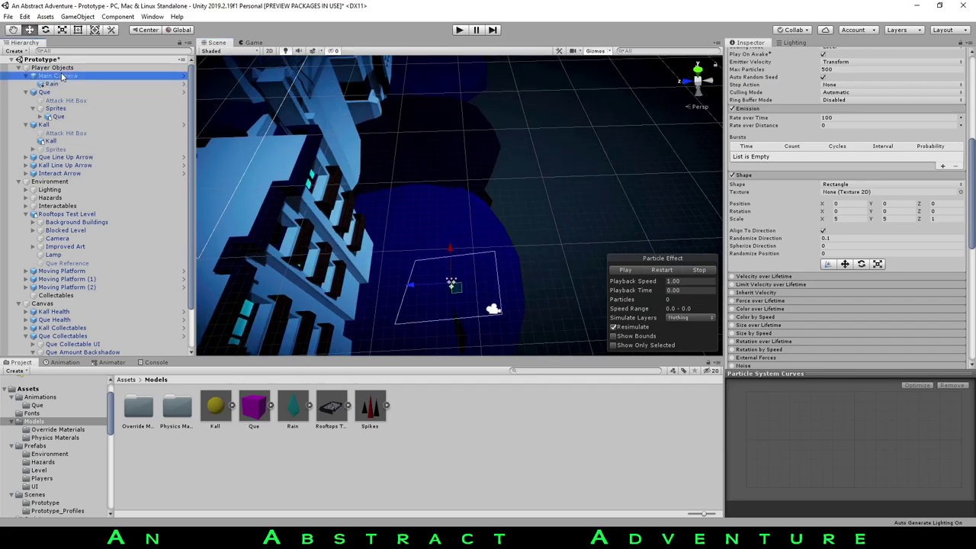
pyautogui.scroll(-5, 449, 165)
pyautogui.moveTo(449, 165); pyautogui.dragTo(376, 122, button='right')
pyautogui.keyDown('alt'); pyautogui.moveTo(512, 166); pyautogui.dragTo(387, 174); pyautogui.keyUp('alt')
pyautogui.moveTo(469, 172); pyautogui.dragTo(516, 290, button='middle')
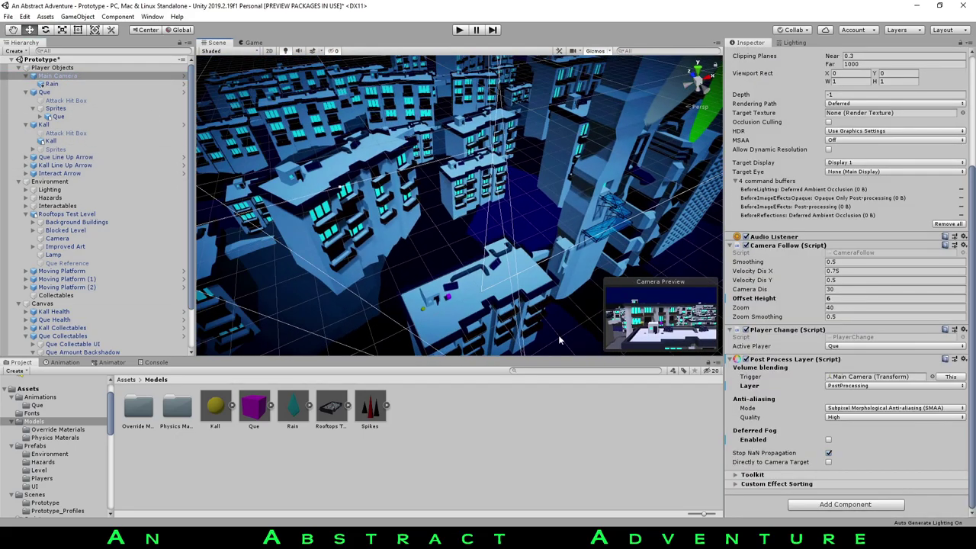
# Check the Notepad topic list, return to Unity, and inspect the Main Light inside the expanded Lighting group
pyautogui.hotkey('alt', 'Tab')
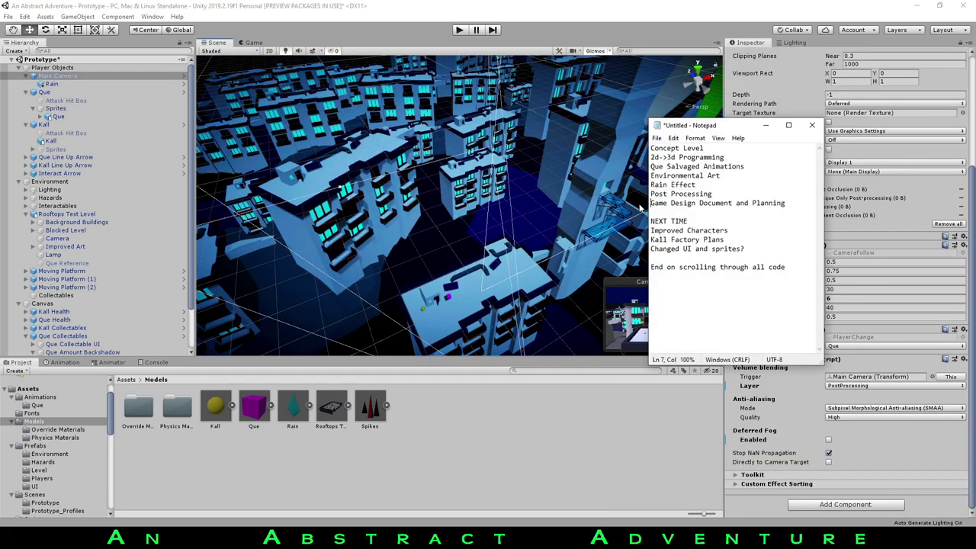
pyautogui.click(499, 429)
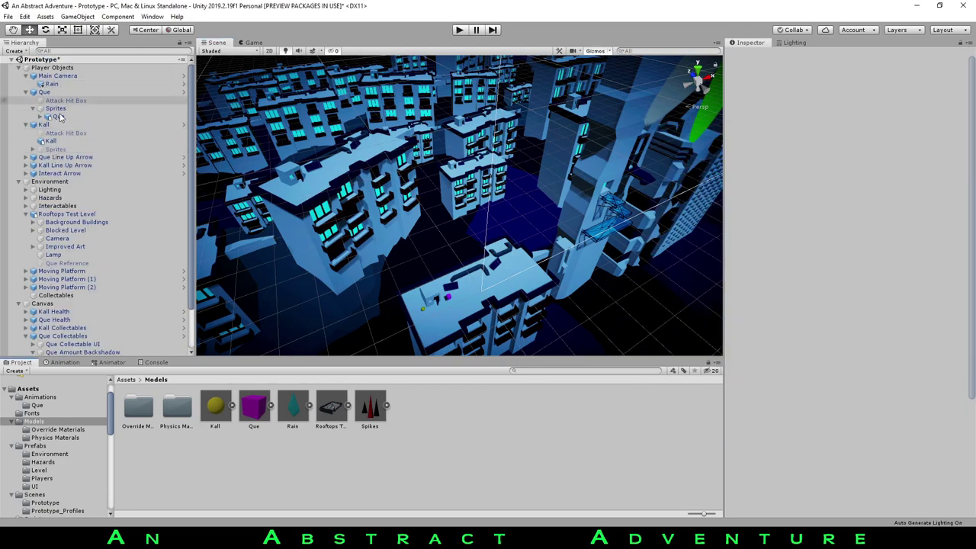
pyautogui.click(50, 189)
pyautogui.click(25, 190)
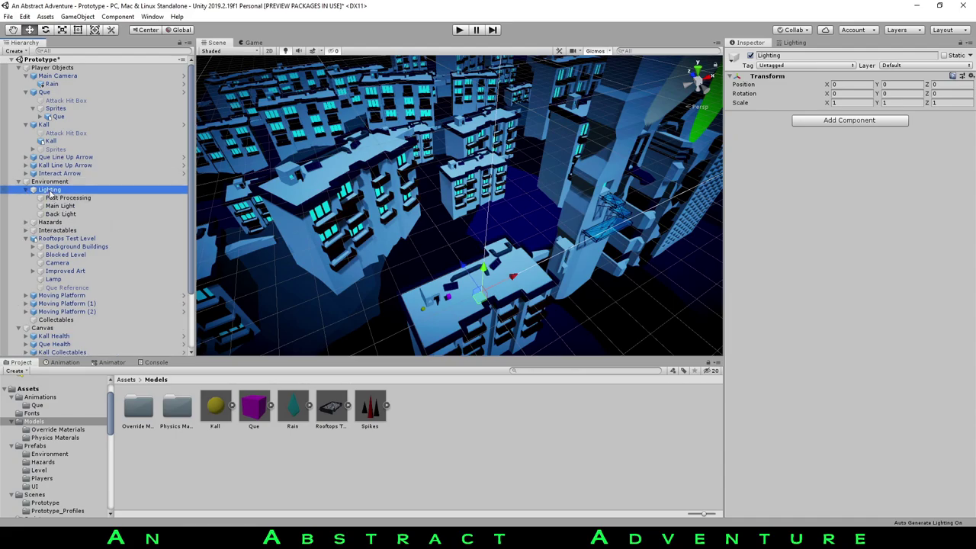
pyautogui.click(60, 206)
pyautogui.moveTo(432, 102); pyautogui.dragTo(590, 71, button='right')
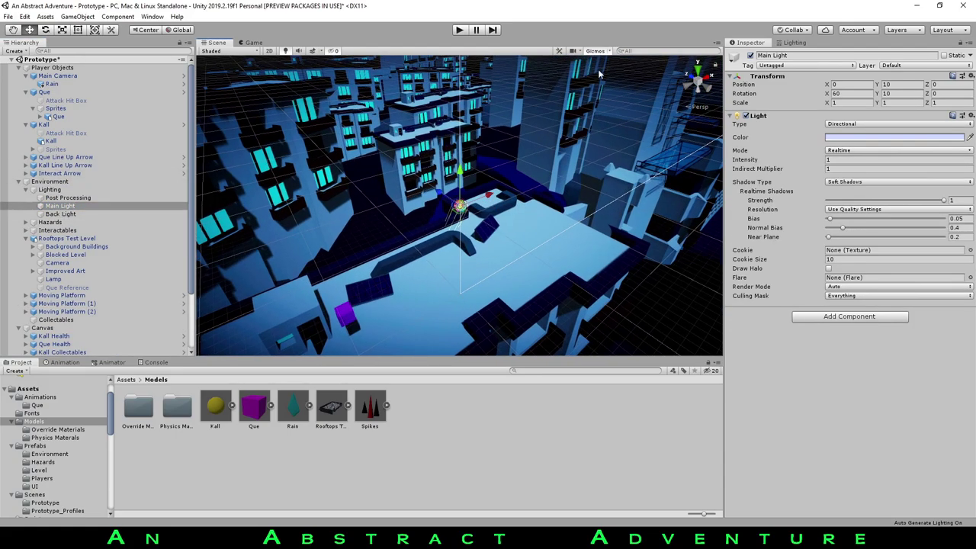
# Select Back Light, switch it off and on to compare its effect, and examine the rooftops from behind
pyautogui.moveTo(557, 125); pyautogui.dragTo(519, 131, button='right')
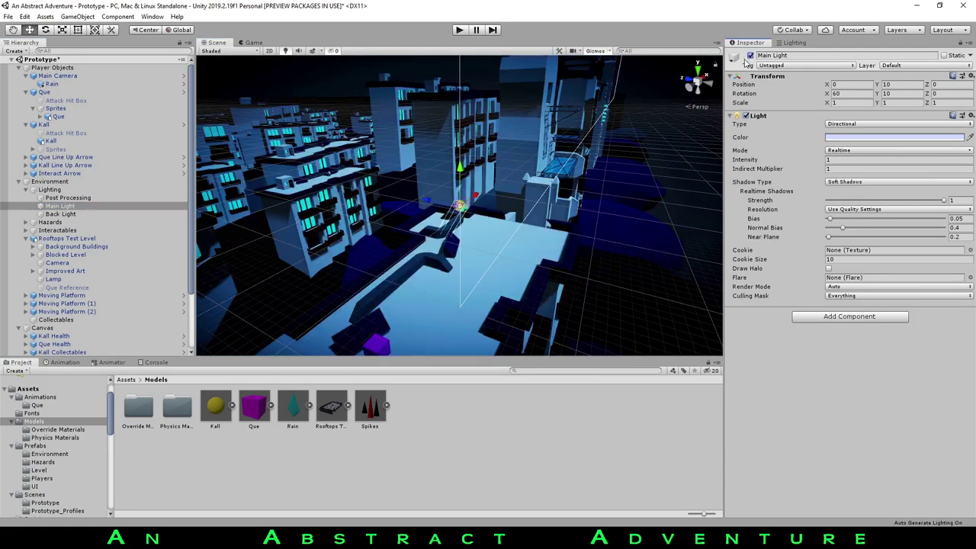
pyautogui.click(61, 214)
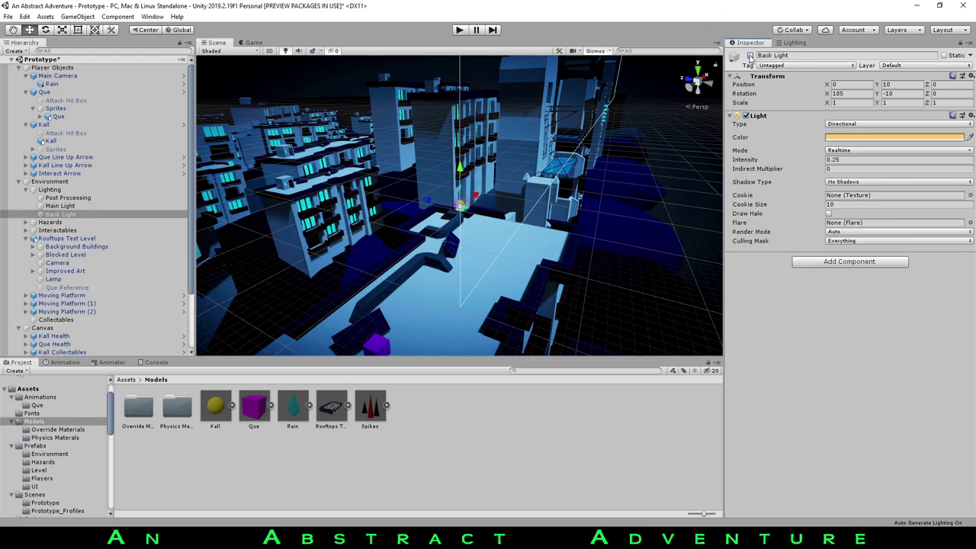
pyautogui.press('f')
pyautogui.click(750, 55)
pyautogui.click(749, 56)
pyautogui.moveTo(503, 172); pyautogui.dragTo(460, 178, button='right')
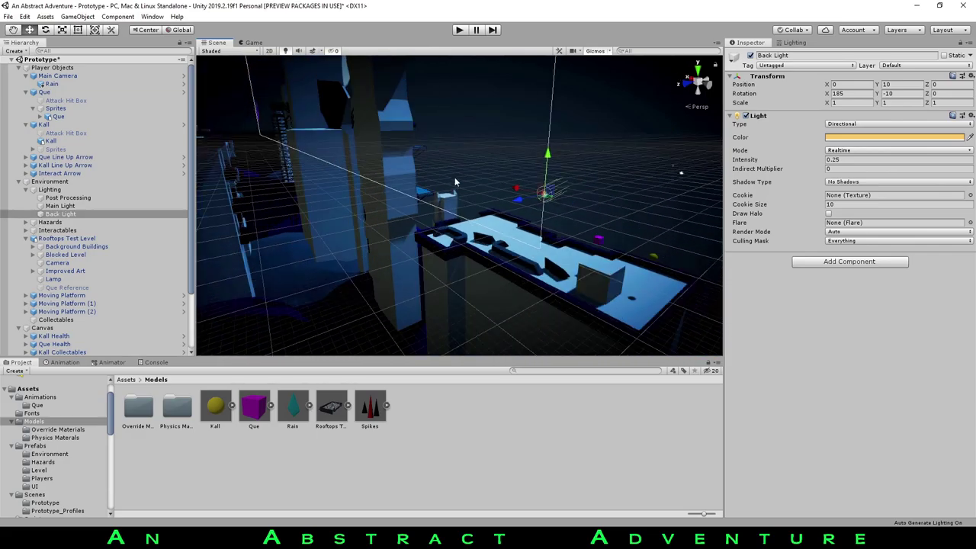
pyautogui.moveTo(607, 170); pyautogui.dragTo(559, 191, button='middle')
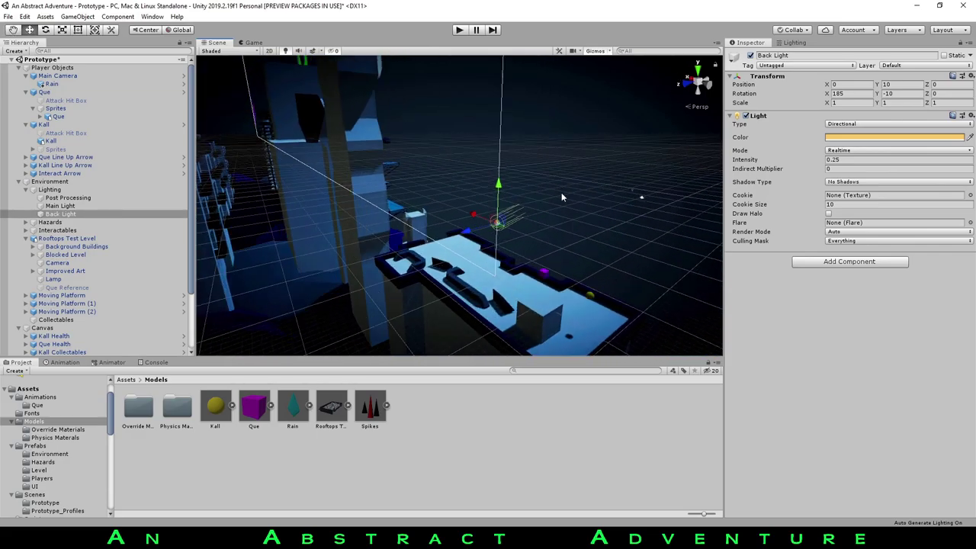
pyautogui.moveTo(559, 191); pyautogui.dragTo(328, 191, button='right')
pyautogui.moveTo(457, 221); pyautogui.dragTo(351, 164, button='middle')
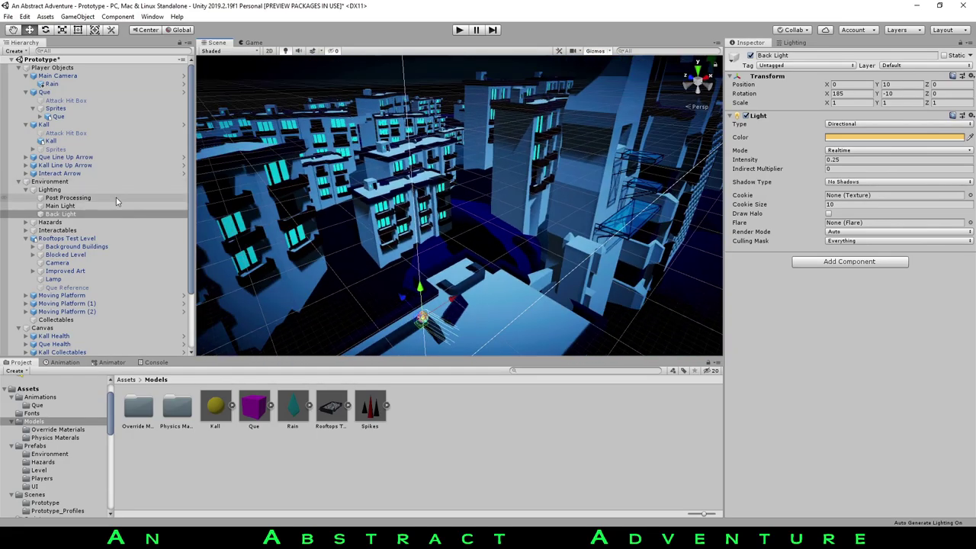
# Select Post Processing and inspect its Post Process Volume together with the city around it
pyautogui.click(113, 198)
pyautogui.press('f')
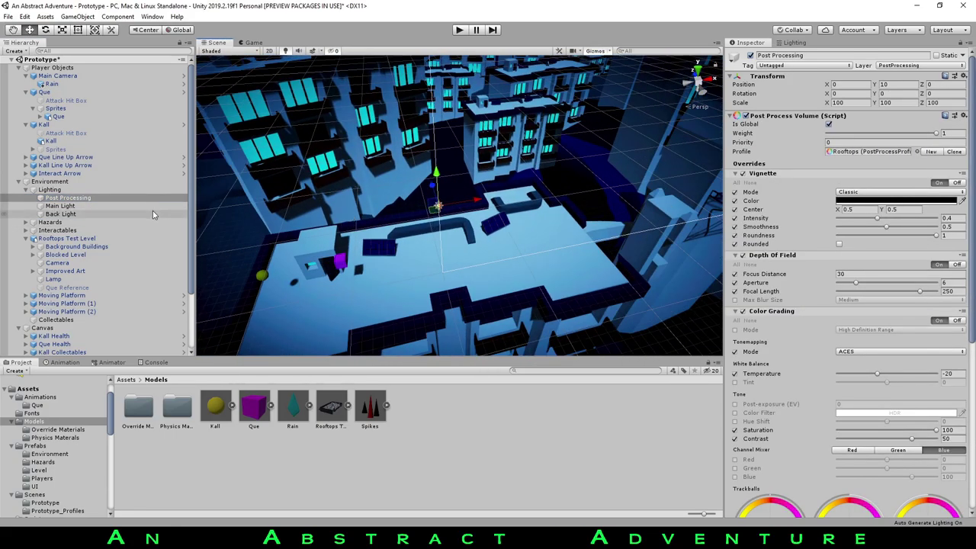
pyautogui.moveTo(284, 233); pyautogui.dragTo(591, 174, button='right')
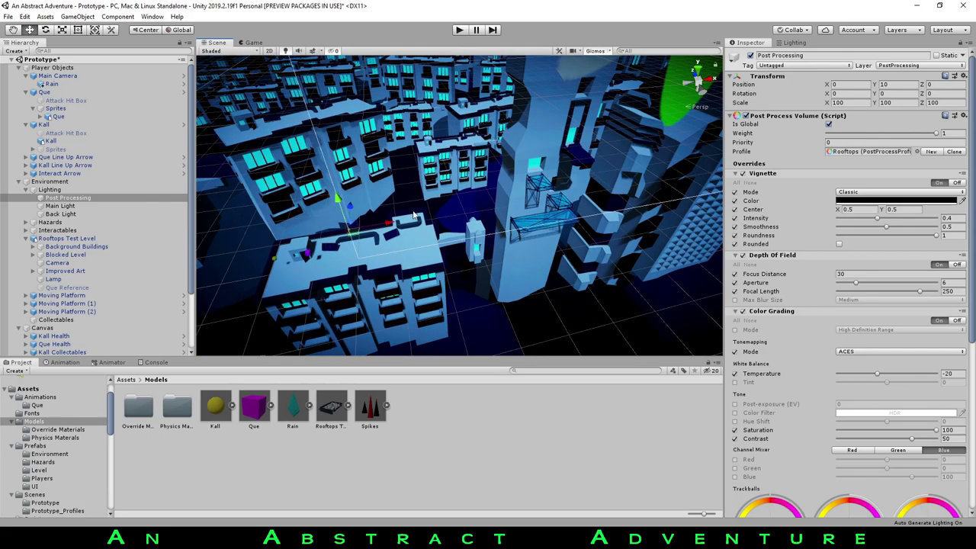
pyautogui.moveTo(414, 215); pyautogui.dragTo(470, 159, button='middle')
pyautogui.scroll(3, 469, 158)
pyautogui.moveTo(396, 157); pyautogui.dragTo(511, 208, button='middle')
pyautogui.scroll(3, 462, 198)
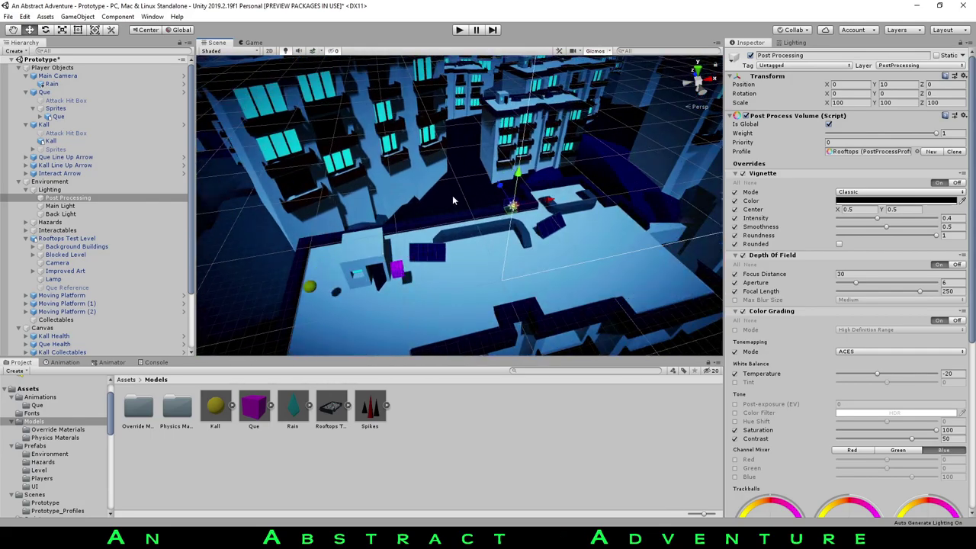
# Disable the Post Processing object to examine the city's unprocessed look, and enable it again
pyautogui.scroll(-2, 462, 198)
pyautogui.click(750, 55)
pyautogui.moveTo(526, 274); pyautogui.dragTo(537, 206, button='right')
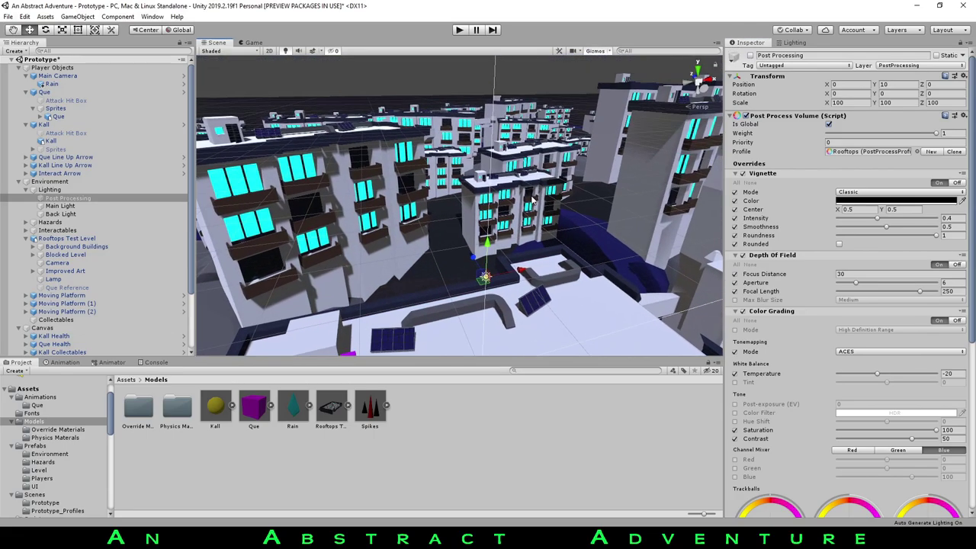
pyautogui.scroll(-4, 537, 206)
pyautogui.moveTo(419, 219); pyautogui.dragTo(389, 282, button='right')
pyautogui.scroll(-3, 388, 282)
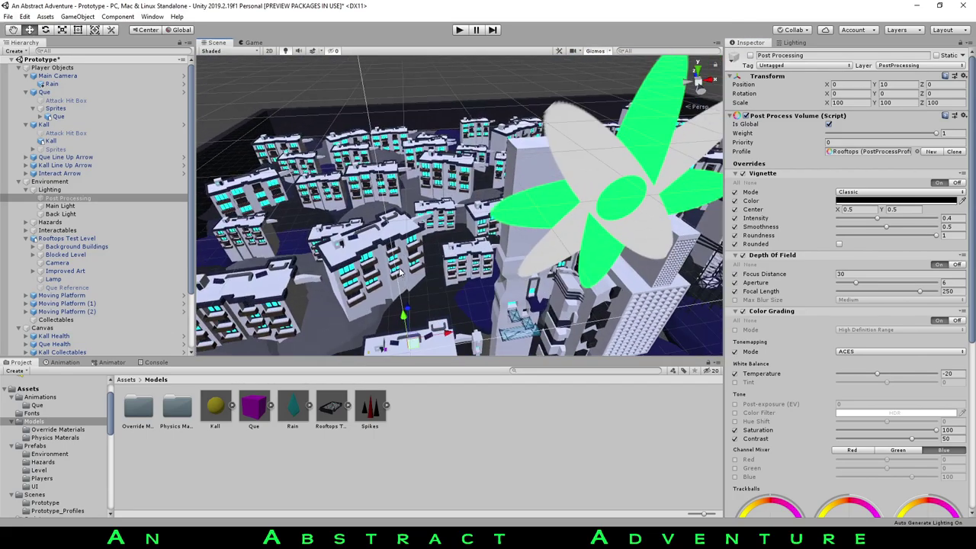
pyautogui.moveTo(534, 252); pyautogui.dragTo(533, 137, button='right')
pyautogui.moveTo(533, 137); pyautogui.dragTo(657, 125, button='middle')
pyautogui.click(749, 56)
# View the city from higher up and toggle Post Processing off and on once more to compare both looks
pyautogui.moveTo(534, 190); pyautogui.dragTo(480, 191, button='right')
pyautogui.moveTo(480, 244); pyautogui.dragTo(468, 130, button='middle')
pyautogui.moveTo(469, 131); pyautogui.dragTo(507, 135, button='right')
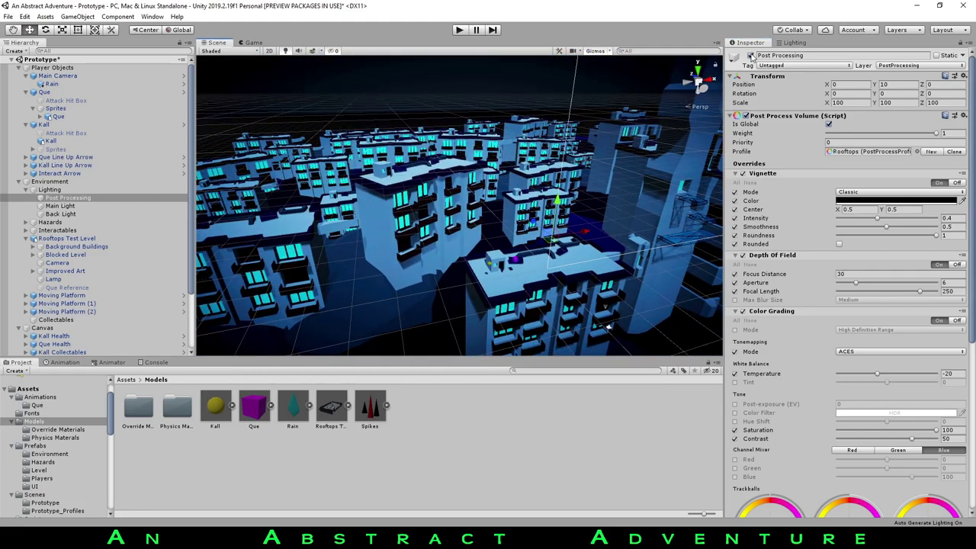
pyautogui.click(751, 57)
pyautogui.click(751, 56)
pyautogui.scroll(-5, 793, 147)
pyautogui.scroll(5, 790, 144)
pyautogui.keyDown('alt'); pyautogui.moveTo(514, 273); pyautogui.dragTo(379, 107); pyautogui.keyUp('alt')
pyautogui.moveTo(379, 111); pyautogui.dragTo(359, 115, button='middle')
pyautogui.scroll(-1, 358, 115)
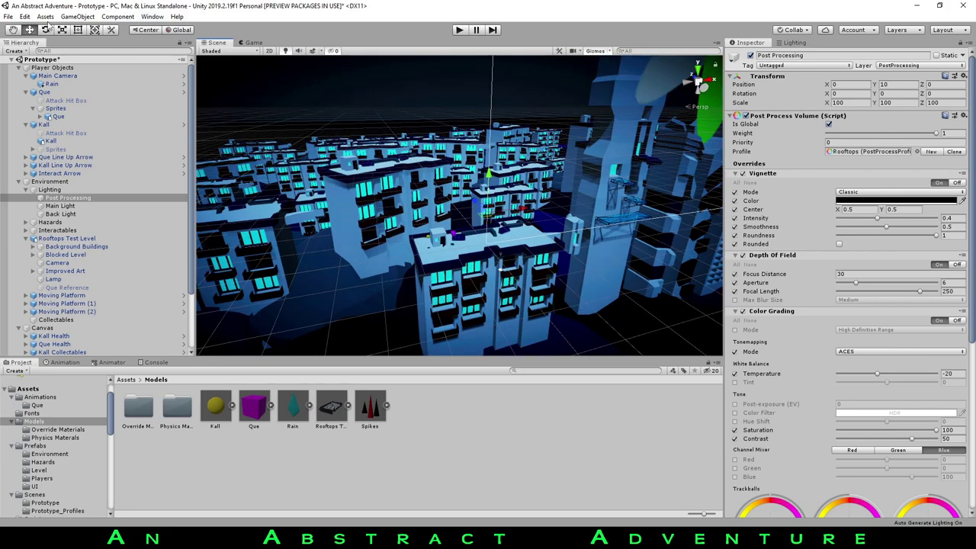
# Browse the project's Packages folder, look into several 2D packages, and open the Post Processing package
pyautogui.click(26, 17)
pyautogui.click(157, 507)
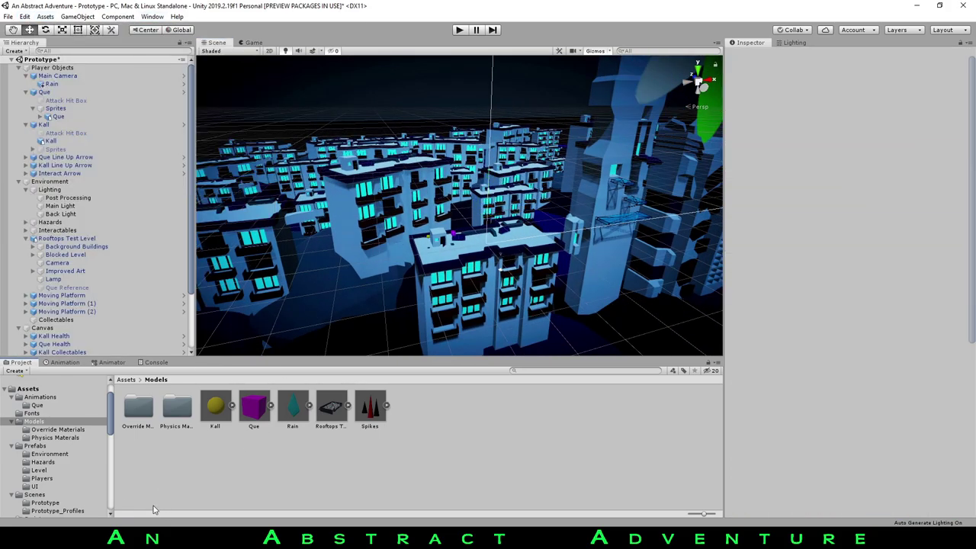
pyautogui.scroll(-5, 50, 472)
pyautogui.scroll(5, 49, 496)
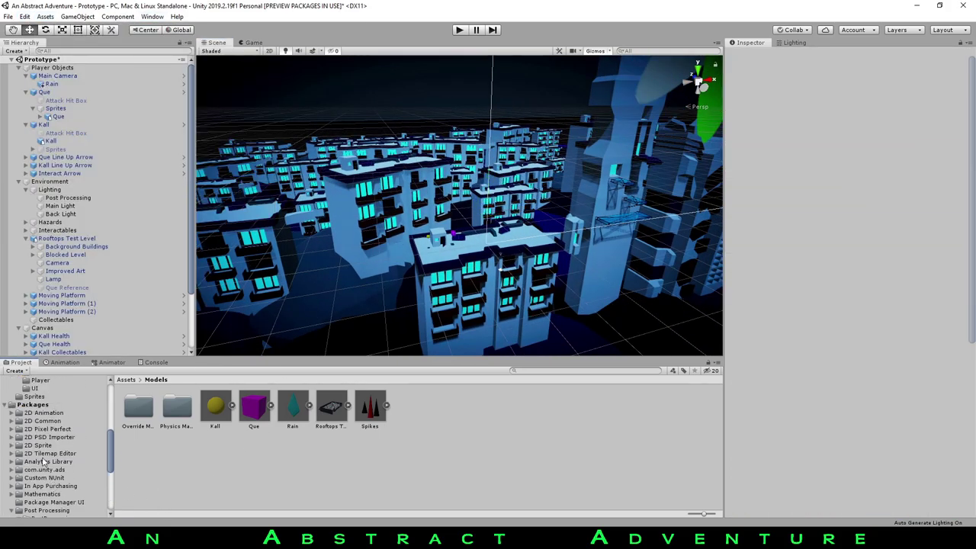
pyautogui.click(33, 404)
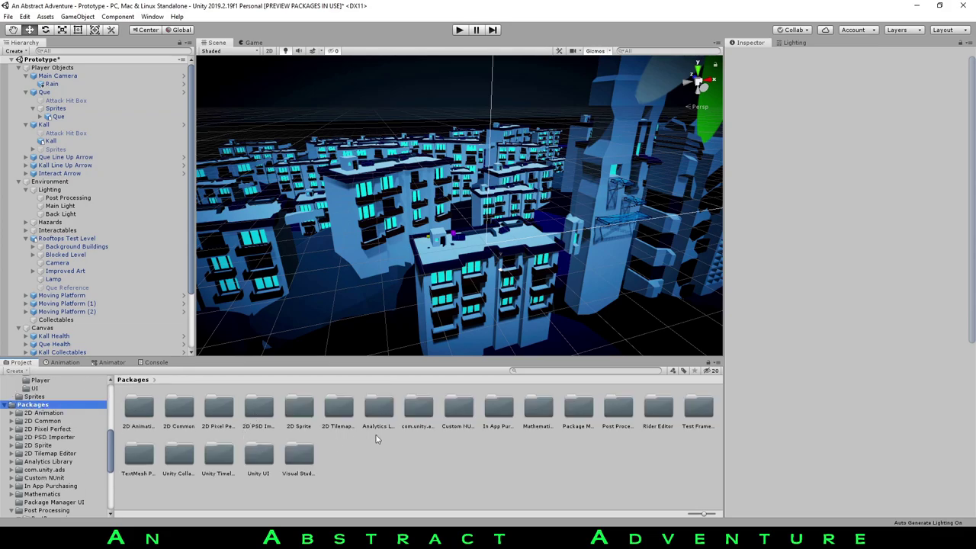
pyautogui.doubleClick(219, 411)
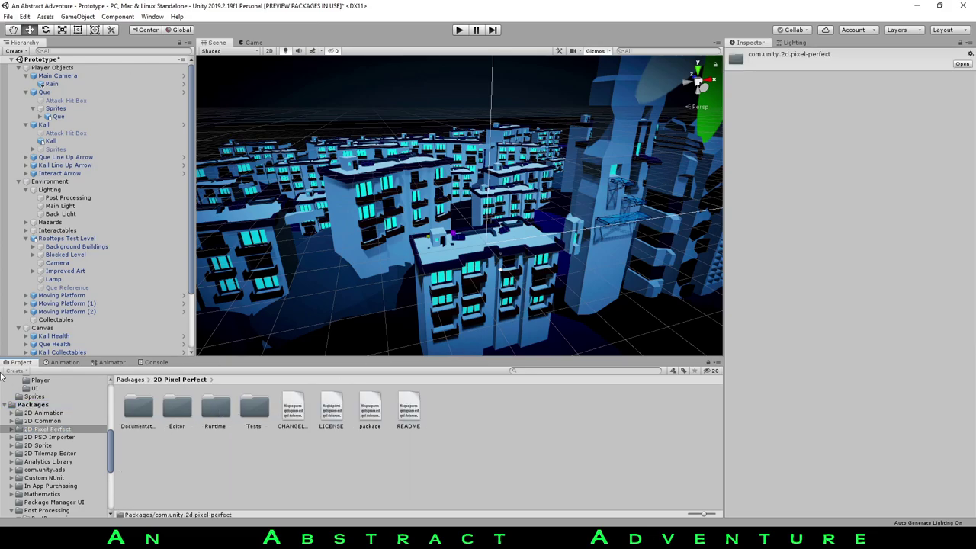
pyautogui.click(52, 437)
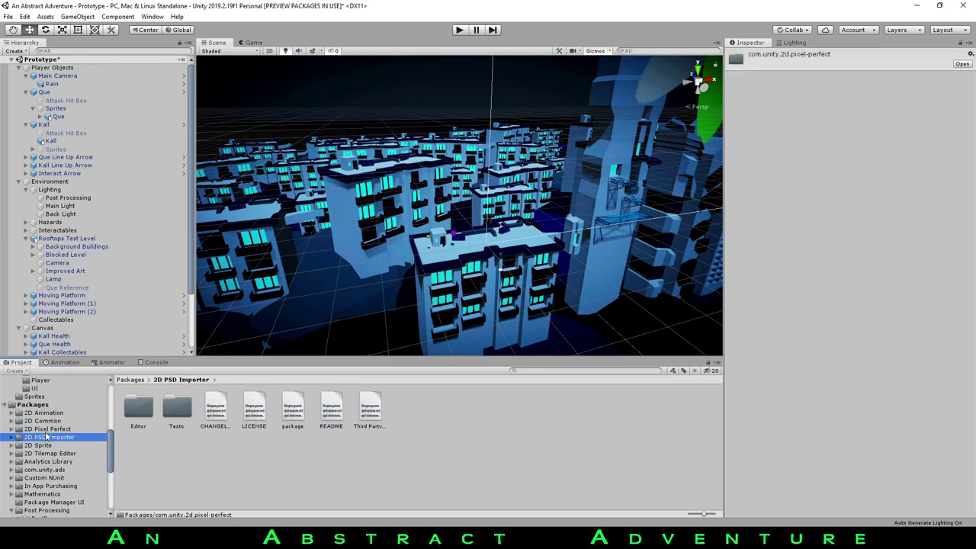
pyautogui.click(49, 413)
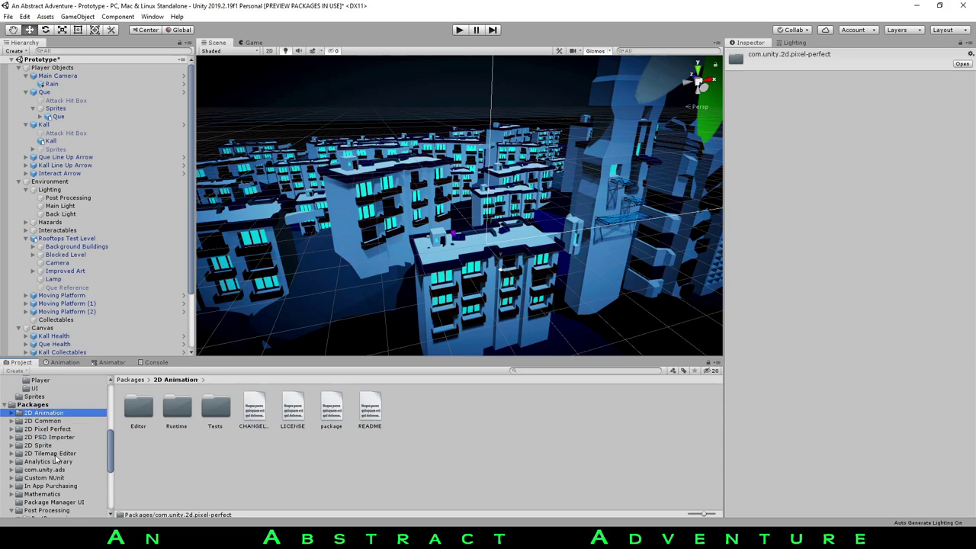
pyautogui.scroll(-3, 55, 458)
pyautogui.click(46, 420)
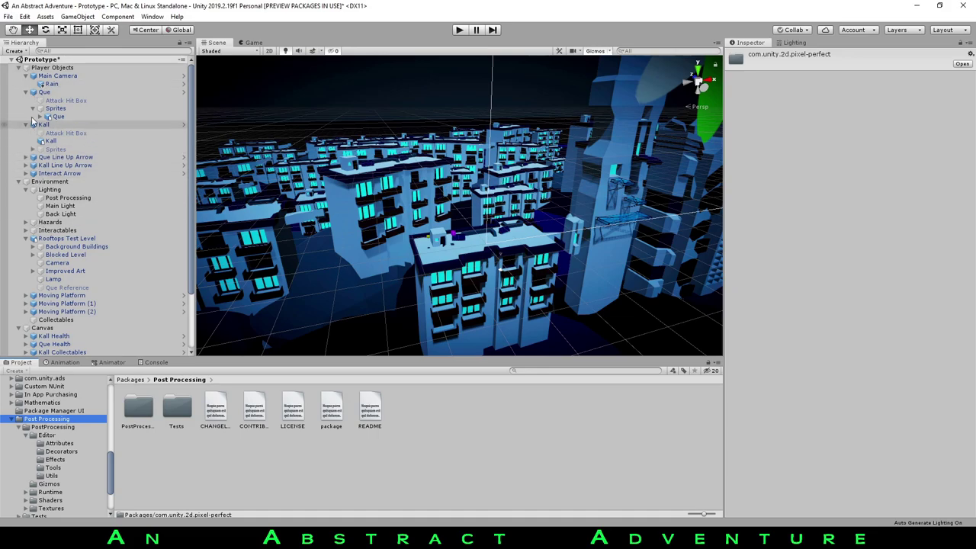
# Check the Post Process Layer on Main Camera, and review the Post Processing object's volume overrides
pyautogui.click(45, 86)
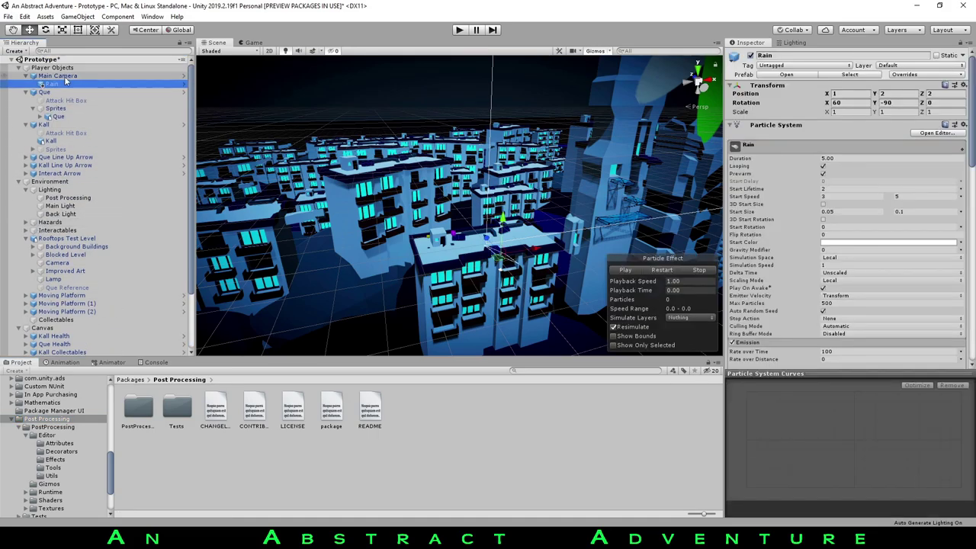
pyautogui.click(57, 76)
pyautogui.scroll(-5, 802, 210)
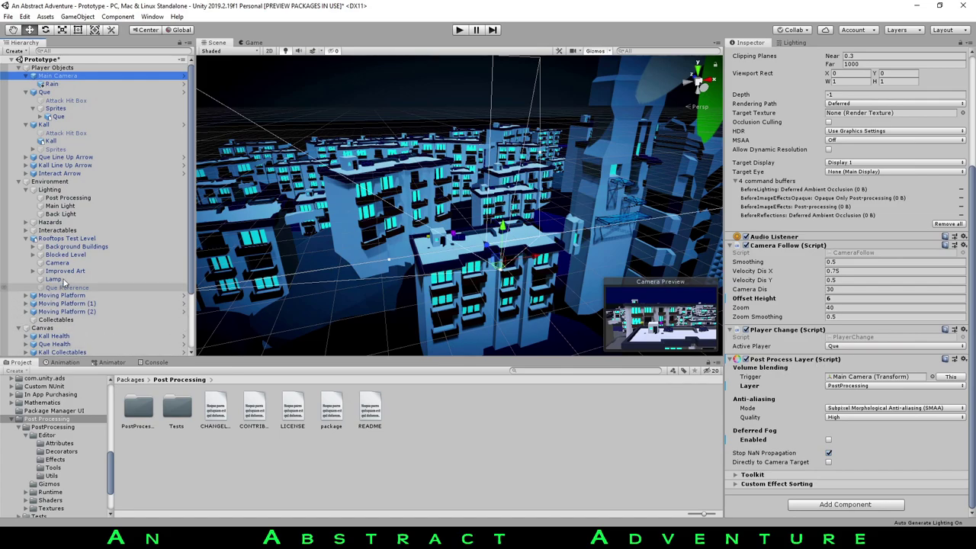
pyautogui.click(67, 198)
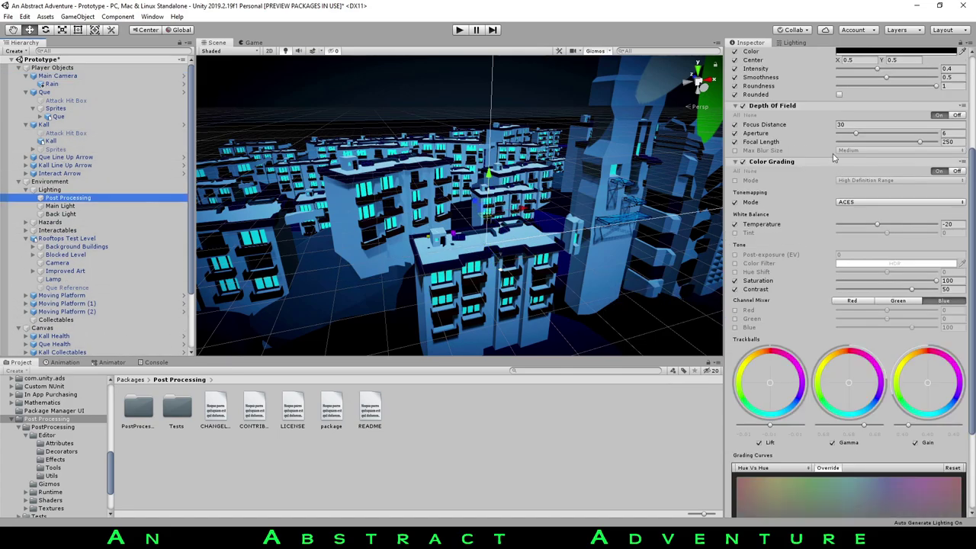
pyautogui.scroll(5, 785, 239)
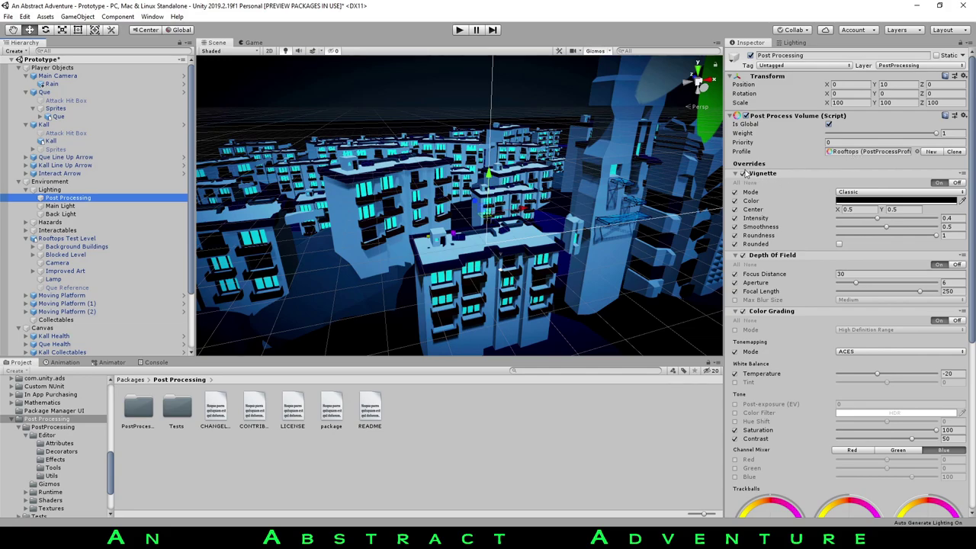
# Show the Game view and toggle the Vignette override off and on to compare its effect
pyautogui.click(254, 43)
pyautogui.click(743, 174)
pyautogui.click(742, 174)
pyautogui.click(742, 174)
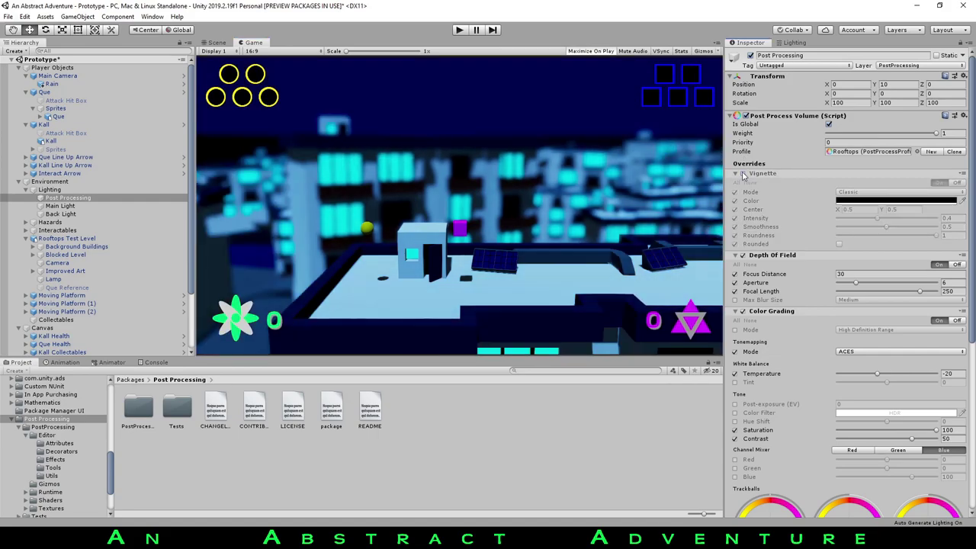
pyautogui.click(742, 174)
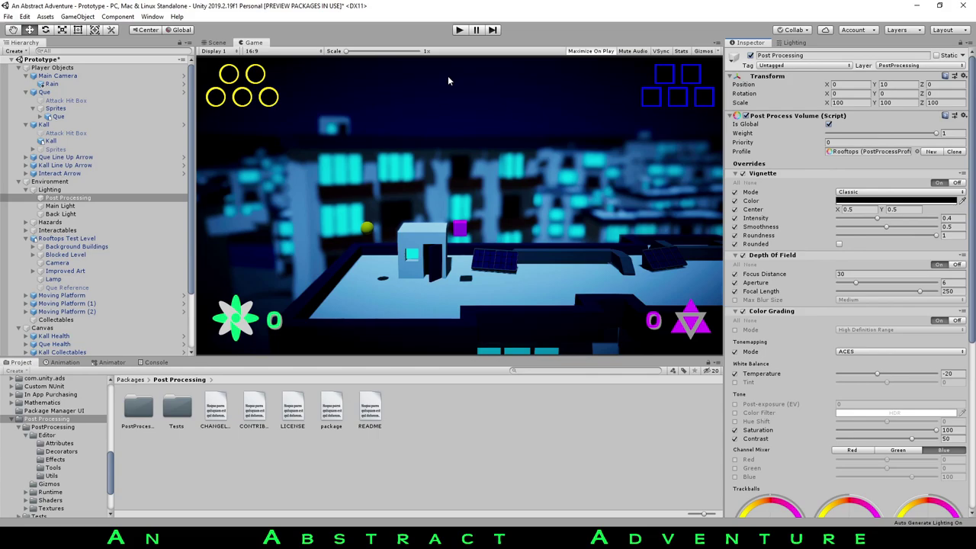
# Toggle the Depth Of Field and Color Grading overrides off and on to compare their effects in the game image
pyautogui.click(743, 256)
pyautogui.click(743, 257)
pyautogui.click(743, 257)
pyautogui.click(744, 257)
pyautogui.click(743, 312)
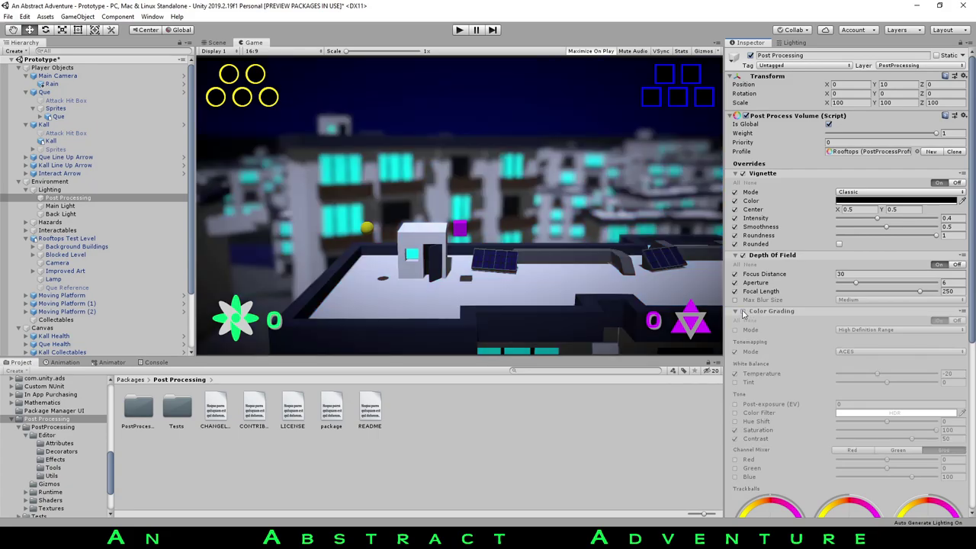
pyautogui.click(744, 312)
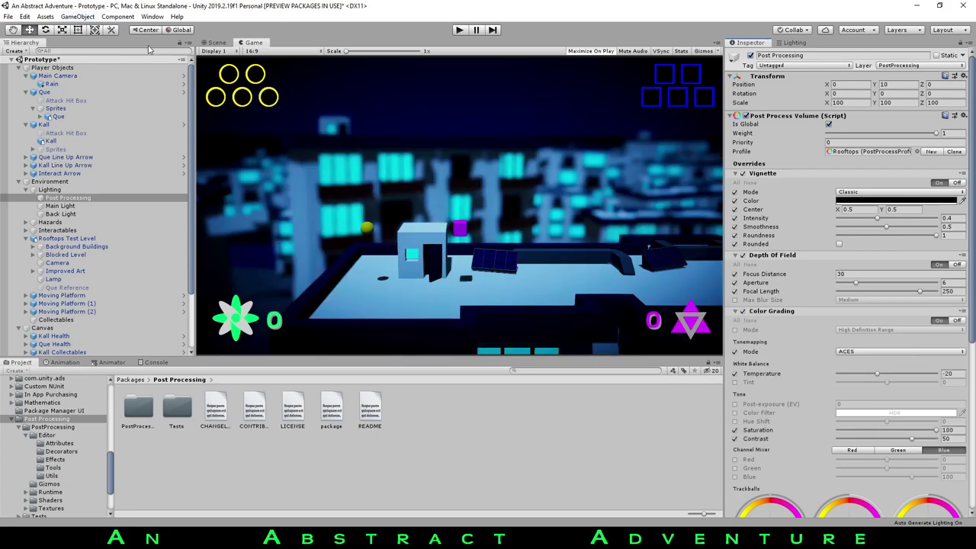
# Examine the rooftops close up in the Scene view and compare them with the Game view
pyautogui.click(214, 50)
pyautogui.click(216, 47)
pyautogui.click(223, 42)
pyautogui.scroll(6, 450, 139)
pyautogui.moveTo(450, 138); pyautogui.dragTo(422, 163, button='middle')
pyautogui.keyDown('alt'); pyautogui.moveTo(421, 163); pyautogui.dragTo(377, 89); pyautogui.keyUp('alt')
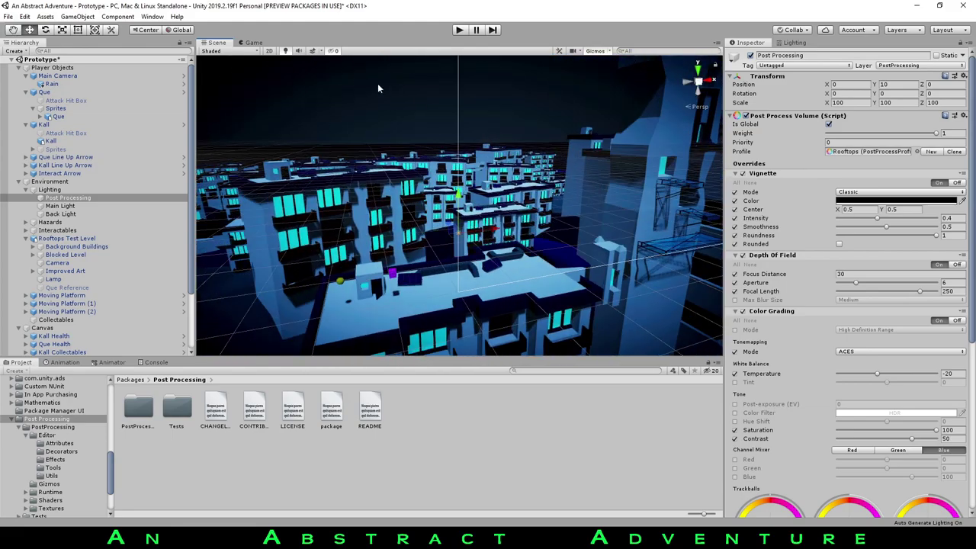
pyautogui.click(252, 43)
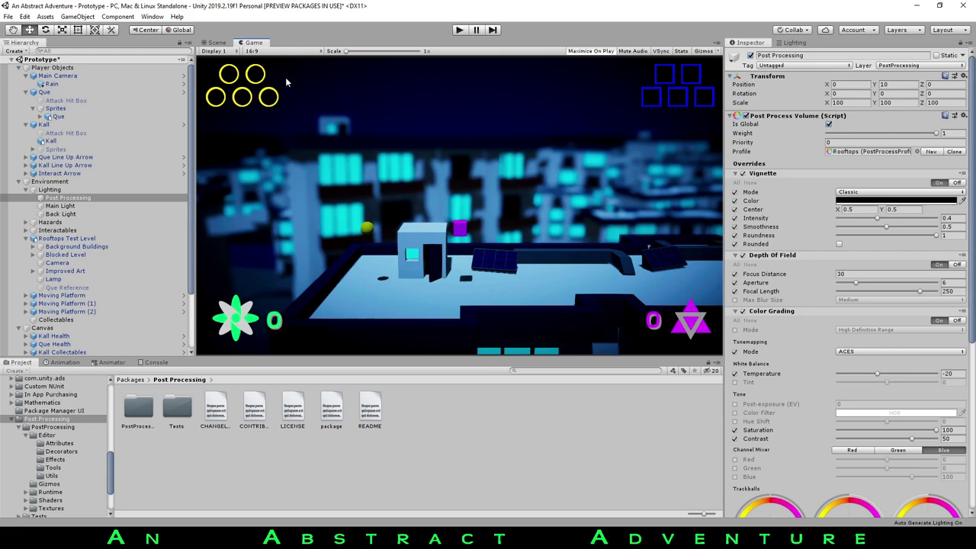
# Return to the Scene view and examine the whole city from afar and the front building up close
pyautogui.click(213, 43)
pyautogui.keyDown('alt'); pyautogui.moveTo(411, 198); pyautogui.dragTo(458, 164); pyautogui.keyUp('alt')
pyautogui.moveTo(434, 144); pyautogui.dragTo(445, 244, button='middle')
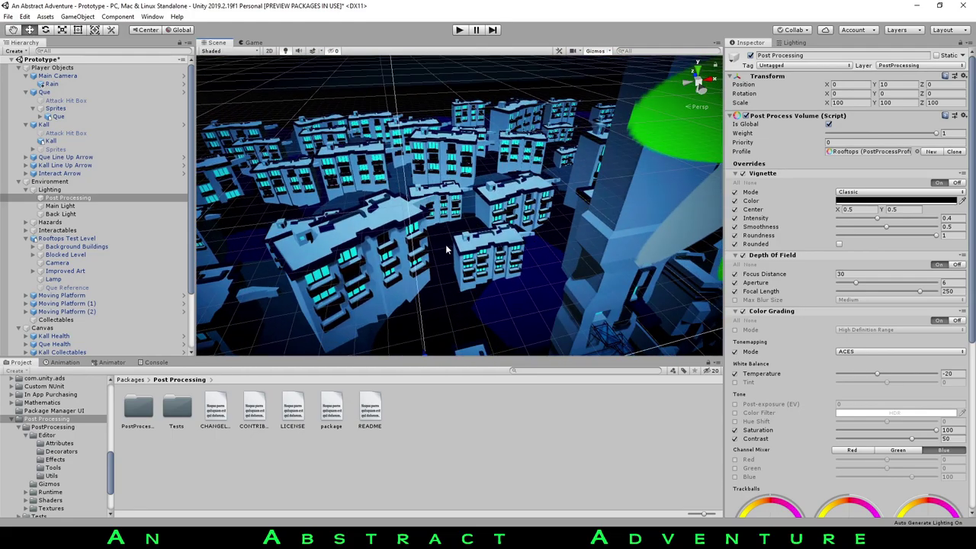
pyautogui.scroll(-5, 446, 244)
pyautogui.moveTo(336, 206); pyautogui.dragTo(460, 214, button='middle')
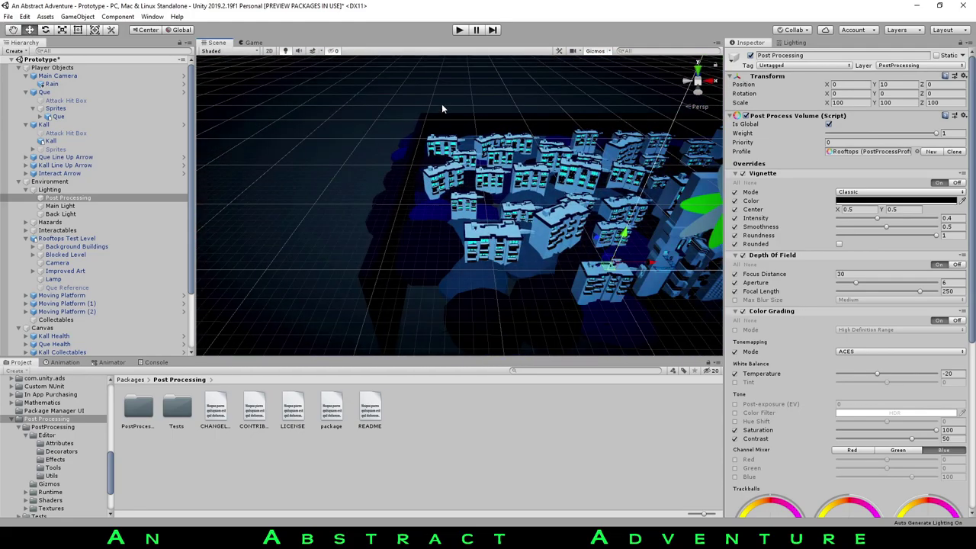
pyautogui.moveTo(577, 115); pyautogui.dragTo(486, 132, button='middle')
pyautogui.scroll(3, 485, 132)
pyautogui.scroll(5, 404, 107)
pyautogui.moveTo(404, 107); pyautogui.dragTo(366, 292, button='middle')
pyautogui.scroll(3, 388, 124)
pyautogui.keyDown('alt'); pyautogui.moveTo(412, 138); pyautogui.dragTo(455, 105); pyautogui.keyUp('alt')
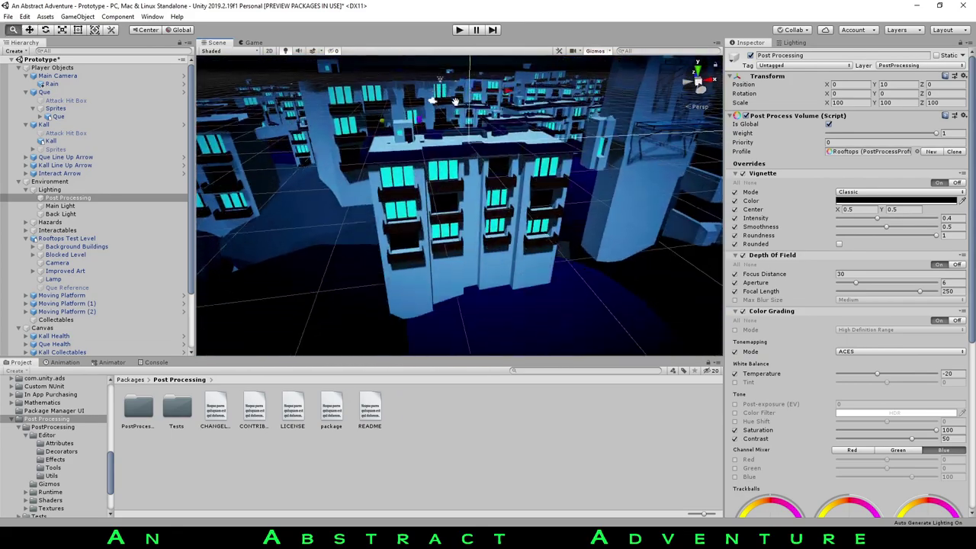
# Show the Game view and review the Color Grading settings, trackballs and grading curves
pyautogui.click(253, 43)
pyautogui.scroll(-10, 818, 254)
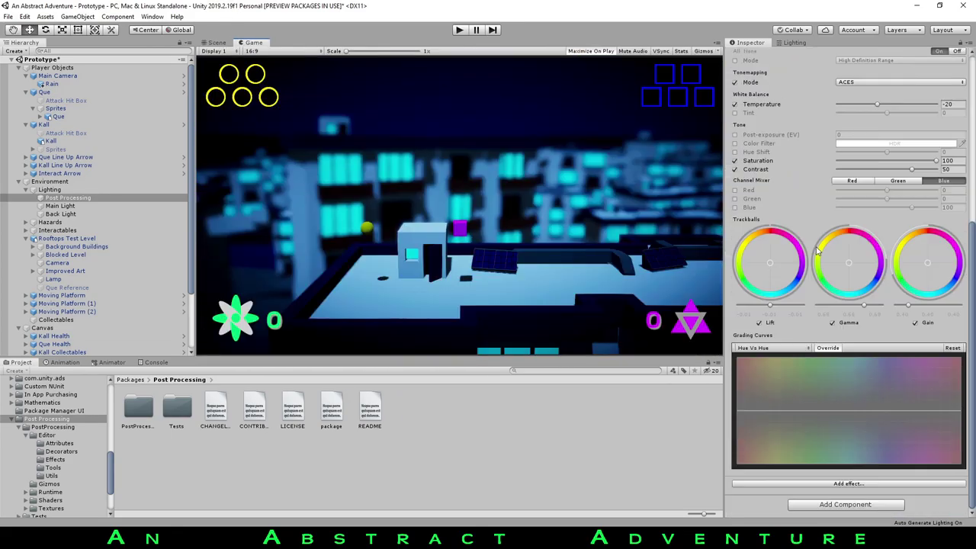
pyautogui.scroll(6, 815, 249)
pyautogui.scroll(-4, 817, 229)
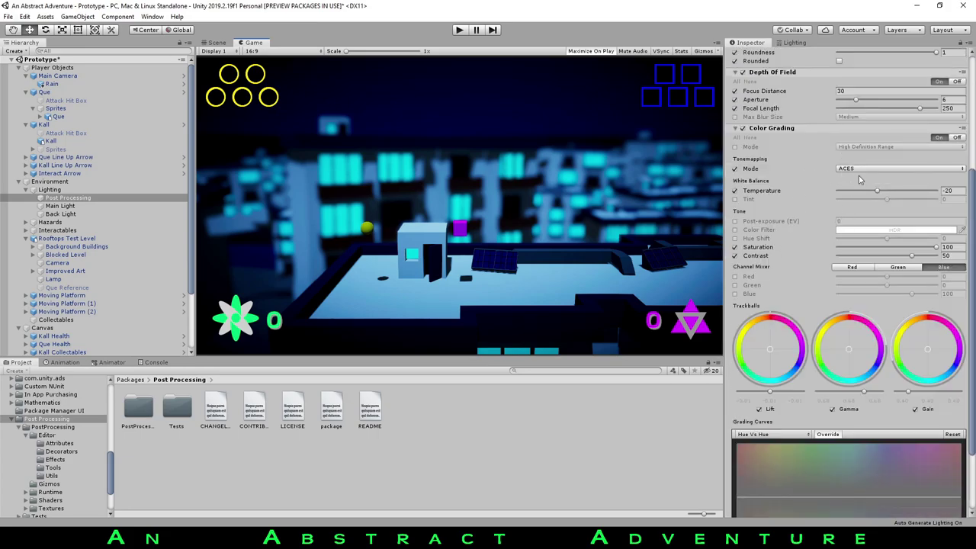
# Toggle the Temperature override, and try different Temperature and Saturation values, undoing each change
pyautogui.click(734, 190)
pyautogui.click(734, 190)
pyautogui.moveTo(878, 191); pyautogui.dragTo(724, 197)
pyautogui.hotkey('ctrl', 'z')
pyautogui.moveTo(875, 247); pyautogui.dragTo(937, 256)
pyautogui.hotkey('ctrl', 'z')
# Try different Lift and Gain trackball offsets in Color Grading, undoing each change
pyautogui.moveTo(771, 391); pyautogui.dragTo(761, 411)
pyautogui.hotkey('ctrl', 'z')
pyautogui.hotkey('ctrl', 'z')
pyautogui.moveTo(905, 390); pyautogui.dragTo(945, 387)
pyautogui.hotkey('ctrl', 'z')
# Enable the Post-exposure (EV) override, try a different exposure value, and undo the value change
pyautogui.click(733, 221)
pyautogui.moveTo(762, 222); pyautogui.dragTo(888, 233)
pyautogui.hotkey('ctrl', 'z')
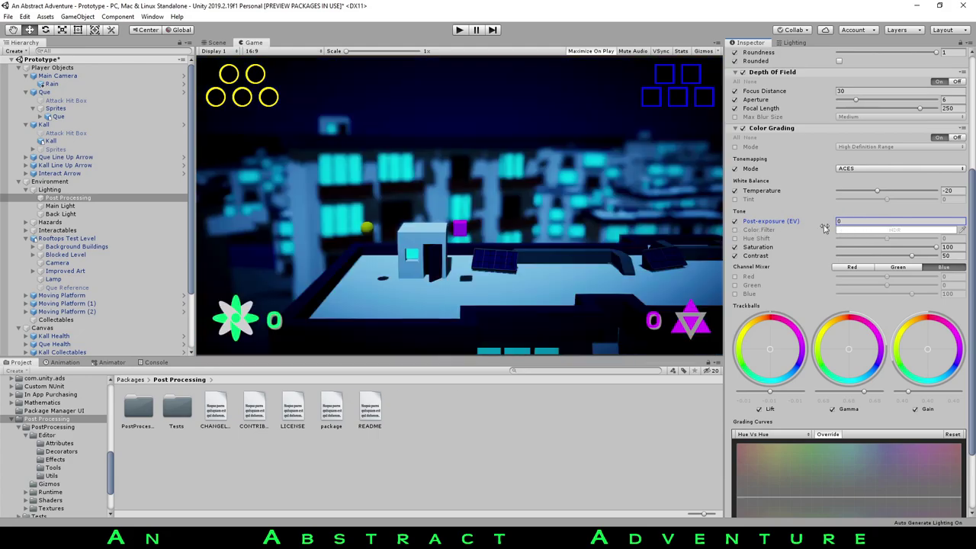
# Enable the Hue Shift override in Color Grading, try shifting the hue to -180, undo the change and disable the override
pyautogui.hotkey('ctrl', 'z')
pyautogui.click(734, 239)
pyautogui.moveTo(888, 239); pyautogui.dragTo(760, 247)
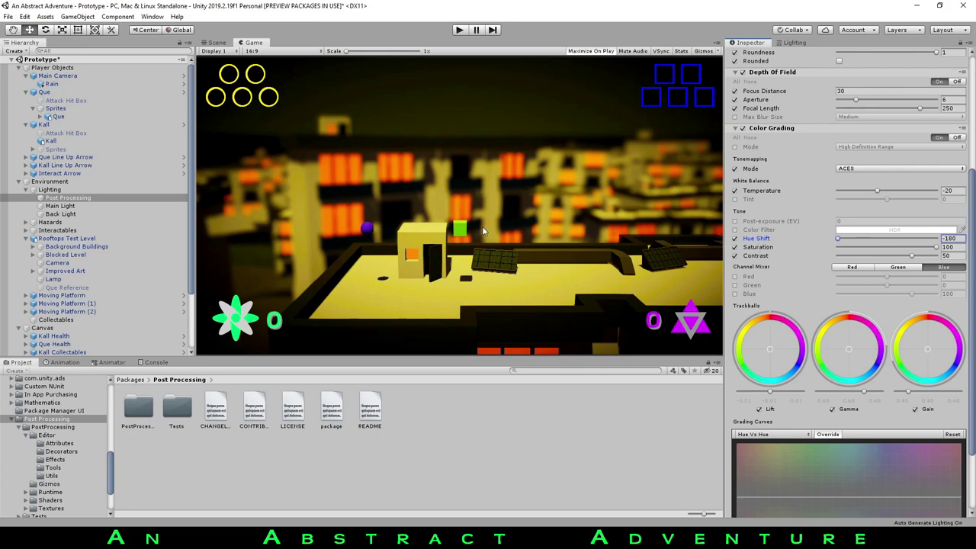
pyautogui.moveTo(838, 238); pyautogui.dragTo(703, 270)
pyautogui.moveTo(862, 239); pyautogui.dragTo(742, 239)
pyautogui.hotkey('ctrl', 'z')
pyautogui.click(735, 238)
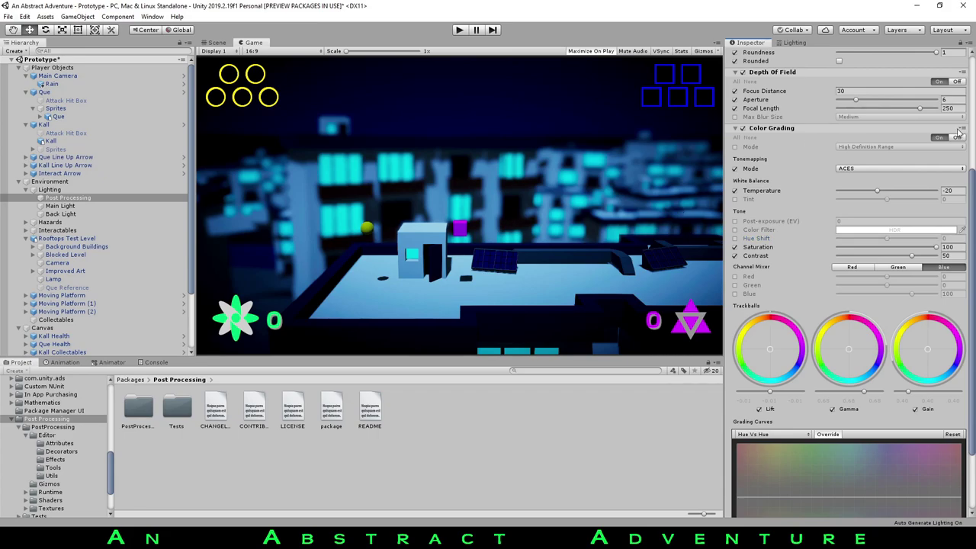
# Turn the Post Processing object off and back on to compare the Game view without and with its effects
pyautogui.scroll(5, 958, 134)
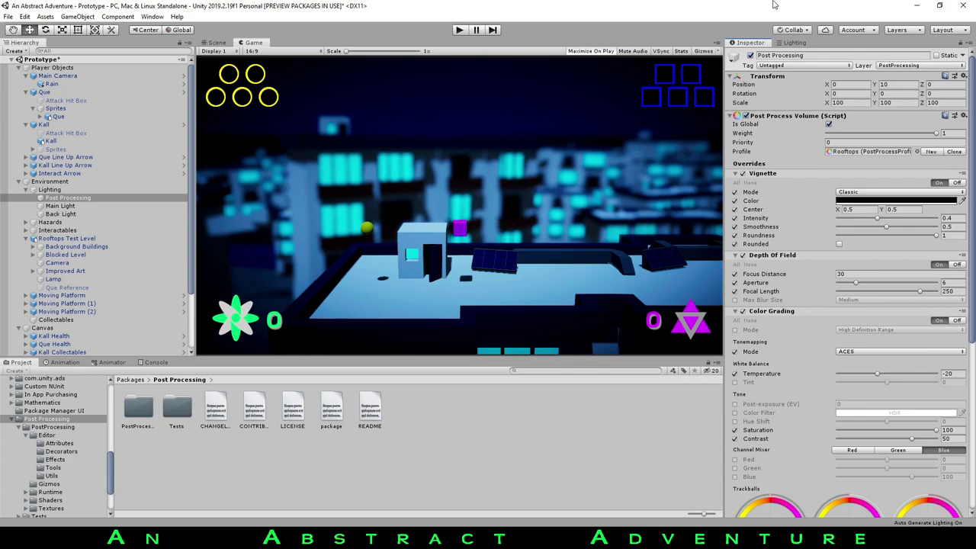
pyautogui.click(751, 55)
pyautogui.click(750, 56)
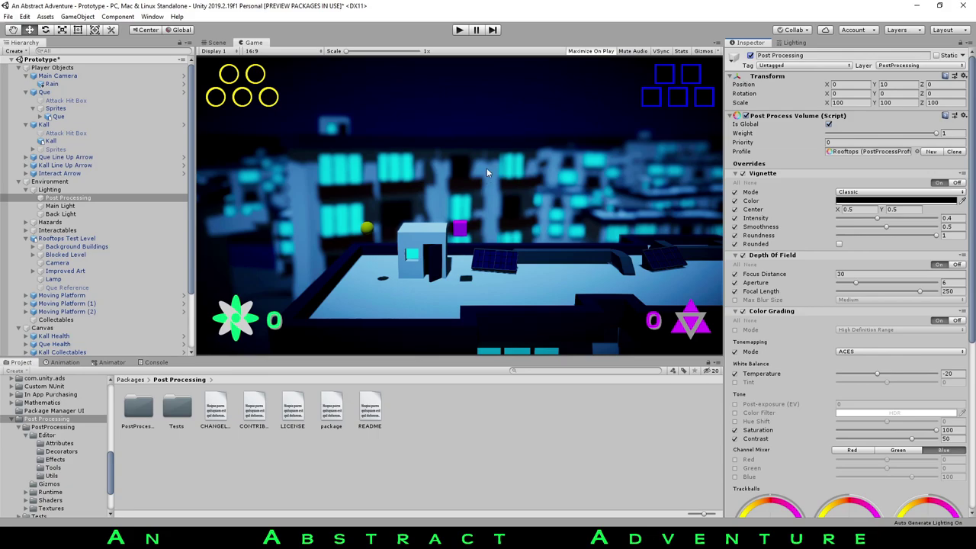
# Look around the rooftop city in the Scene view, and return to the Game view with the post processing settings
pyautogui.scroll(-5, 765, 236)
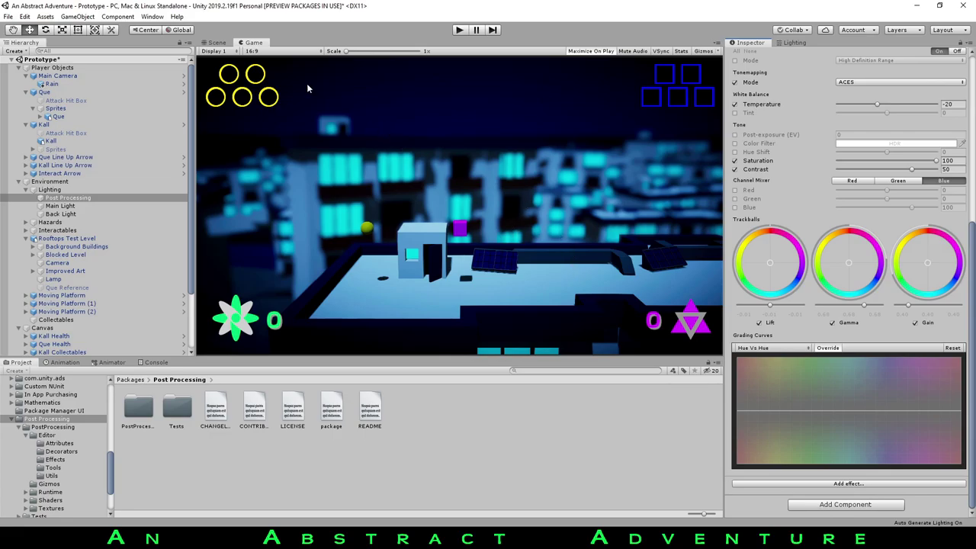
pyautogui.click(216, 43)
pyautogui.moveTo(477, 222); pyautogui.dragTo(382, 225, button='middle')
pyautogui.keyDown('alt'); pyautogui.moveTo(381, 225); pyautogui.dragTo(487, 229, button='right'); pyautogui.keyUp('alt')
pyautogui.moveTo(487, 229); pyautogui.dragTo(547, 206, button='middle')
pyautogui.moveTo(546, 206); pyautogui.dragTo(320, 14, button='right')
pyautogui.click(254, 43)
pyautogui.scroll(5, 786, 178)
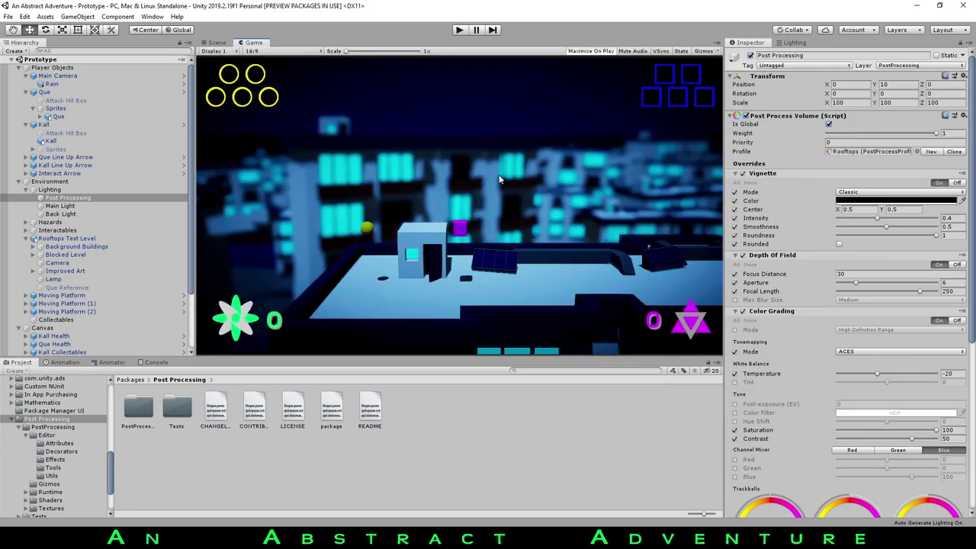
# Check the topic list in Notepad, and review the Post Processing object's Vignette, Depth Of Field and Color Grading settings
pyautogui.click(597, 538)
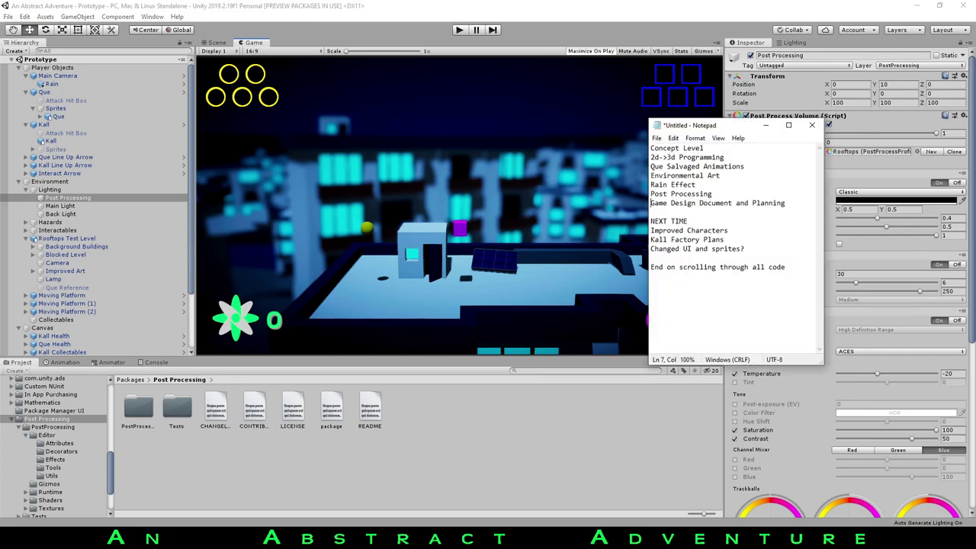
pyautogui.click(627, 403)
pyautogui.click(44, 196)
pyautogui.scroll(-5, 851, 261)
pyautogui.scroll(3, 852, 260)
pyautogui.scroll(-3, 851, 261)
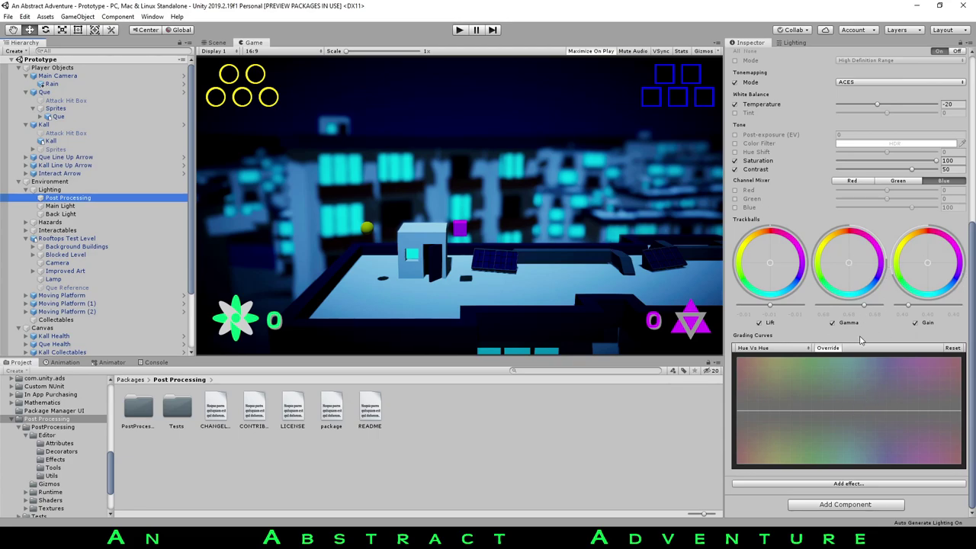
pyautogui.scroll(5, 865, 343)
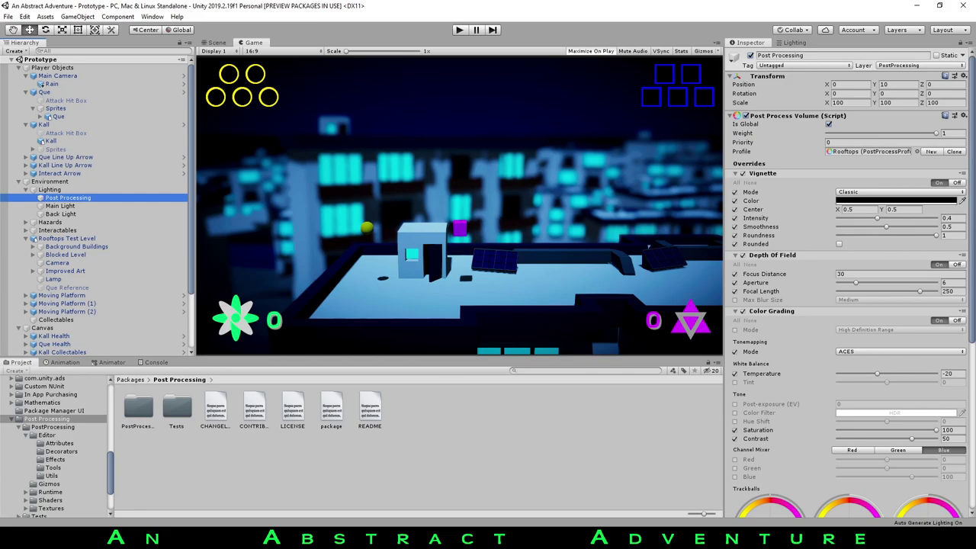
# Highlight the Post Processing and Game Design Document and Planning lines in the Notepad topic list, and leave the notes
pyautogui.hotkey('alt', 'Tab')
pyautogui.moveTo(784, 204); pyautogui.dragTo(650, 193)
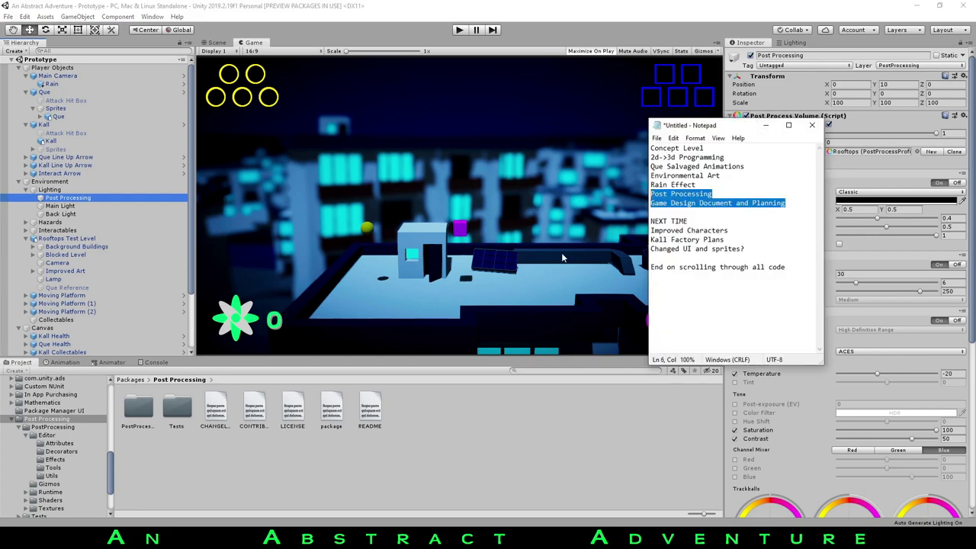
pyautogui.click(530, 417)
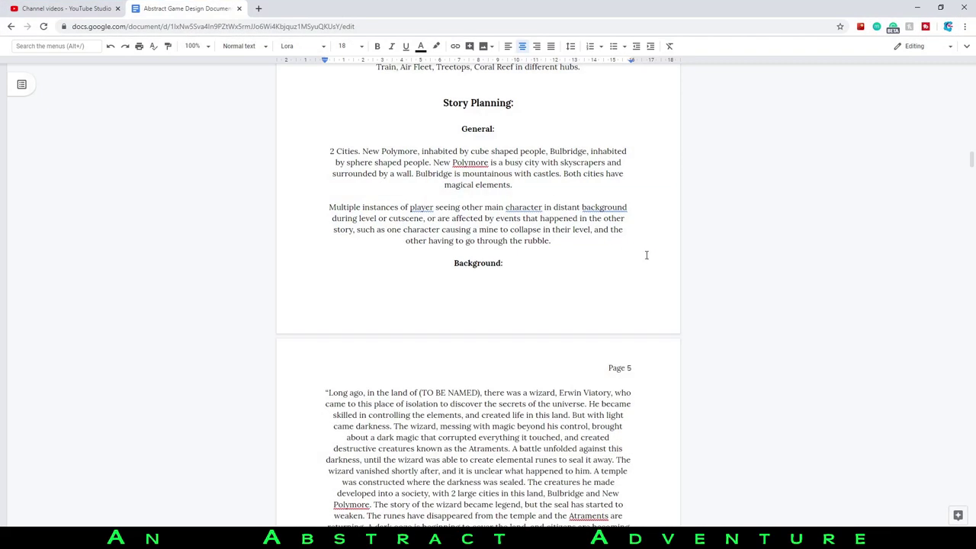
# Skim the Abstract Game Design Document in Google Docs from its first page, and return to the Story Planning section
pyautogui.moveTo(972, 159); pyautogui.dragTo(943, 57)
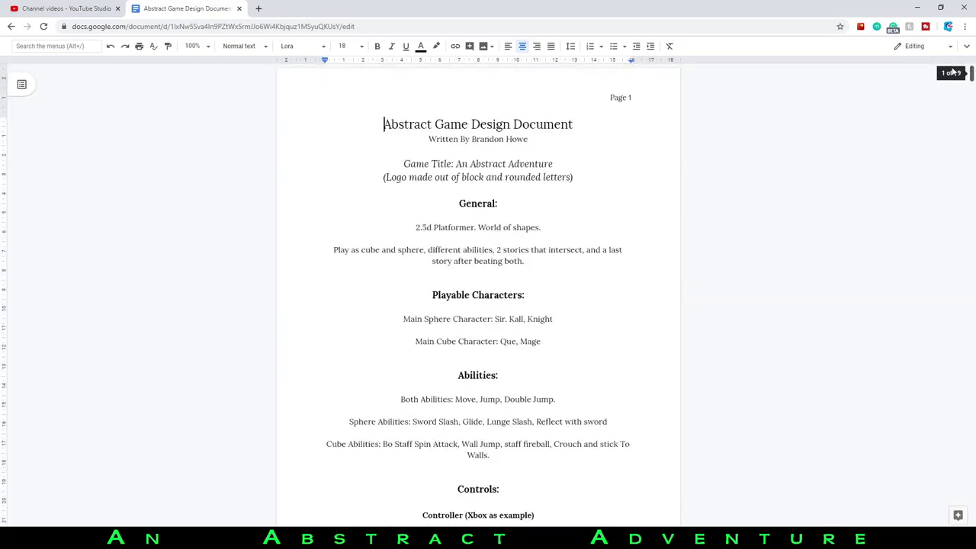
pyautogui.scroll(-6, 793, 99)
pyautogui.scroll(-6, 806, 173)
pyautogui.moveTo(972, 114); pyautogui.dragTo(927, 255)
pyautogui.scroll(8, 712, 267)
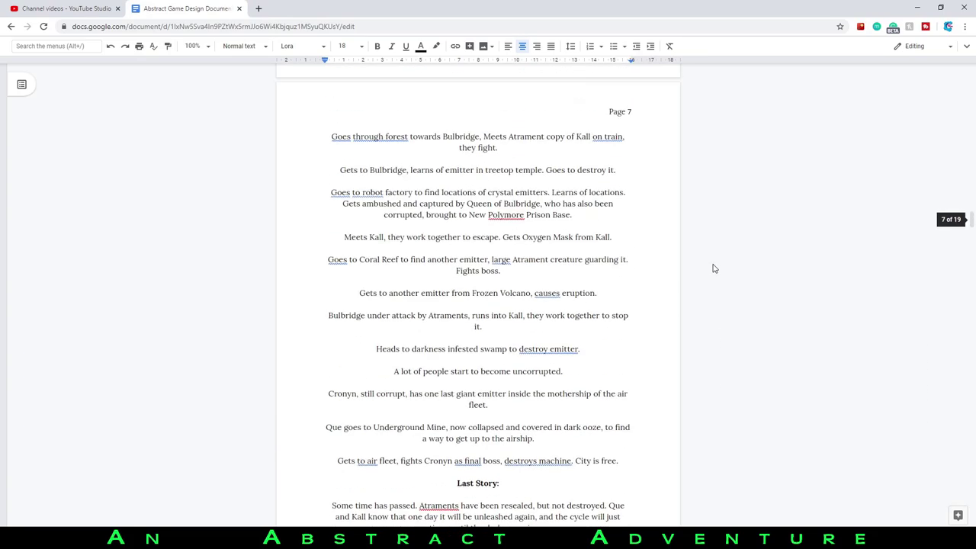
pyautogui.scroll(15, 757, 259)
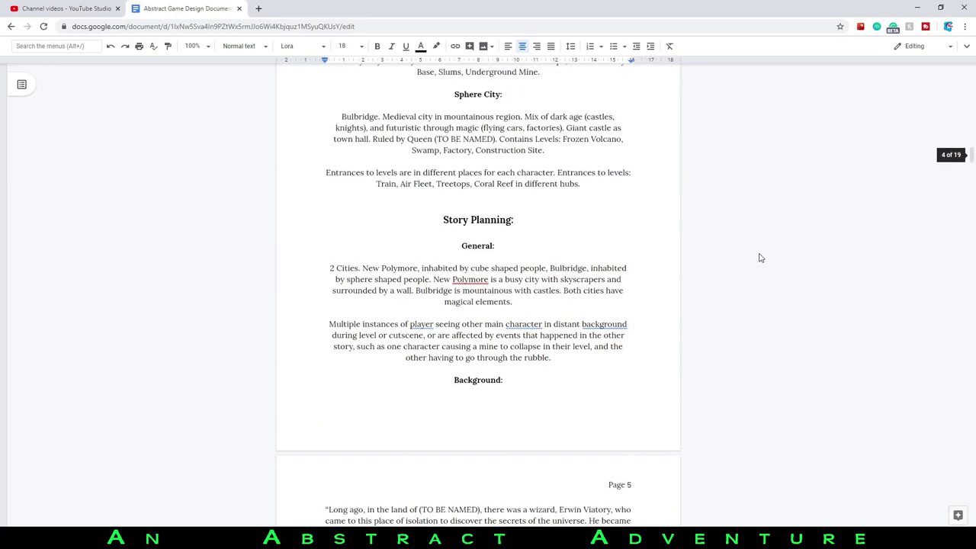
pyautogui.scroll(2, 759, 257)
pyautogui.scroll(-5, 759, 255)
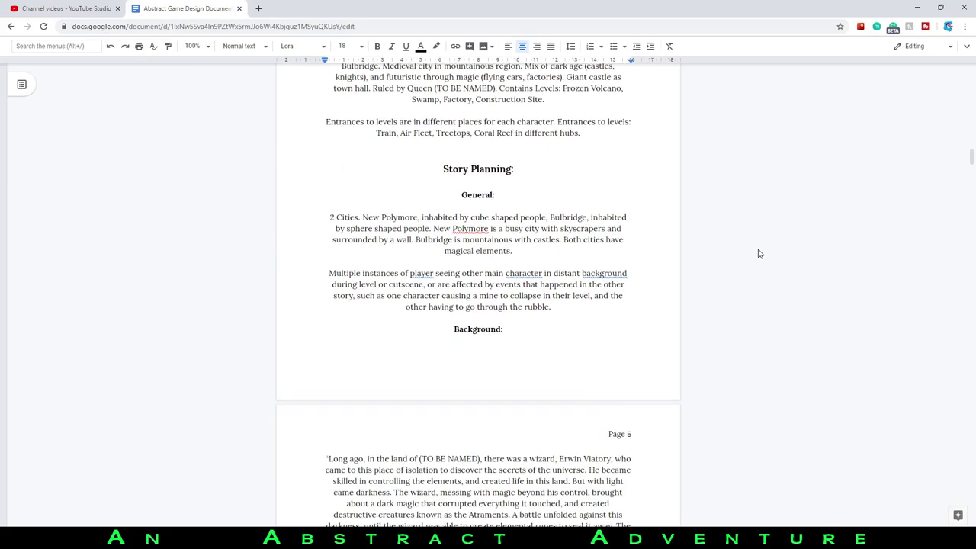
pyautogui.scroll(-3, 757, 254)
# Highlight the whole background story paragraph on page 5, and point out the wizard and the Atraments in it
pyautogui.moveTo(323, 153); pyautogui.dragTo(526, 313)
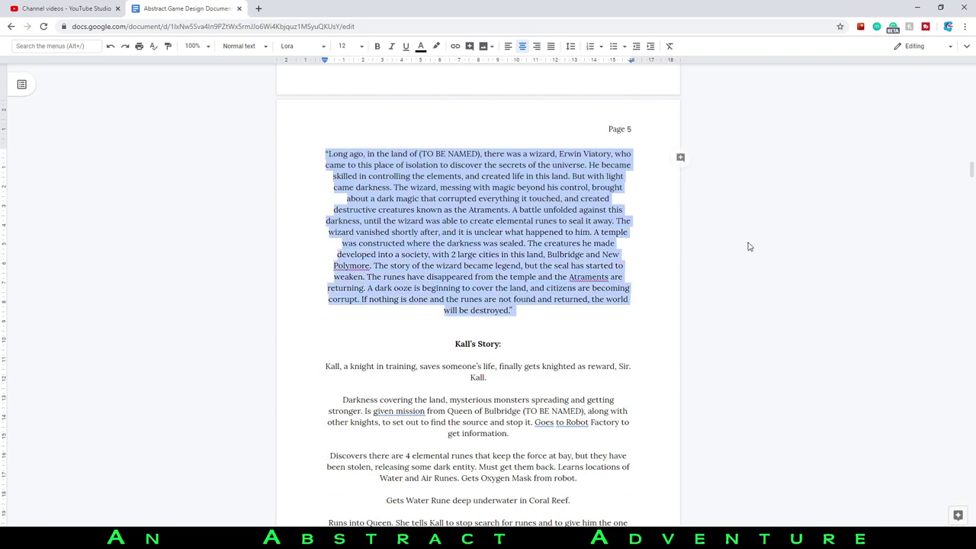
pyautogui.scroll(3, 731, 267)
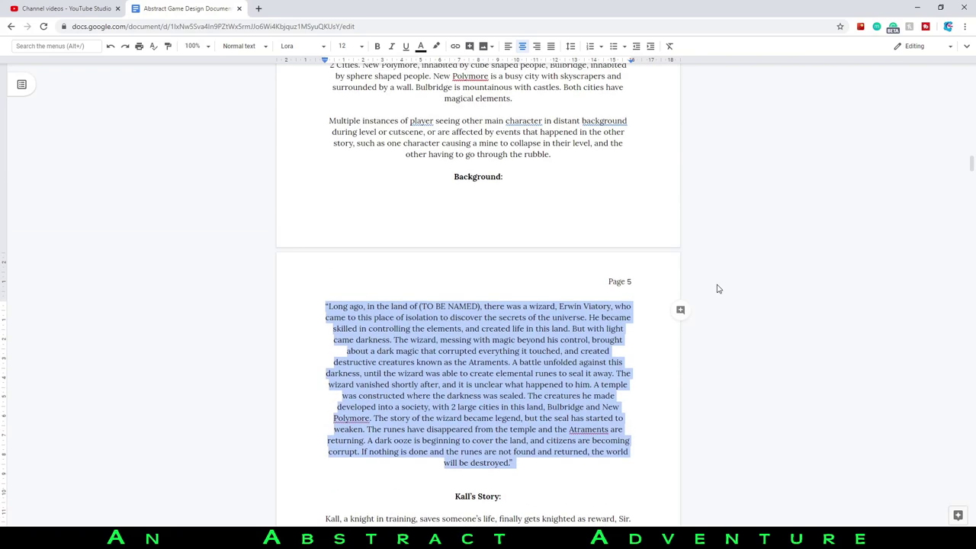
pyautogui.scroll(-1, 727, 298)
pyautogui.click(731, 298)
pyautogui.scroll(-3, 724, 229)
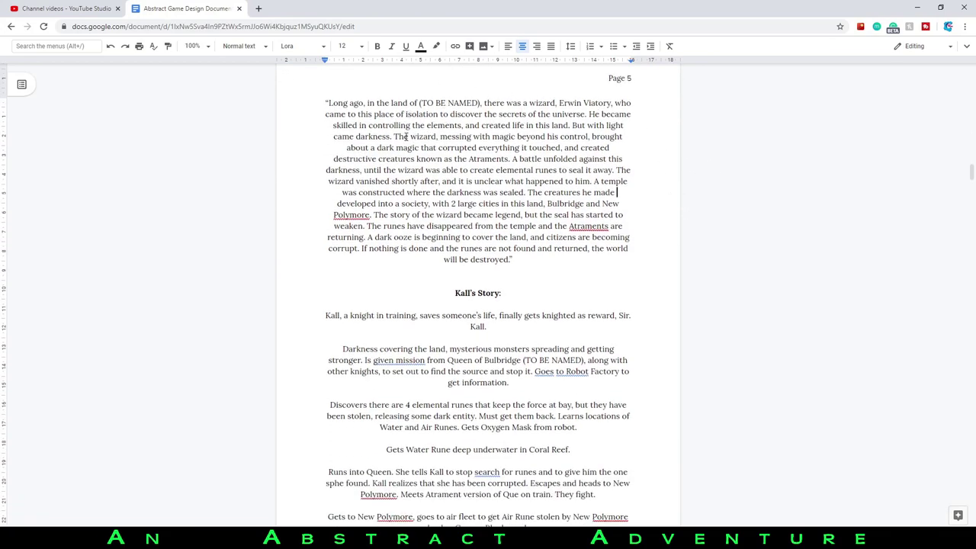
pyautogui.doubleClick(412, 136)
pyautogui.click(409, 149)
pyautogui.scroll(1, 407, 181)
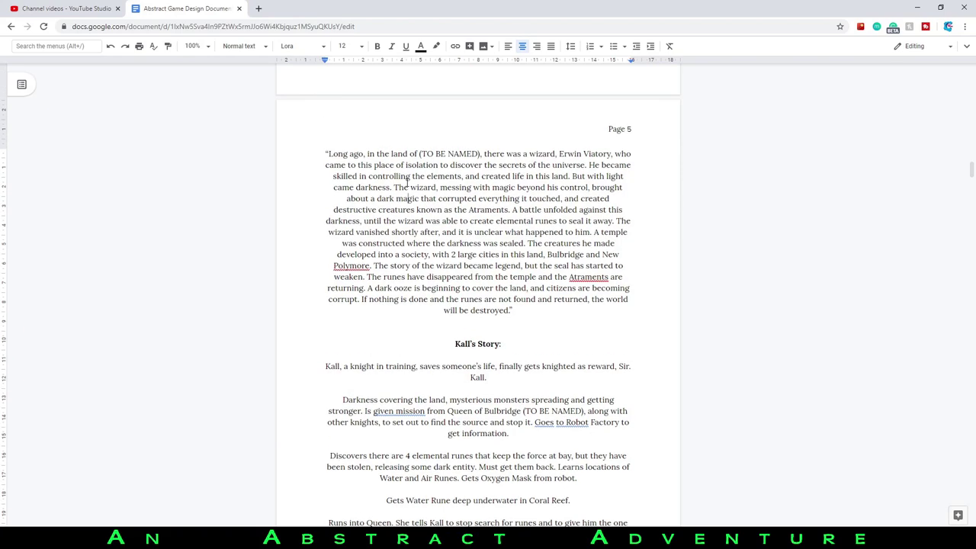
pyautogui.doubleClick(480, 213)
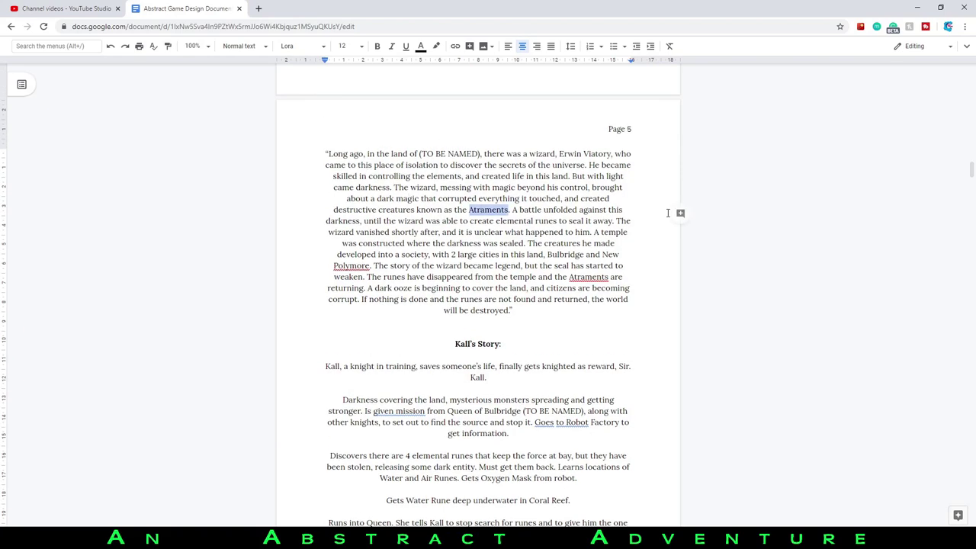
pyautogui.click(562, 221)
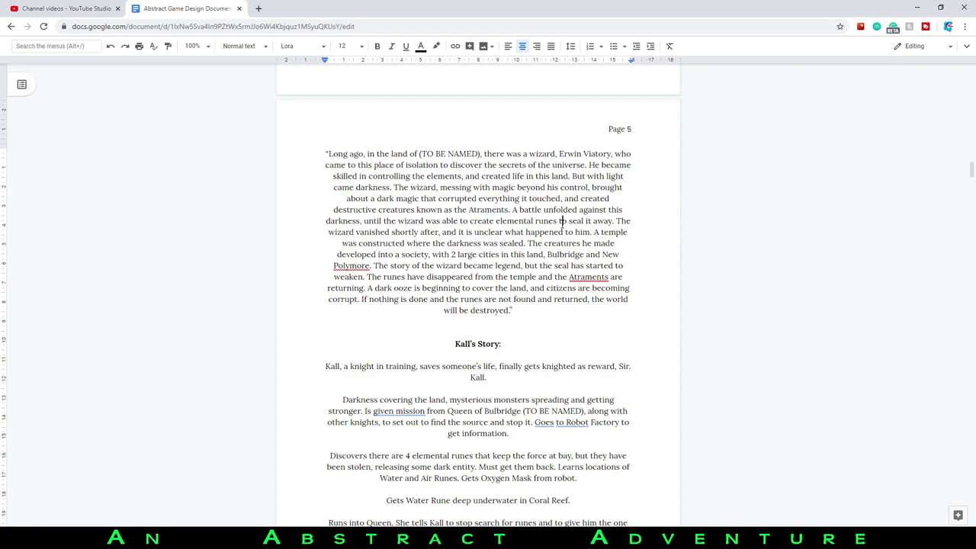
# Highlight the background story passages about the sealed darkness, the two large cities, the missing runes and the dark ooze
pyautogui.moveTo(507, 221); pyautogui.dragTo(501, 255)
pyautogui.click(428, 253)
pyautogui.moveTo(440, 244); pyautogui.dragTo(552, 243)
pyautogui.moveTo(406, 255); pyautogui.dragTo(570, 255)
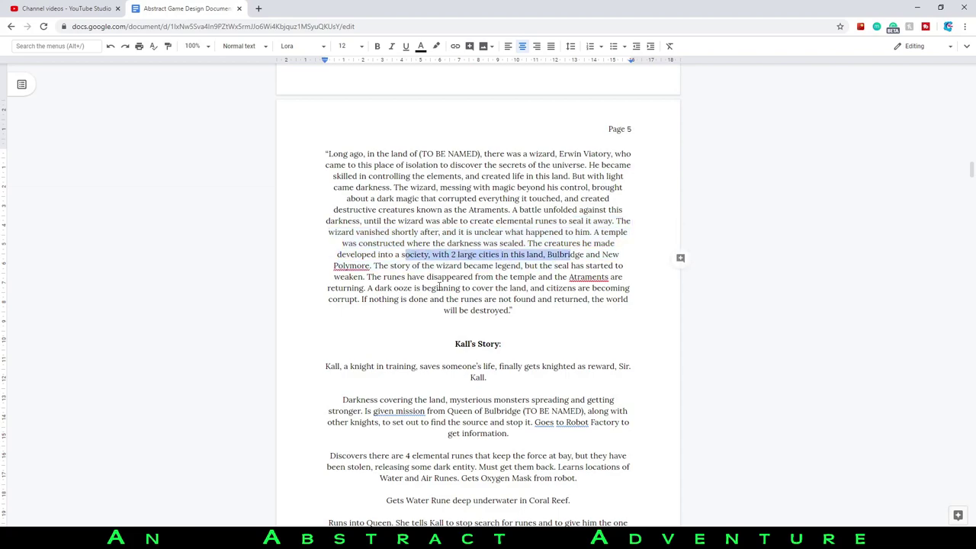
pyautogui.moveTo(399, 279); pyautogui.dragTo(550, 298)
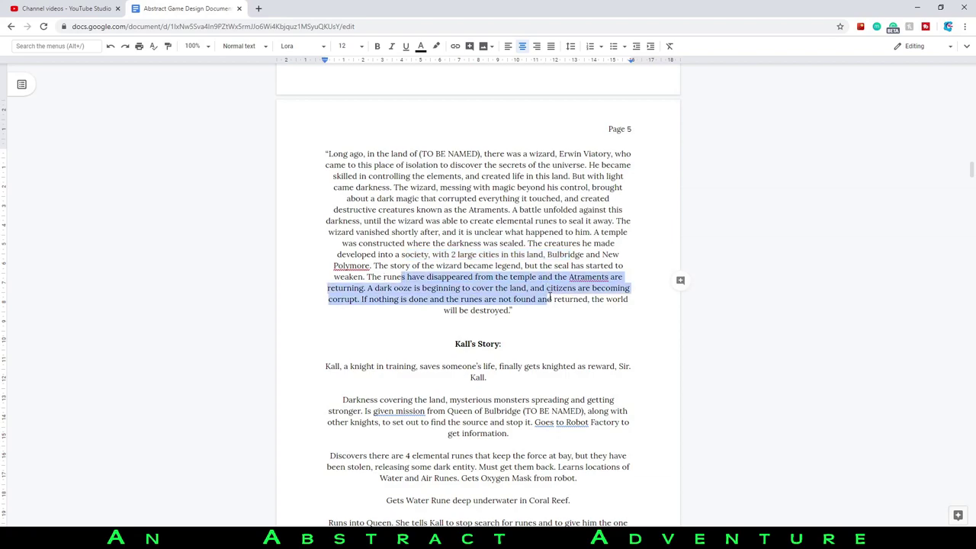
pyautogui.click(533, 256)
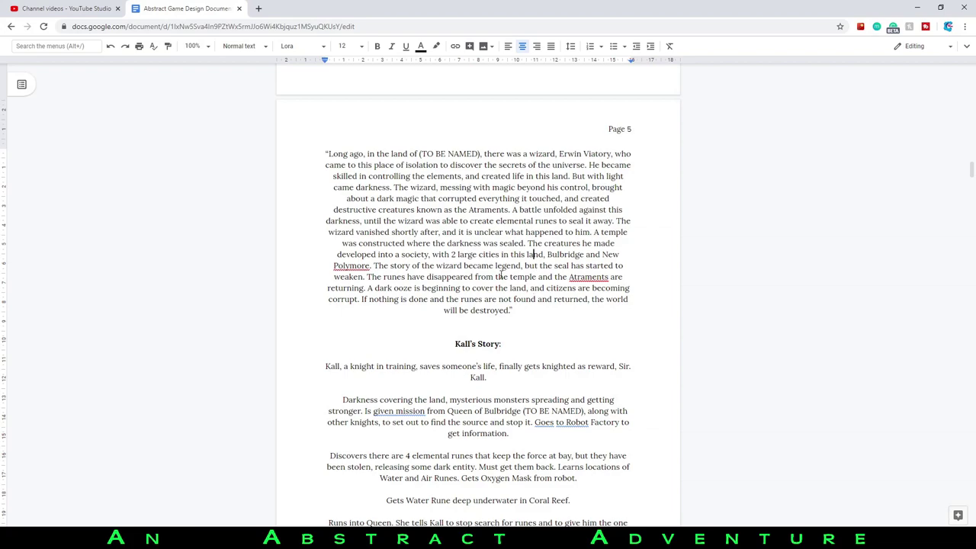
pyautogui.scroll(-1, 484, 278)
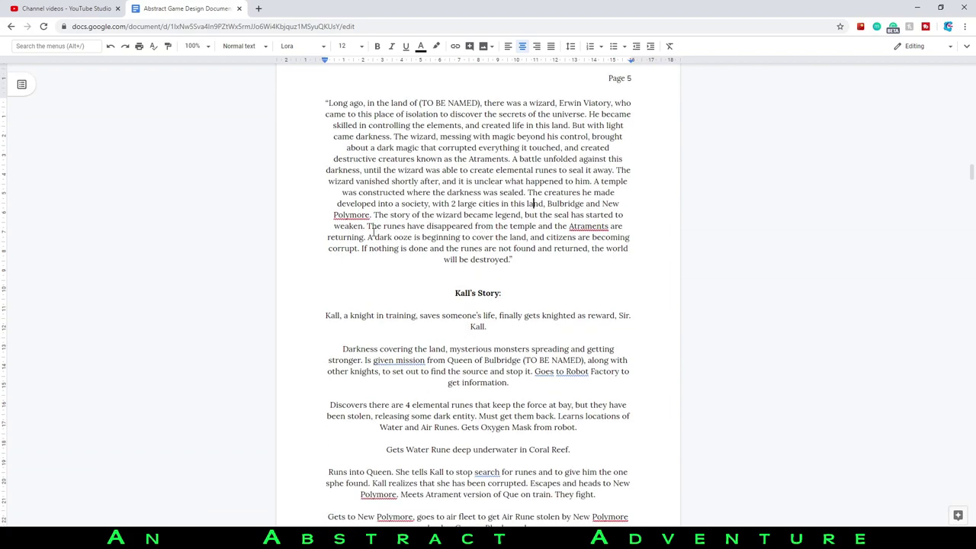
pyautogui.moveTo(373, 237); pyautogui.dragTo(565, 255)
pyautogui.click(471, 261)
# Skim through Kall's Story and Que's Story in the design document
pyautogui.scroll(-3, 533, 213)
pyautogui.scroll(-3, 409, 165)
pyautogui.scroll(2, 412, 165)
pyautogui.scroll(-10, 420, 166)
pyautogui.scroll(10, 425, 164)
pyautogui.scroll(1, 470, 191)
pyautogui.scroll(-6, 480, 206)
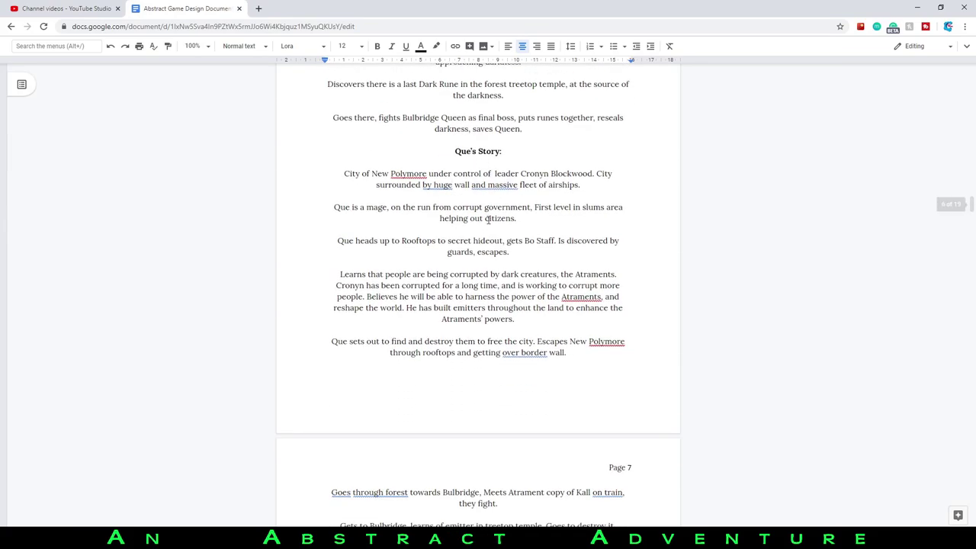
pyautogui.scroll(-3, 489, 218)
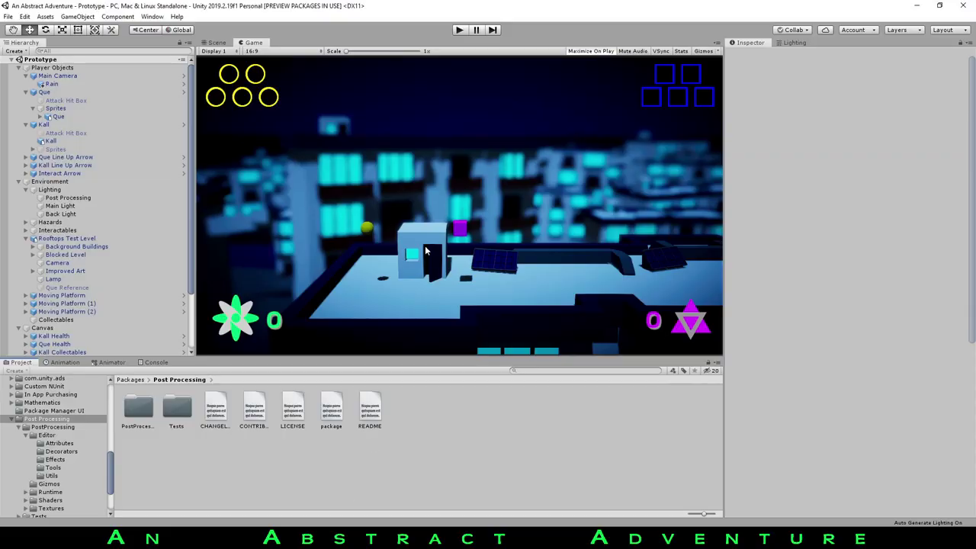
# Switch to Unity and inspect the rooftop city in the Scene view from another angle
pyautogui.click(218, 42)
pyautogui.moveTo(433, 135); pyautogui.dragTo(574, 309, button='middle')
pyautogui.scroll(-4, 483, 190)
pyautogui.moveTo(483, 191); pyautogui.dragTo(512, 182, button='middle')
pyautogui.keyDown('alt'); pyautogui.moveTo(511, 181); pyautogui.dragTo(470, 180); pyautogui.keyUp('alt')
pyautogui.scroll(3, 470, 180)
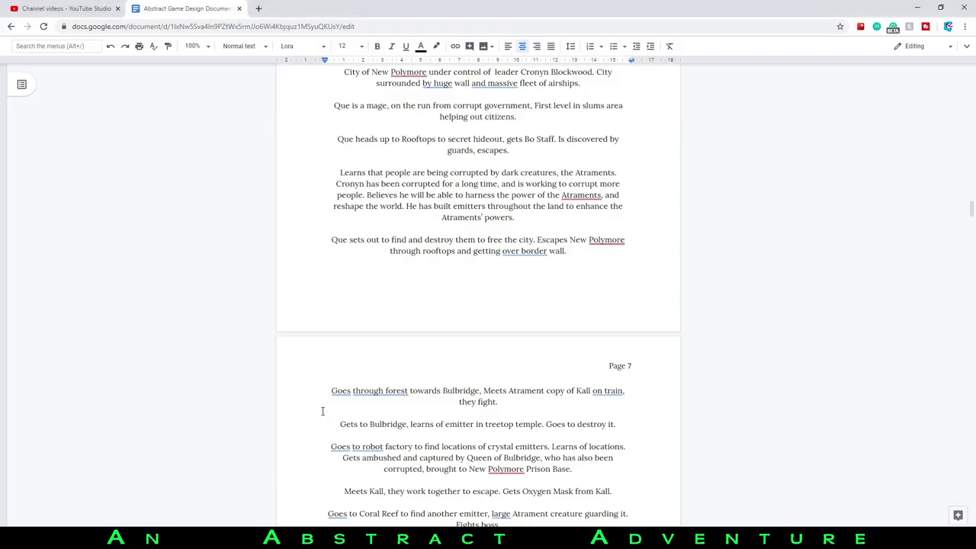
# Switch to the design document, skim the rest of Que's Story and the Last Story, and return to the background paragraph
pyautogui.scroll(-4, 374, 322)
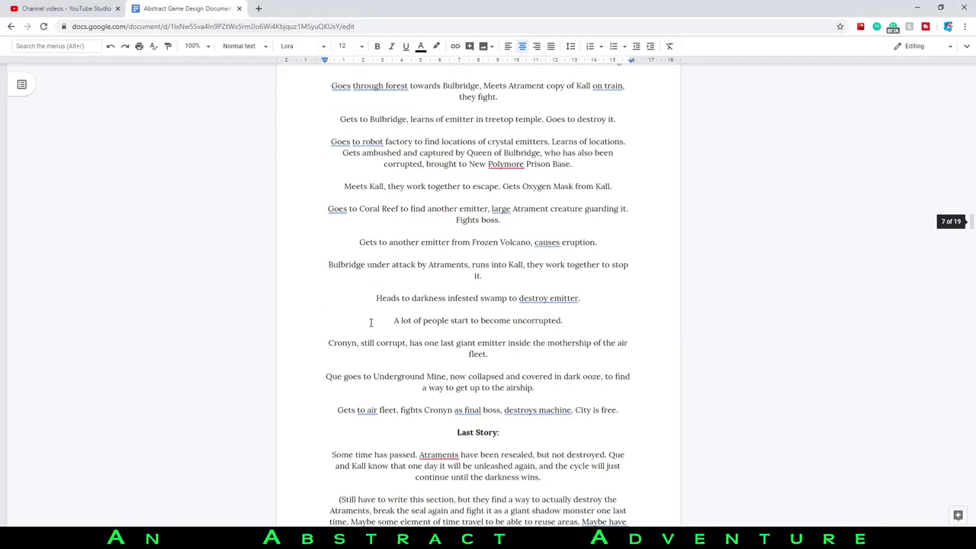
pyautogui.scroll(-4, 366, 321)
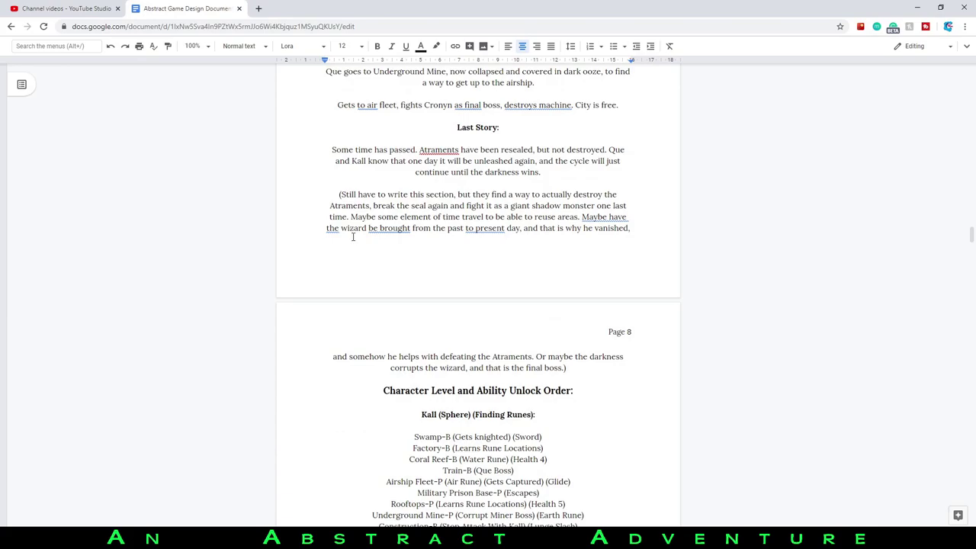
pyautogui.scroll(8, 353, 238)
pyautogui.scroll(12, 364, 245)
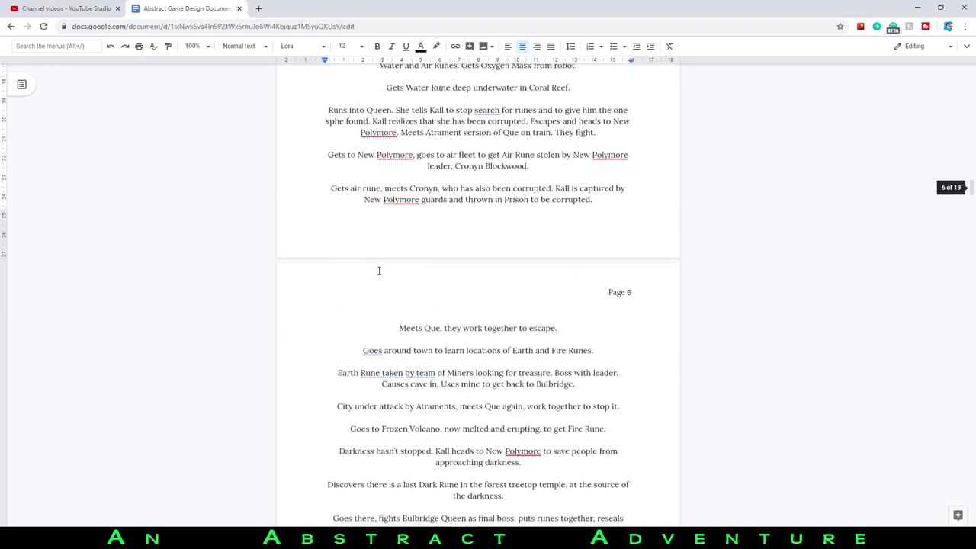
pyautogui.scroll(4, 433, 288)
pyautogui.scroll(-3, 434, 251)
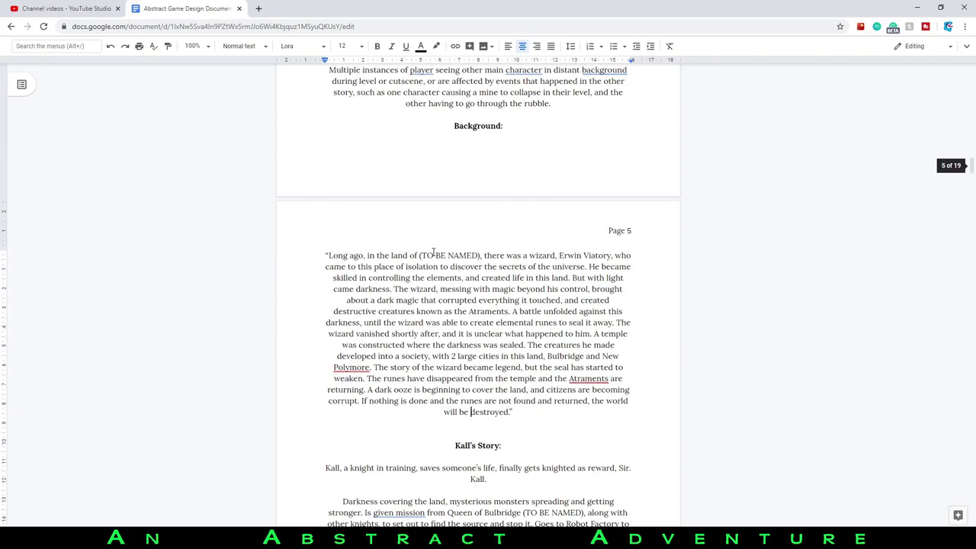
# Highlight the land's "(TO BE NAMED)" placeholder in the background story, and look over the surrounding text
pyautogui.moveTo(420, 255); pyautogui.dragTo(483, 253)
pyautogui.scroll(-5, 505, 296)
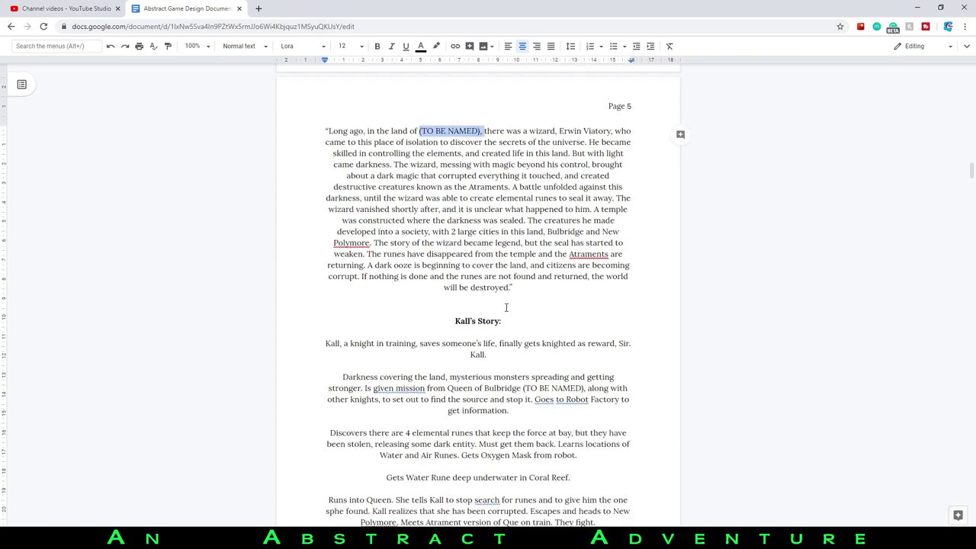
pyautogui.scroll(2, 488, 259)
pyautogui.moveTo(530, 209); pyautogui.dragTo(587, 217)
pyautogui.click(505, 329)
pyautogui.scroll(1, 506, 328)
pyautogui.scroll(2, 504, 328)
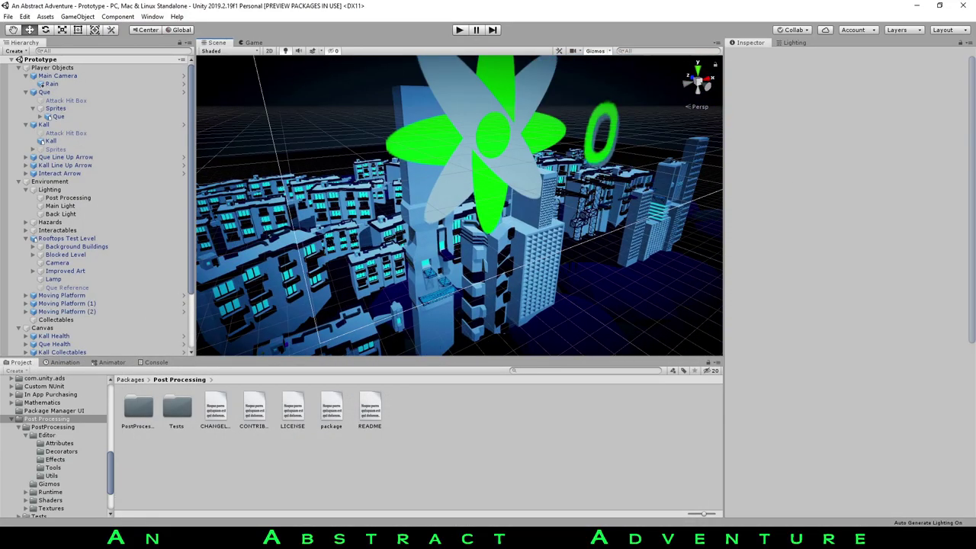
# Bring up the Notepad topic list over Unity, and place the text cursor on its last line
pyautogui.hotkey('alt', 'Tab')
pyautogui.click(730, 308)
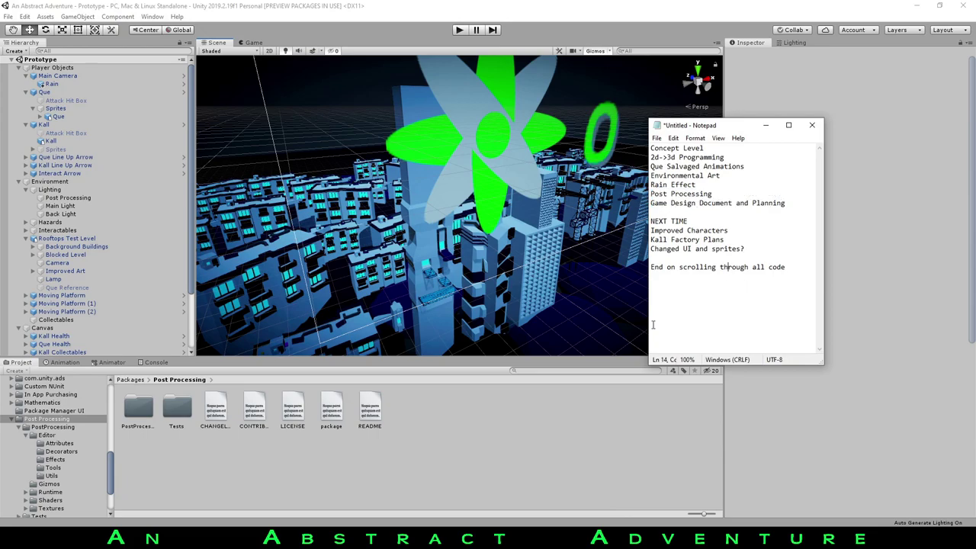
# Check the Notepad topic list, and examine the rooftop hut and the purple cube beside it up close in Unity's Scene view
pyautogui.hotkey('alt', 'Tab')
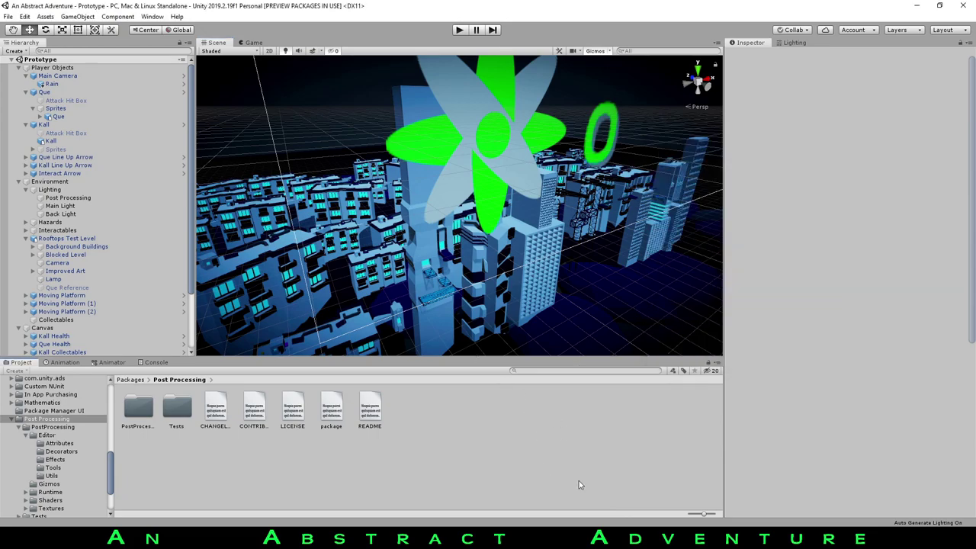
pyautogui.hotkey('alt', 'Tab')
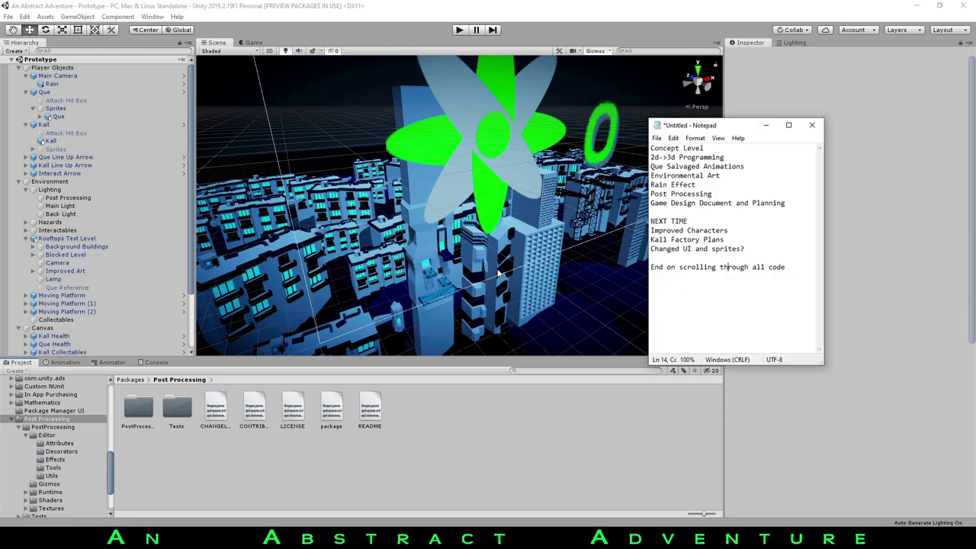
pyautogui.moveTo(427, 294); pyautogui.dragTo(446, 183, button='right')
pyautogui.scroll(5, 477, 178)
pyautogui.scroll(2, 444, 181)
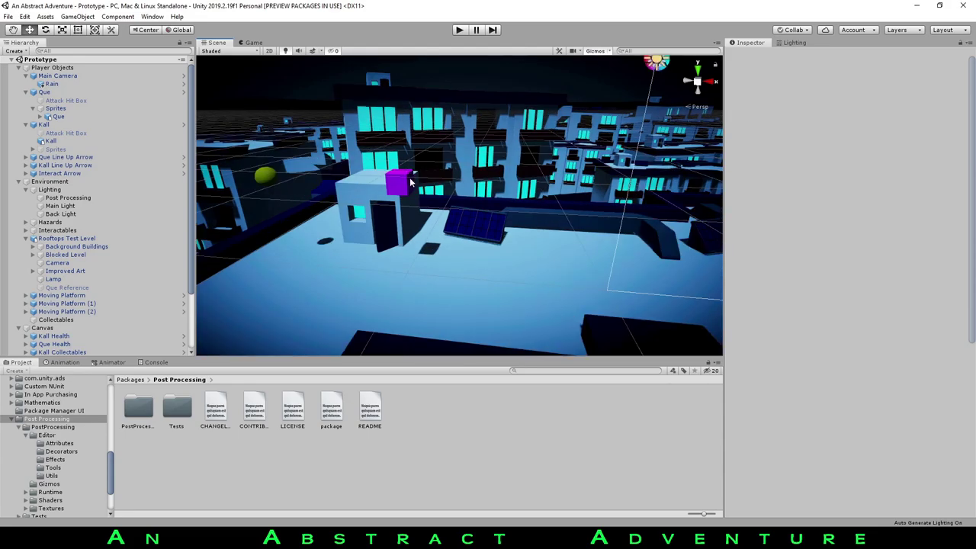
pyautogui.moveTo(382, 178); pyautogui.dragTo(464, 197, button='right')
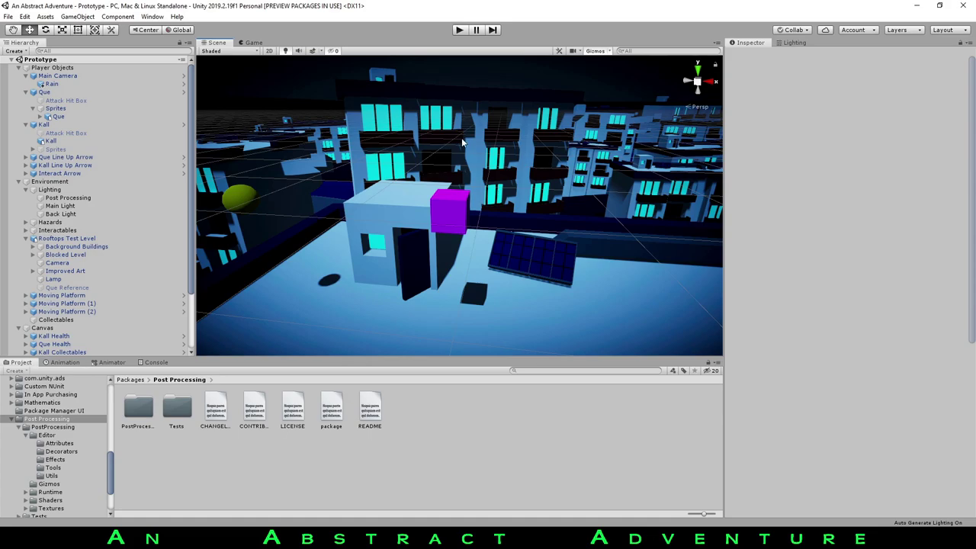
pyautogui.moveTo(460, 157); pyautogui.dragTo(462, 128, button='right')
pyautogui.moveTo(491, 213)
pyautogui.mouseDown(button='middle')
pyautogui.moveTo(488, 192)
pyautogui.moveTo(493, 208)
pyautogui.moveTo(479, 205)
pyautogui.mouseUp(button='middle')
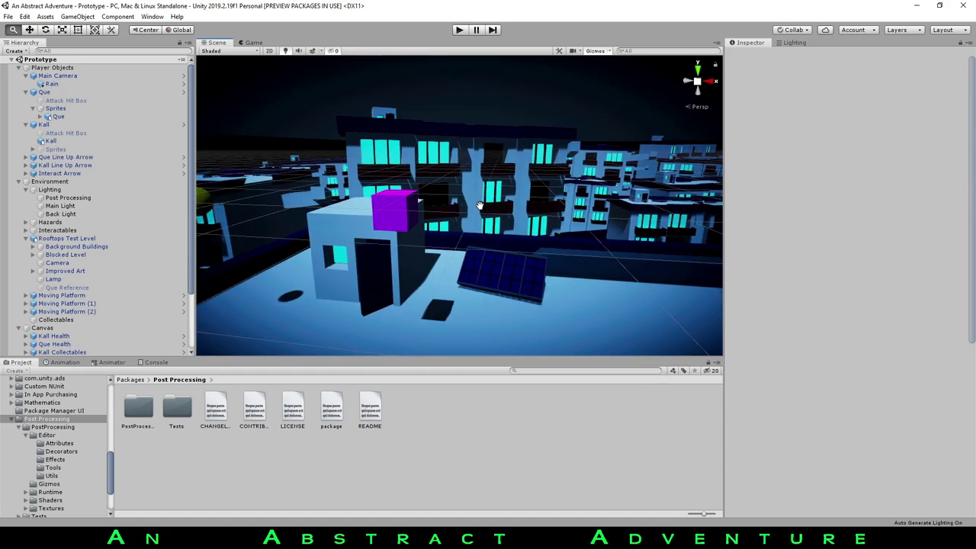
pyautogui.scroll(-2, 469, 214)
pyautogui.scroll(3, 428, 227)
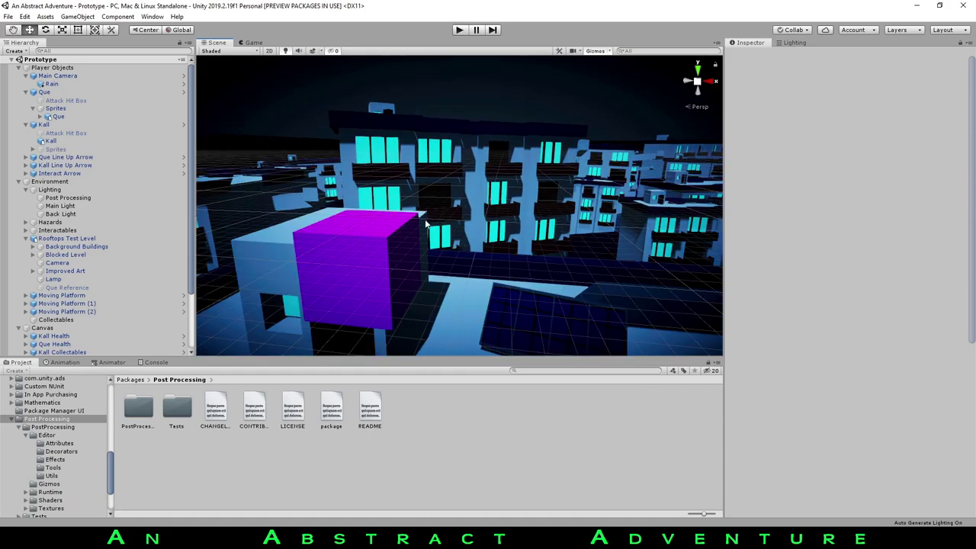
pyautogui.moveTo(425, 223); pyautogui.dragTo(403, 229, button='right')
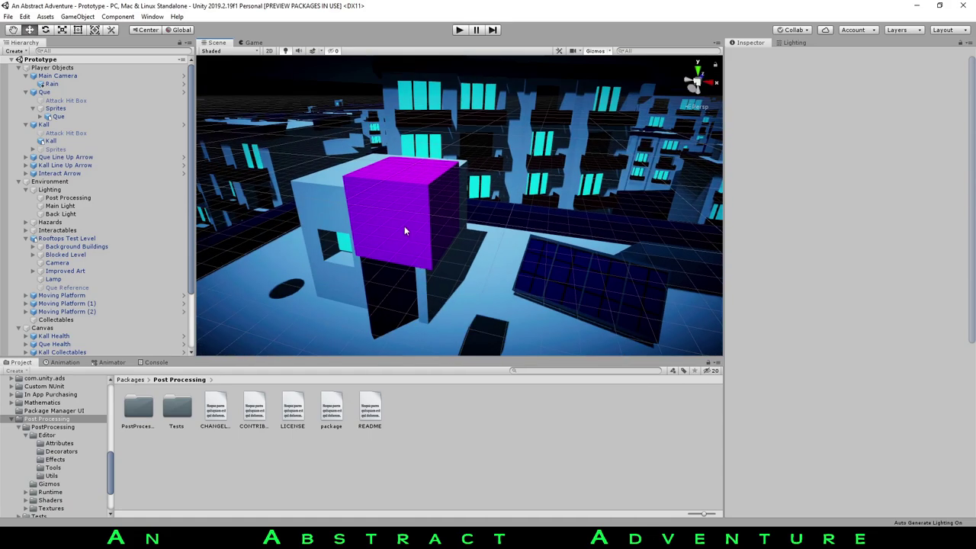
pyautogui.moveTo(405, 267); pyautogui.dragTo(455, 240, button='right')
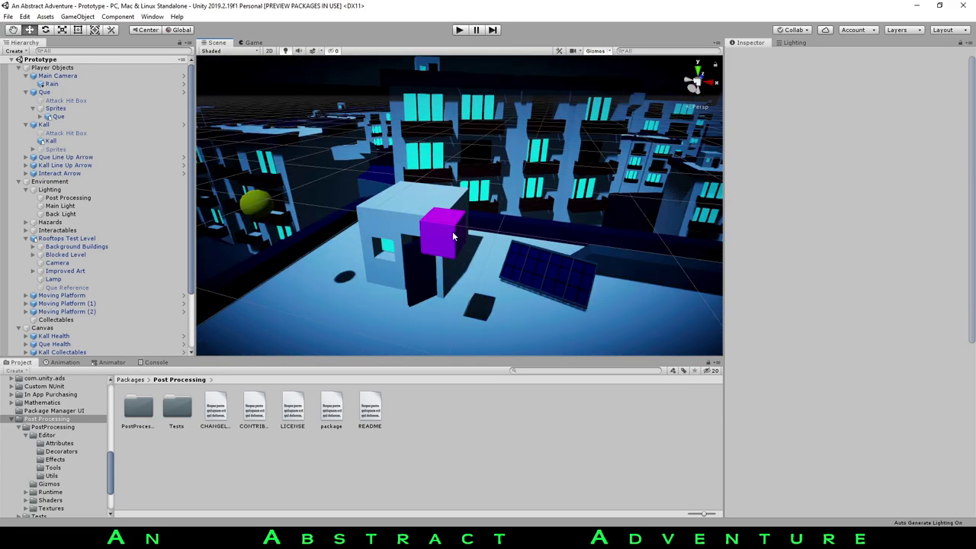
# Examine the hut's rooftop with its solar panel and yellow sphere against the neighbouring apartment blocks
pyautogui.moveTo(439, 215)
pyautogui.mouseDown(button='middle')
pyautogui.moveTo(452, 222)
pyautogui.moveTo(447, 213)
pyautogui.mouseUp(button='middle')
pyautogui.moveTo(447, 213)
pyautogui.mouseDown(button='right')
pyautogui.moveTo(468, 155)
pyautogui.moveTo(440, 208)
pyautogui.mouseUp(button='right')
pyautogui.moveTo(440, 204); pyautogui.dragTo(423, 237, button='middle')
pyautogui.moveTo(422, 237); pyautogui.dragTo(423, 238, button='right')
pyautogui.moveTo(422, 230); pyautogui.dragTo(415, 221, button='middle')
pyautogui.moveTo(456, 228); pyautogui.dragTo(438, 217, button='right')
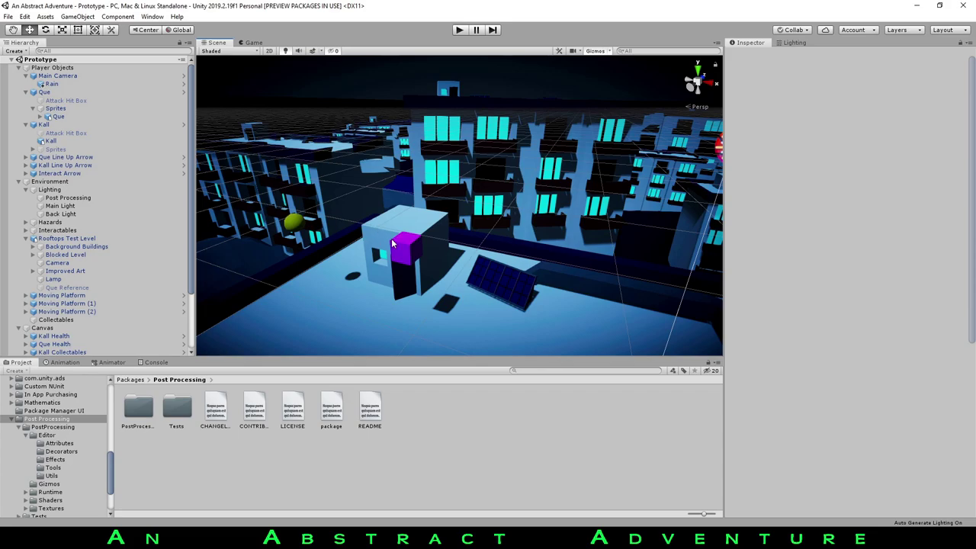
pyautogui.moveTo(391, 242); pyautogui.dragTo(490, 231, button='right')
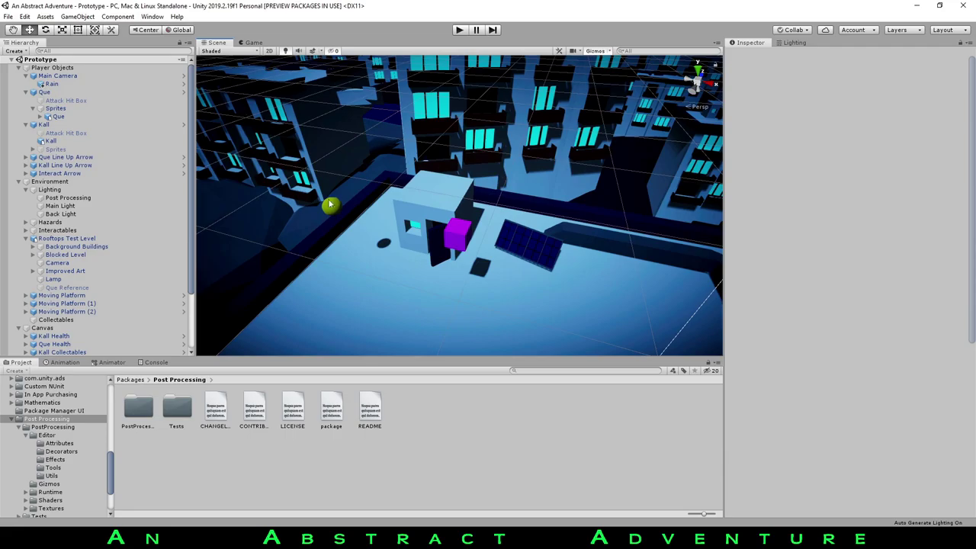
pyautogui.moveTo(345, 190); pyautogui.dragTo(422, 205, button='right')
# View the whole apartment building that carries the hut from afar, and look across its rooftop at a low angle
pyautogui.press('s')
pyautogui.keyDown('alt'); pyautogui.moveTo(431, 218); pyautogui.dragTo(333, 327); pyautogui.keyUp('alt')
pyautogui.moveTo(387, 229); pyautogui.dragTo(449, 245, button='middle')
pyautogui.moveTo(449, 245)
pyautogui.mouseDown(button='right')
pyautogui.moveTo(368, 246)
pyautogui.moveTo(451, 248)
pyautogui.mouseUp(button='right')
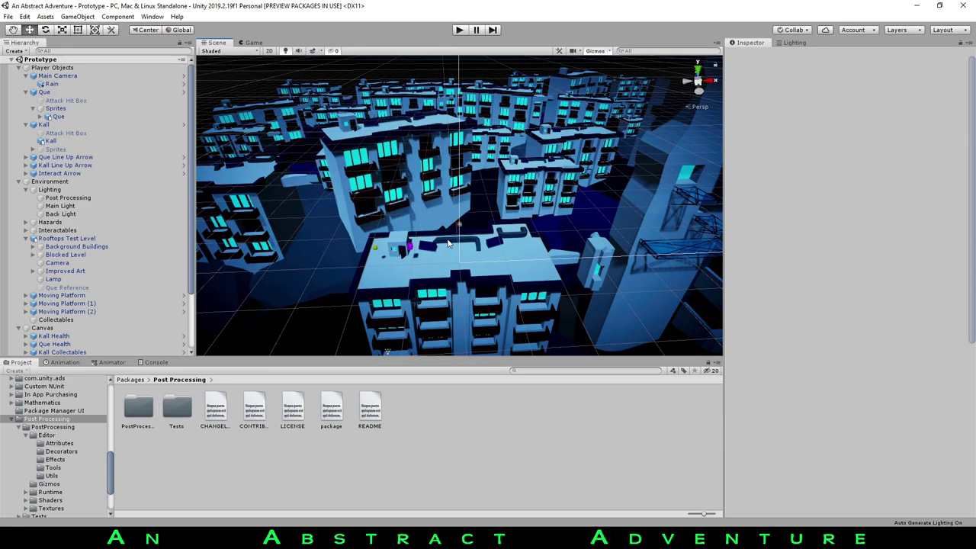
pyautogui.scroll(6, 447, 243)
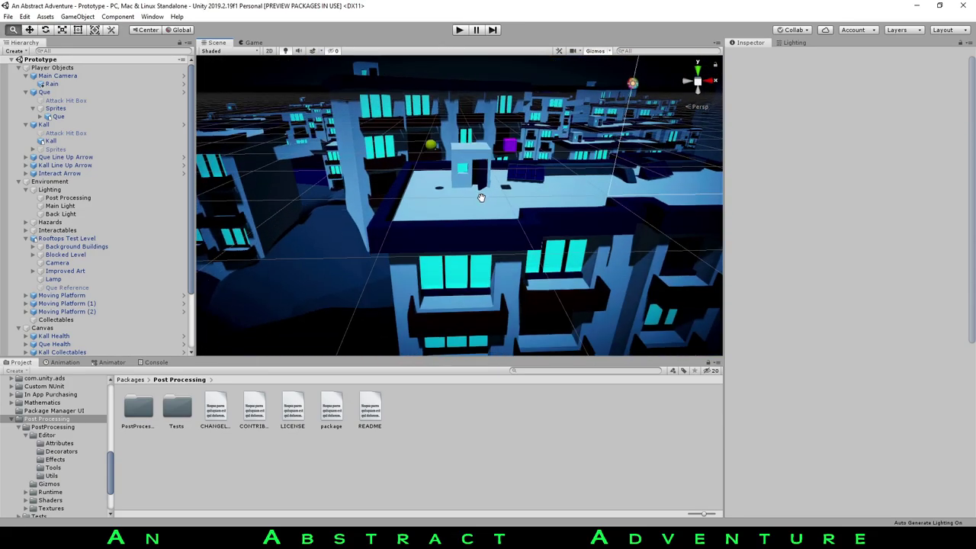
pyautogui.scroll(-5, 481, 198)
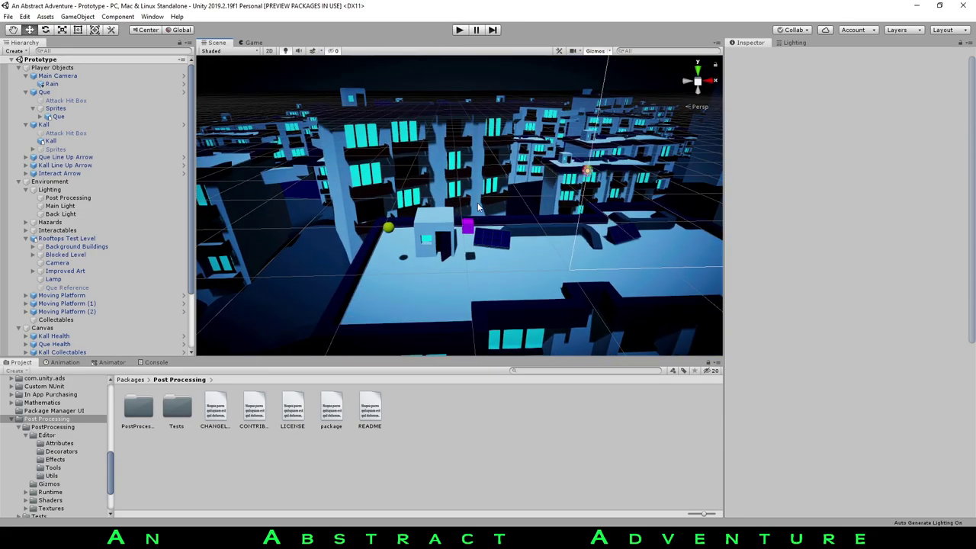
# Survey the apartment blocks surrounding the hut's rooftop from several sides and distances
pyautogui.moveTo(491, 219); pyautogui.dragTo(583, 186, button='right')
pyautogui.keyDown('alt'); pyautogui.moveTo(585, 186); pyautogui.dragTo(469, 235); pyautogui.keyUp('alt')
pyautogui.keyDown('alt'); pyautogui.moveTo(470, 235); pyautogui.dragTo(460, 240, button='right'); pyautogui.keyUp('alt')
pyautogui.moveTo(459, 241); pyautogui.dragTo(426, 256, button='middle')
pyautogui.moveTo(427, 256)
pyautogui.keyDown('alt'); pyautogui.mouseDown()
pyautogui.moveTo(415, 255)
pyautogui.moveTo(438, 252)
pyautogui.moveTo(427, 251)
pyautogui.mouseUp(); pyautogui.keyUp('alt')
pyautogui.scroll(-3, 428, 253)
pyautogui.moveTo(429, 254); pyautogui.dragTo(339, 287, button='middle')
pyautogui.moveTo(477, 220); pyautogui.dragTo(542, 213, button='middle')
pyautogui.moveTo(413, 256); pyautogui.dragTo(543, 216, button='middle')
pyautogui.scroll(3, 479, 207)
pyautogui.moveTo(480, 208); pyautogui.dragTo(440, 235, button='middle')
pyautogui.keyDown('alt'); pyautogui.moveTo(441, 237); pyautogui.dragTo(492, 152); pyautogui.keyUp('alt')
pyautogui.scroll(2, 503, 232)
pyautogui.scroll(3, 474, 221)
pyautogui.moveTo(474, 224); pyautogui.dragTo(434, 237, button='middle')
pyautogui.scroll(-3, 443, 218)
# Bring up the Notepad topic list, highlight the "Kall Factory Plans" entry, and return to Unity
pyautogui.click(609, 538)
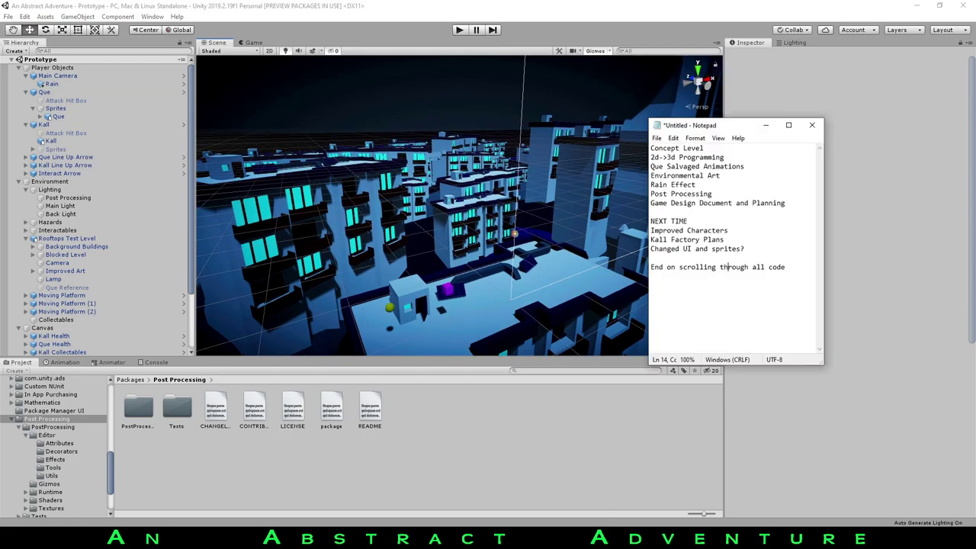
pyautogui.moveTo(732, 239); pyautogui.dragTo(655, 240)
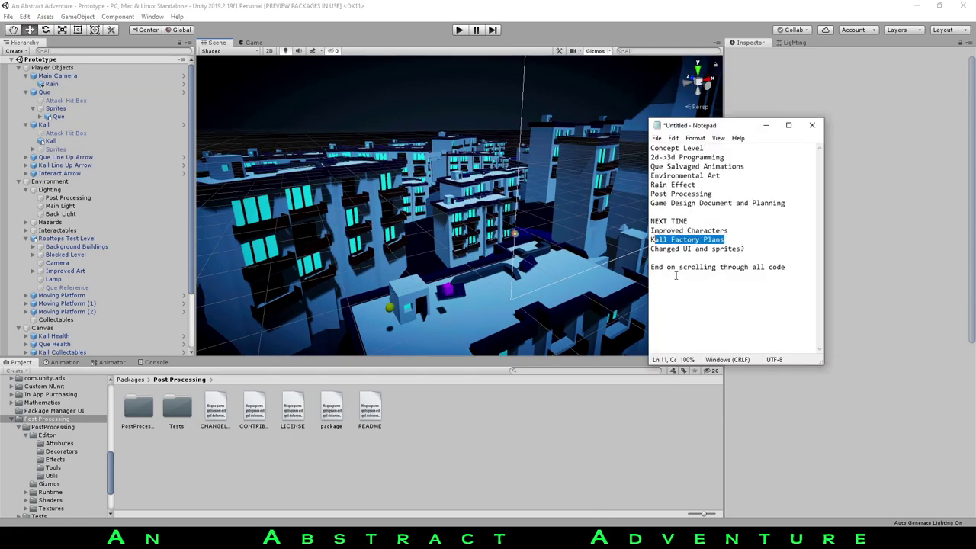
pyautogui.click(634, 414)
# Inspect the tall tower with the green and grey flower sign and the wire-frame platforms on its side
pyautogui.keyDown('alt'); pyautogui.moveTo(534, 207); pyautogui.dragTo(452, 188); pyautogui.keyUp('alt')
pyautogui.moveTo(452, 188); pyautogui.dragTo(494, 210, button='middle')
pyautogui.keyDown('alt'); pyautogui.moveTo(494, 209); pyautogui.dragTo(522, 207); pyautogui.keyUp('alt')
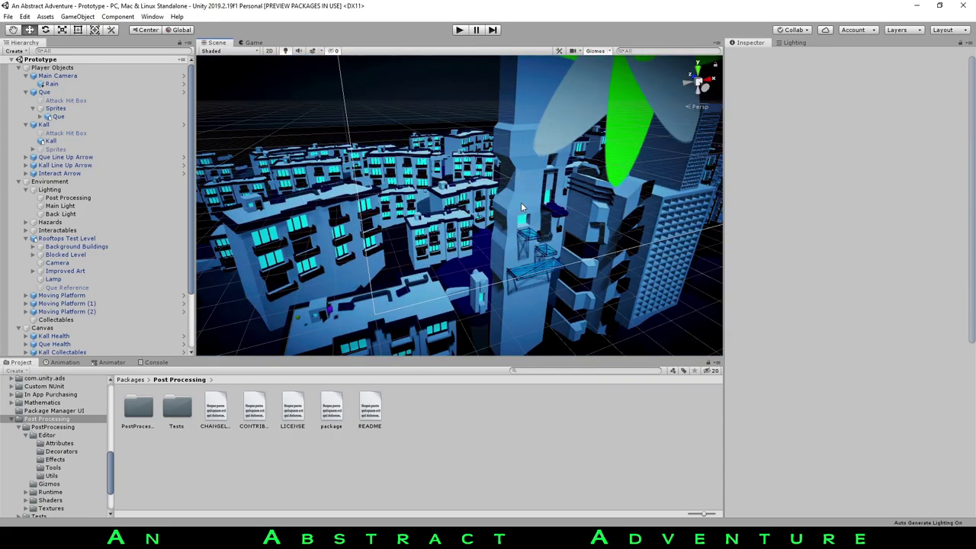
pyautogui.keyDown('alt'); pyautogui.moveTo(558, 67); pyautogui.dragTo(474, 212); pyautogui.keyUp('alt')
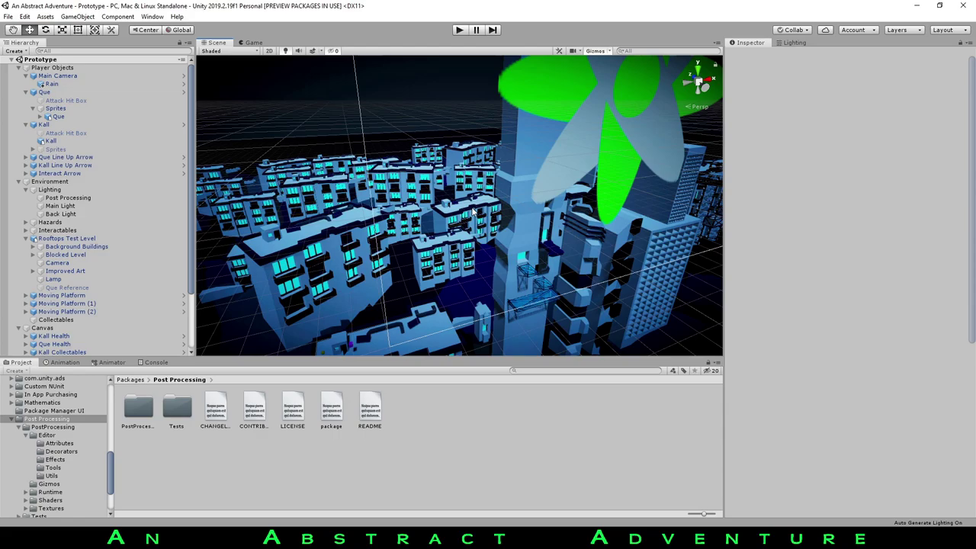
pyautogui.keyDown('alt'); pyautogui.moveTo(473, 213); pyautogui.dragTo(436, 197); pyautogui.keyUp('alt')
pyautogui.moveTo(436, 197); pyautogui.dragTo(495, 199, button='middle')
pyautogui.keyDown('alt'); pyautogui.moveTo(495, 199); pyautogui.dragTo(479, 194); pyautogui.keyUp('alt')
# Compare the balcony front of the hut's apartment building with the tower and high-rises next to it
pyautogui.moveTo(479, 193); pyautogui.dragTo(393, 241, button='right')
pyautogui.moveTo(563, 165); pyautogui.dragTo(482, 189, button='right')
pyautogui.scroll(6, 482, 189)
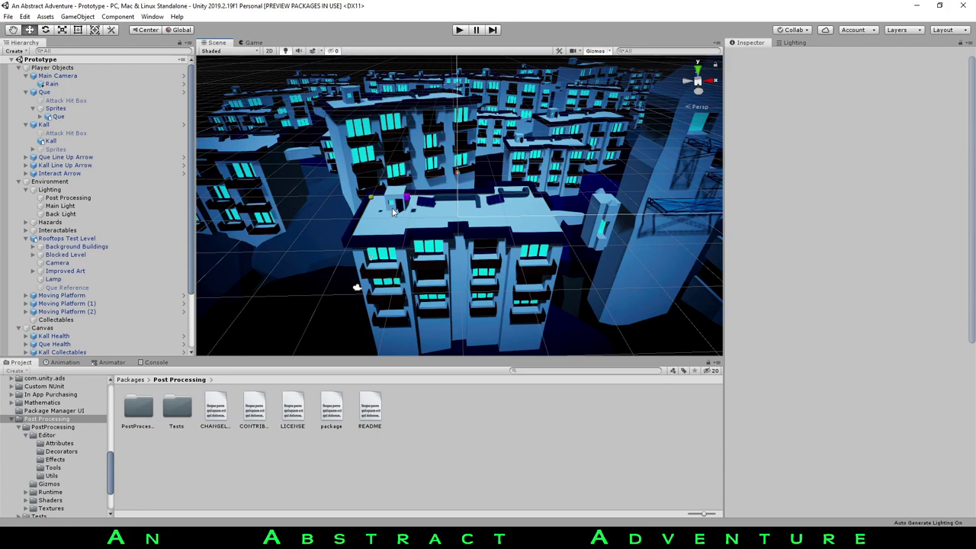
pyautogui.moveTo(372, 198); pyautogui.dragTo(412, 209, button='middle')
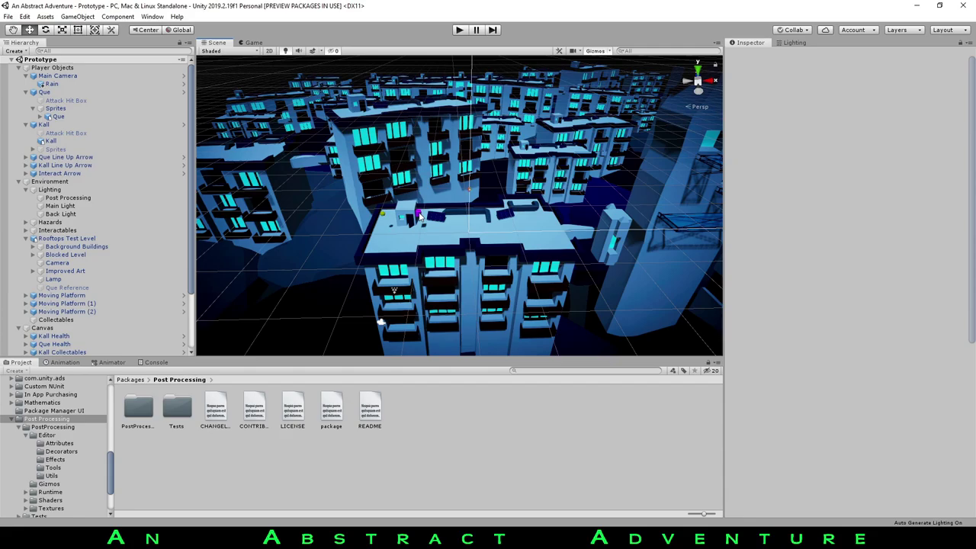
pyautogui.keyDown('alt'); pyautogui.moveTo(497, 199); pyautogui.dragTo(419, 197); pyautogui.keyUp('alt')
pyautogui.moveTo(521, 184)
pyautogui.keyDown('alt'); pyautogui.mouseDown()
pyautogui.moveTo(426, 191)
pyautogui.moveTo(476, 201)
pyautogui.mouseUp(); pyautogui.keyUp('alt')
pyautogui.moveTo(476, 202); pyautogui.dragTo(463, 217, button='right')
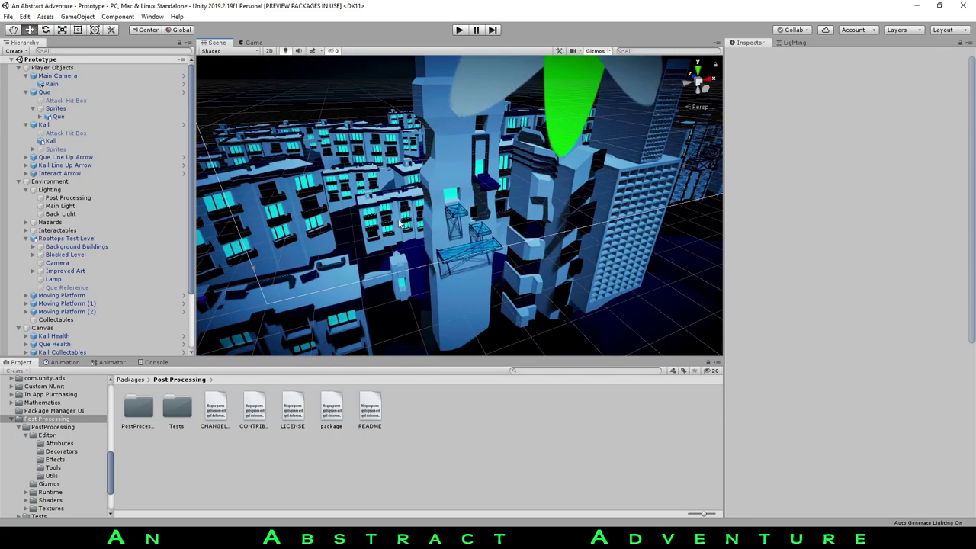
# Look over the hut's rooftop from above, and view the apartment district from a higher side angle
pyautogui.moveTo(404, 224); pyautogui.dragTo(445, 197, button='right')
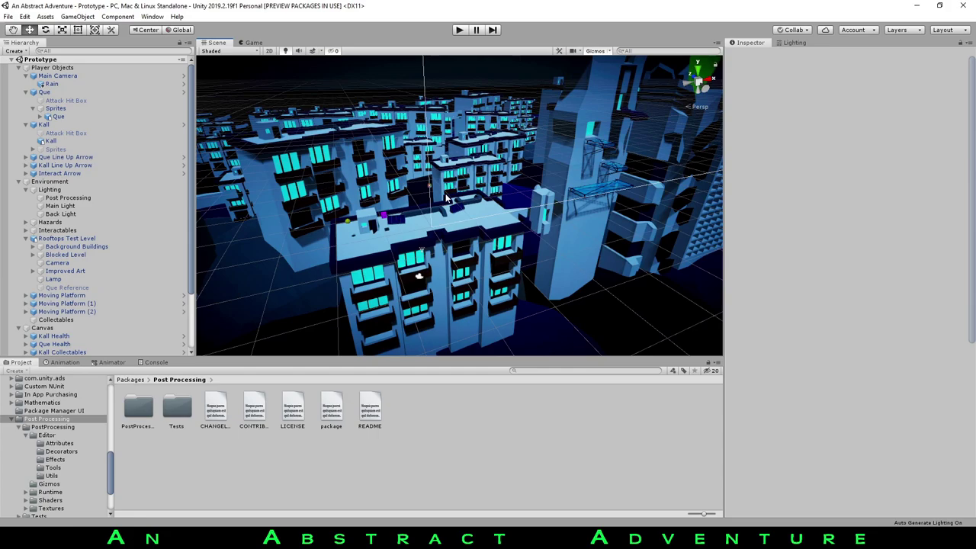
pyautogui.moveTo(448, 198)
pyautogui.mouseDown(button='right')
pyautogui.moveTo(484, 202)
pyautogui.moveTo(466, 226)
pyautogui.moveTo(452, 201)
pyautogui.moveTo(331, 218)
pyautogui.moveTo(240, 253)
pyautogui.moveTo(505, 198)
pyautogui.moveTo(460, 214)
pyautogui.moveTo(467, 183)
pyautogui.moveTo(443, 194)
pyautogui.mouseUp(button='right')
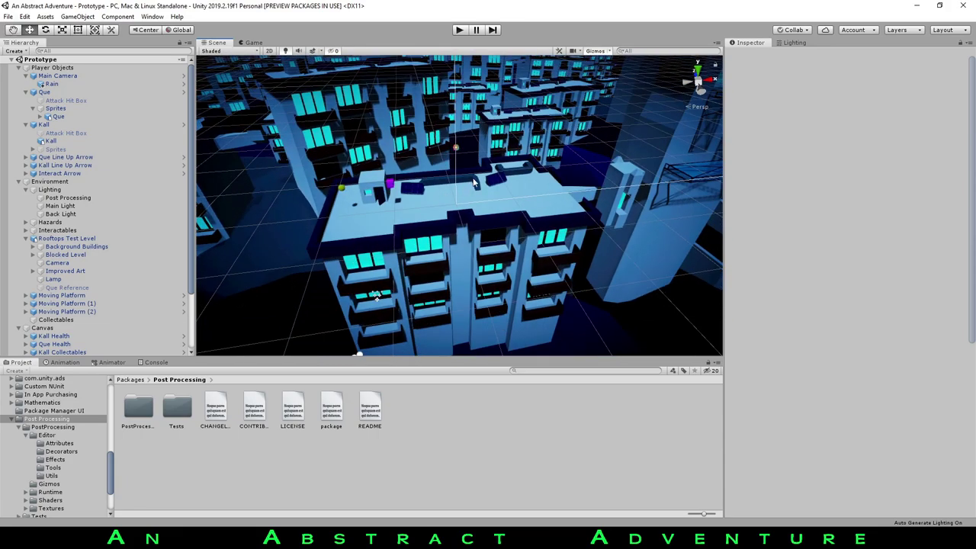
pyautogui.moveTo(473, 181); pyautogui.dragTo(505, 143, button='right')
pyautogui.moveTo(441, 197); pyautogui.dragTo(388, 198, button='right')
pyautogui.moveTo(387, 198); pyautogui.dragTo(452, 198, button='middle')
pyautogui.moveTo(451, 197); pyautogui.dragTo(412, 220, button='right')
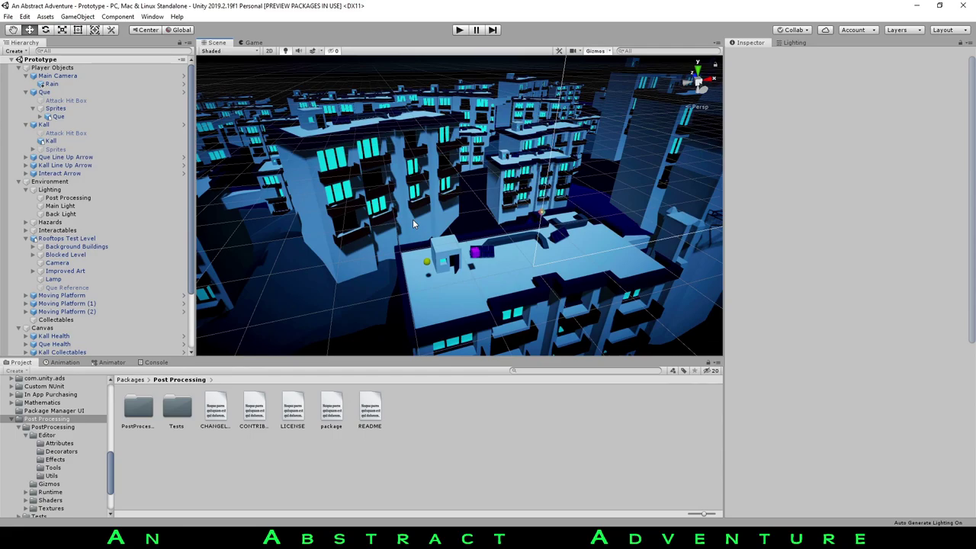
pyautogui.moveTo(489, 223); pyautogui.dragTo(671, 298, button='right')
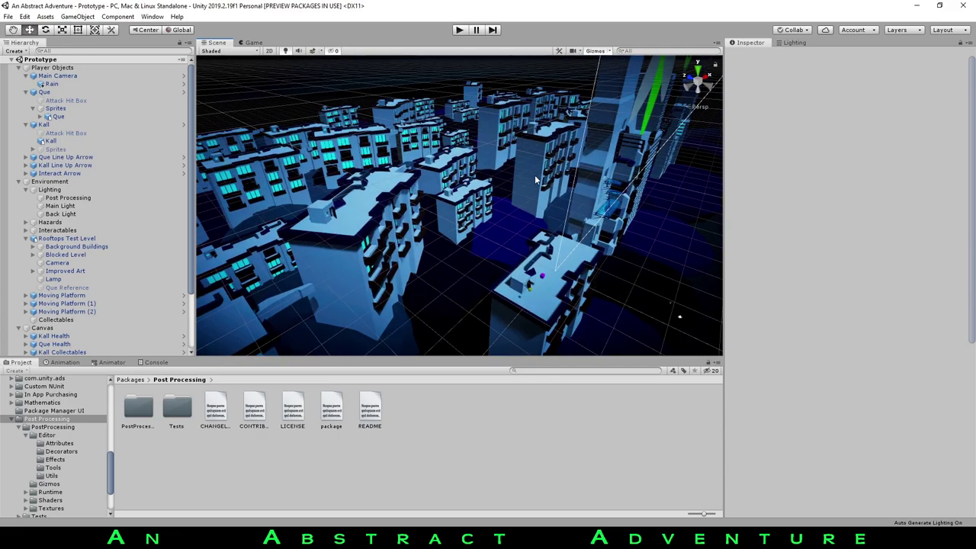
# Examine the end wall and balconies of the hut's apartment building from a raised corner angle
pyautogui.moveTo(535, 177); pyautogui.dragTo(488, 114, button='middle')
pyautogui.keyDown('alt'); pyautogui.moveTo(488, 114); pyautogui.dragTo(523, 84, button='right'); pyautogui.keyUp('alt')
pyautogui.moveTo(523, 83); pyautogui.dragTo(457, 200, button='middle')
pyautogui.keyDown('alt'); pyautogui.moveTo(457, 200); pyautogui.dragTo(501, 166, button='right'); pyautogui.keyUp('alt')
pyautogui.moveTo(500, 166); pyautogui.dragTo(515, 162, button='middle')
pyautogui.scroll(-3, 467, 191)
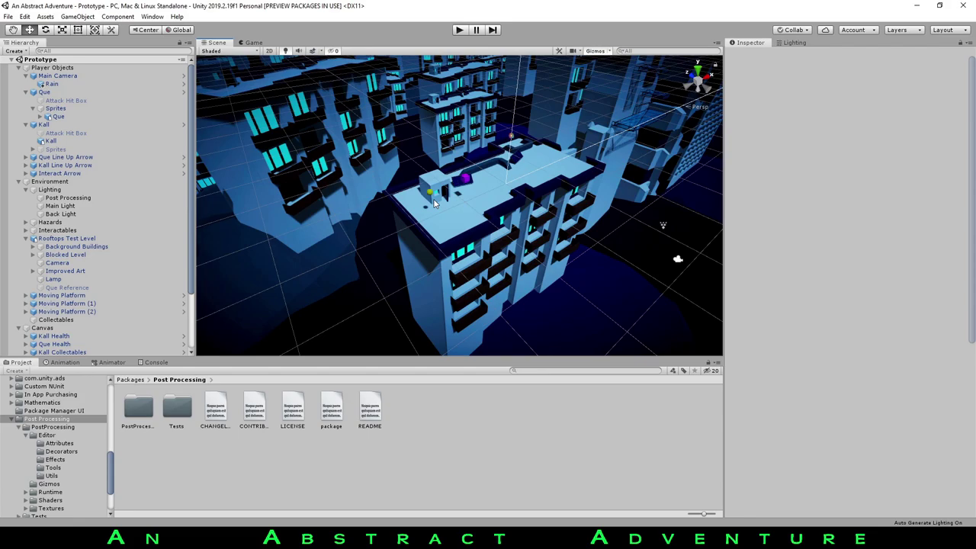
# View the entire city layout from a distance, with the apartment blocks, flower-sign tower and high-rises in frame
pyautogui.moveTo(504, 182); pyautogui.dragTo(480, 149, button='right')
pyautogui.scroll(-3, 480, 148)
pyautogui.moveTo(480, 149); pyautogui.dragTo(155, 213, button='middle')
pyautogui.scroll(-3, 266, 191)
pyautogui.moveTo(457, 198); pyautogui.dragTo(487, 222, button='right')
pyautogui.moveTo(488, 221); pyautogui.dragTo(668, 234, button='middle')
pyautogui.moveTo(667, 234); pyautogui.dragTo(608, 240, button='right')
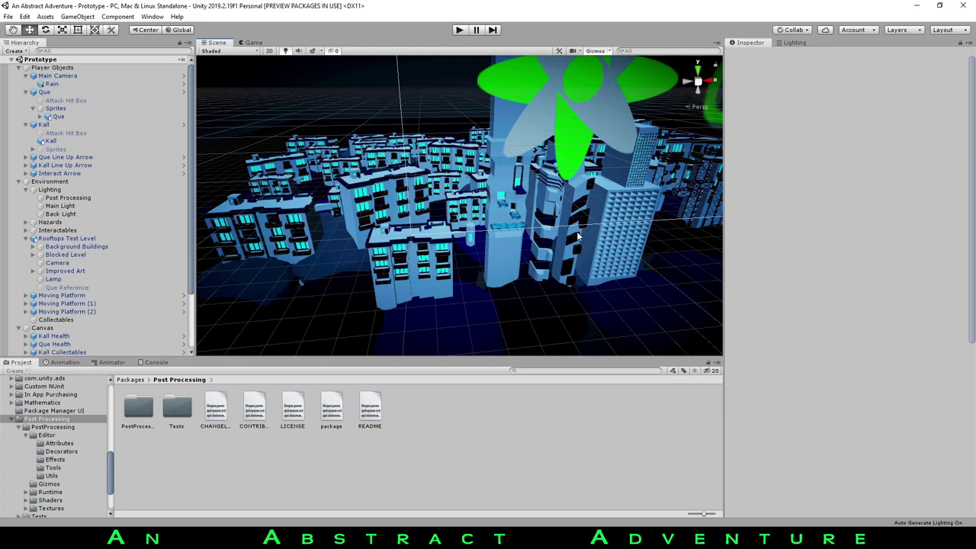
# Inspect the city beyond the tower, including the green ring sign and lattice structures, and bring the flower-sign tower back into view
pyautogui.moveTo(568, 228); pyautogui.dragTo(539, 227, button='right')
pyautogui.moveTo(412, 229); pyautogui.dragTo(515, 212, button='right')
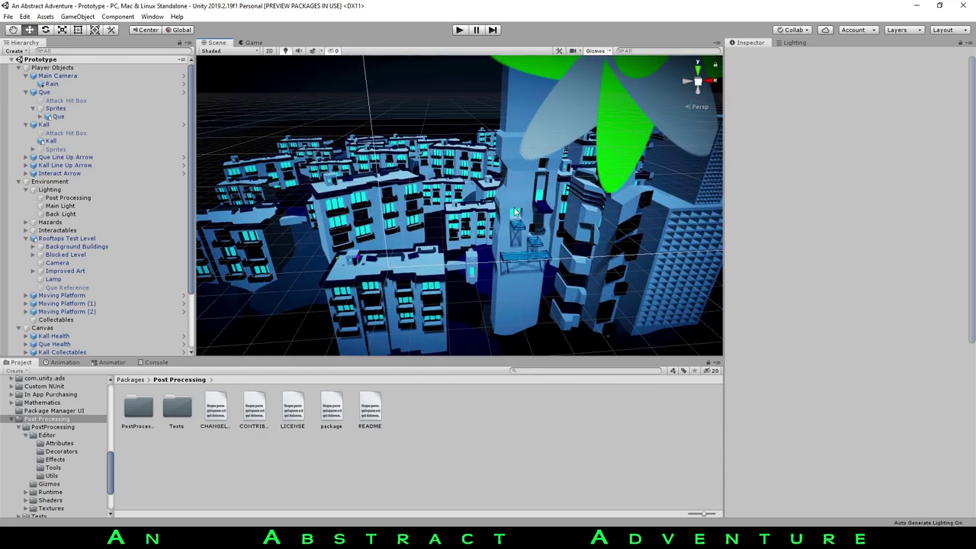
pyautogui.moveTo(452, 225); pyautogui.dragTo(506, 172, button='right')
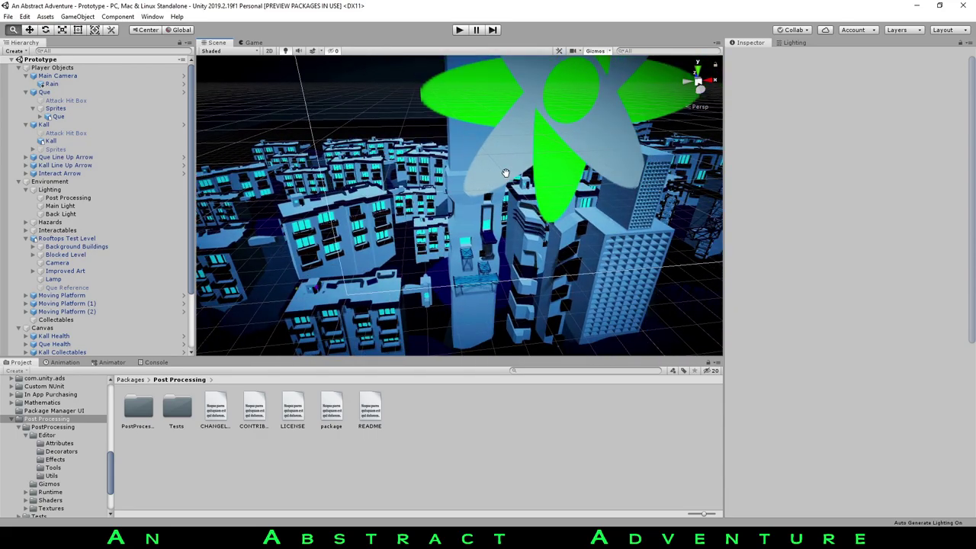
pyautogui.moveTo(505, 172); pyautogui.dragTo(413, 185, button='middle')
pyautogui.moveTo(414, 184); pyautogui.dragTo(381, 177, button='right')
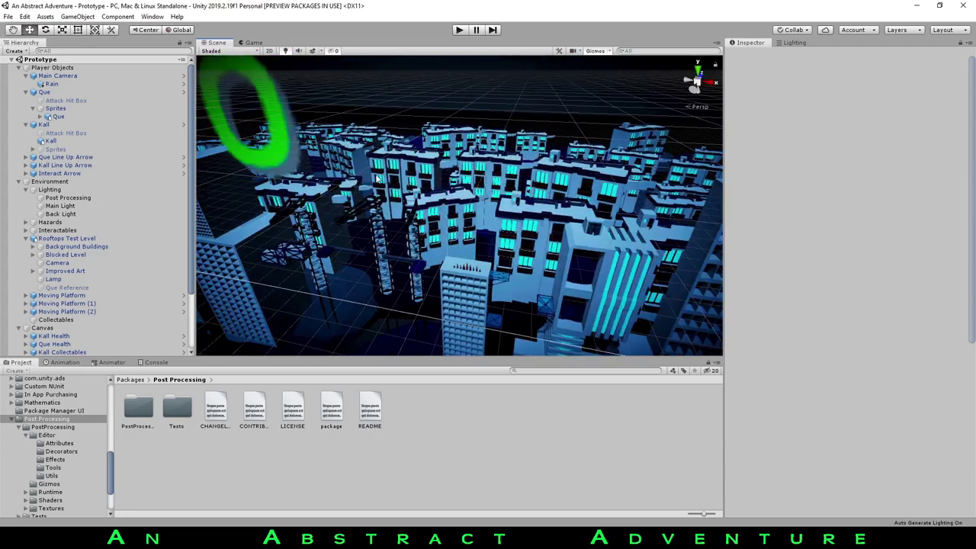
pyautogui.keyDown('alt'); pyautogui.moveTo(365, 266); pyautogui.dragTo(484, 238); pyautogui.keyUp('alt')
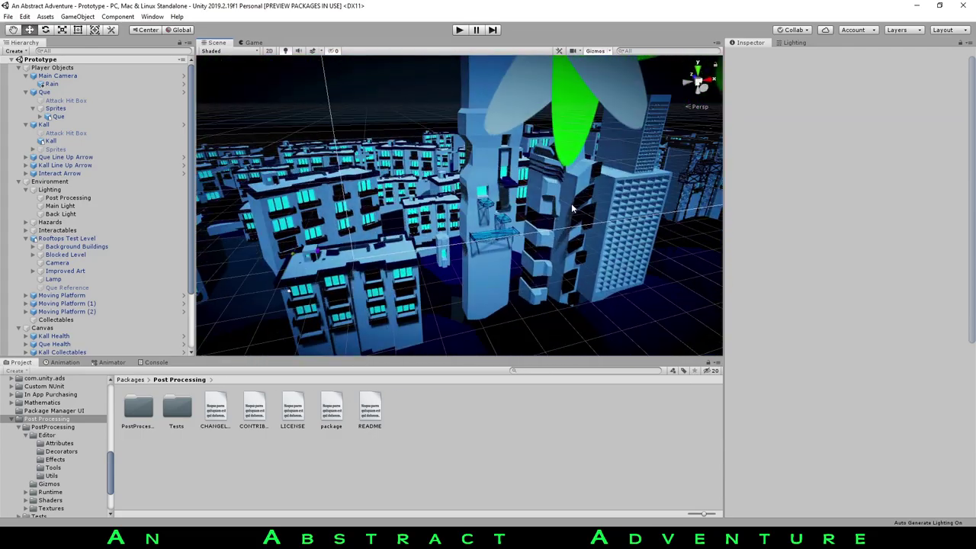
# Examine the rooftop city level in the scene and check the topic outline in Notepad
pyautogui.scroll(2, 484, 238)
pyautogui.moveTo(484, 237); pyautogui.dragTo(537, 194, button='right')
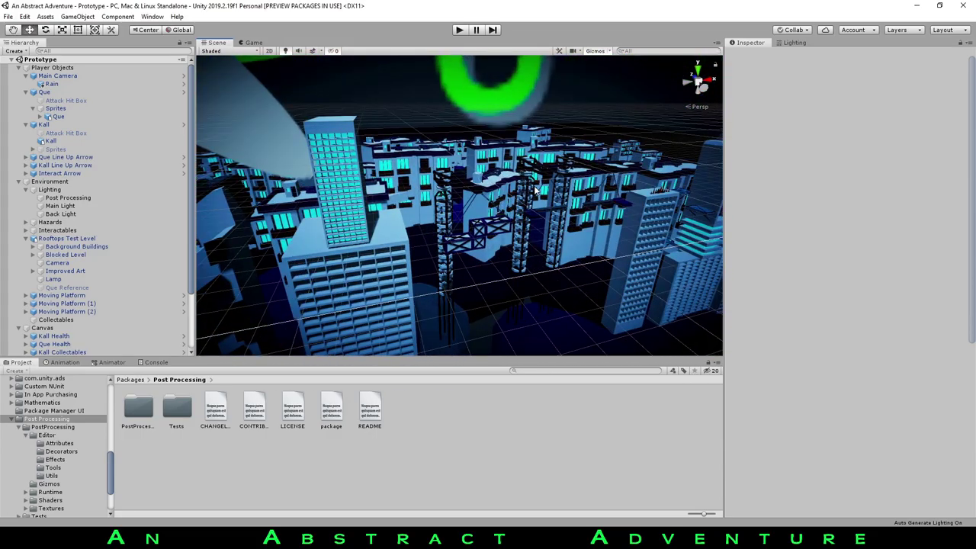
pyautogui.moveTo(663, 184); pyautogui.dragTo(565, 184, button='right')
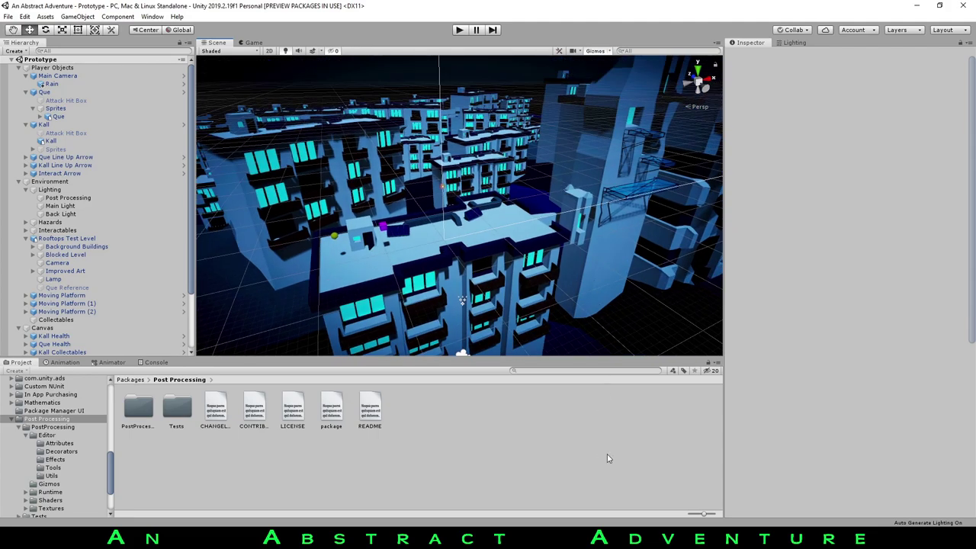
pyautogui.hotkey('alt', 'Tab')
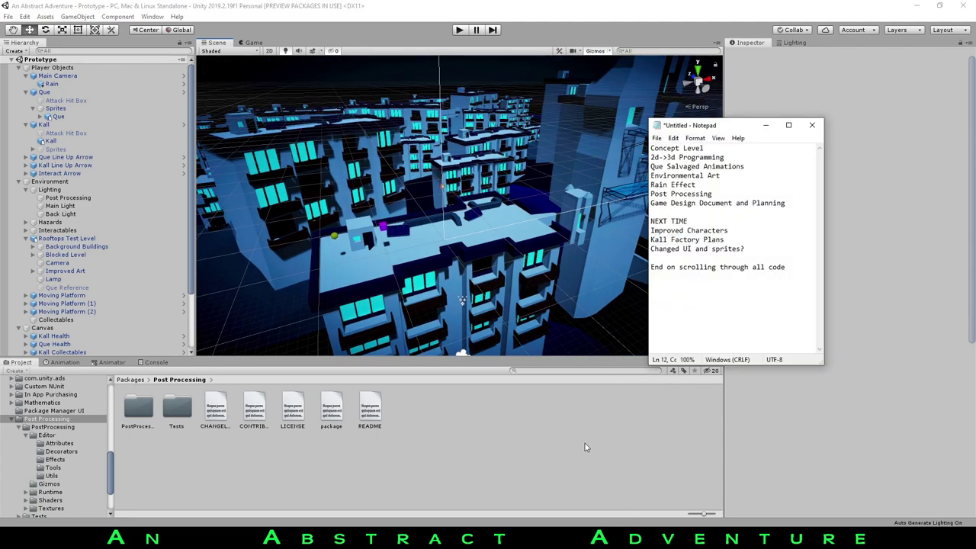
pyautogui.click(586, 446)
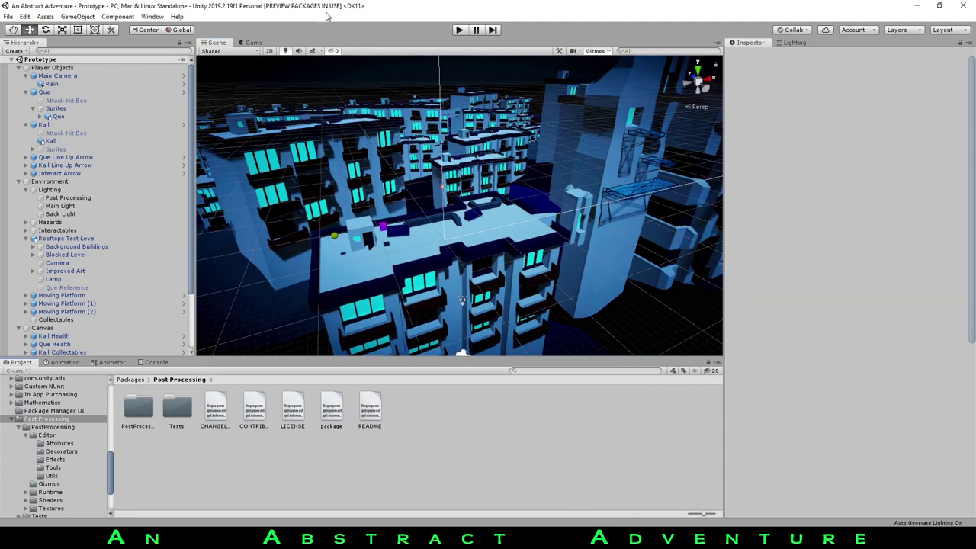
# Run the game and test moving the purple cube along the rooftop and its jump direction arrow
pyautogui.click(459, 30)
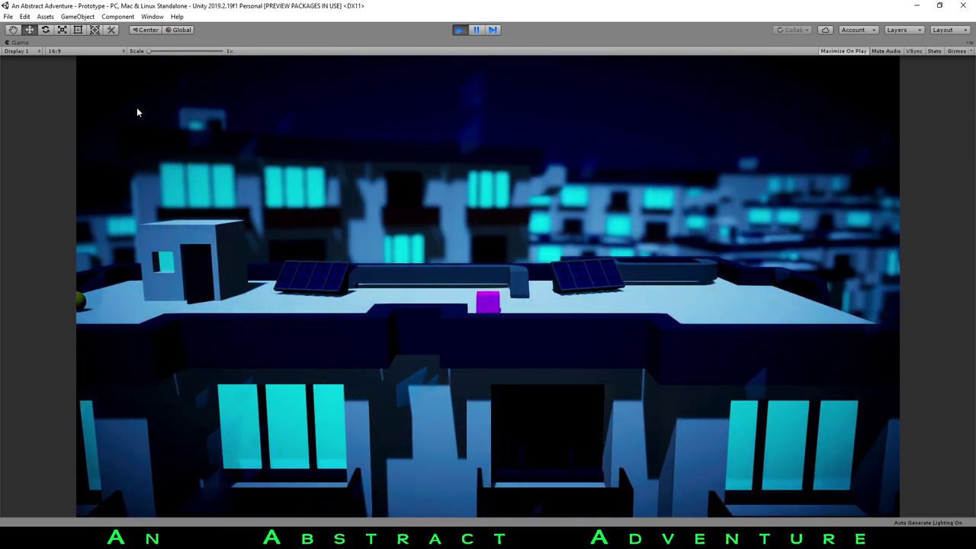
pyautogui.press('d')
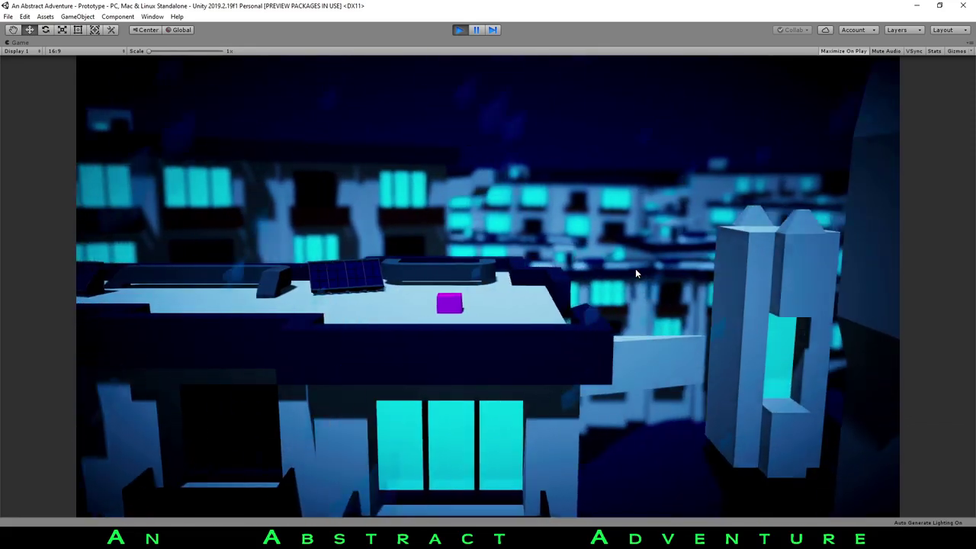
pyautogui.press('d')
pyautogui.press('space')
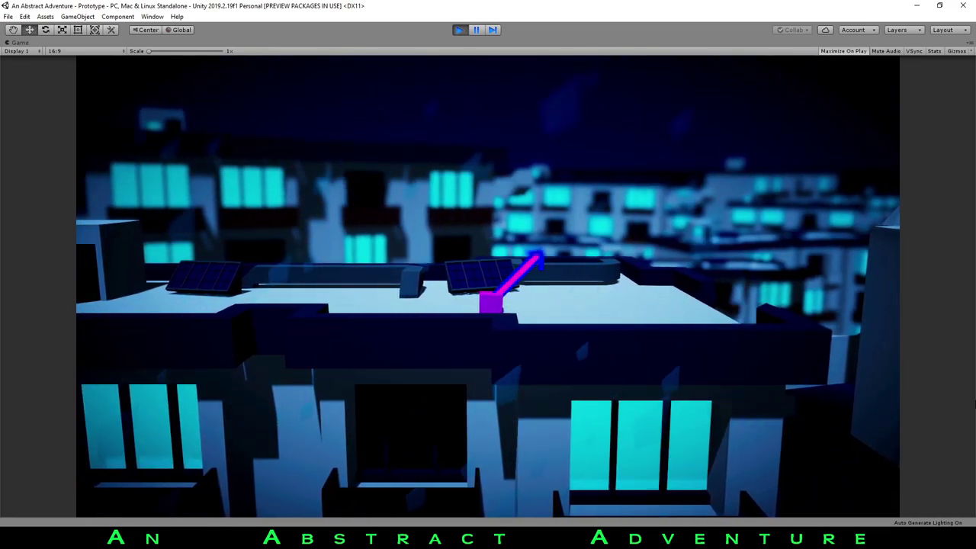
pyautogui.press('space')
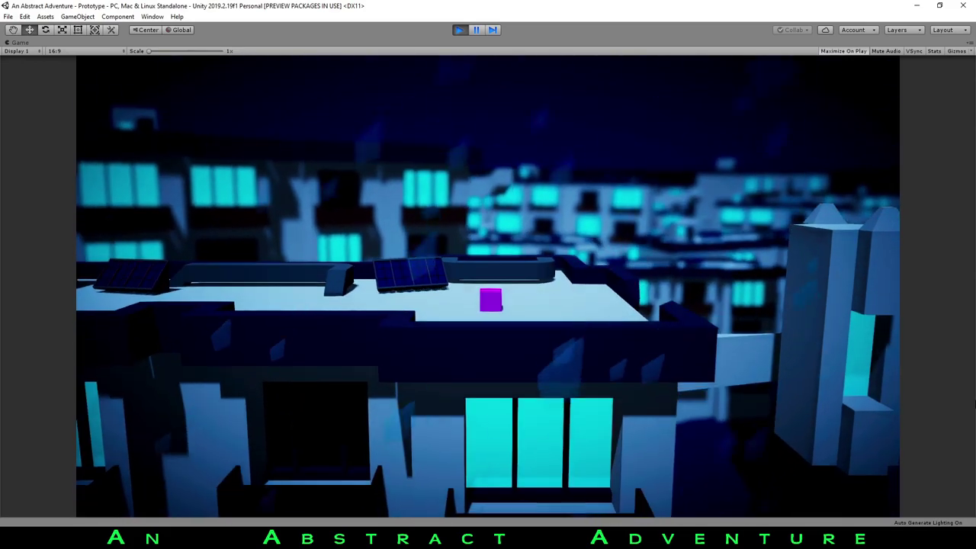
pyautogui.press('d')
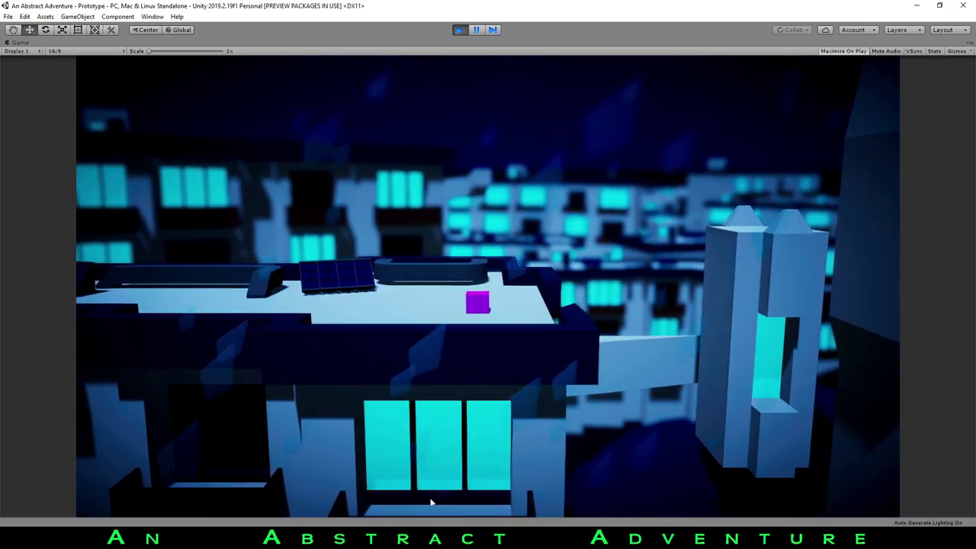
# Open Paint, sketch a box with arrows branching in three directions, and return to the running game in Unity
pyautogui.press('super+s')
pyautogui.write('paint')
pyautogui.press('Return')
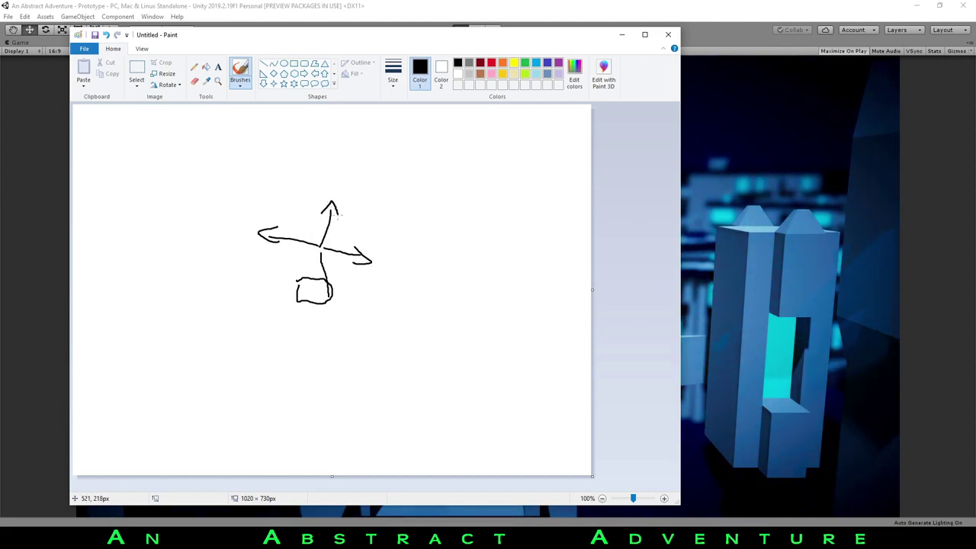
pyautogui.click(752, 244)
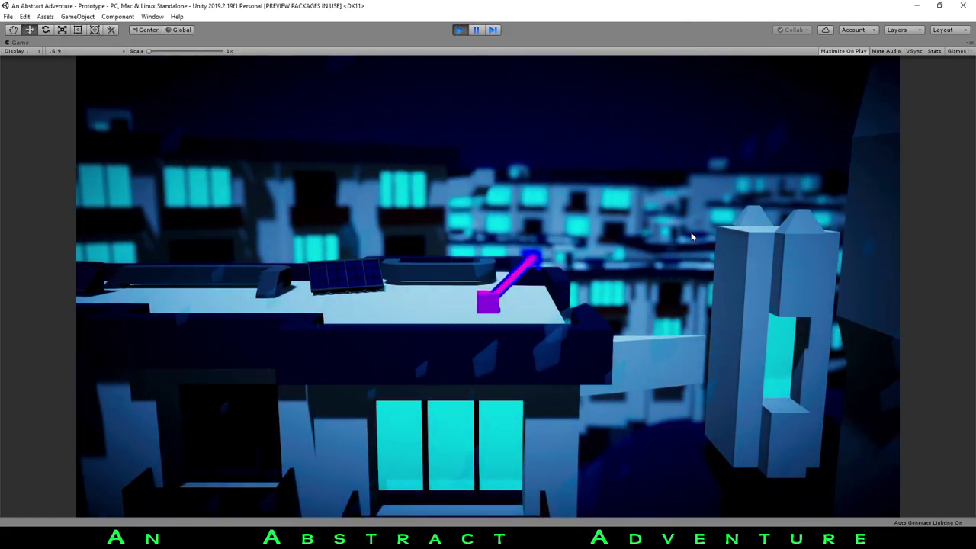
# Finish the rooftop play test, stop the game, and read Kall's Story in the game design document in the browser
pyautogui.press('a')
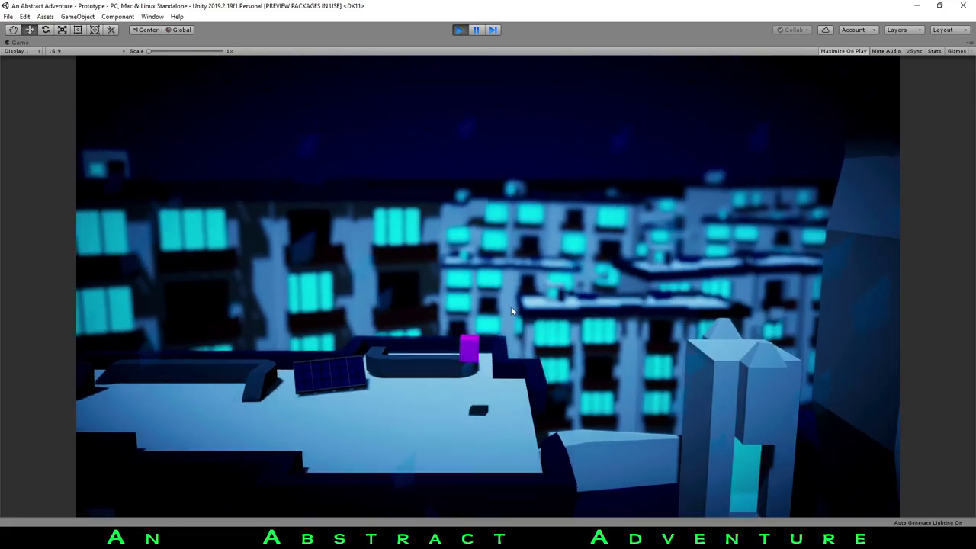
pyautogui.hotkey('ctrl', 'p')
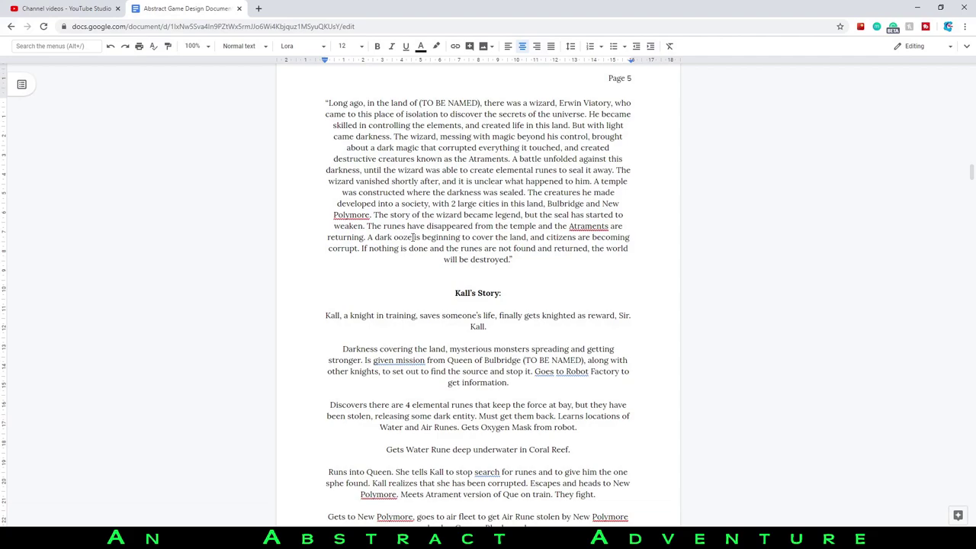
pyautogui.scroll(-3, 358, 321)
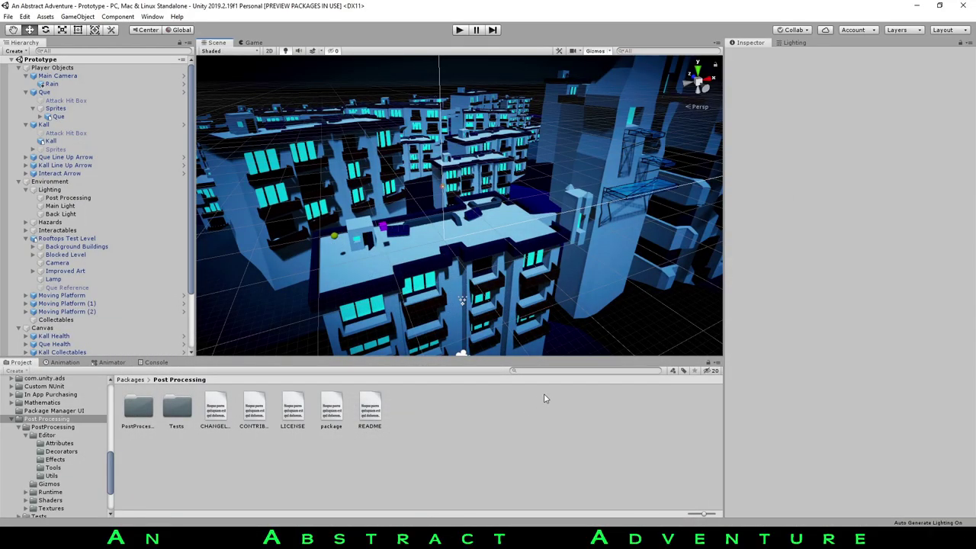
# Examine the city level in Unity from several angles, covering the skyscrapers, towers, apartment blocks and starting rooftop
pyautogui.moveTo(556, 196); pyautogui.dragTo(595, 177, button='right')
pyautogui.moveTo(594, 177); pyautogui.dragTo(550, 180, button='middle')
pyautogui.moveTo(550, 180); pyautogui.dragTo(423, 221, button='right')
pyautogui.scroll(3, 421, 221)
pyautogui.moveTo(547, 224); pyautogui.dragTo(477, 203, button='middle')
pyautogui.moveTo(475, 203); pyautogui.dragTo(448, 173, button='right')
pyautogui.moveTo(449, 177); pyautogui.dragTo(489, 228, button='middle')
pyautogui.scroll(2, 430, 227)
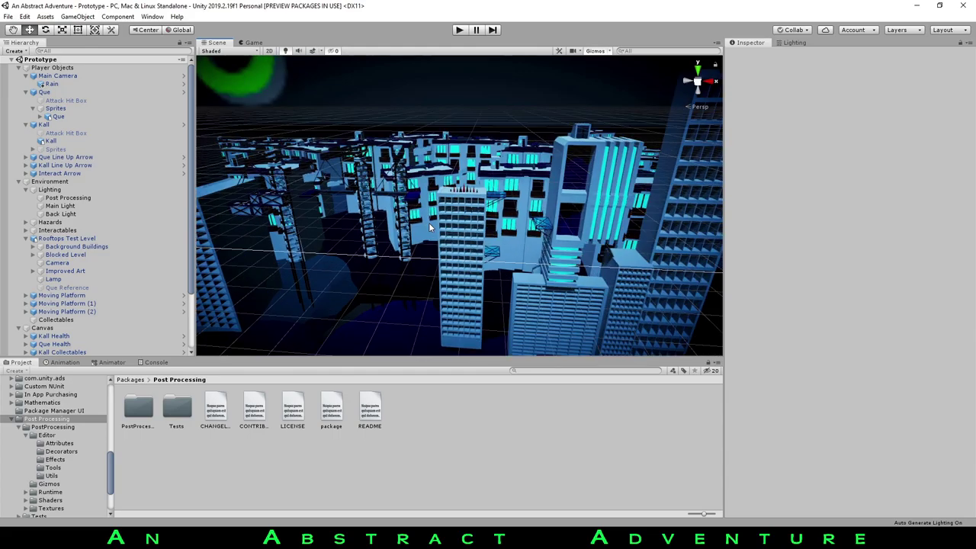
pyautogui.scroll(-3, 428, 227)
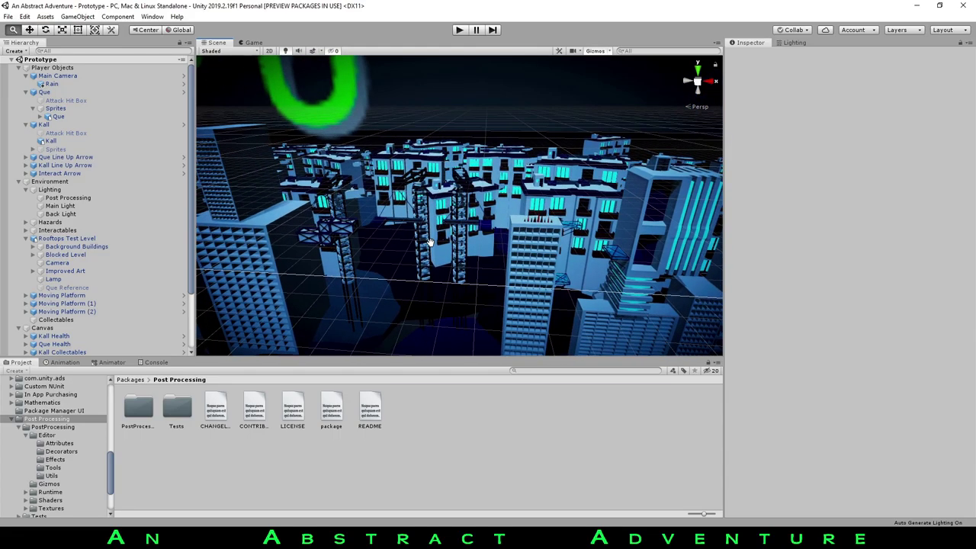
pyautogui.moveTo(450, 243); pyautogui.dragTo(764, 244, button='middle')
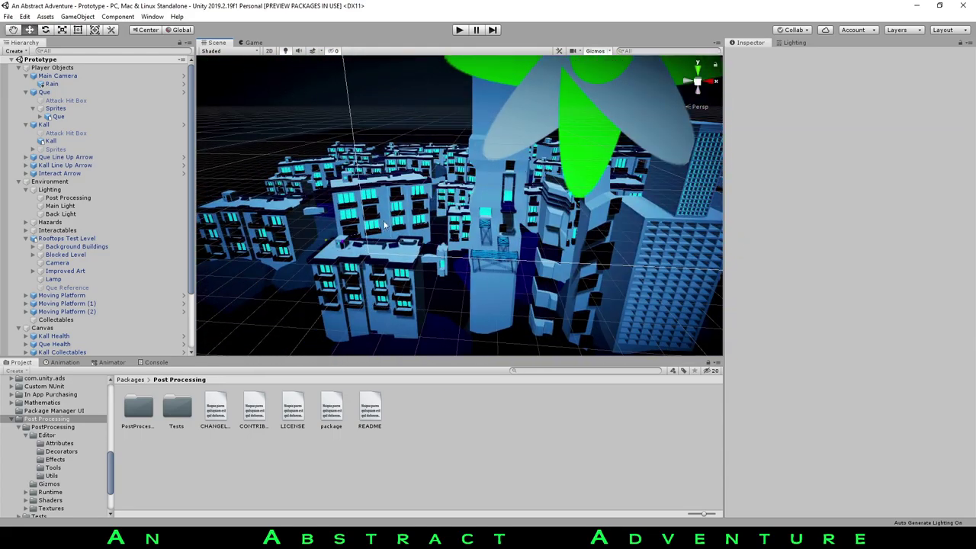
pyautogui.moveTo(335, 226); pyautogui.dragTo(410, 224, button='right')
pyautogui.moveTo(367, 229); pyautogui.dragTo(481, 215, button='middle')
pyautogui.scroll(5, 482, 215)
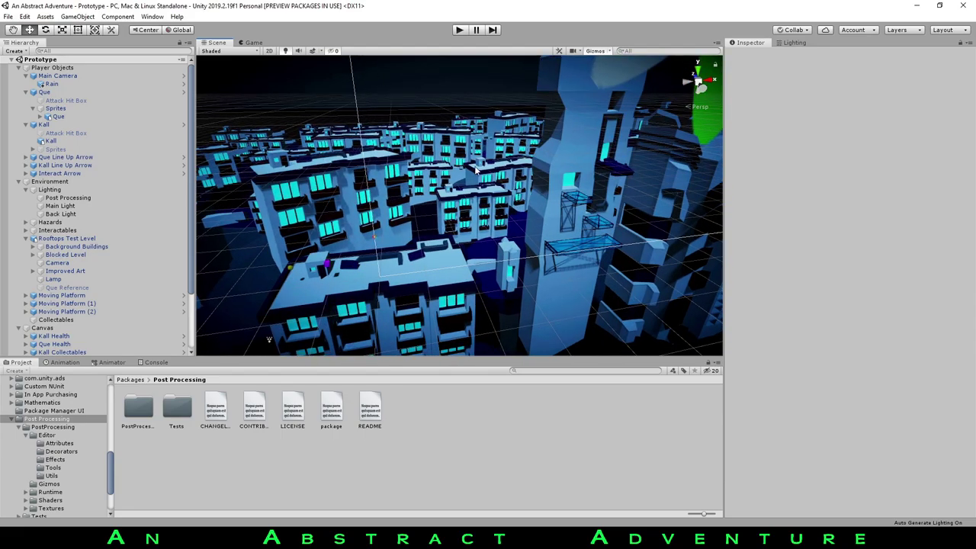
pyautogui.moveTo(424, 237); pyautogui.dragTo(415, 245, button='middle')
pyautogui.moveTo(415, 244); pyautogui.dragTo(337, 212, button='right')
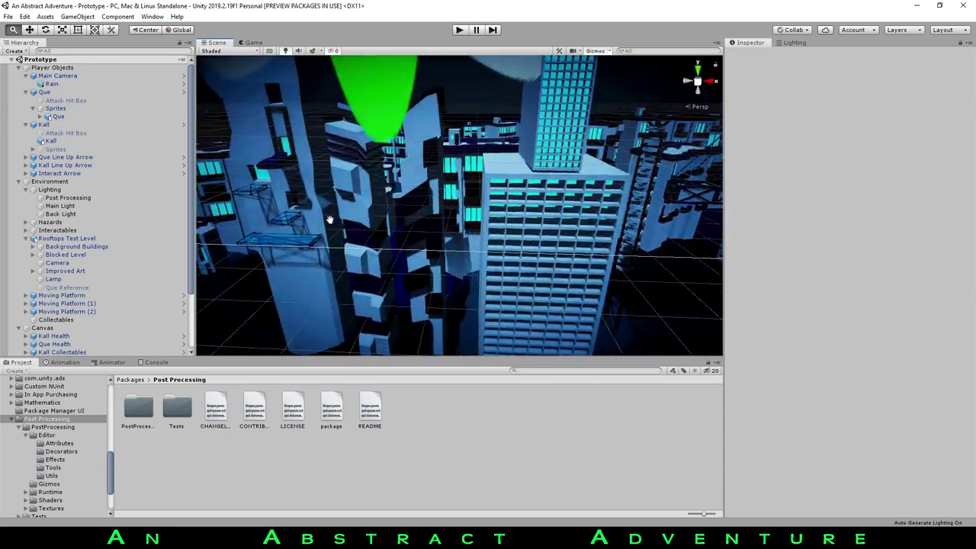
pyautogui.moveTo(330, 219); pyautogui.dragTo(420, 218, button='middle')
pyautogui.moveTo(420, 218); pyautogui.dragTo(344, 255, button='right')
pyautogui.moveTo(266, 288); pyautogui.dragTo(515, 200, button='right')
pyautogui.moveTo(515, 201); pyautogui.dragTo(957, 283, button='middle')
pyautogui.moveTo(957, 284); pyautogui.dragTo(570, 202, button='right')
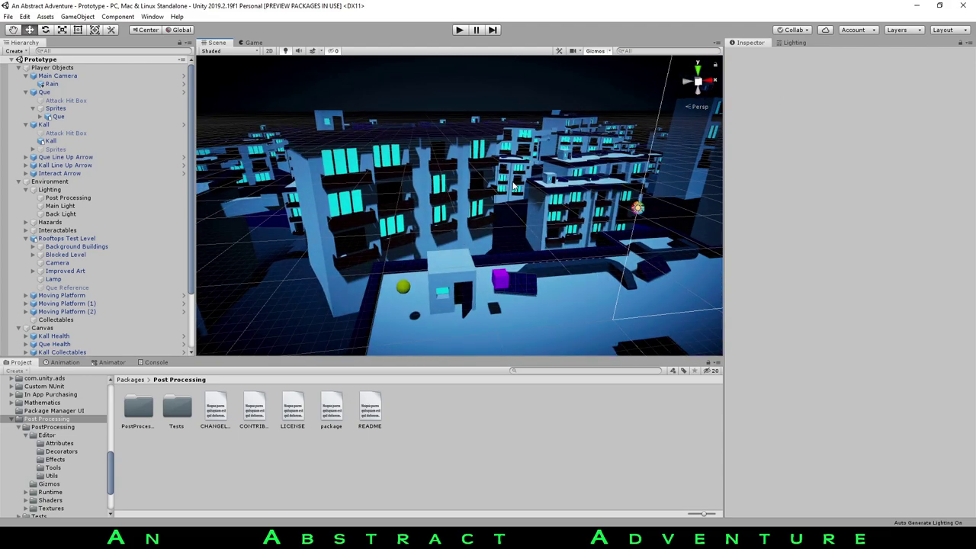
# Highlight the line "Changed UI and sprites?" in the Notepad outline and return to Unity's scene
pyautogui.hotkey('alt', 'Tab')
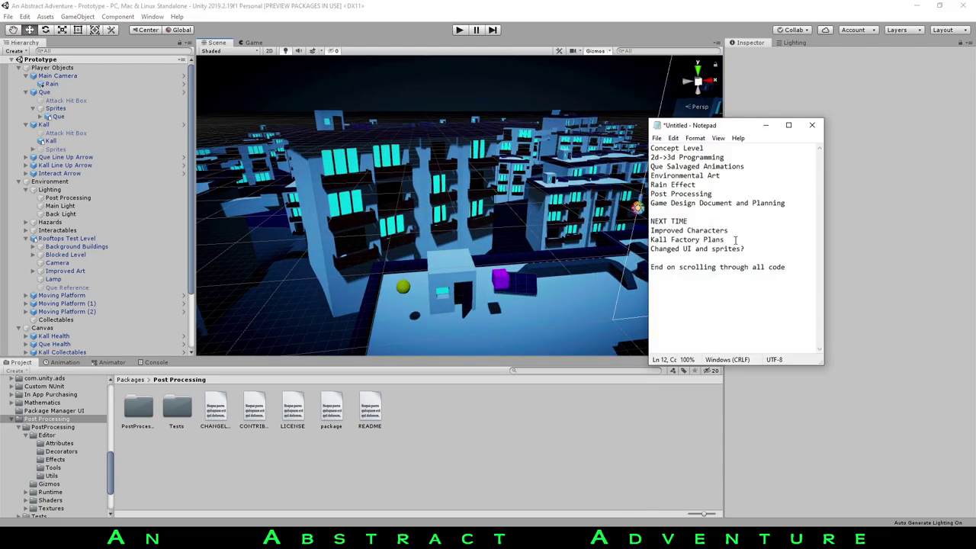
pyautogui.moveTo(739, 248); pyautogui.dragTo(638, 257)
pyautogui.hotkey('alt', 'Tab')
pyautogui.moveTo(462, 233); pyautogui.dragTo(458, 186, button='middle')
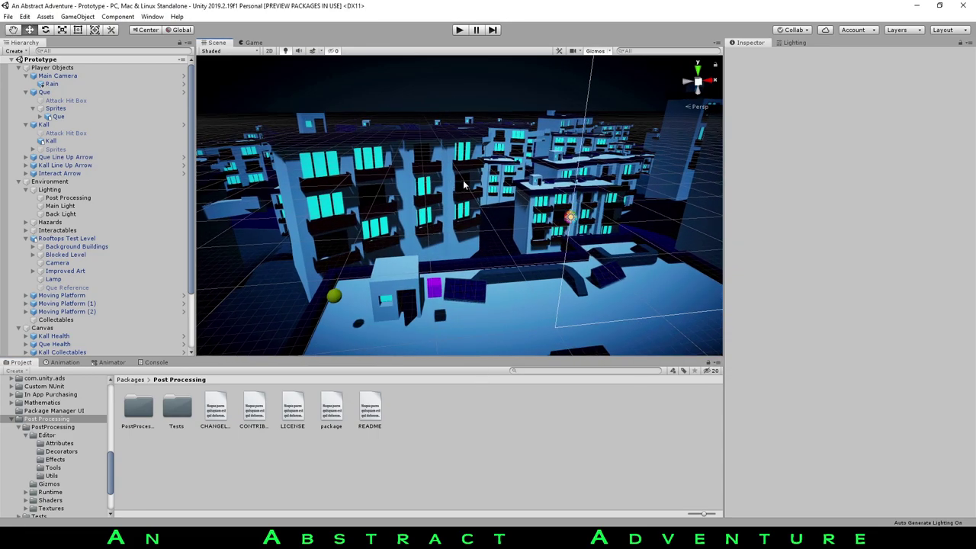
# Preview the level with its UI in the Game view, run the game briefly, and recheck the Notepad outline
pyautogui.click(254, 43)
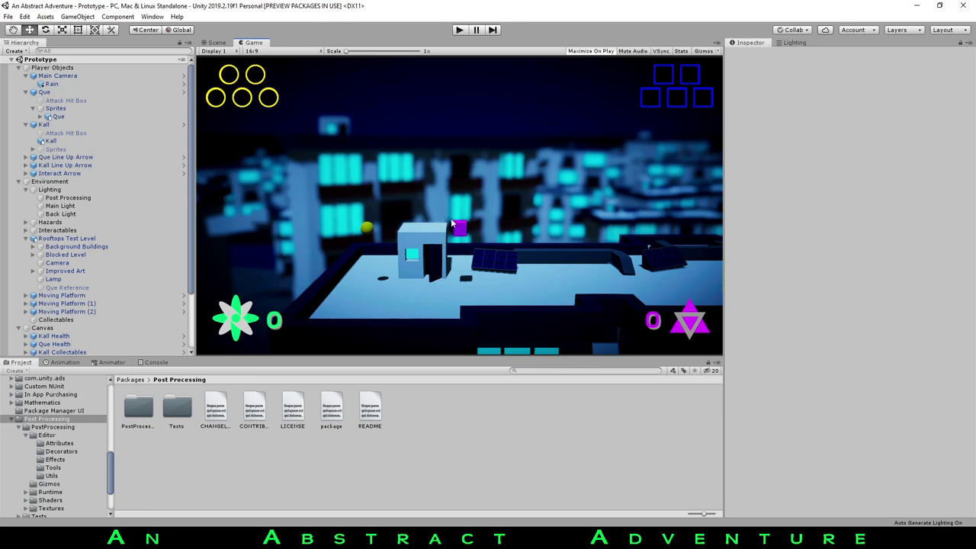
pyautogui.click(459, 29)
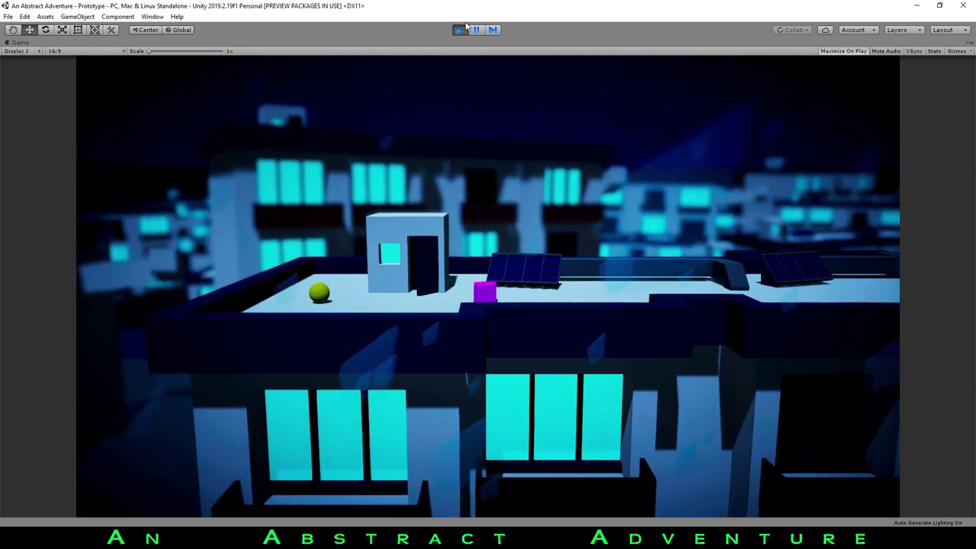
pyautogui.hotkey('ctrl', 'p')
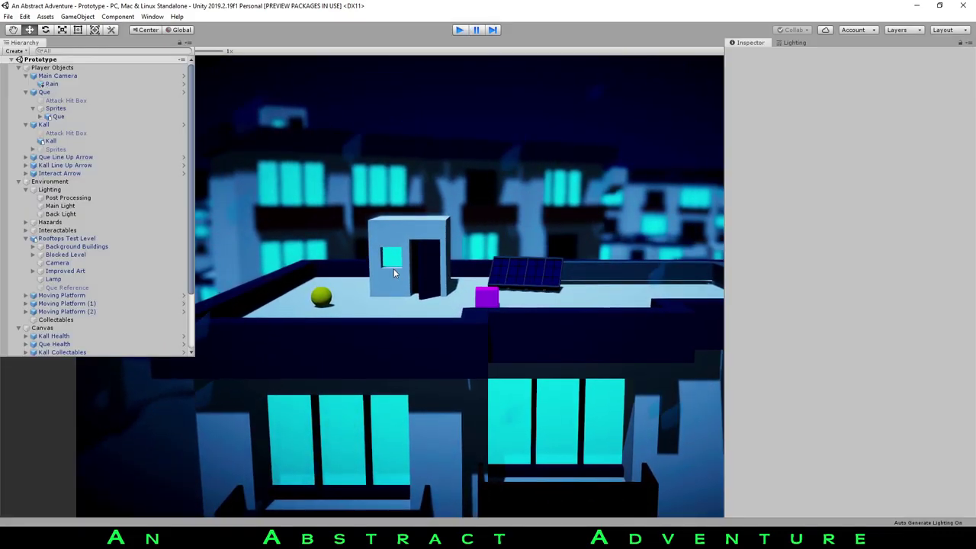
pyautogui.hotkey('alt', 'Tab')
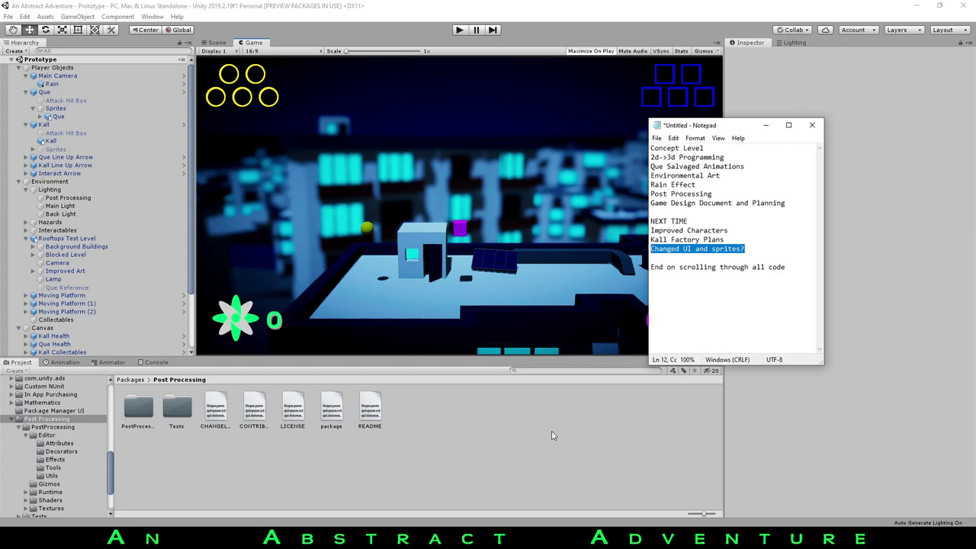
pyautogui.hotkey('alt', 'Tab')
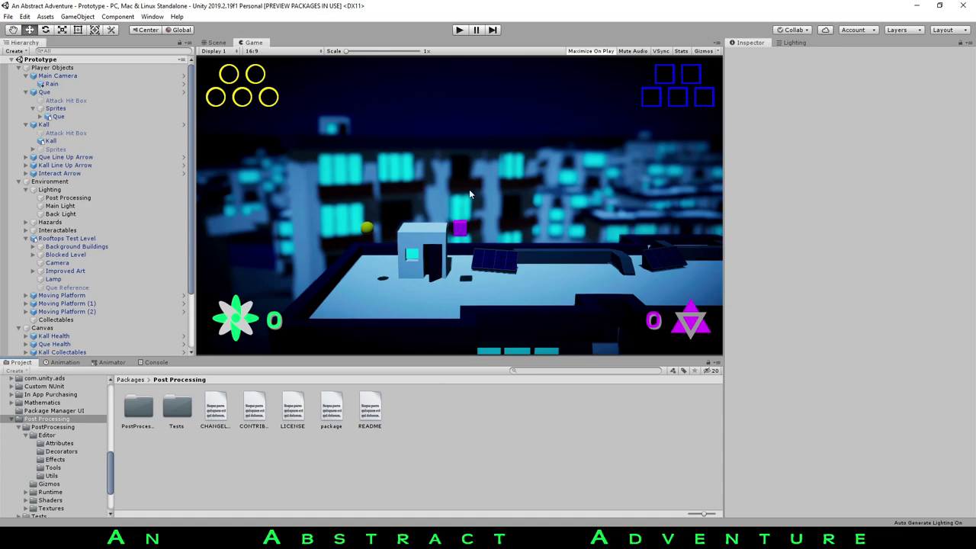
# Switch to Visual Studio and look through the ButtonMulti.cs, ButtonOnce.cs, ButtonTimed.cs and ButtonWeighted.cs scripts
pyautogui.hotkey('alt', 'Tab')
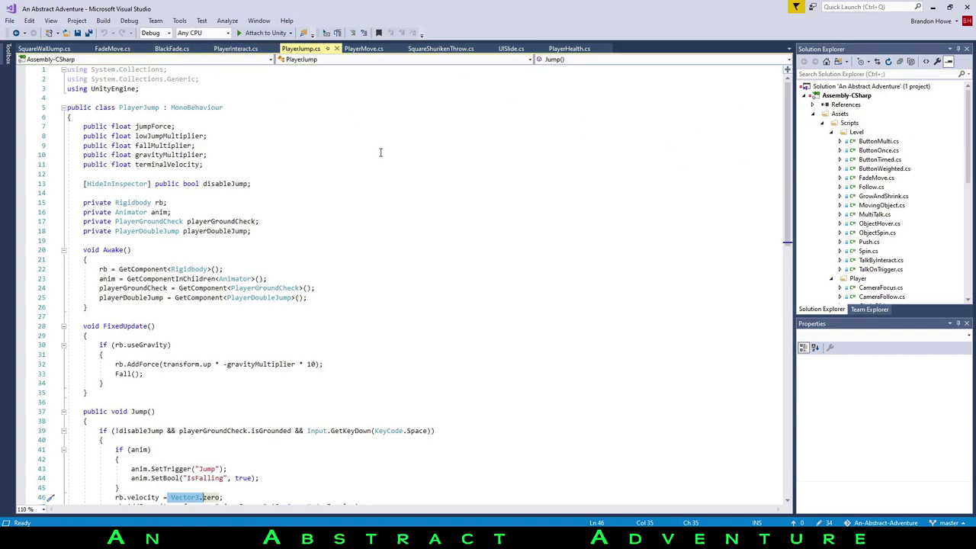
pyautogui.click(873, 142)
pyautogui.doubleClick(873, 142)
pyautogui.doubleClick(877, 150)
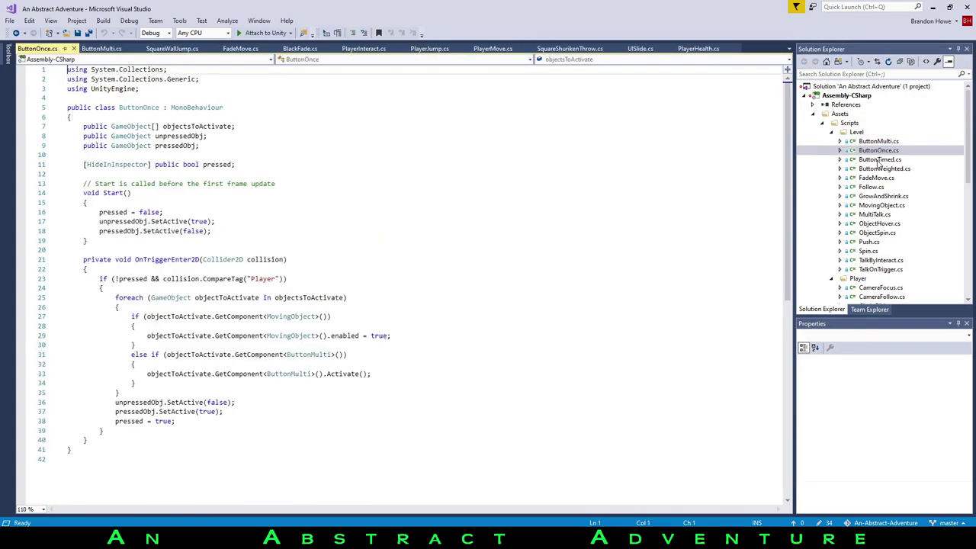
pyautogui.doubleClick(879, 160)
pyautogui.doubleClick(894, 169)
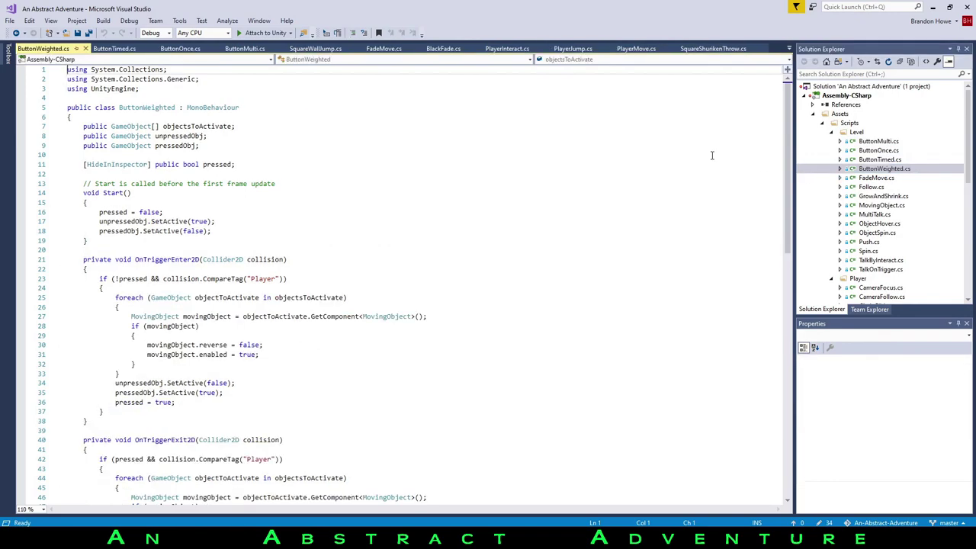
# Close all open script files in the code editor
pyautogui.click(89, 48)
pyautogui.click(140, 48)
pyautogui.click(141, 48)
pyautogui.click(150, 49)
pyautogui.click(135, 48)
pyautogui.click(137, 49)
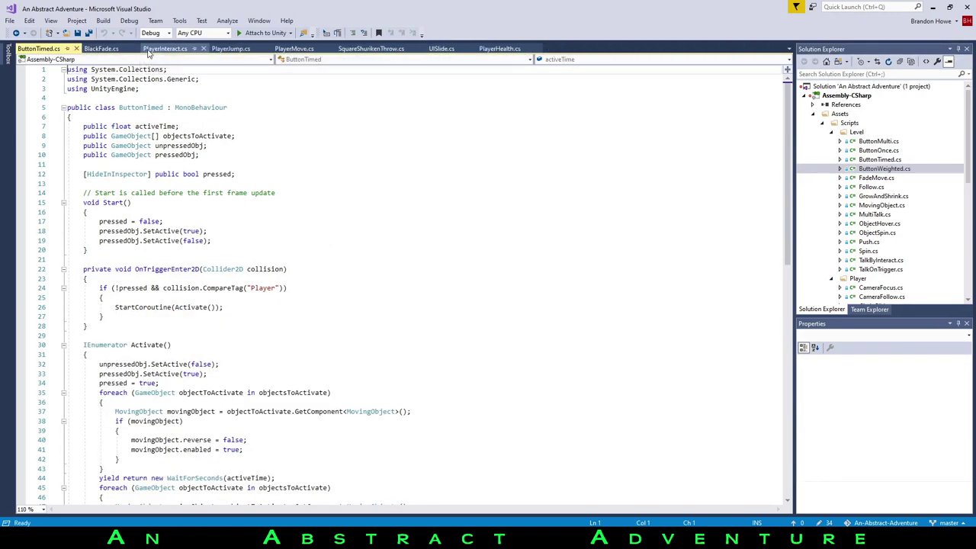
pyautogui.click(144, 48)
pyautogui.click(139, 48)
pyautogui.click(140, 49)
pyautogui.click(165, 49)
pyautogui.click(135, 49)
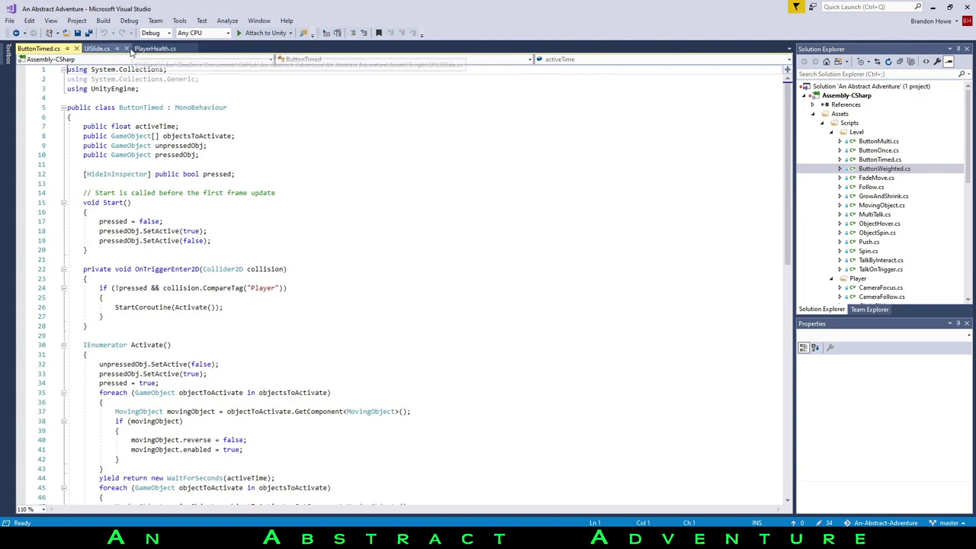
pyautogui.click(141, 48)
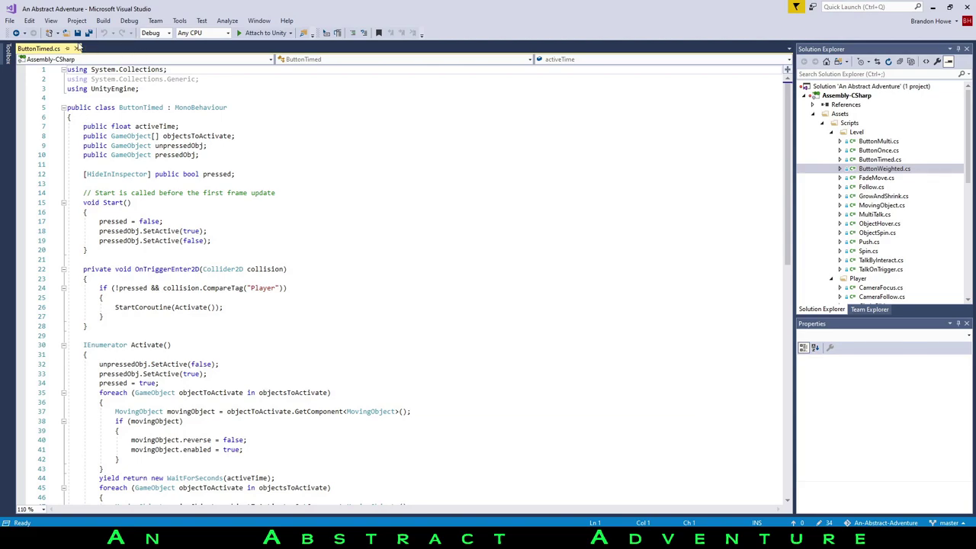
pyautogui.click(76, 49)
# Open ButtonMulti.cs from the Level scripts and examine its Activate method
pyautogui.doubleClick(877, 141)
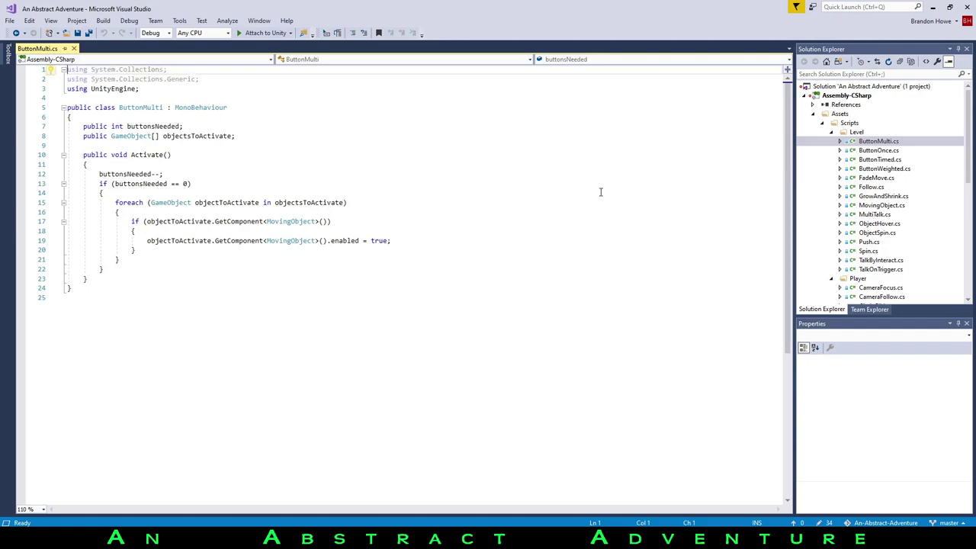
pyautogui.scroll(-5, 921, 214)
pyautogui.scroll(5, 918, 204)
pyautogui.click(884, 143)
pyautogui.doubleClick(884, 146)
pyautogui.moveTo(378, 305); pyautogui.dragTo(101, 61)
pyautogui.click(171, 245)
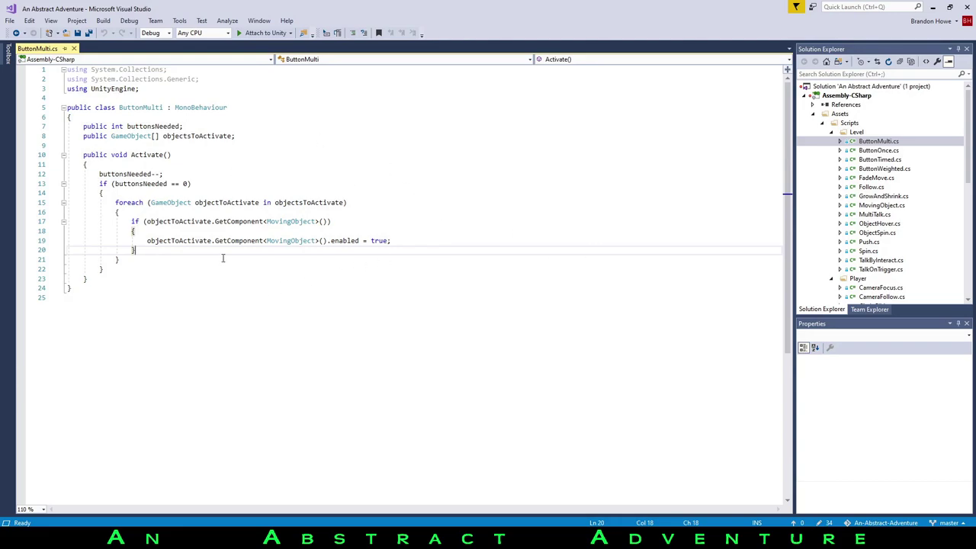
# Open the ButtonOnce.cs, ButtonTimed.cs and ButtonWeighted.cs level scripts in turn and look through their code
pyautogui.doubleClick(878, 151)
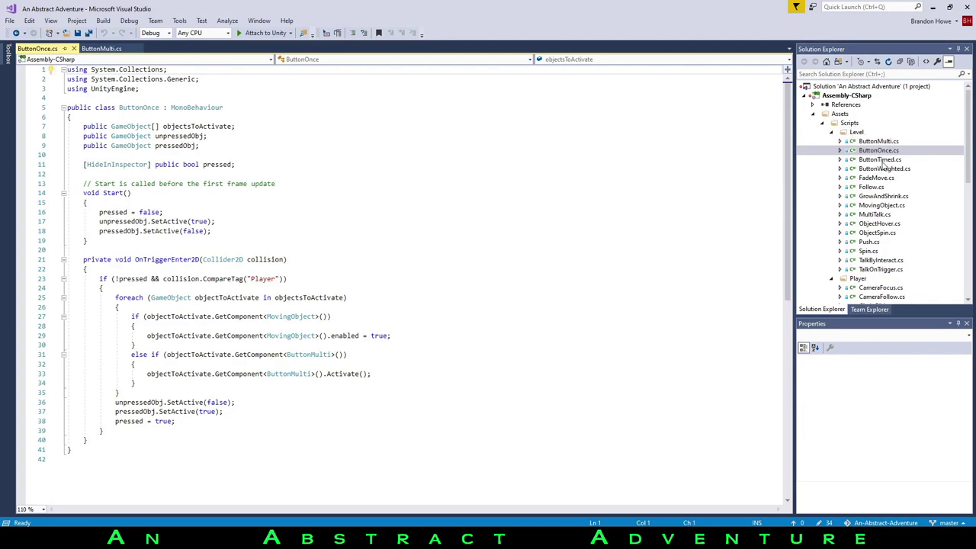
pyautogui.scroll(-8, 877, 190)
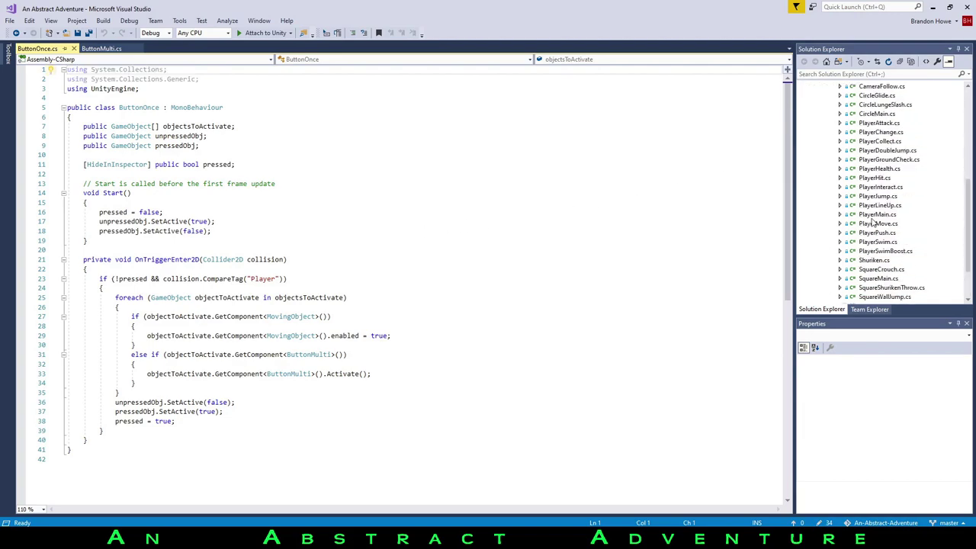
pyautogui.scroll(10, 874, 222)
pyautogui.doubleClick(879, 160)
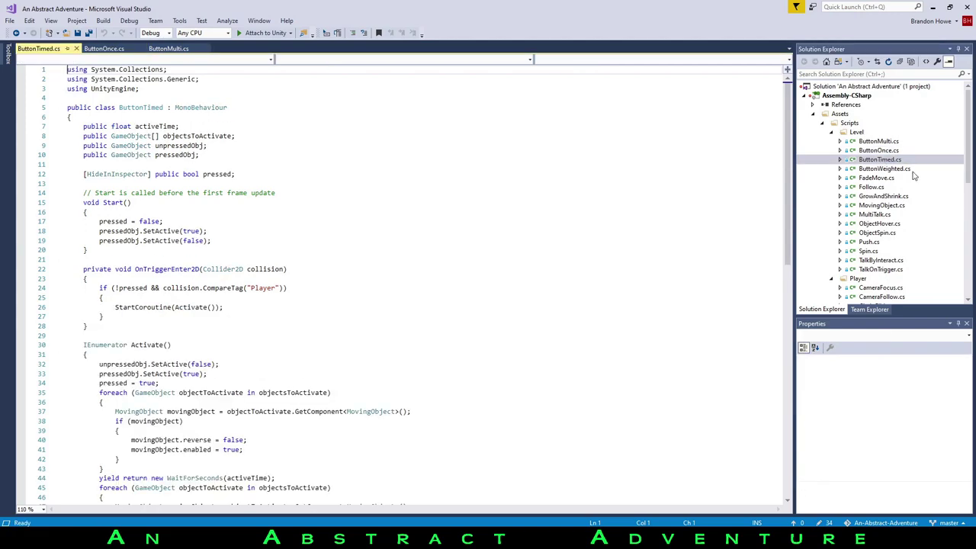
pyautogui.scroll(-7, 397, 248)
pyautogui.scroll(7, 404, 290)
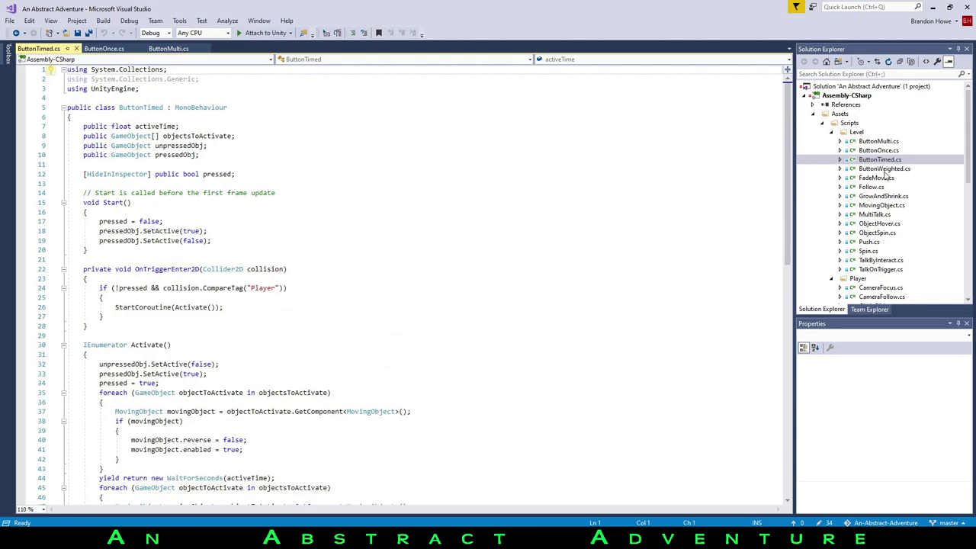
pyautogui.doubleClick(884, 169)
pyautogui.scroll(-2, 535, 161)
pyautogui.scroll(-8, 536, 162)
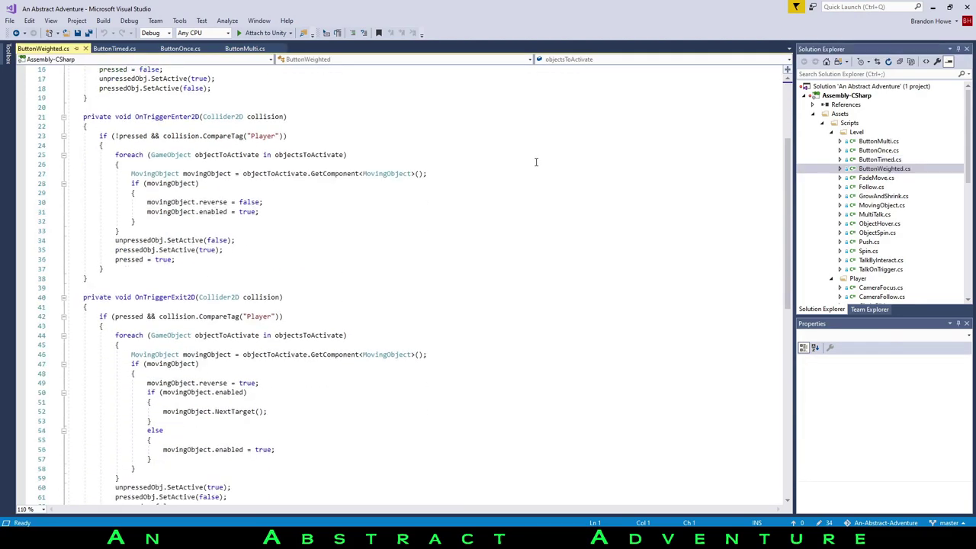
# Open the FadeMove.cs, Follow.cs and GrowAndShrink.cs level scripts in turn and review their code
pyautogui.doubleClick(876, 178)
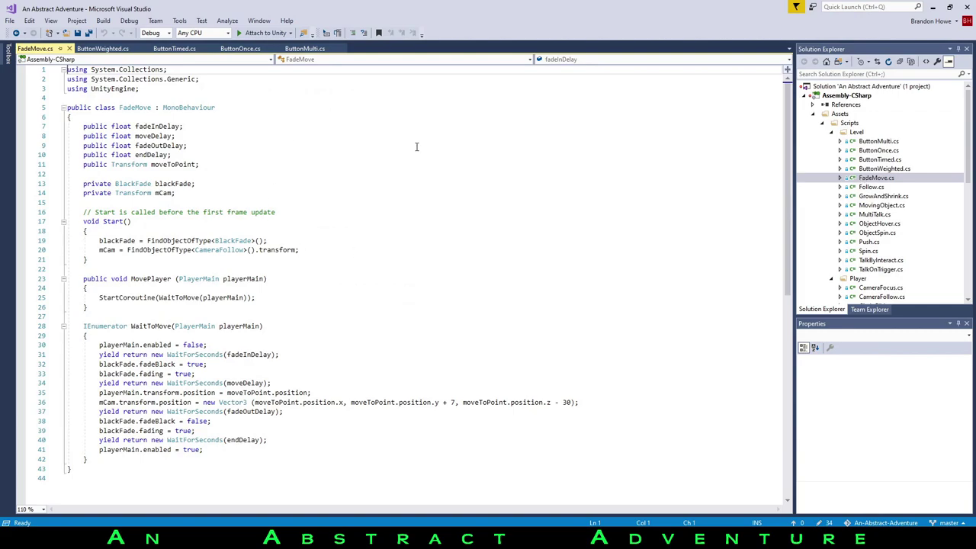
pyautogui.scroll(-10, 573, 229)
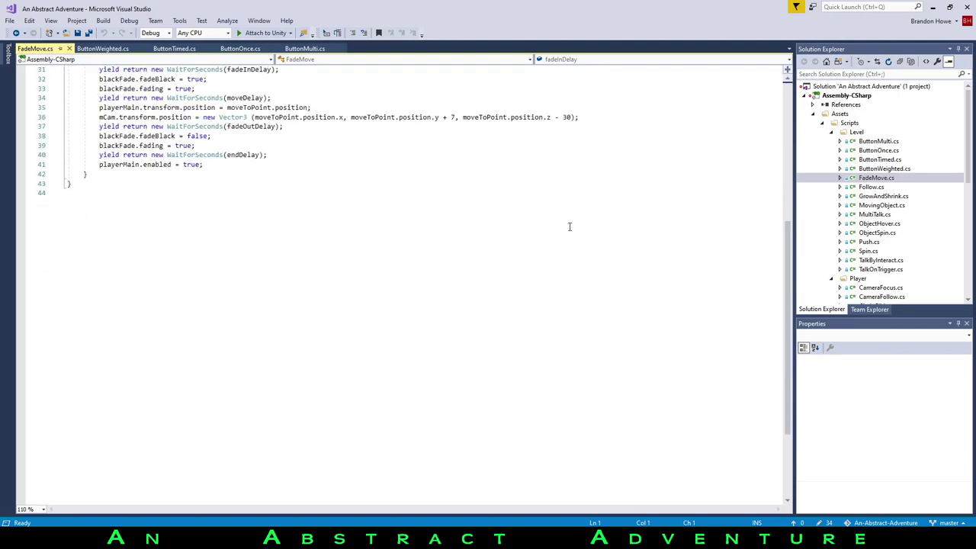
pyautogui.scroll(10, 571, 224)
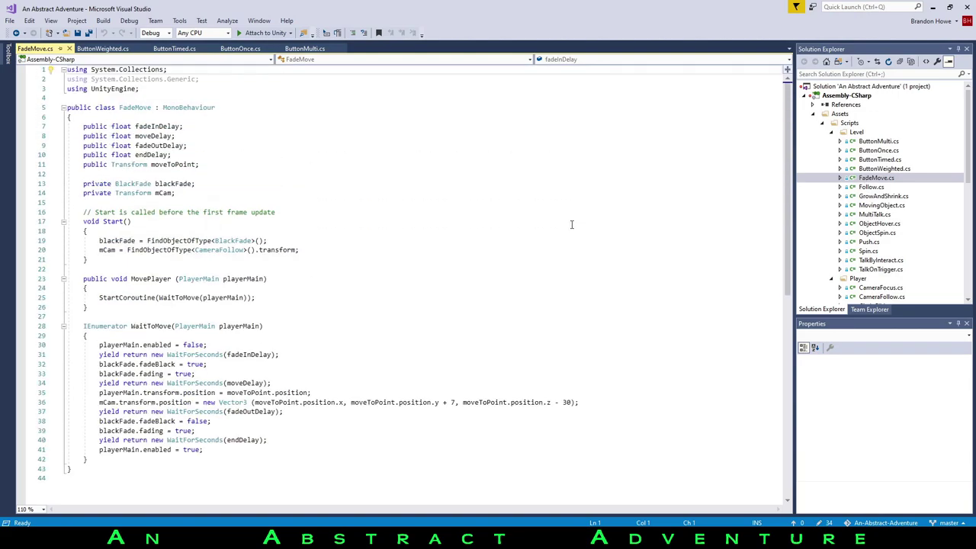
pyautogui.doubleClick(873, 187)
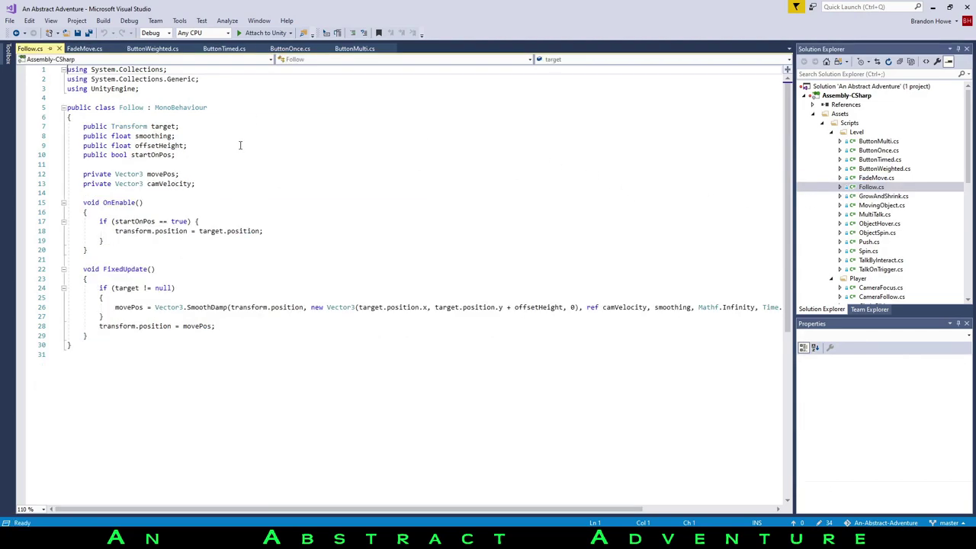
pyautogui.moveTo(355, 509); pyautogui.dragTo(303, 519)
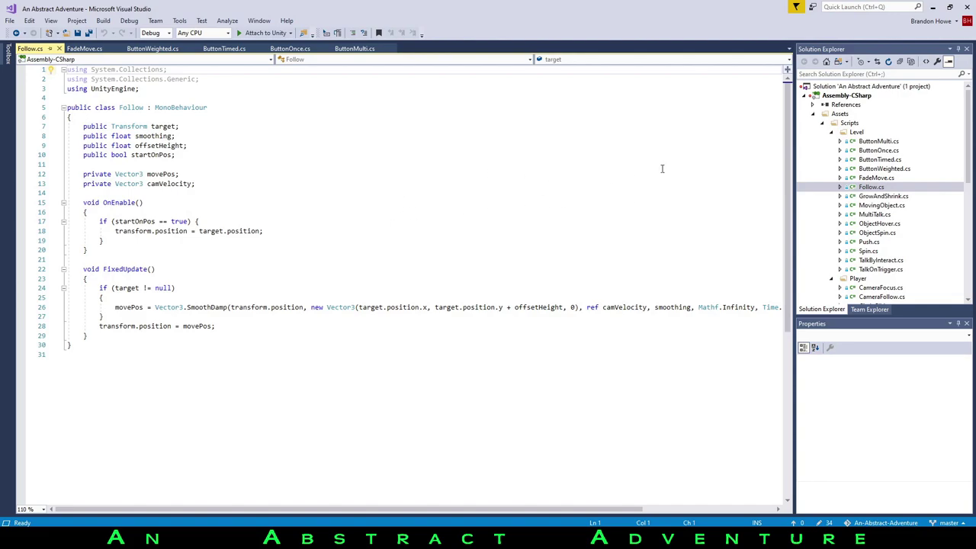
pyautogui.doubleClick(884, 196)
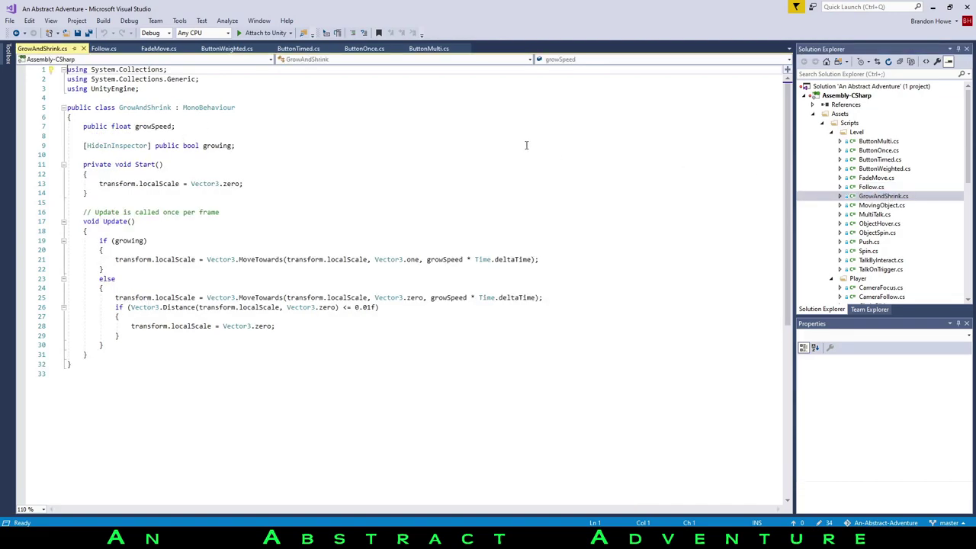
# Open MovingObject.cs from the Level scripts and read through its movement and target-switching code
pyautogui.doubleClick(877, 205)
pyautogui.scroll(-2, 468, 144)
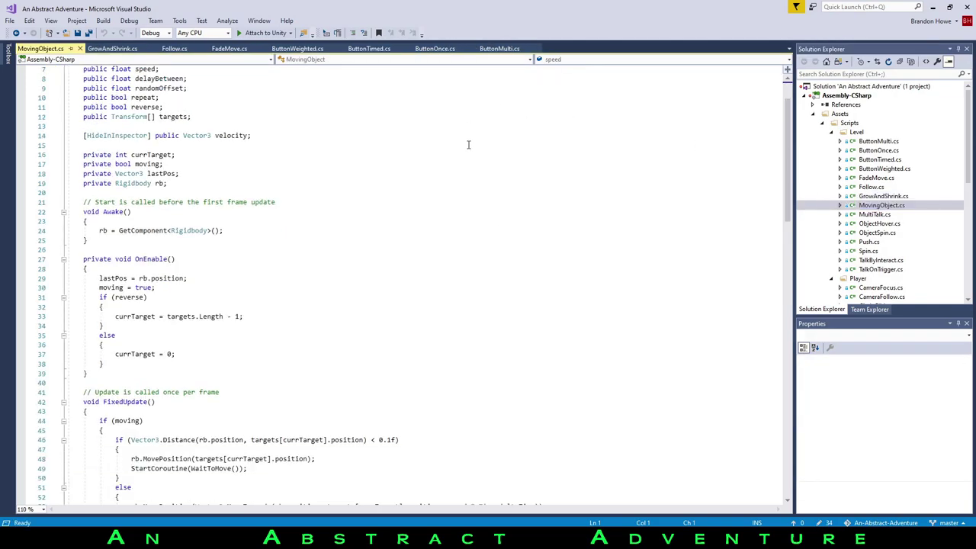
pyautogui.scroll(1, 468, 145)
pyautogui.scroll(-11, 468, 145)
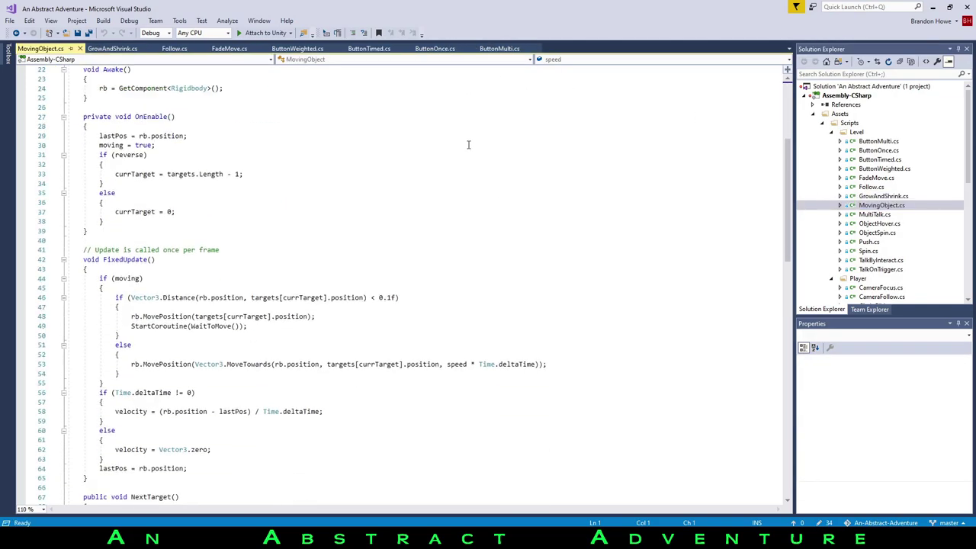
pyautogui.scroll(-13, 473, 145)
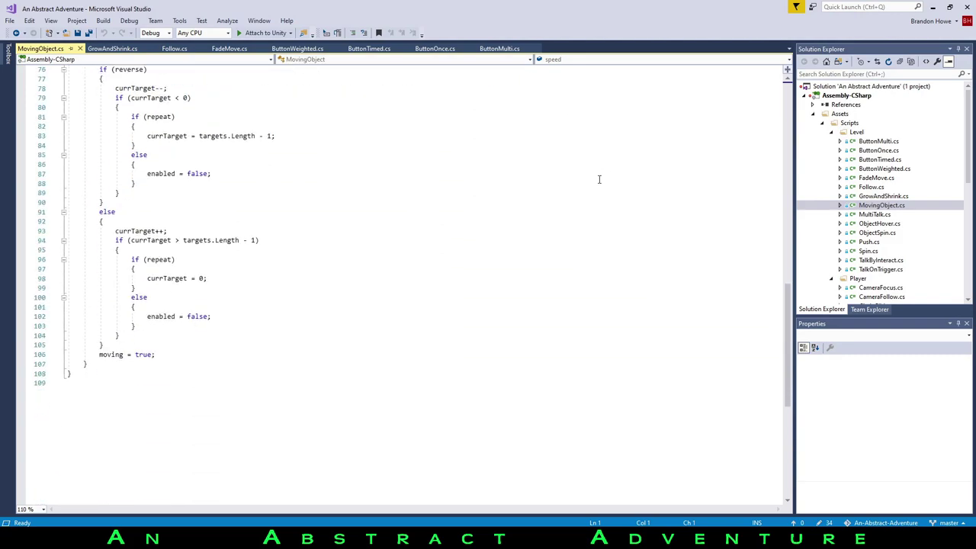
pyautogui.scroll(20, 599, 179)
pyautogui.scroll(-20, 599, 179)
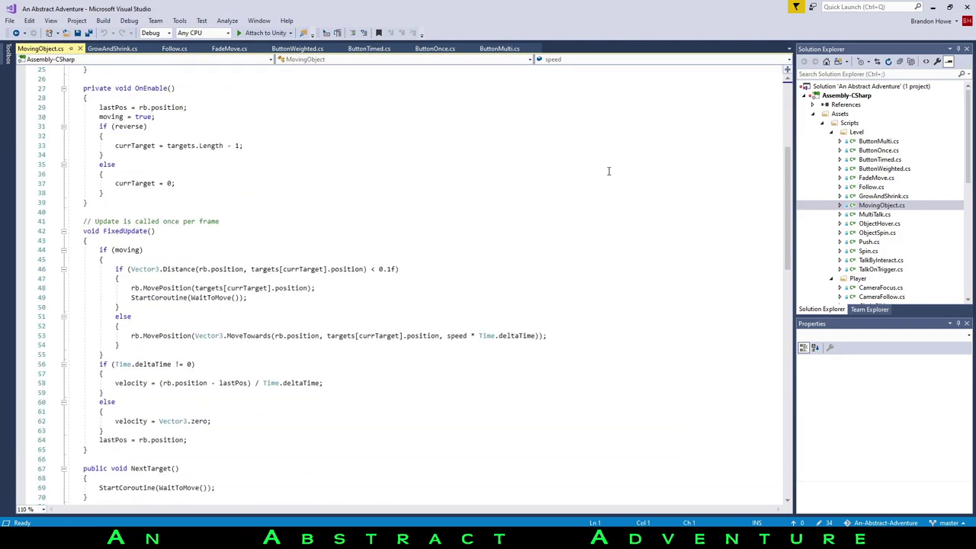
# Open the MultiTalk.cs, ObjectHover.cs and ObjectSpin.cs level scripts and examine how objects hover and spin
pyautogui.doubleClick(898, 214)
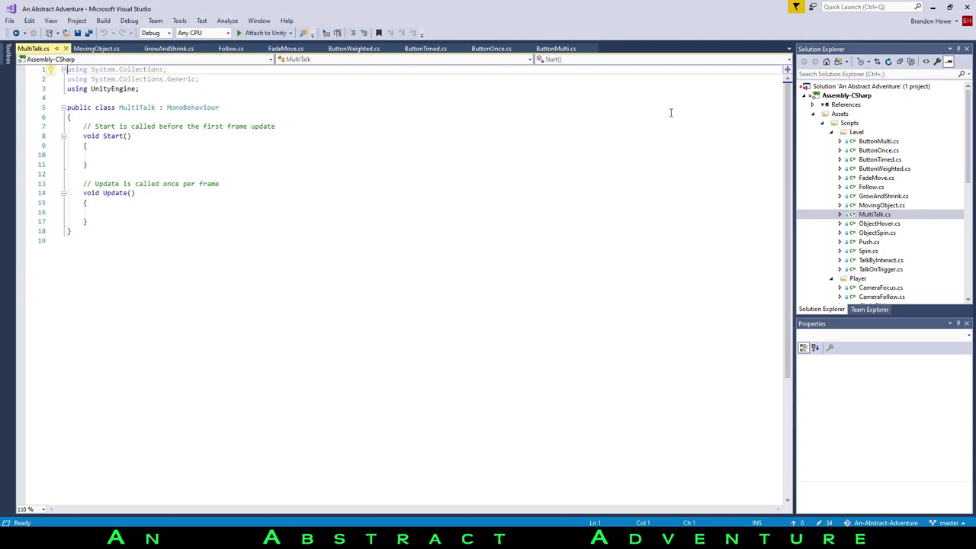
pyautogui.doubleClick(889, 224)
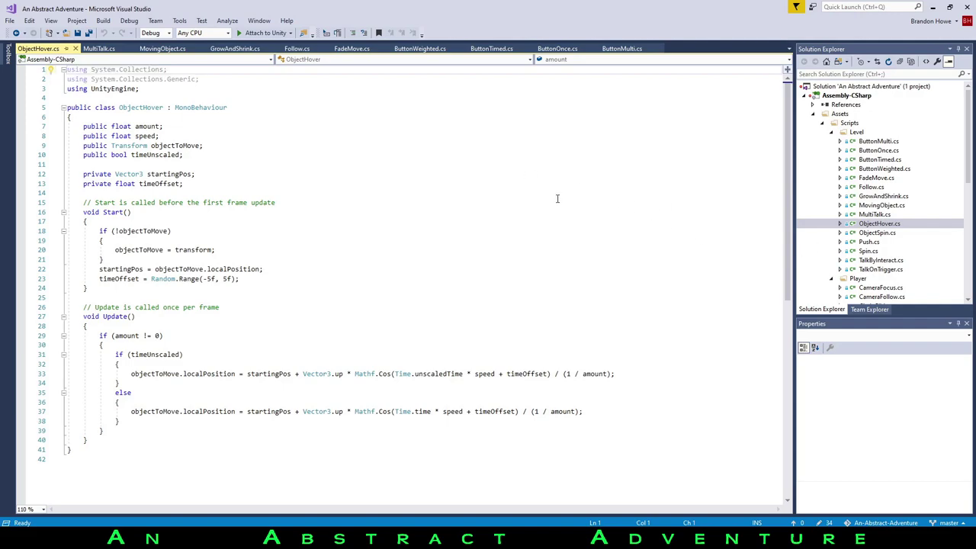
pyautogui.click(866, 233)
pyautogui.doubleClick(864, 233)
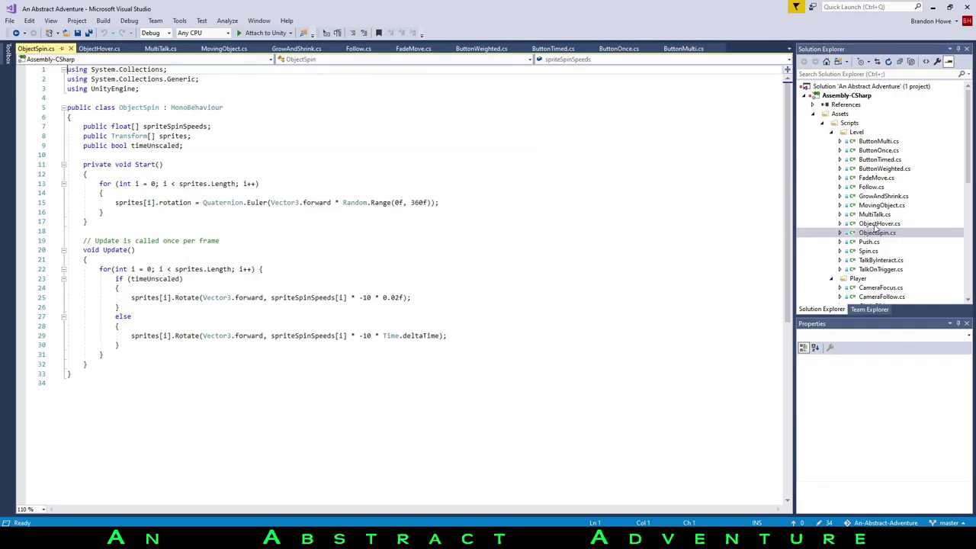
pyautogui.doubleClick(877, 224)
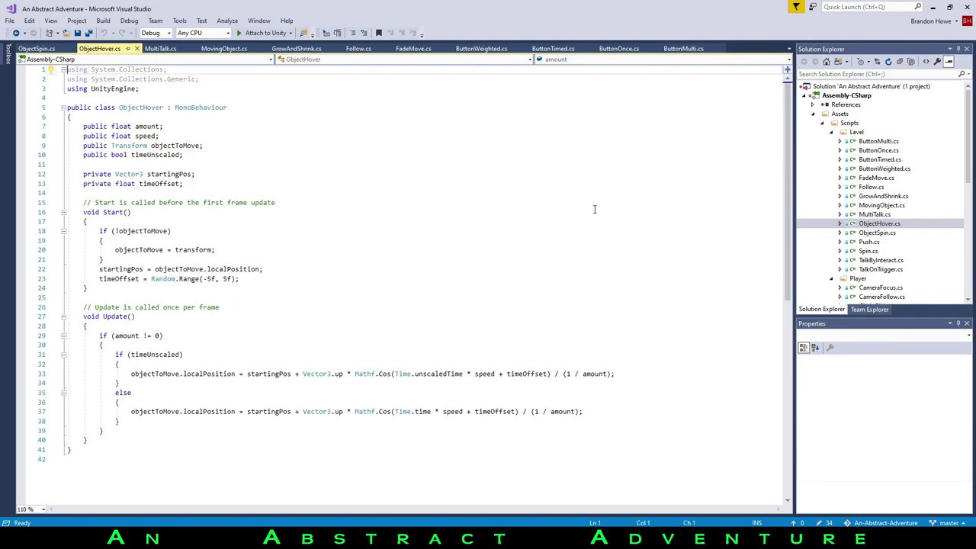
pyautogui.doubleClick(890, 233)
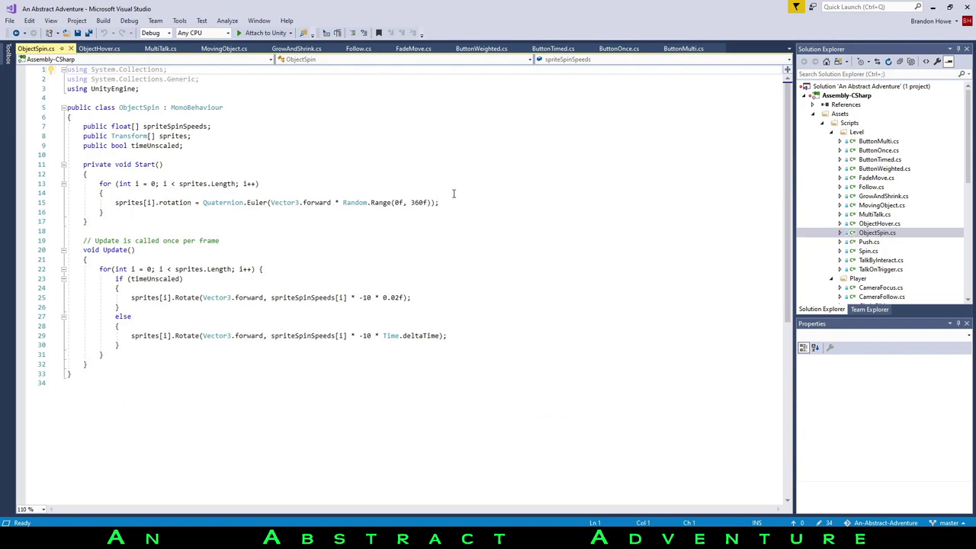
# Open the Push.cs and Spin.cs level scripts and compare Spin.cs with ObjectSpin.cs
pyautogui.doubleClick(869, 242)
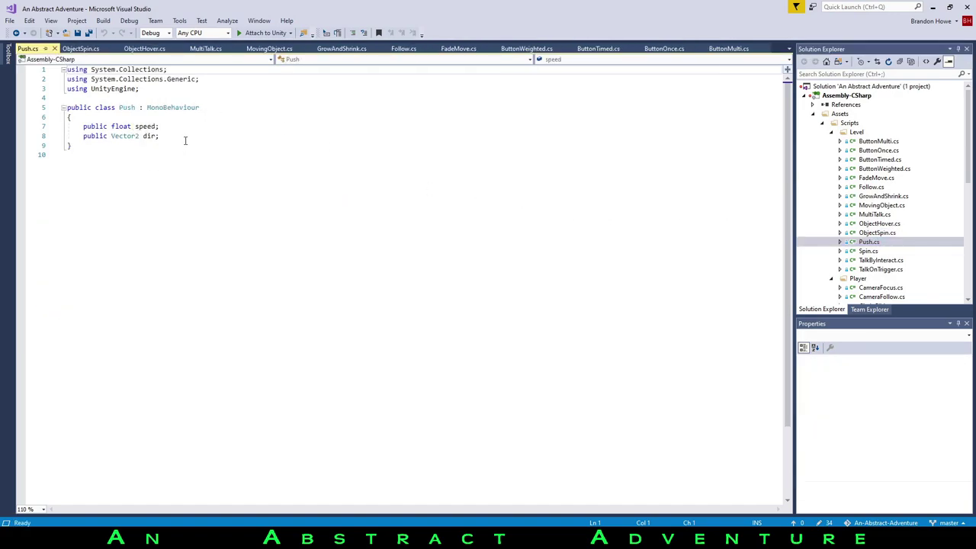
pyautogui.doubleClick(869, 252)
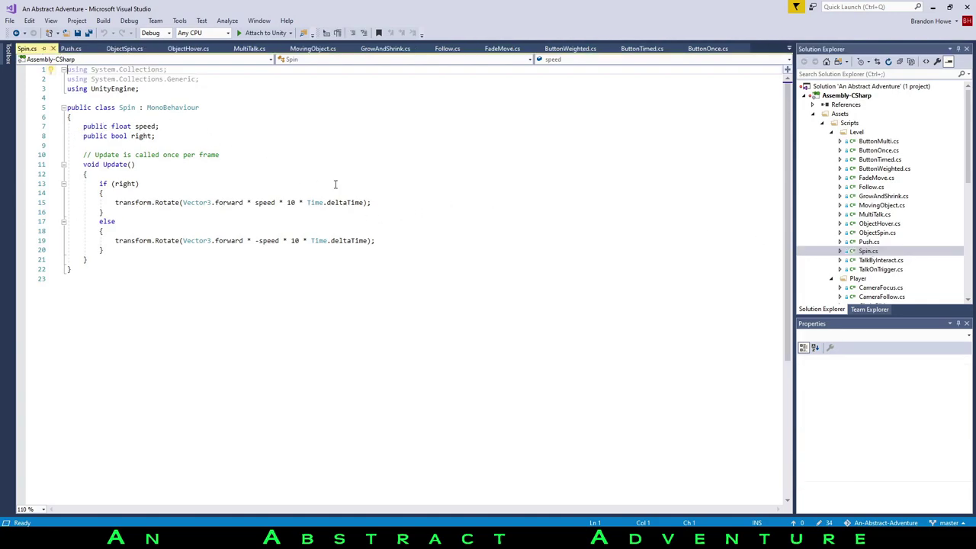
pyautogui.doubleClick(880, 234)
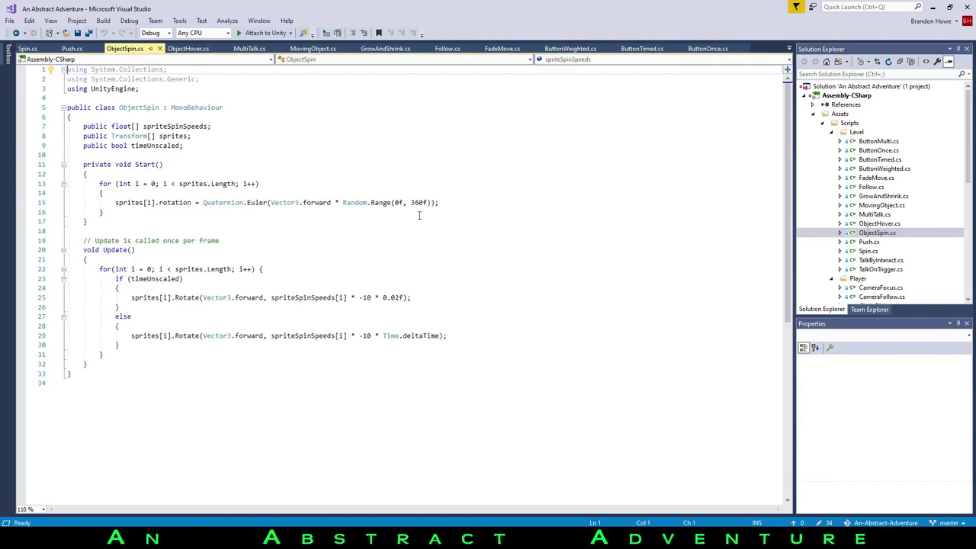
pyautogui.doubleClick(869, 251)
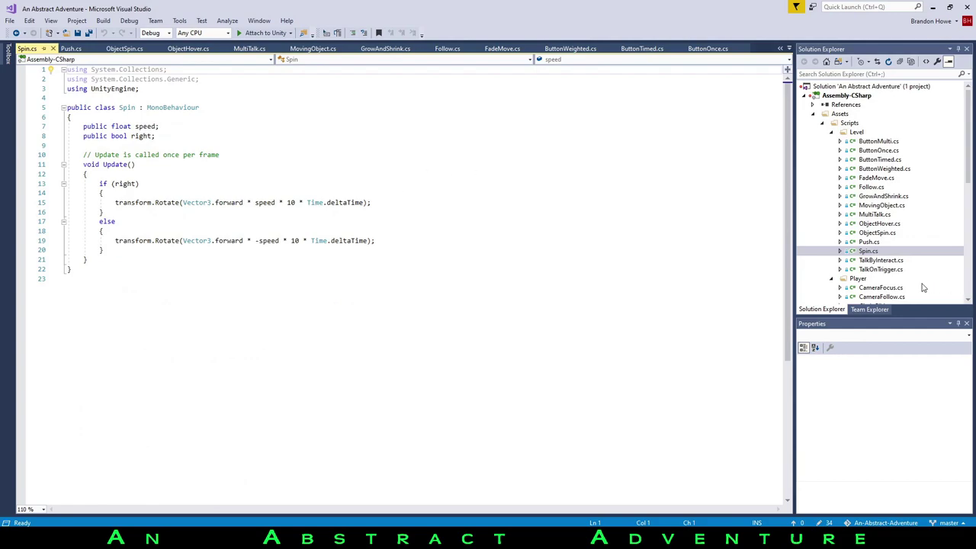
# Open TalkByInteract.cs from the Level scripts and look through its dialogue activation code
pyautogui.doubleClick(881, 263)
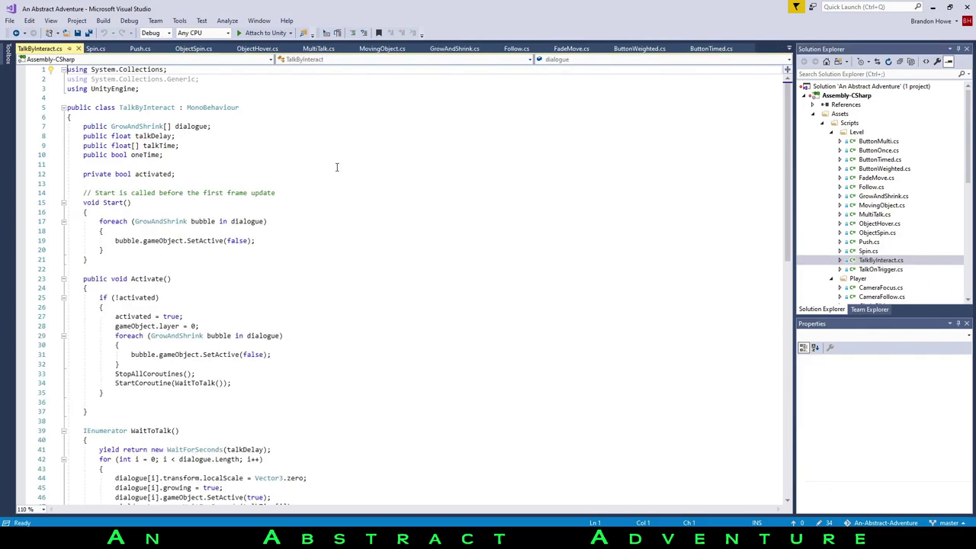
pyautogui.scroll(-5, 368, 158)
pyautogui.scroll(-4, 369, 158)
pyautogui.scroll(9, 387, 323)
# Open TalkOnTrigger.cs from the Level scripts and examine its code, pointing out the OnTriggerEnter method
pyautogui.doubleClick(880, 269)
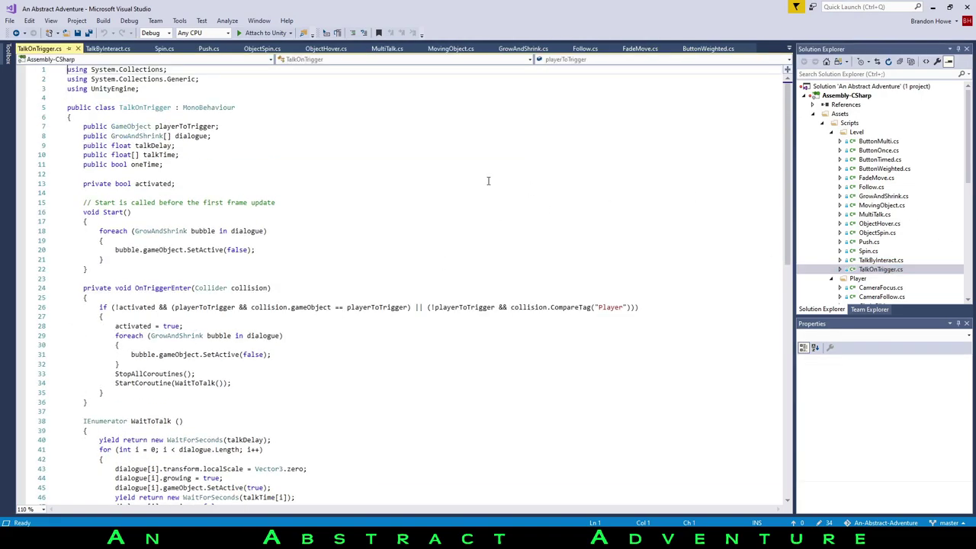
pyautogui.scroll(-1, 365, 158)
pyautogui.scroll(-3, 365, 158)
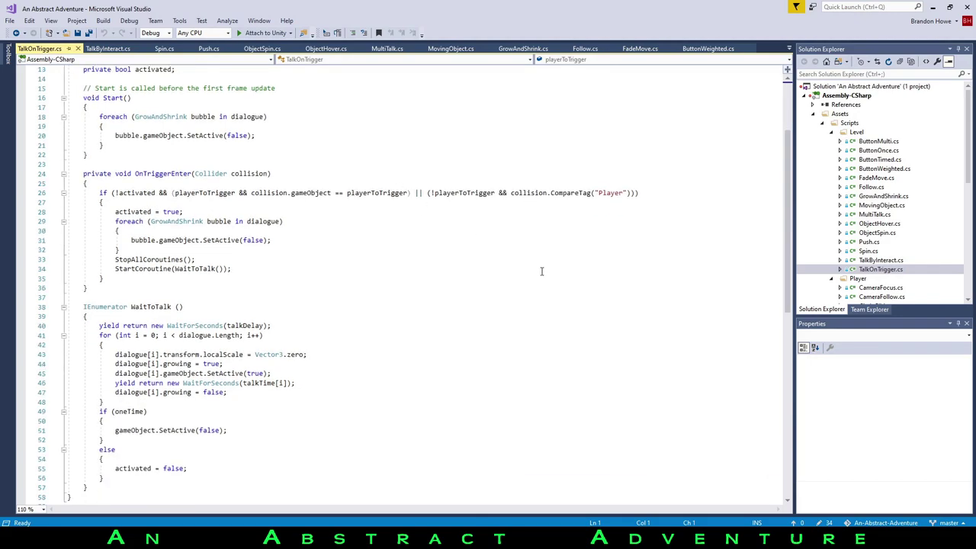
pyautogui.scroll(-4, 534, 265)
pyautogui.scroll(8, 534, 266)
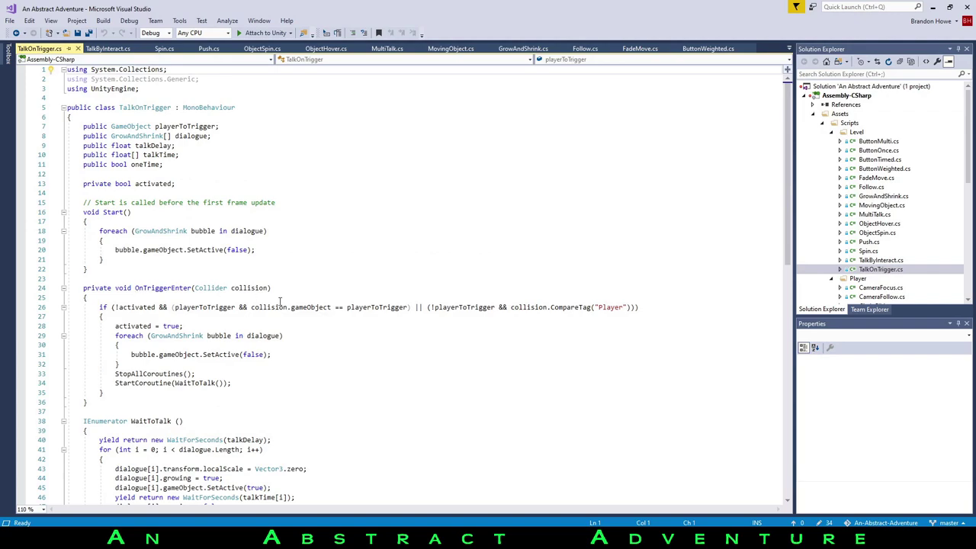
pyautogui.moveTo(163, 288); pyautogui.dragTo(216, 288)
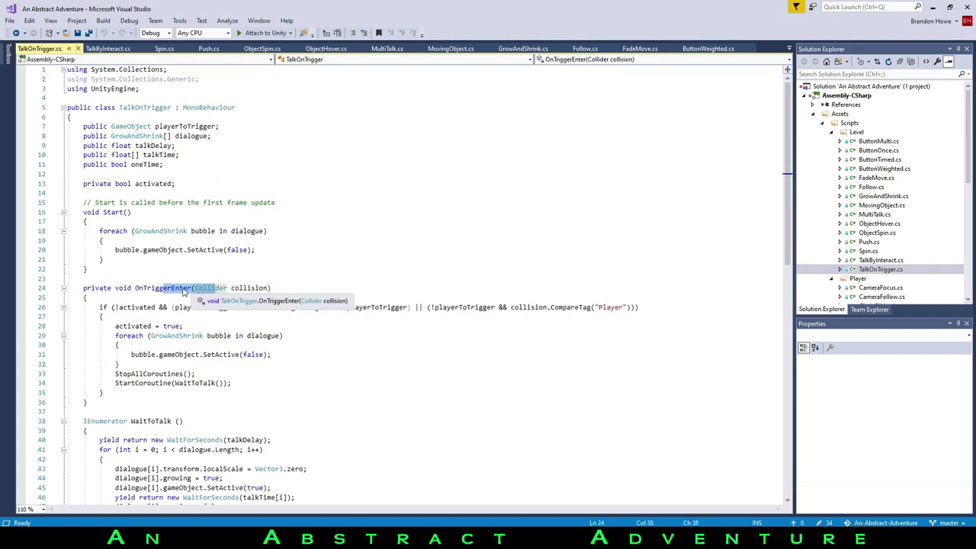
pyautogui.click(716, 259)
# Open CameraFocus.cs from the Player scripts and examine its variables and ChangeTarget coroutine
pyautogui.scroll(-2, 866, 244)
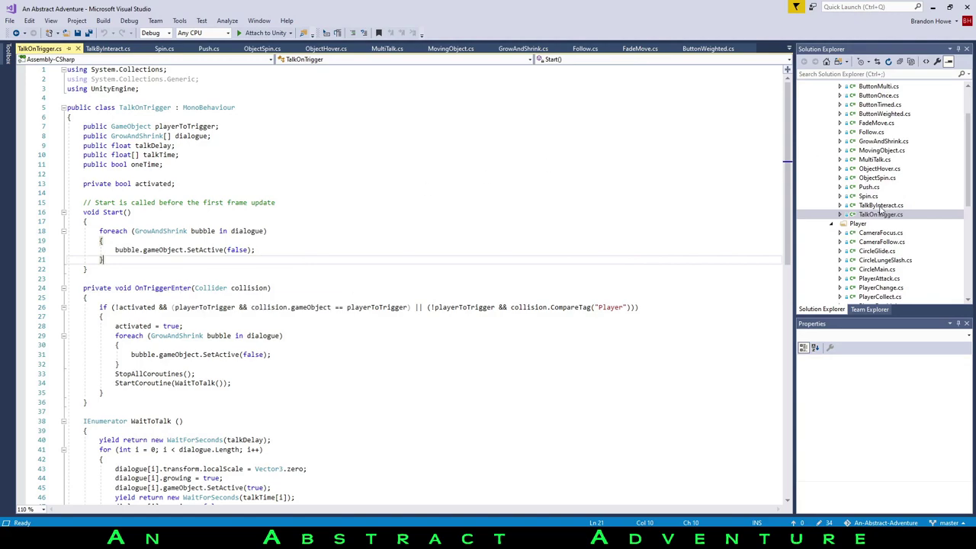
pyautogui.scroll(-3, 867, 228)
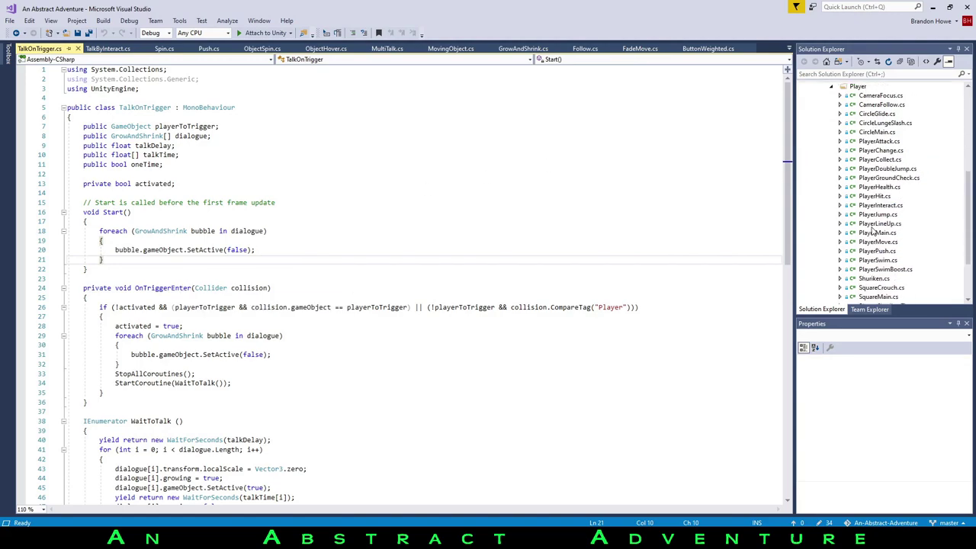
pyautogui.click(880, 151)
pyautogui.doubleClick(881, 150)
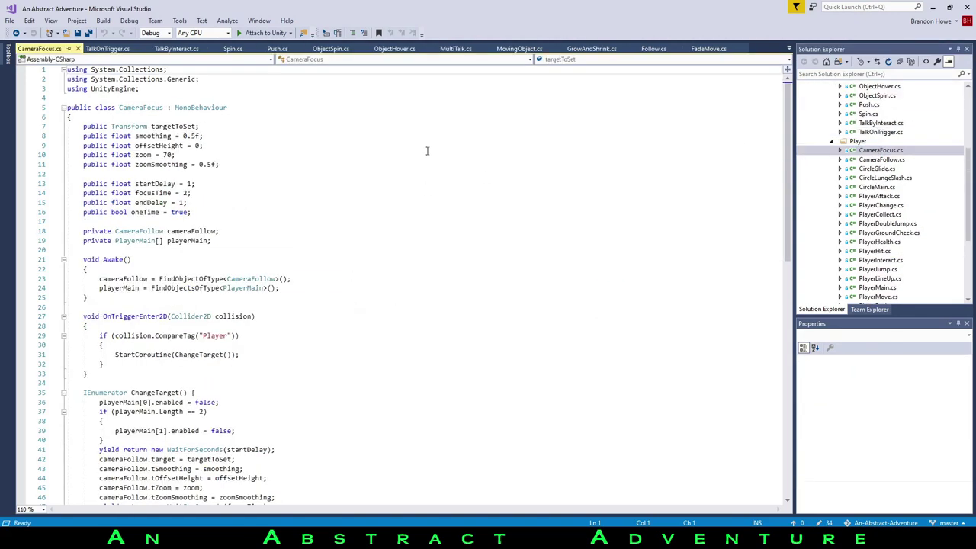
pyautogui.scroll(-7, 427, 150)
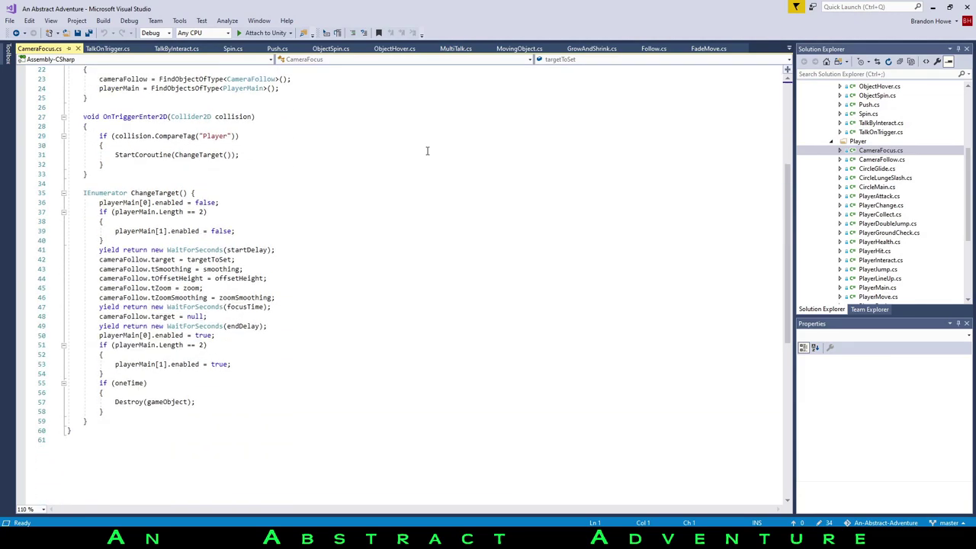
pyautogui.scroll(5, 427, 151)
pyautogui.scroll(-1, 214, 342)
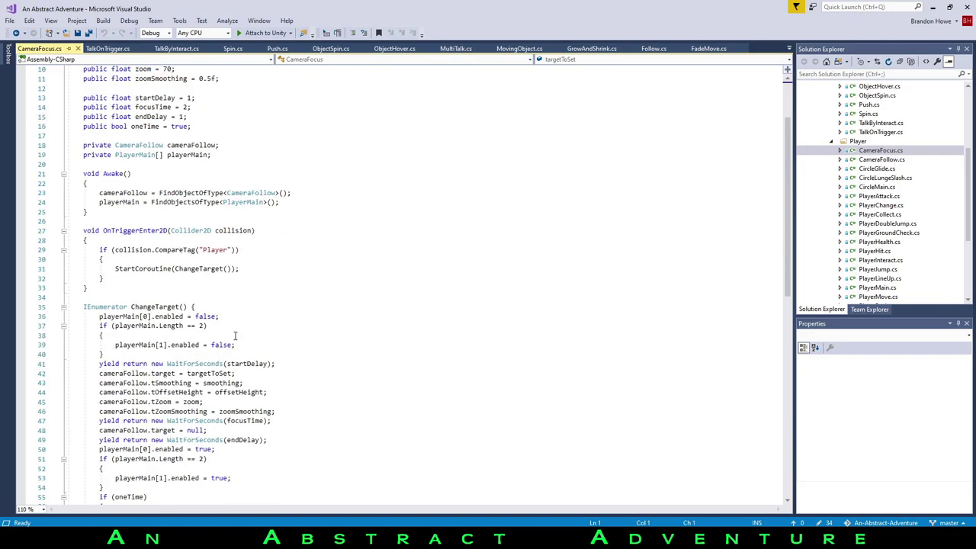
pyautogui.scroll(2, 451, 197)
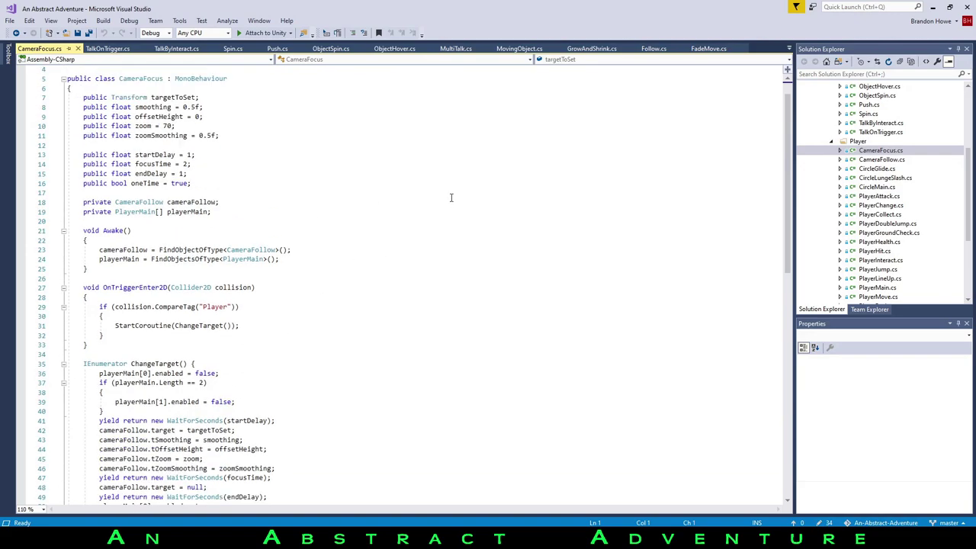
# Review the rest of CameraFocus.cs, from its public variables through the OnTriggerEnter2D method and the oneTime check
pyautogui.scroll(1, 443, 200)
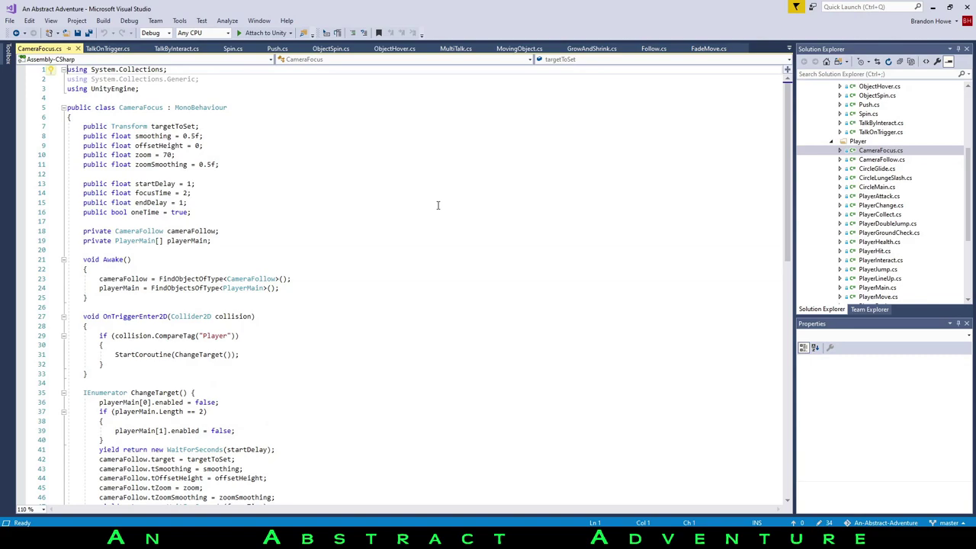
pyautogui.scroll(-8, 438, 204)
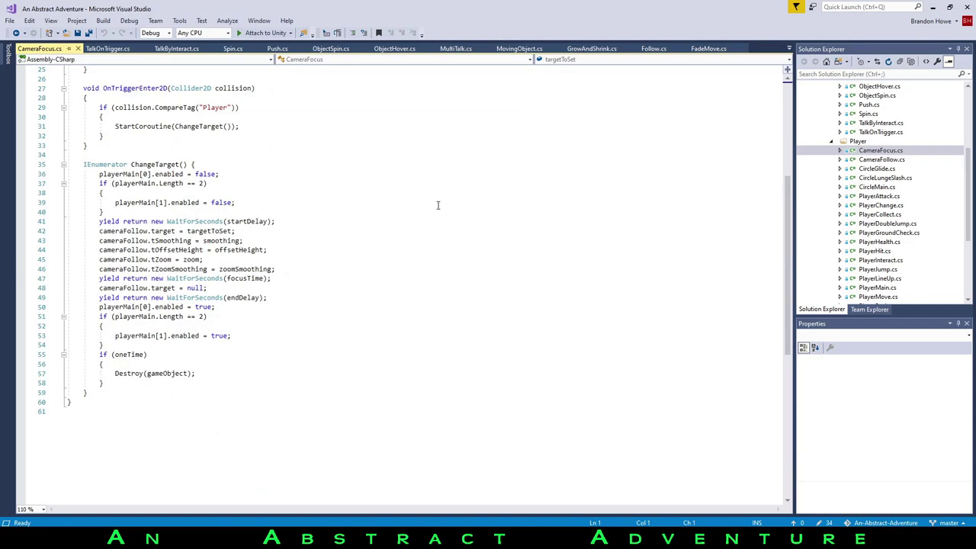
pyautogui.scroll(8, 444, 202)
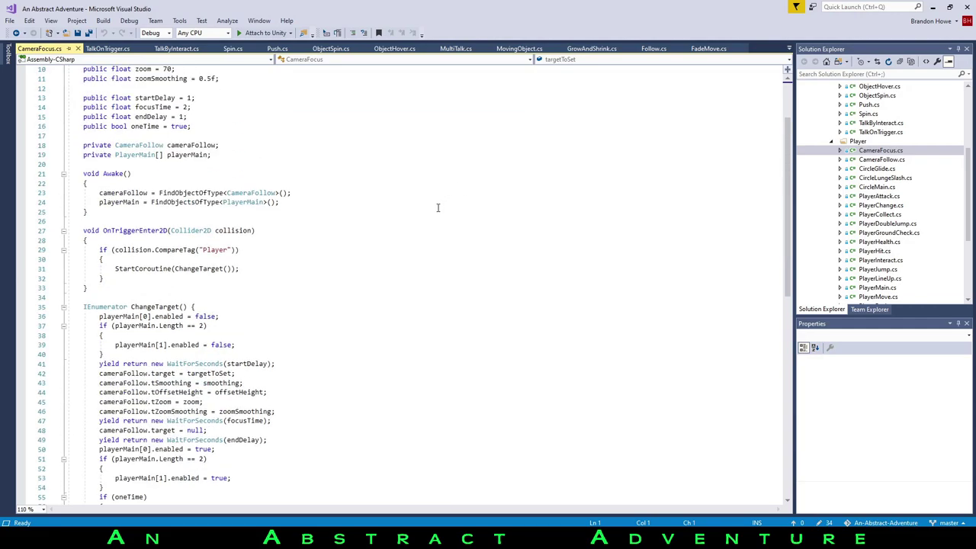
# Open CameraFollow.cs from the Player scripts and examine its PlayerChange check in Awake and the full SmoothDamp lines in FixedUpdate
pyautogui.doubleClick(898, 160)
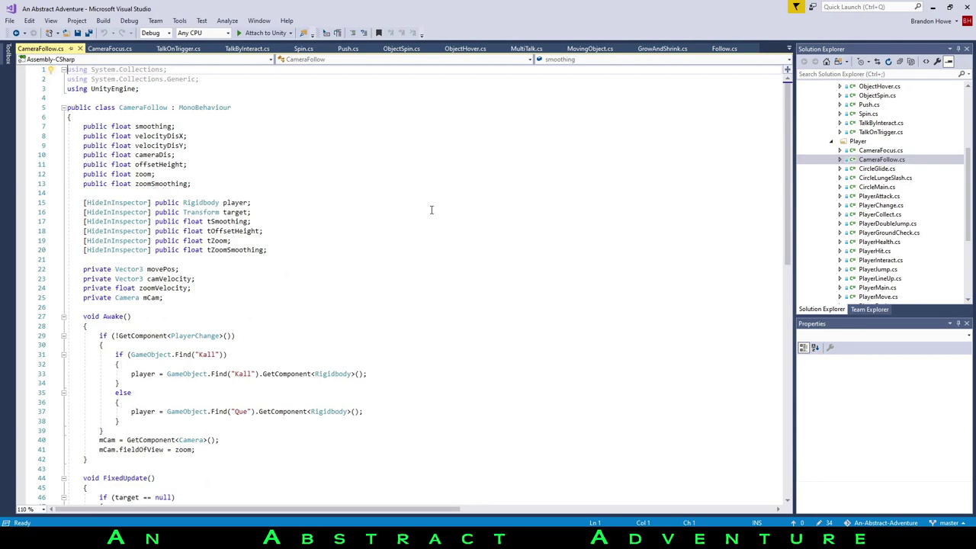
pyautogui.scroll(-1, 431, 210)
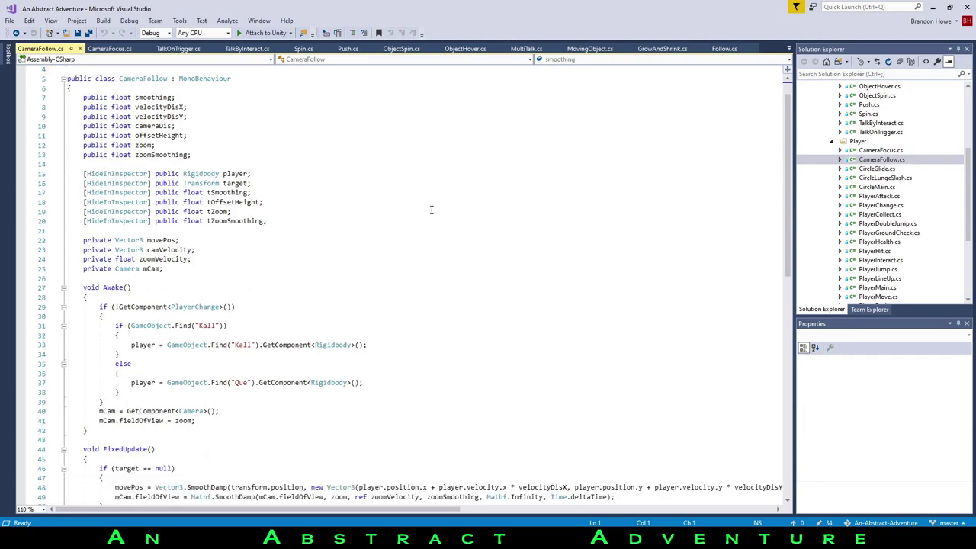
pyautogui.scroll(-4, 431, 210)
pyautogui.scroll(-3, 358, 213)
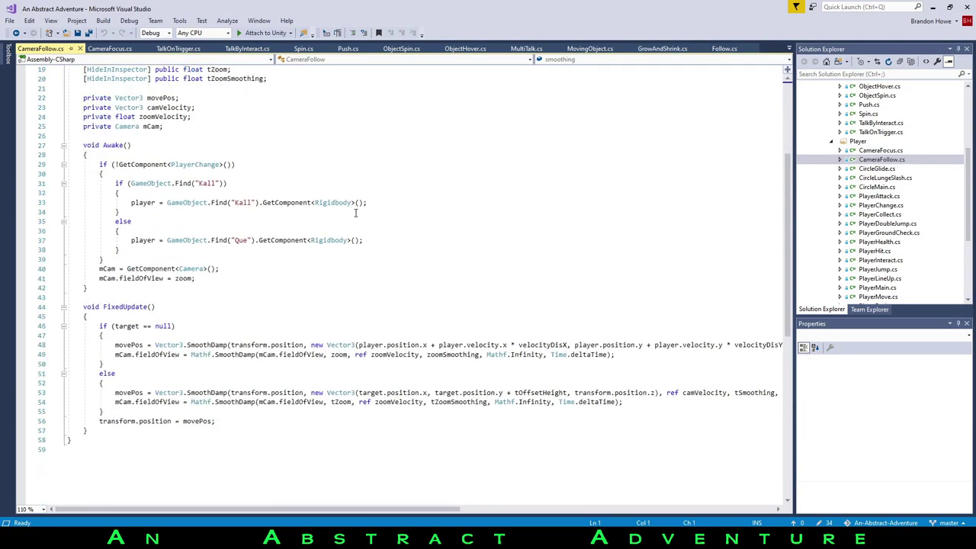
pyautogui.doubleClick(194, 108)
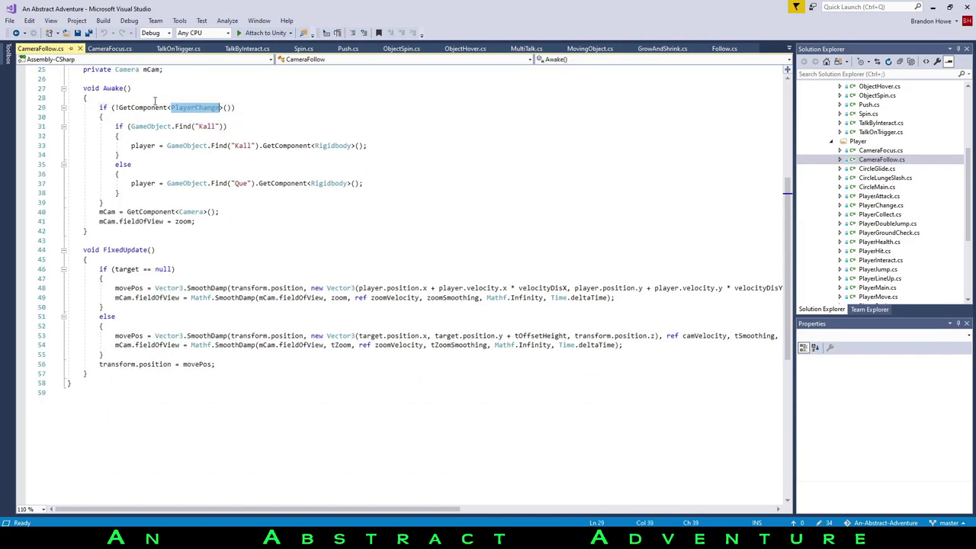
pyautogui.click(409, 136)
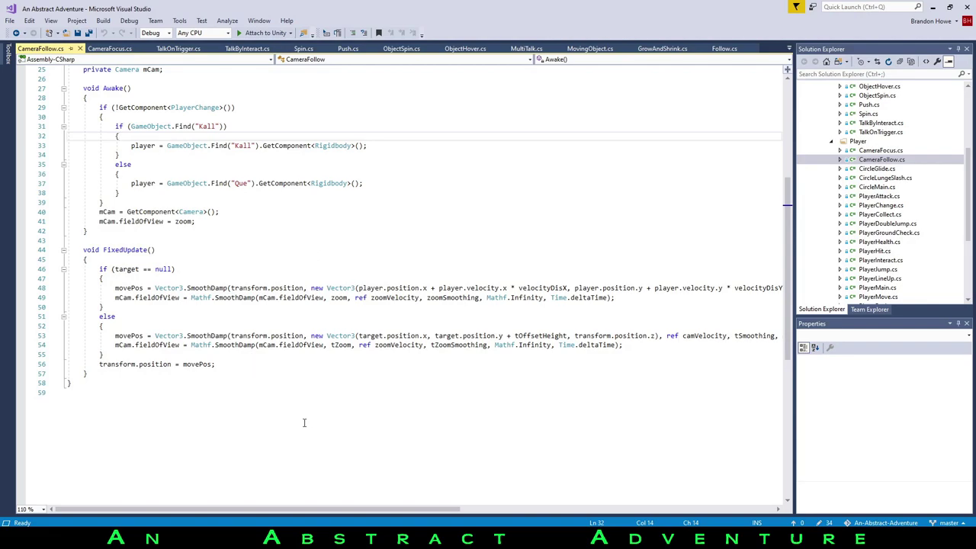
pyautogui.moveTo(377, 508); pyautogui.dragTo(674, 446)
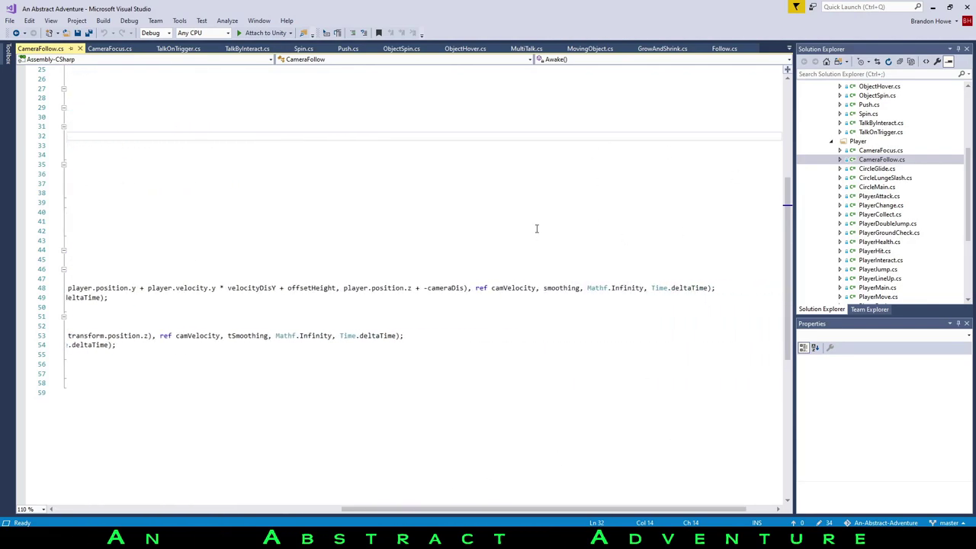
# Open CircleGlide.cs from the Player scripts and point out the LeftShift key check in the Glide method
pyautogui.doubleClick(891, 168)
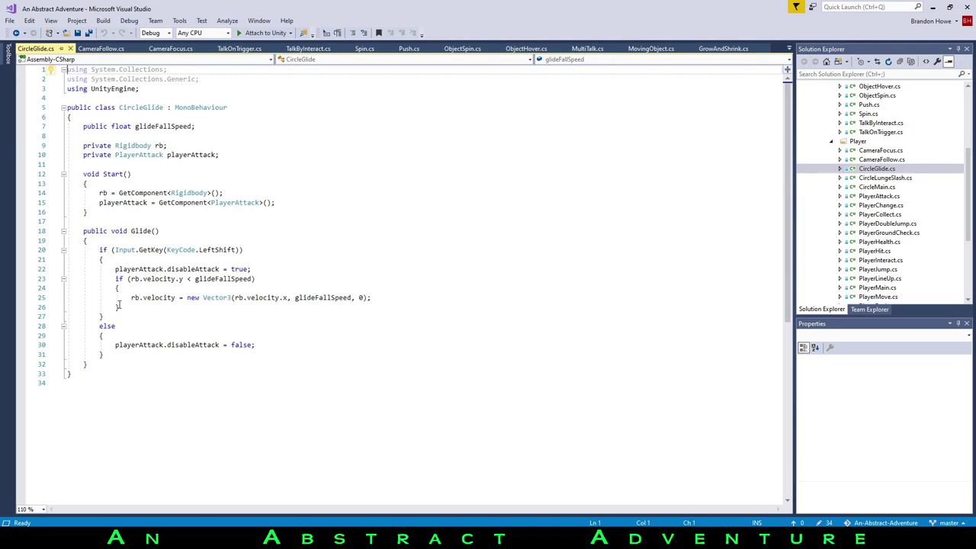
pyautogui.click(214, 251)
pyautogui.click(708, 249)
# Open CircleLungeSlash.cs from the Player scripts and examine its LungeSlash method, WaitToLunge coroutine and OnCollisionEnter code
pyautogui.click(871, 178)
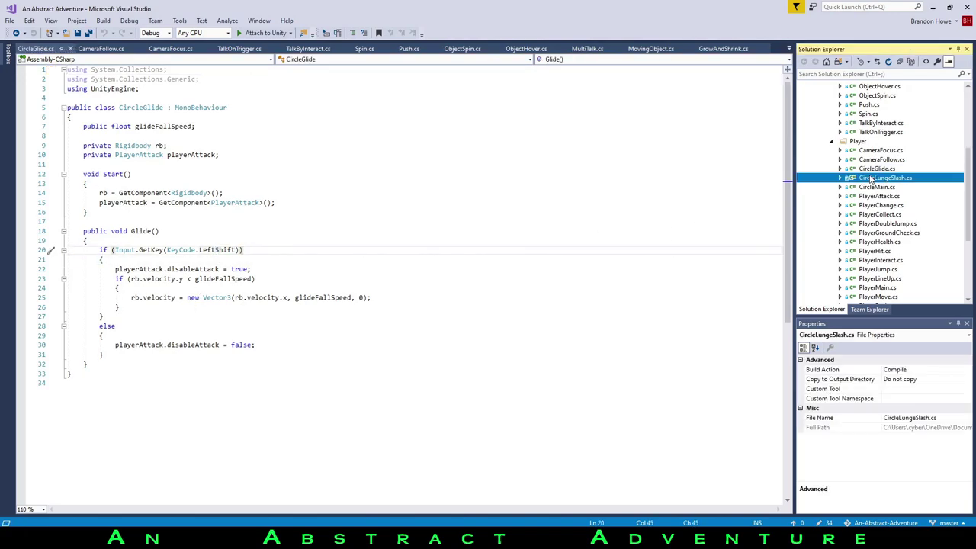
pyautogui.doubleClick(871, 178)
pyautogui.scroll(-7, 244, 123)
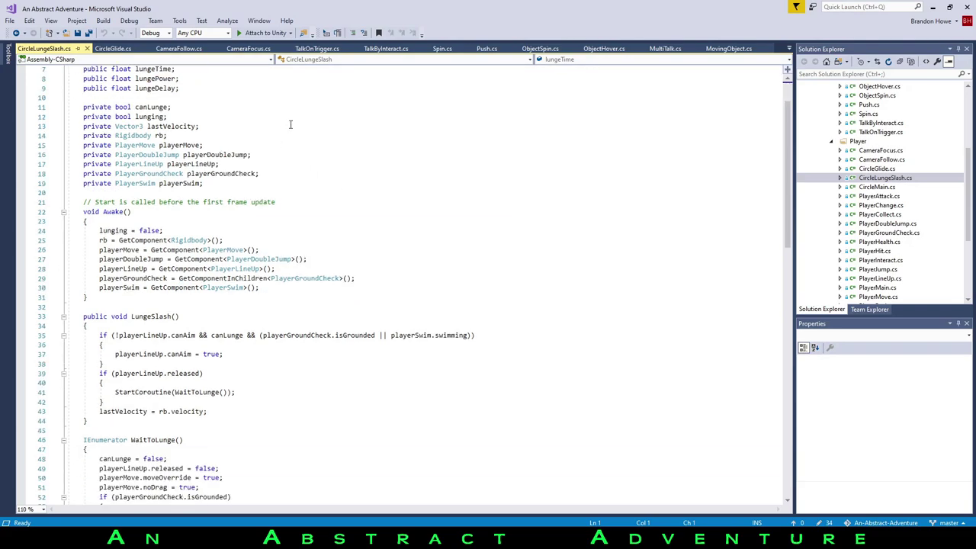
pyautogui.scroll(-7, 598, 179)
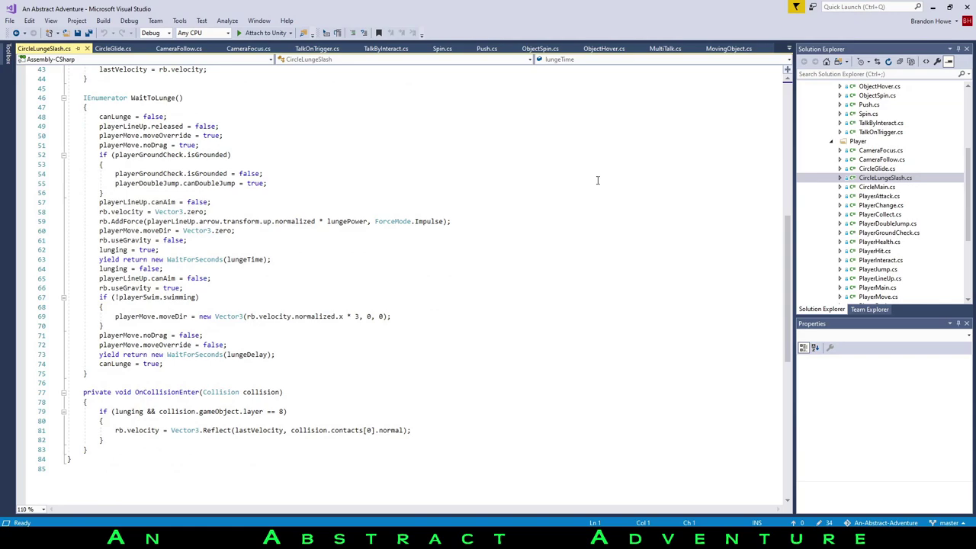
pyautogui.scroll(-1, 597, 180)
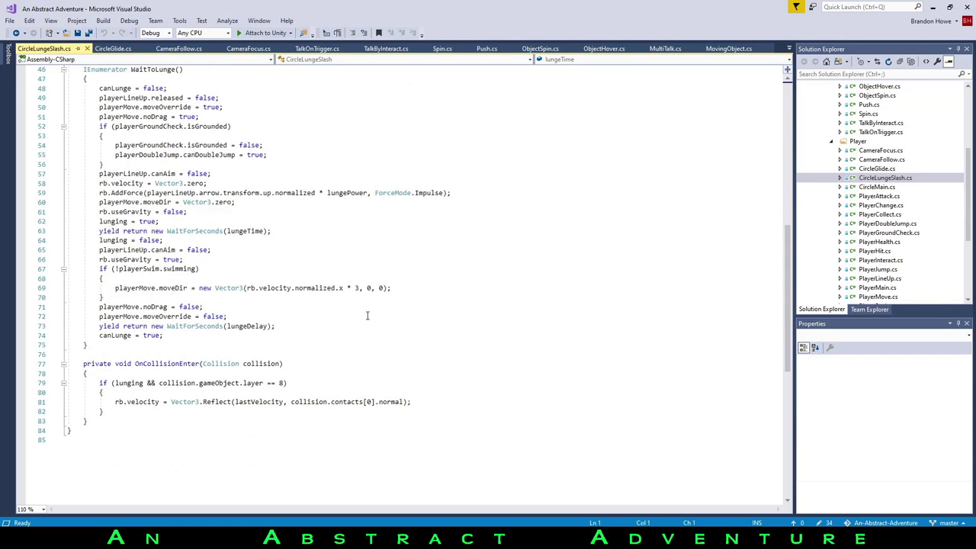
pyautogui.scroll(-1, 366, 314)
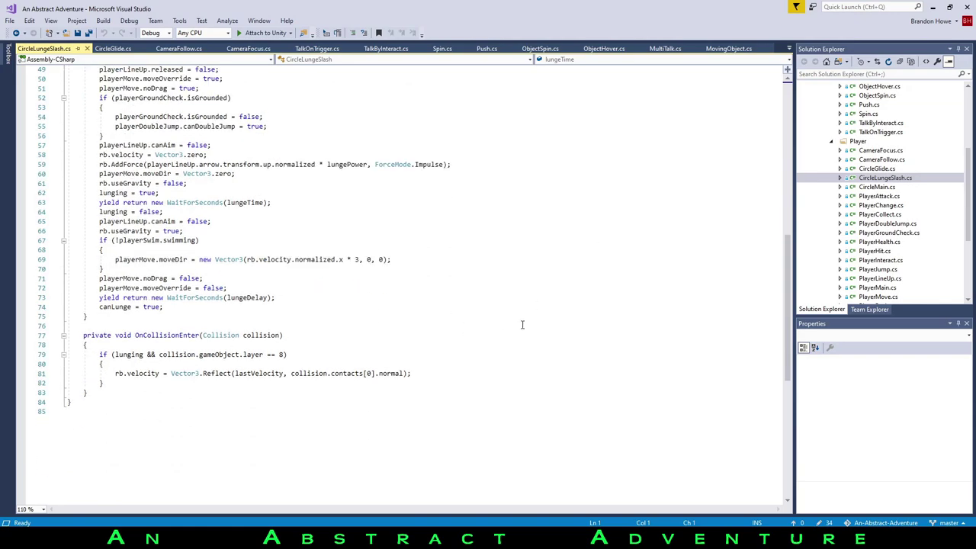
pyautogui.scroll(-4, 912, 188)
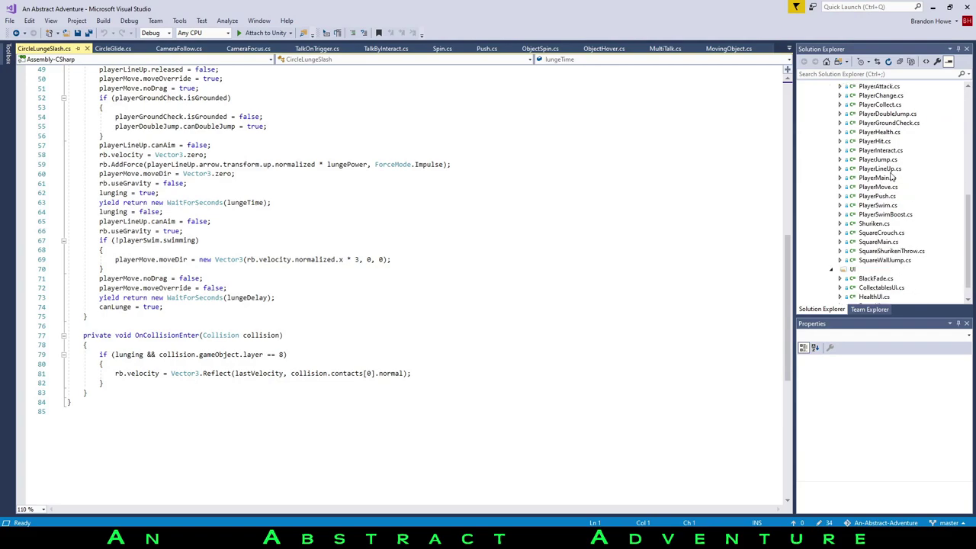
pyautogui.scroll(2, 500, 270)
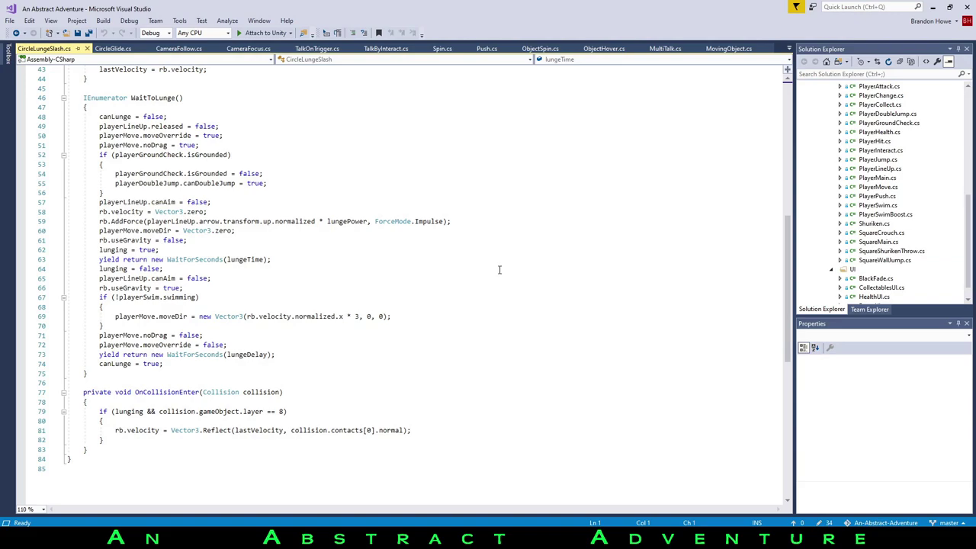
pyautogui.scroll(12, 499, 269)
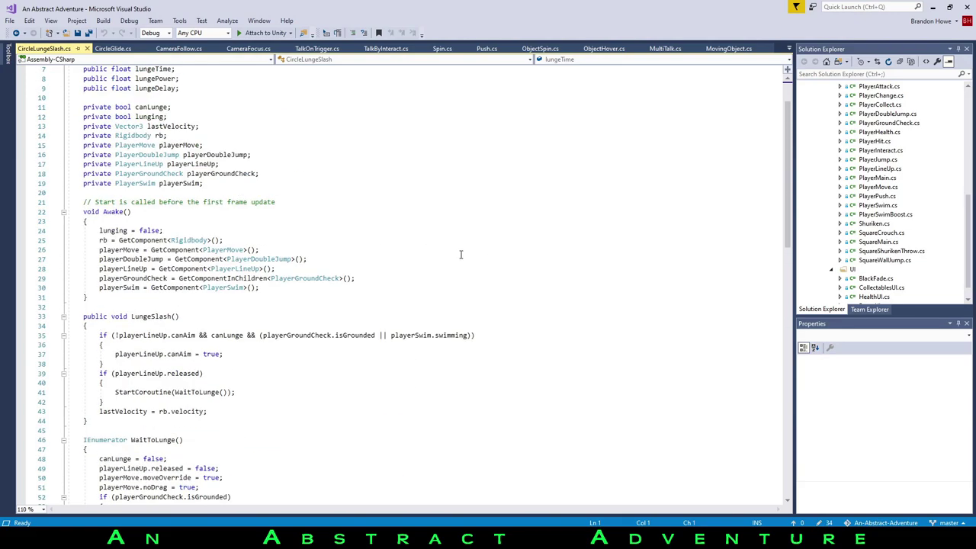
pyautogui.scroll(2, 460, 254)
pyautogui.scroll(2, 881, 187)
# Open CircleMain.cs from the Player scripts and examine it through OnDisable, highlighting the component assignments in Awake
pyautogui.doubleClick(877, 132)
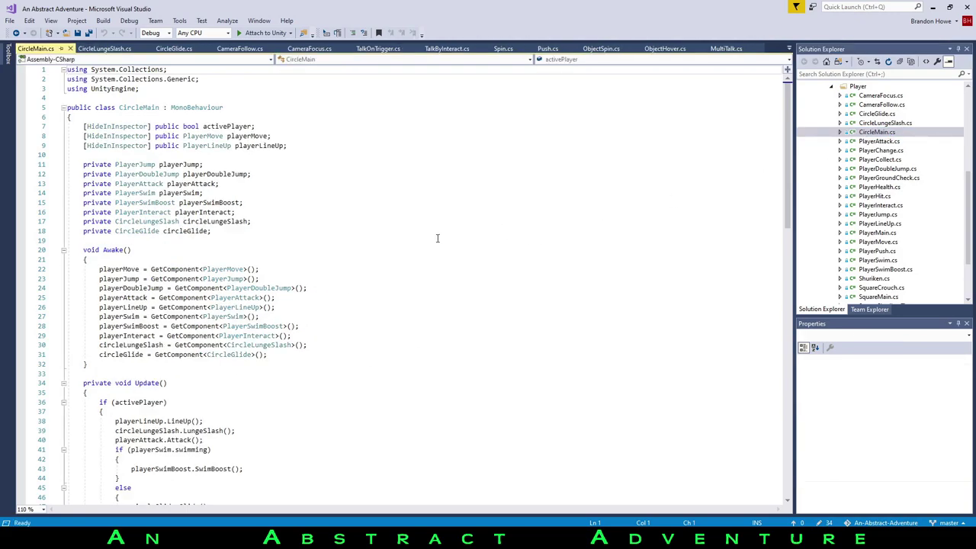
pyautogui.scroll(-2, 364, 148)
pyautogui.scroll(-5, 368, 200)
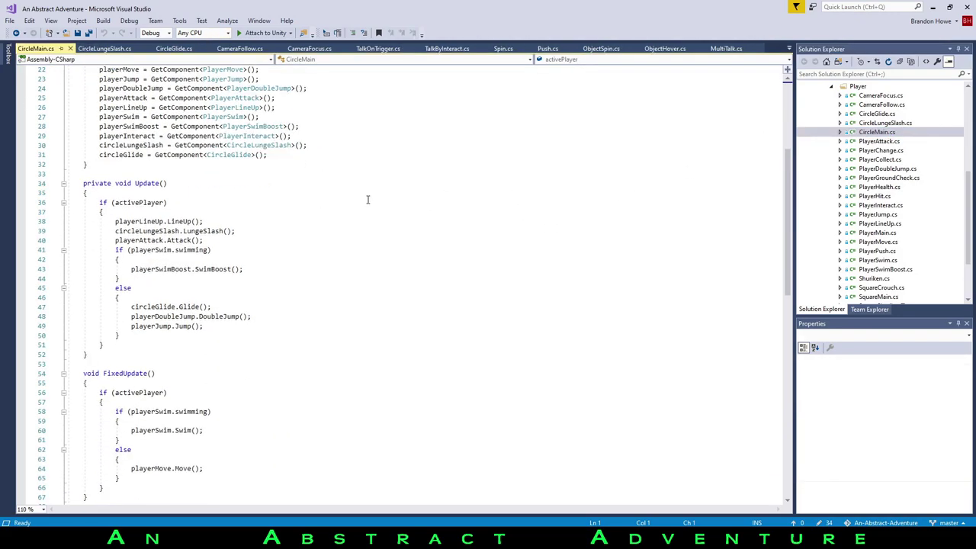
pyautogui.scroll(1, 339, 197)
pyautogui.moveTo(268, 184); pyautogui.dragTo(67, 98)
pyautogui.click(417, 176)
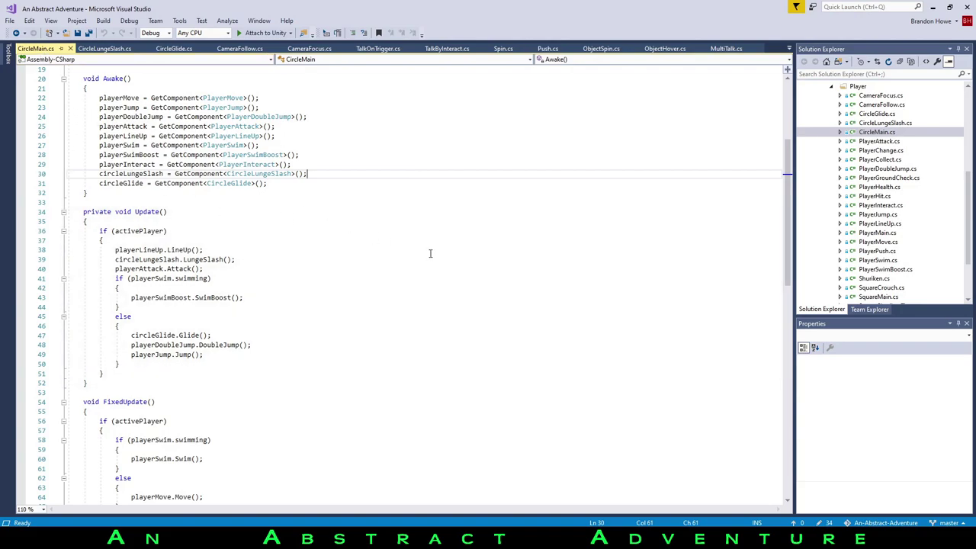
pyautogui.scroll(-6, 429, 253)
pyautogui.scroll(-3, 430, 252)
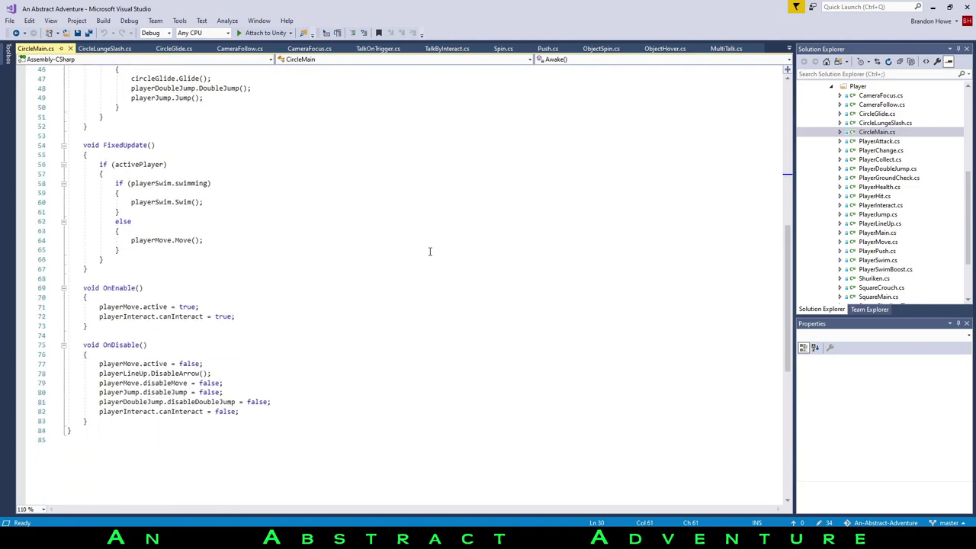
# Open PlayerAttack.cs from the Player scripts and look through its Attack method and WaitToAttack coroutine
pyautogui.doubleClick(875, 141)
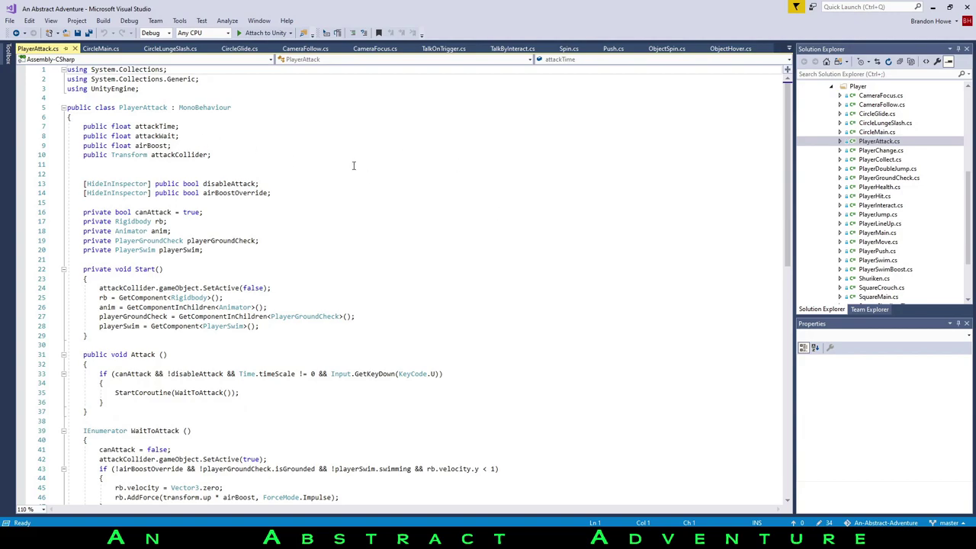
pyautogui.scroll(-2, 414, 158)
pyautogui.scroll(-4, 528, 169)
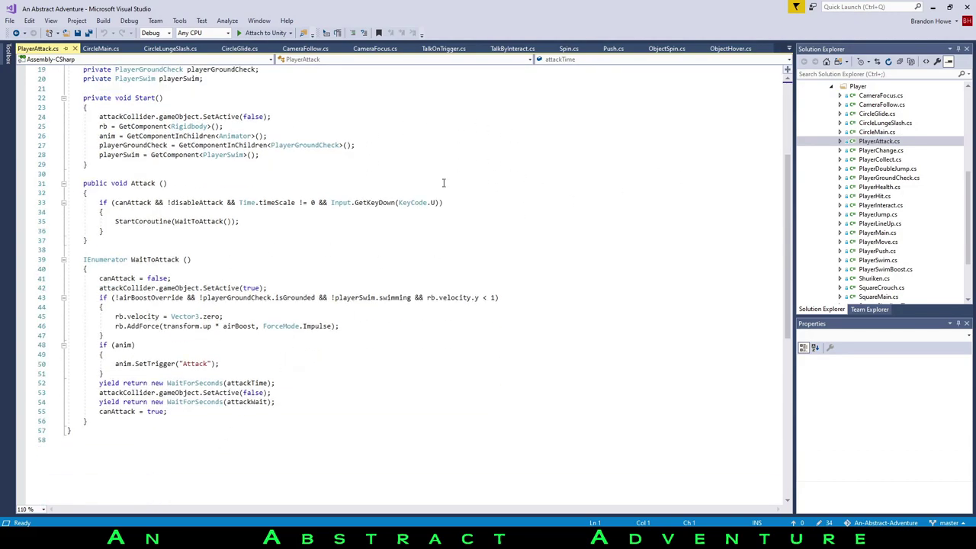
pyautogui.scroll(6, 376, 258)
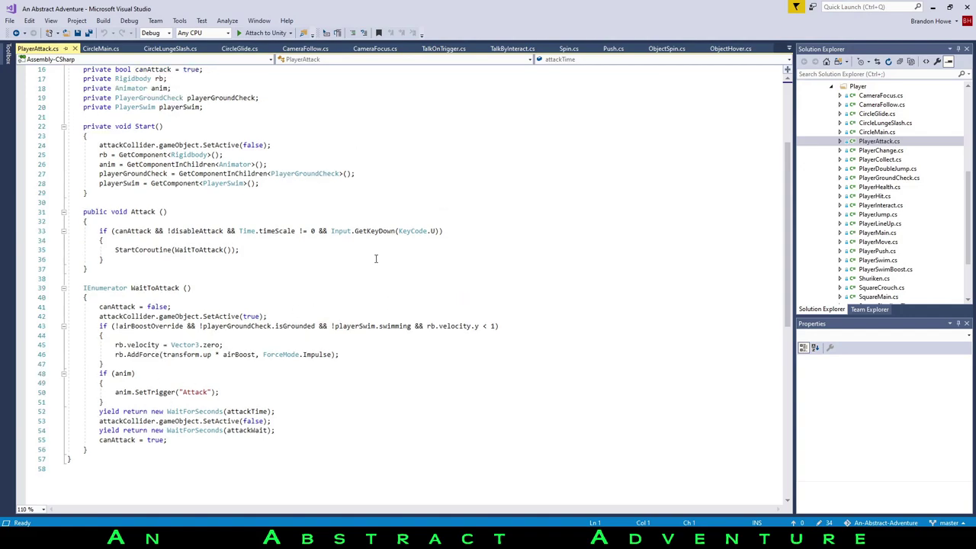
# Open PlayerChange.cs from the Player scripts and look through its ActivePlayer enum and its Awake, Start and Update methods
pyautogui.doubleClick(873, 152)
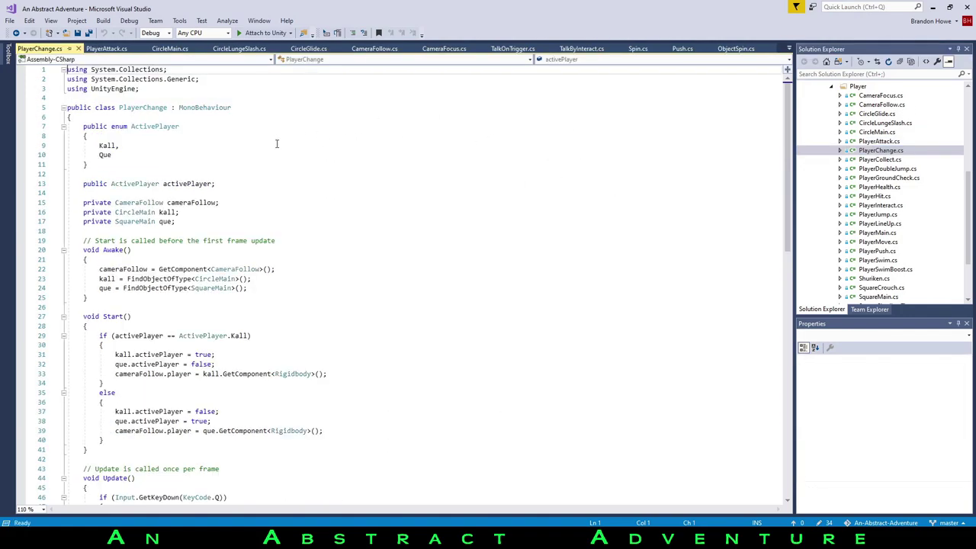
pyautogui.scroll(-1, 279, 142)
pyautogui.scroll(-4, 372, 146)
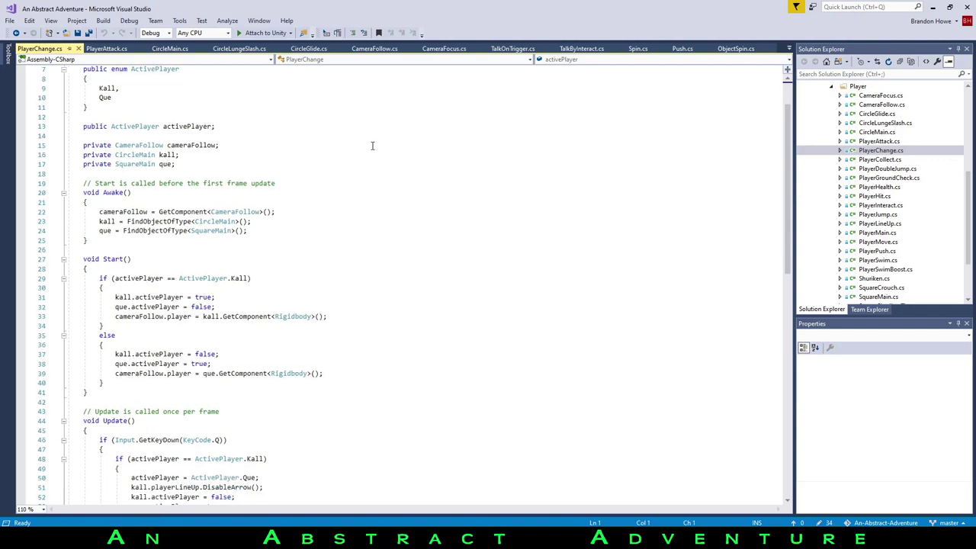
pyautogui.scroll(-2, 378, 157)
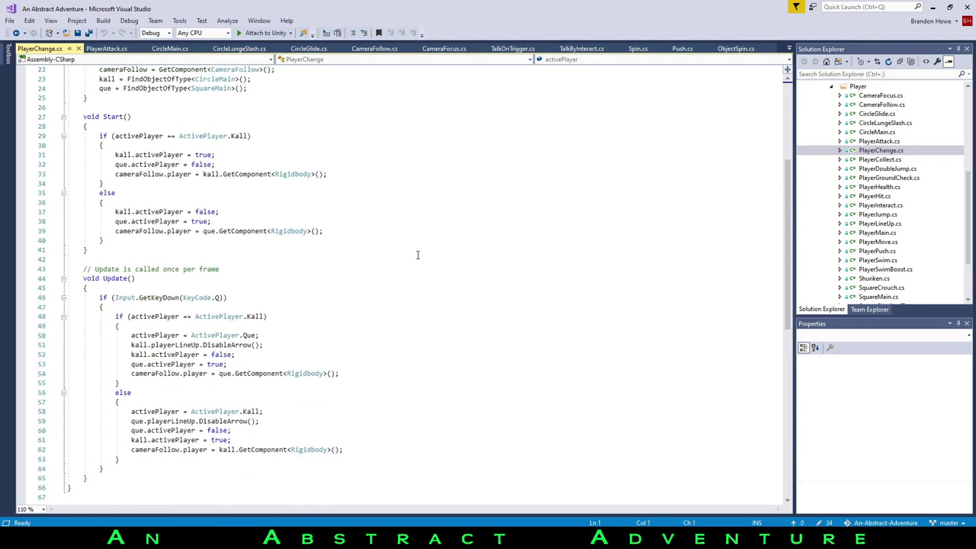
pyautogui.scroll(-2, 427, 265)
pyautogui.scroll(-1, 428, 272)
pyautogui.scroll(5, 403, 348)
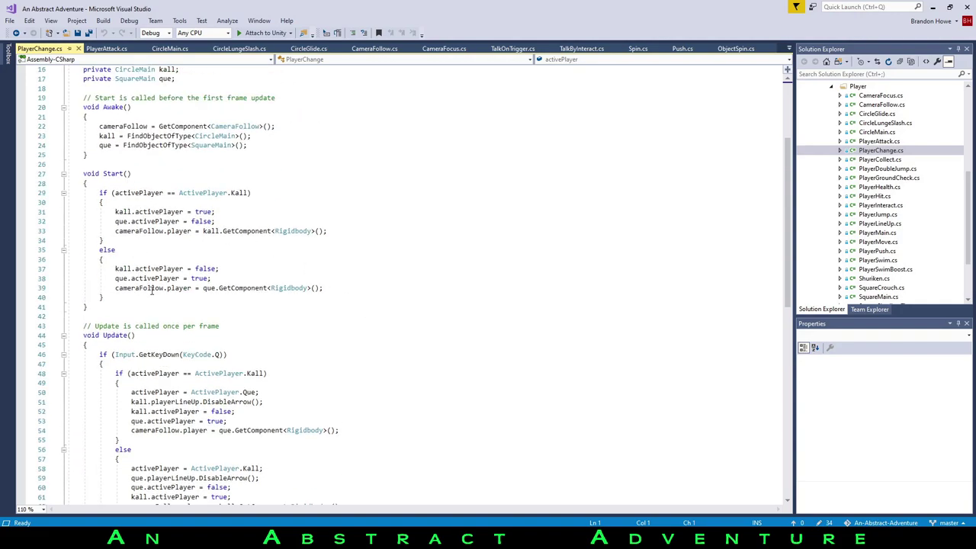
# Highlight the Kall branch in the Start method of PlayerChange.cs and review the character-switching code in Update
pyautogui.moveTo(99, 193); pyautogui.dragTo(219, 231)
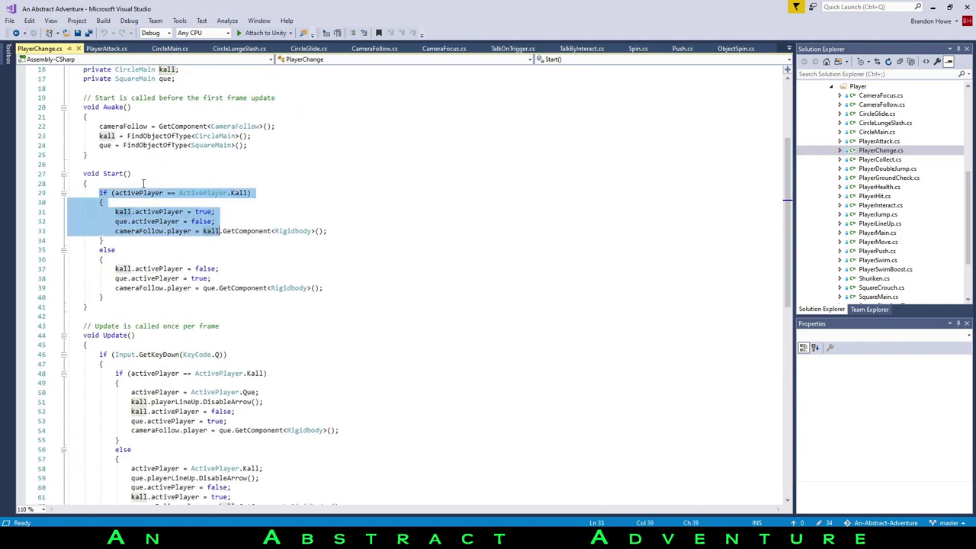
pyautogui.scroll(4, 128, 347)
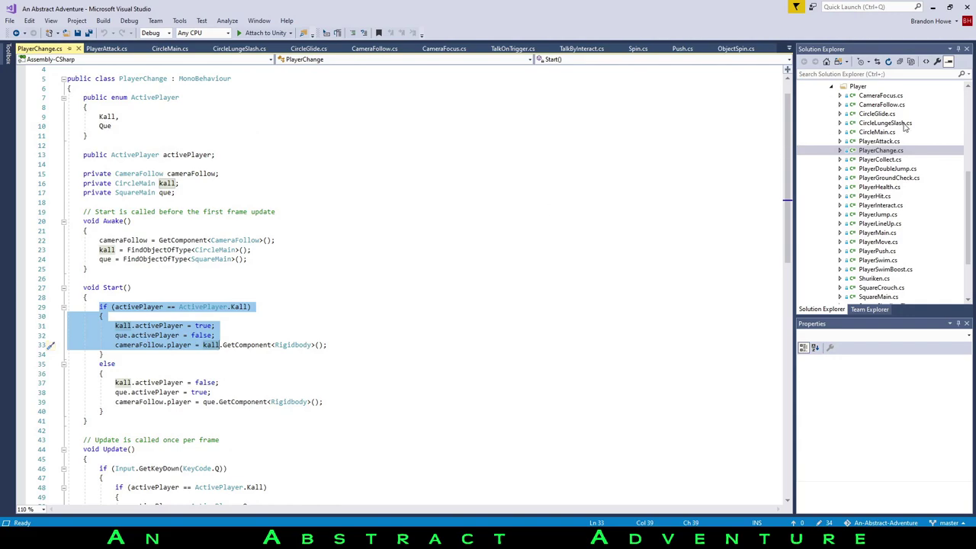
pyautogui.click(496, 184)
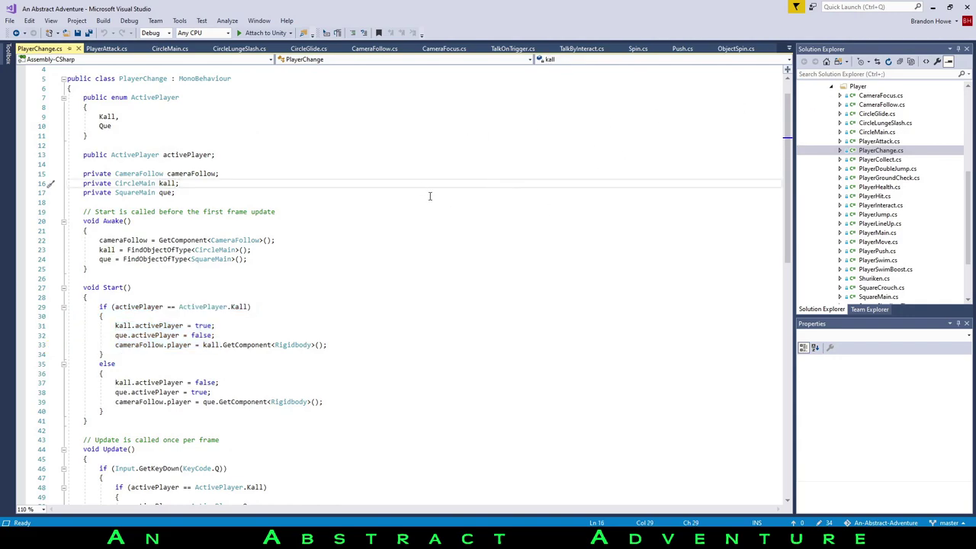
pyautogui.scroll(-3, 428, 201)
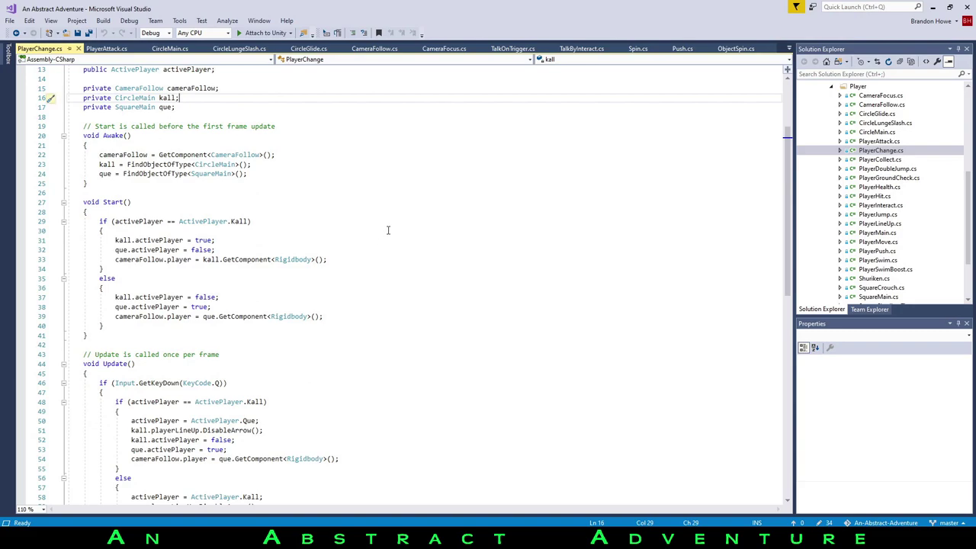
pyautogui.scroll(-6, 419, 214)
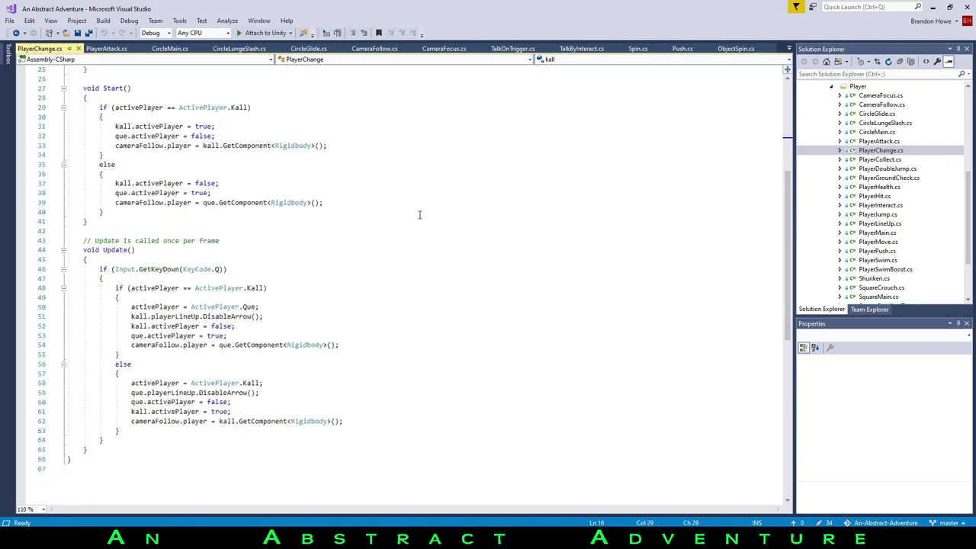
# Open PlayerCollect.cs and highlight the body of its Collectable tag check, and open PlayerDoubleJump.cs to view its DoubleJump method
pyautogui.doubleClick(882, 159)
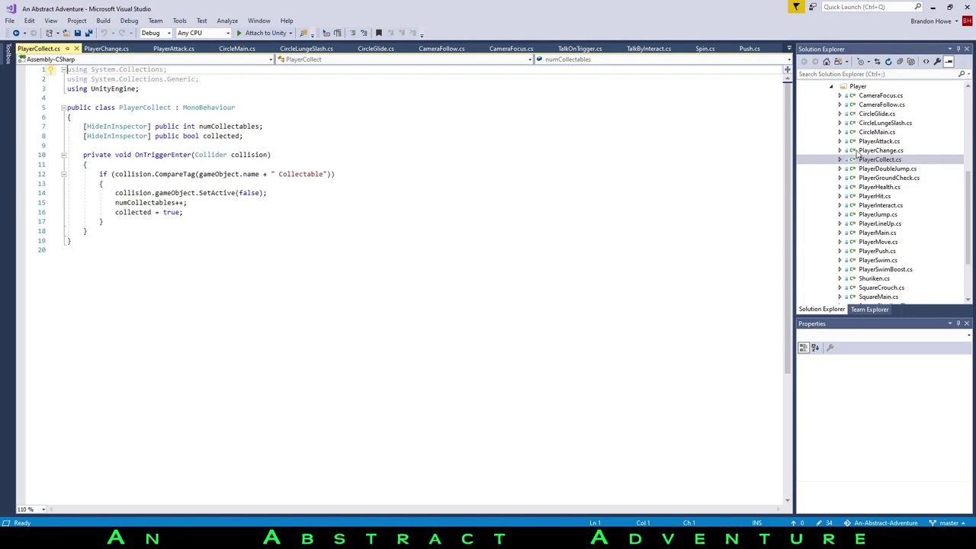
pyautogui.moveTo(183, 212); pyautogui.dragTo(184, 173)
pyautogui.click(283, 226)
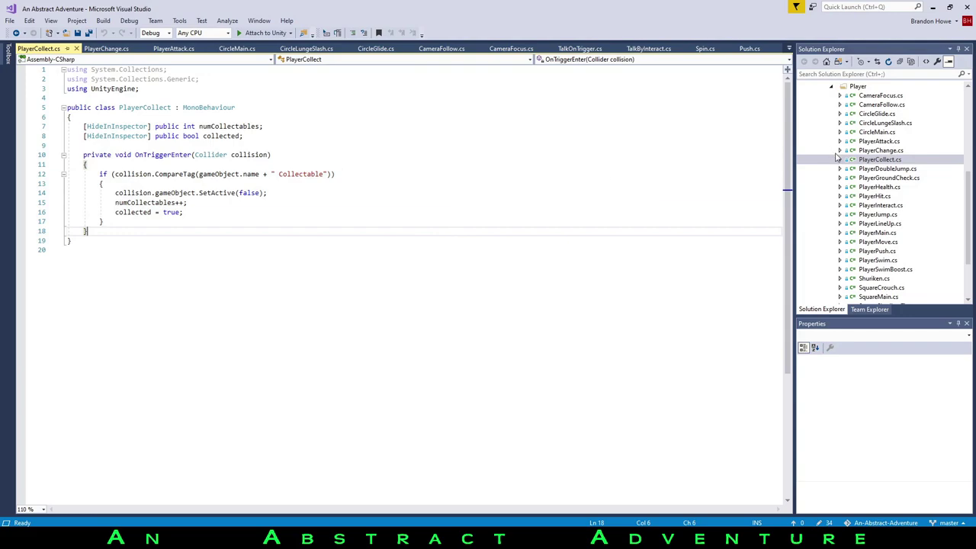
pyautogui.doubleClick(870, 169)
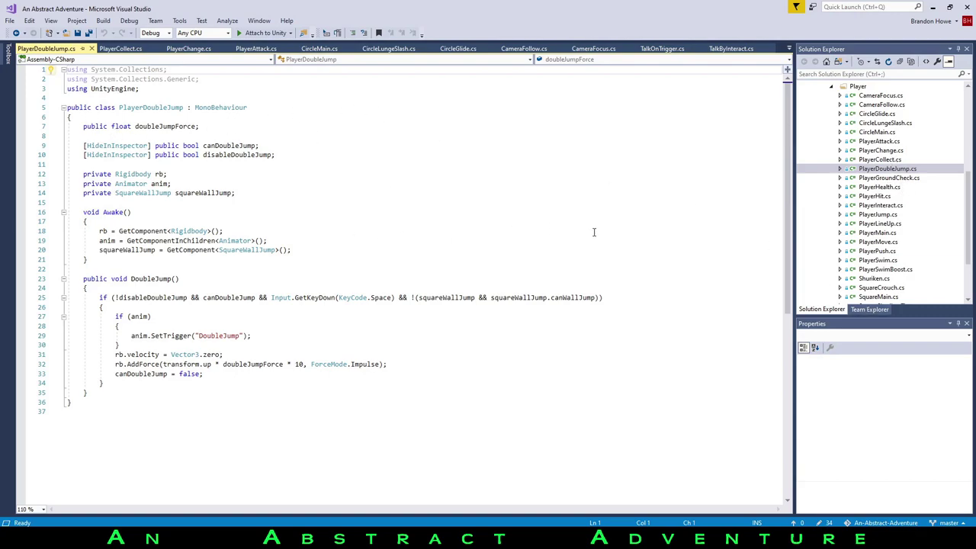
# Open PlayerGroundCheck.cs from the Player scripts and examine its OnCollisionEnter and OnCollisionExit methods and WaitToFall coroutine
pyautogui.click(888, 179)
pyautogui.doubleClick(888, 179)
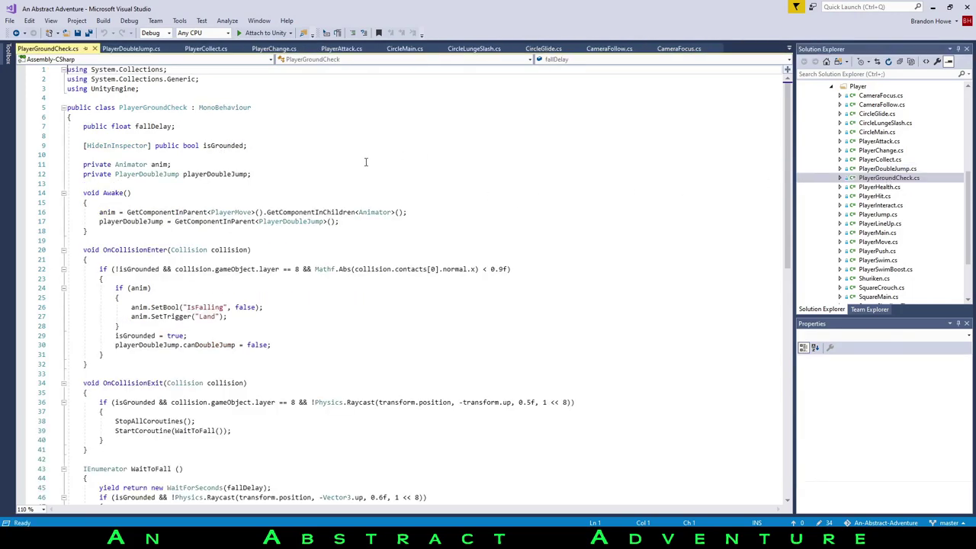
pyautogui.scroll(-1, 531, 218)
pyautogui.scroll(1, 542, 172)
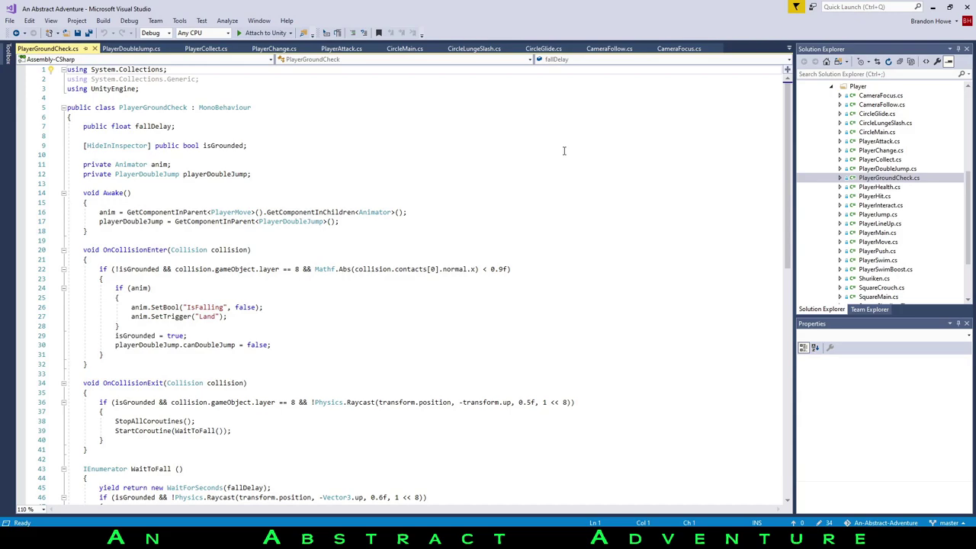
pyautogui.scroll(-2, 552, 153)
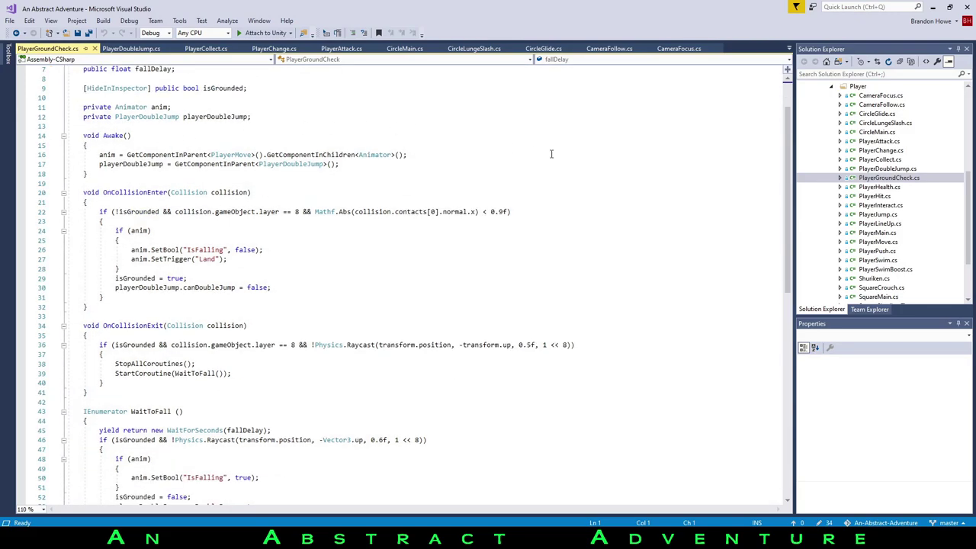
pyautogui.scroll(-4, 540, 153)
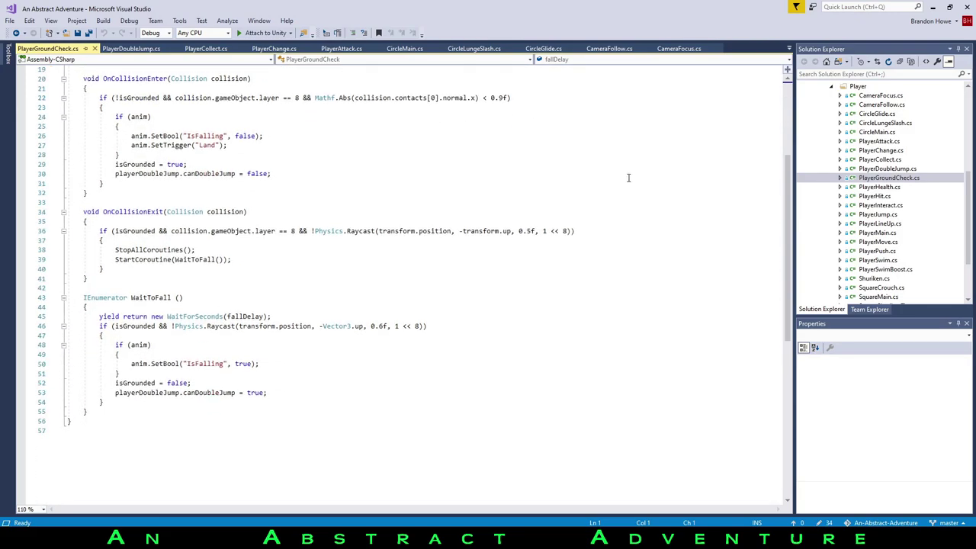
pyautogui.scroll(3, 623, 182)
pyautogui.scroll(-1, 621, 183)
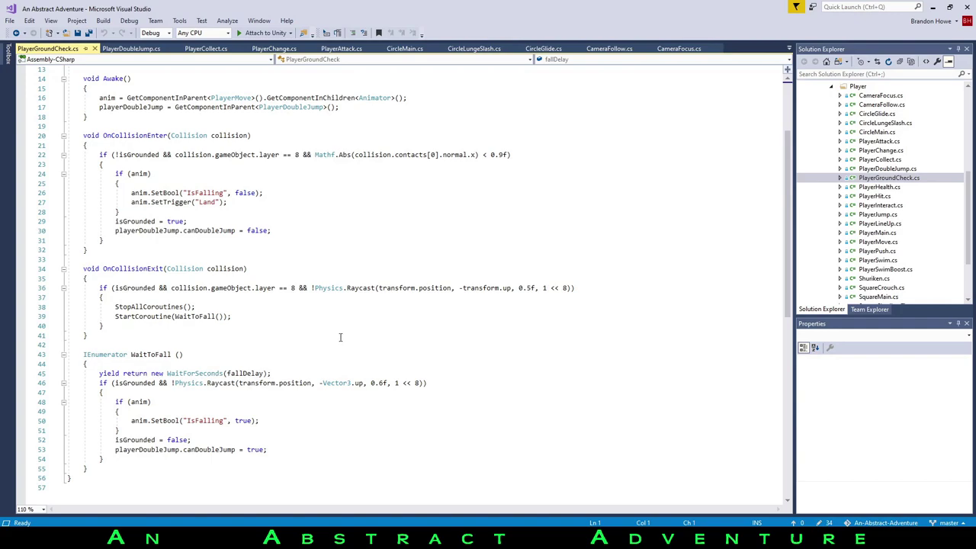
pyautogui.scroll(-2, 342, 327)
pyautogui.scroll(6, 534, 274)
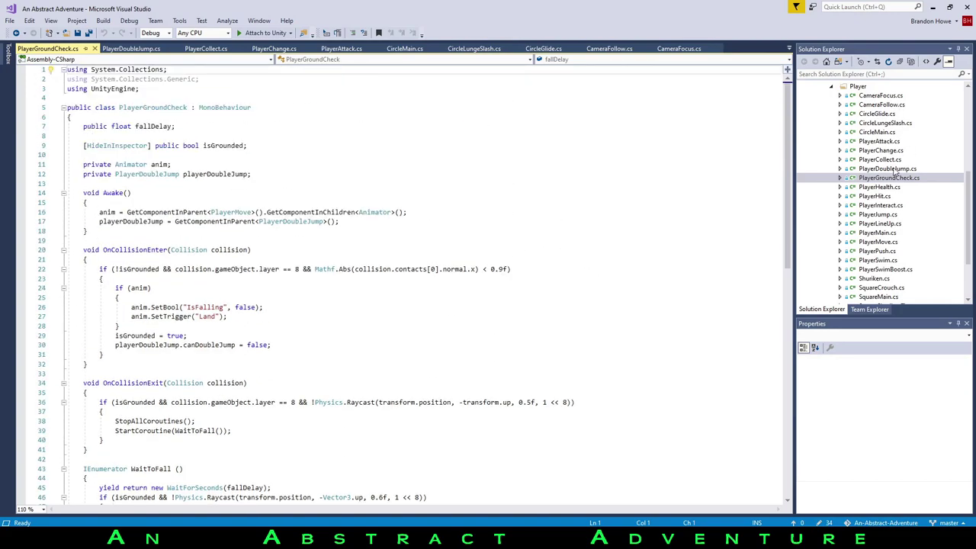
# Open PlayerHealth.cs from the Player scripts, highlight the MeshRenderer array field, and look through its fields and Start method
pyautogui.doubleClick(874, 188)
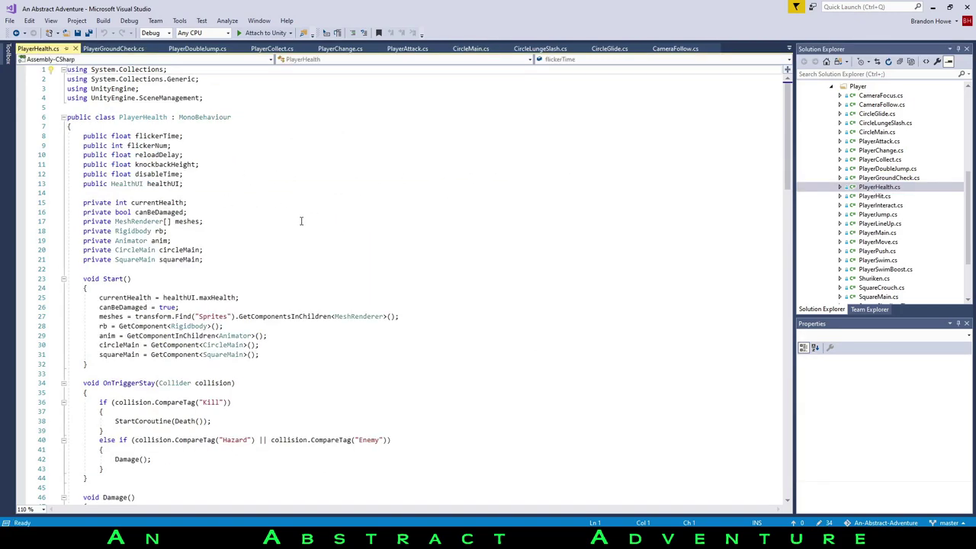
pyautogui.doubleClick(116, 222)
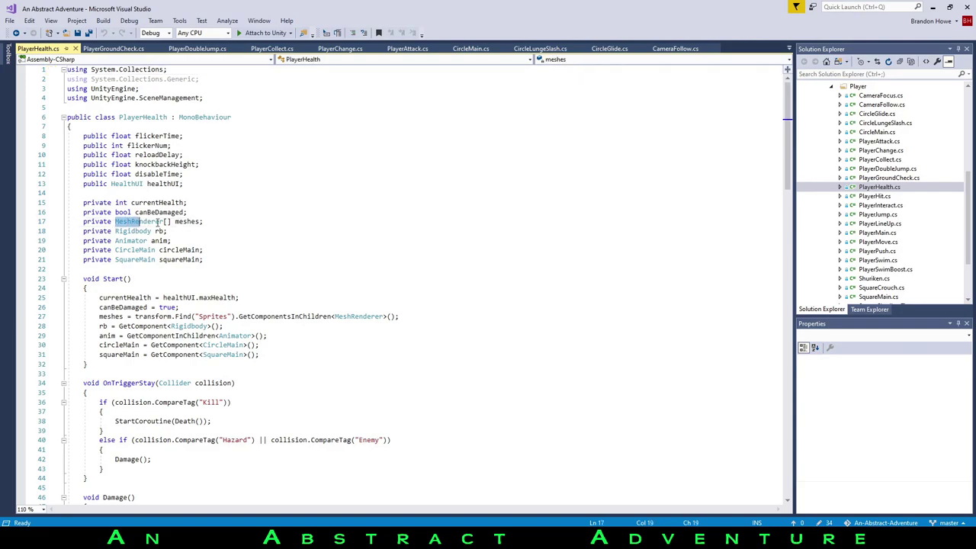
pyautogui.click(268, 204)
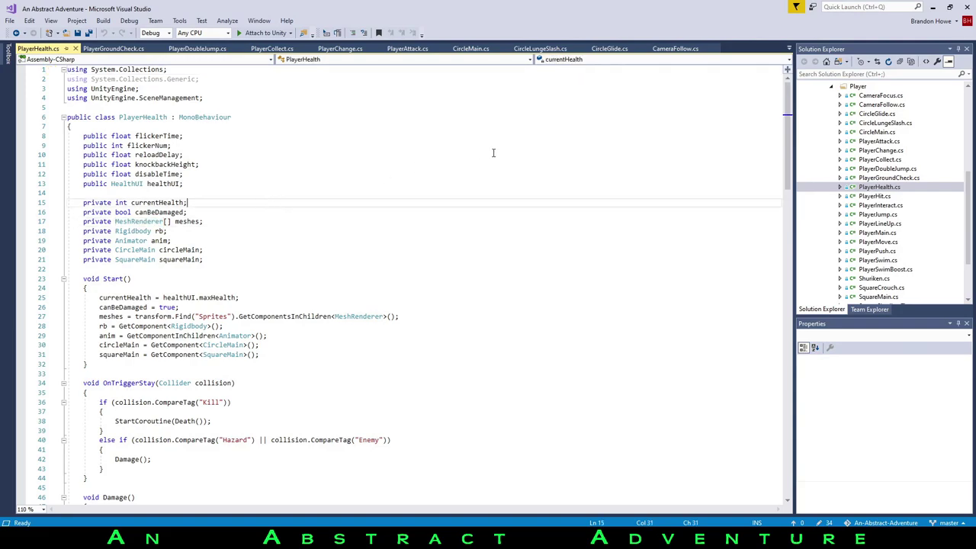
pyautogui.scroll(-1, 493, 152)
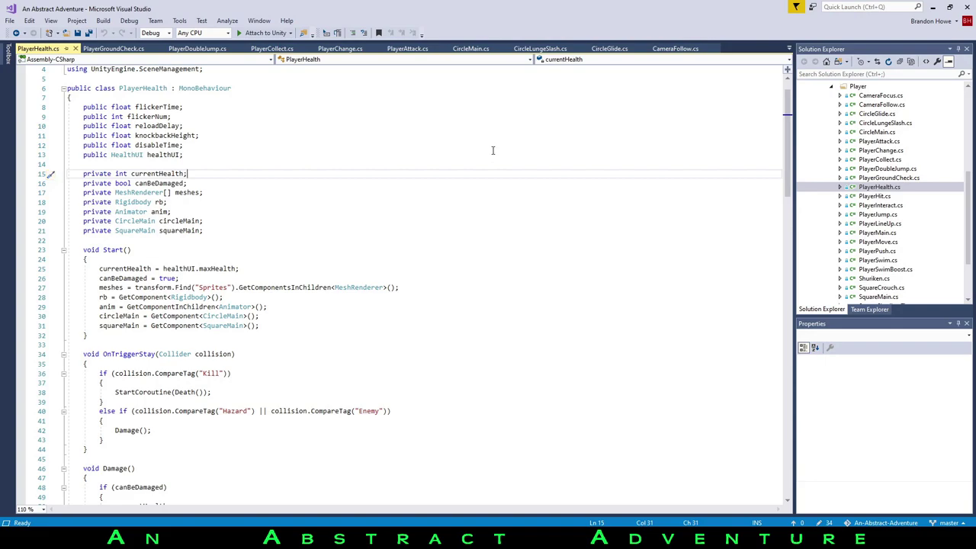
pyautogui.scroll(-3, 492, 156)
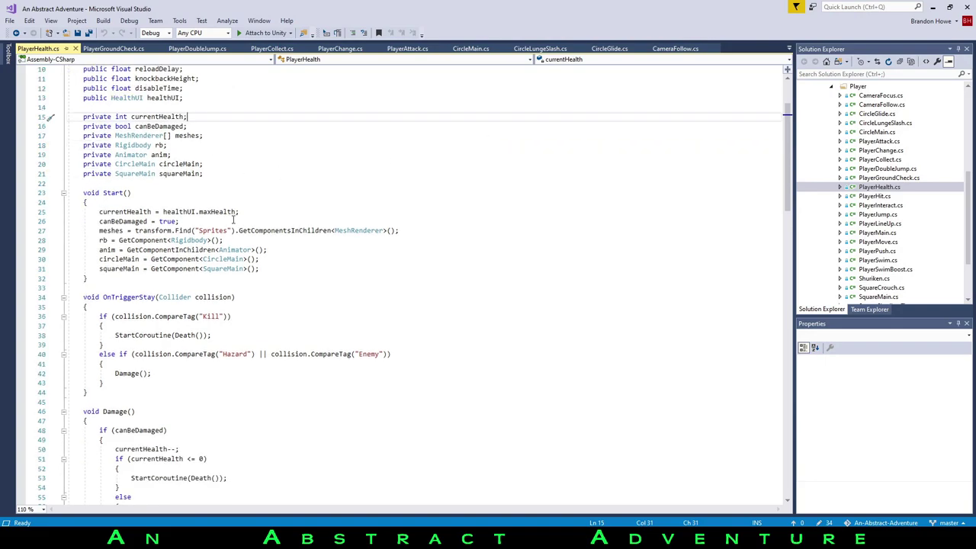
# Examine the OnTriggerStay and Damage methods and the Death, Flicker and TempDisable coroutines in PlayerHealth.cs
pyautogui.scroll(-7, 375, 174)
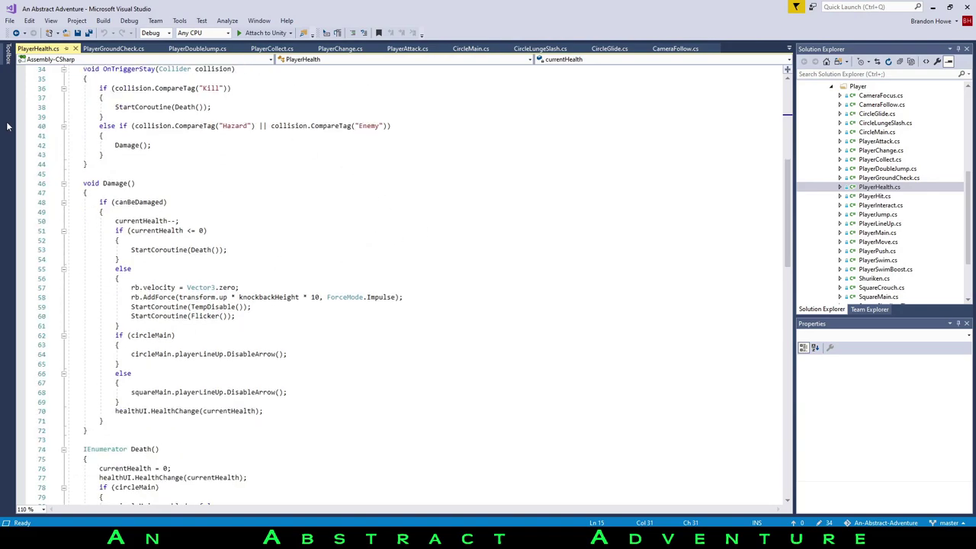
pyautogui.scroll(-1, 134, 102)
pyautogui.scroll(-4, 480, 174)
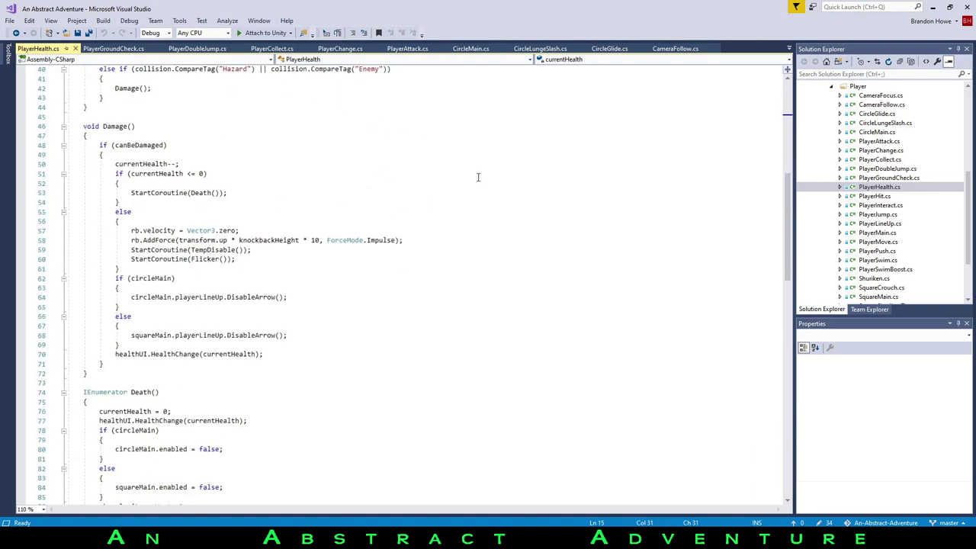
pyautogui.scroll(-4, 452, 150)
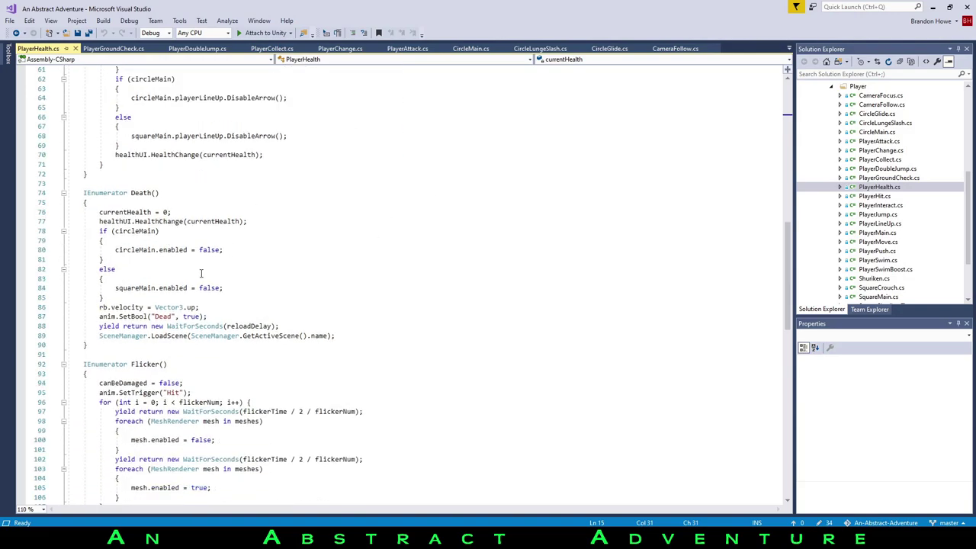
pyautogui.scroll(-2, 242, 239)
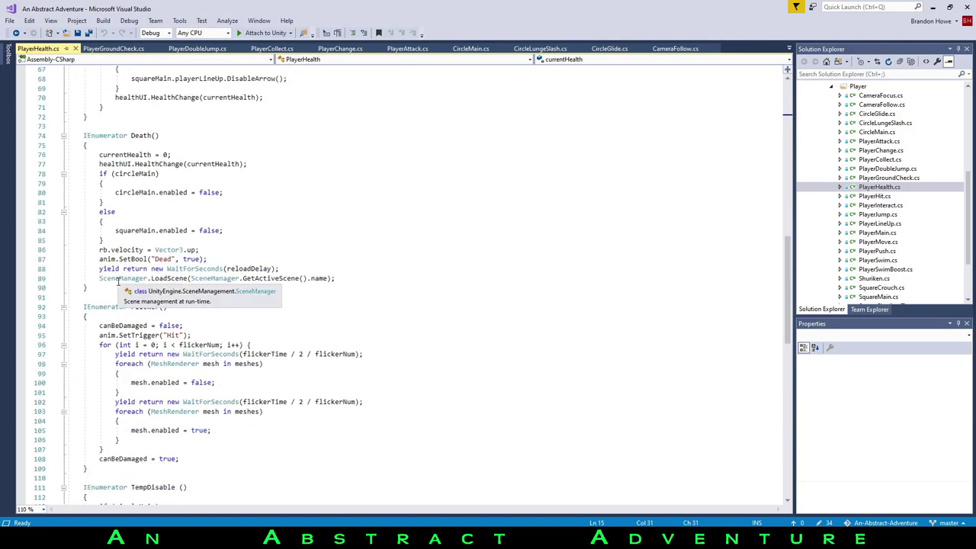
pyautogui.scroll(-2, 430, 269)
pyautogui.scroll(-2, 430, 269)
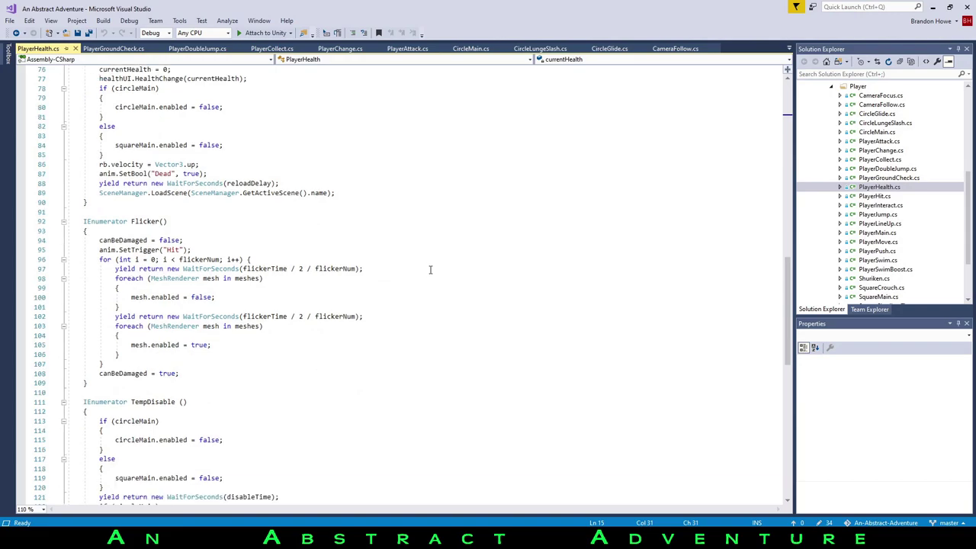
pyautogui.scroll(-1, 418, 264)
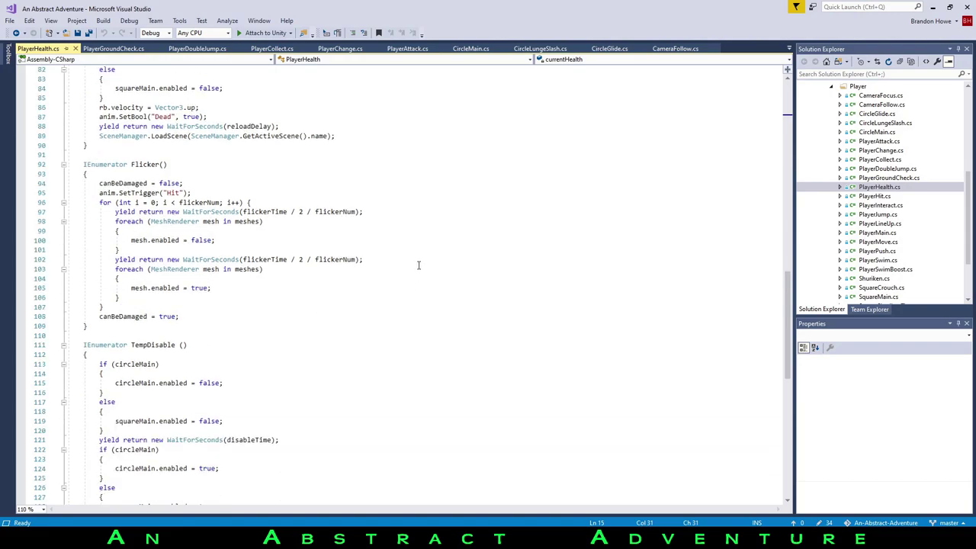
pyautogui.scroll(-4, 419, 267)
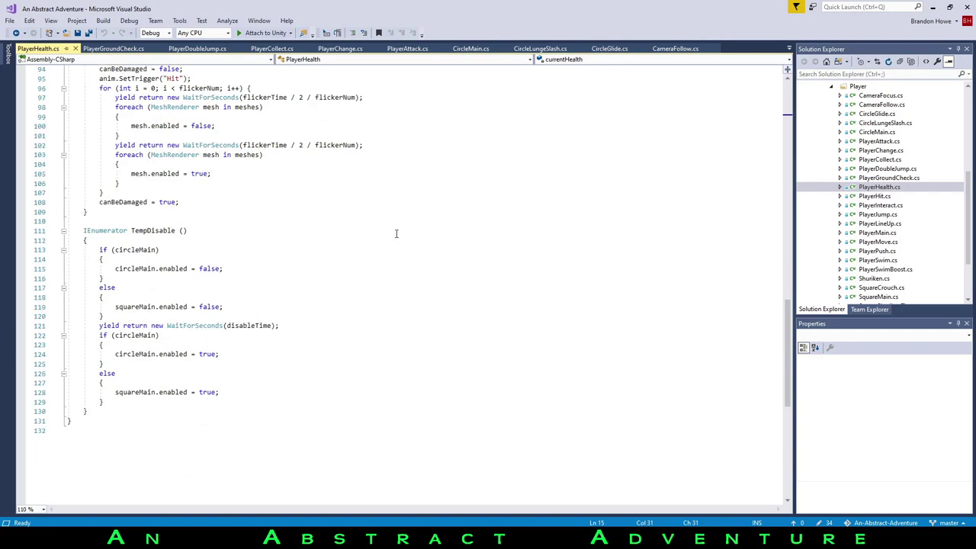
pyautogui.scroll(15, 446, 191)
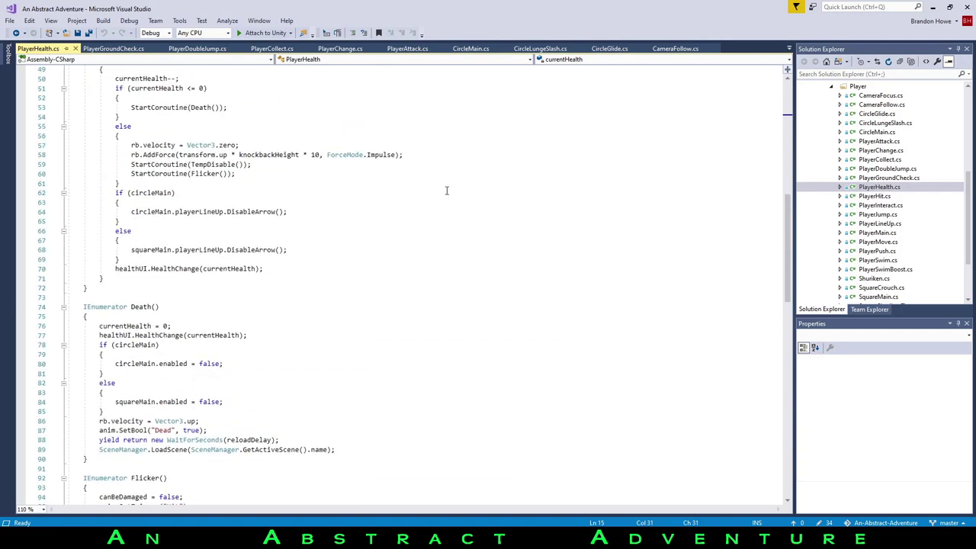
pyautogui.scroll(16, 425, 394)
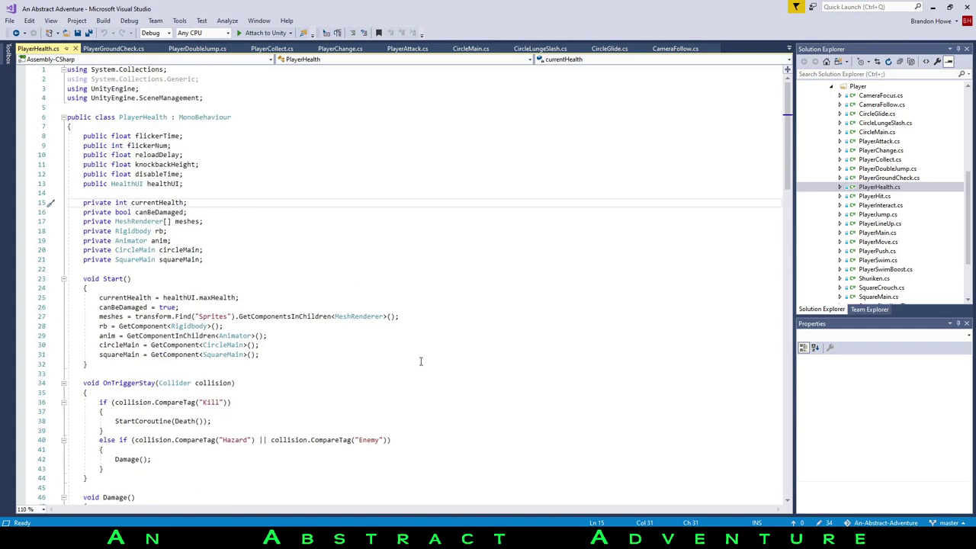
# Open PlayerHit.cs to view its Destructable check, and open PlayerInteract.cs to look over its fields and trigger methods
pyautogui.doubleClick(884, 196)
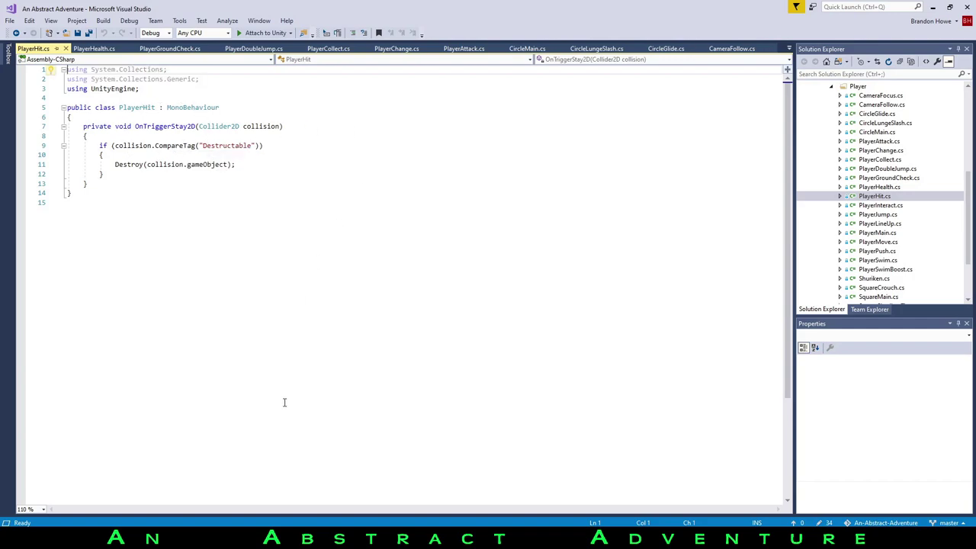
pyautogui.moveTo(206, 162)
pyautogui.doubleClick(873, 205)
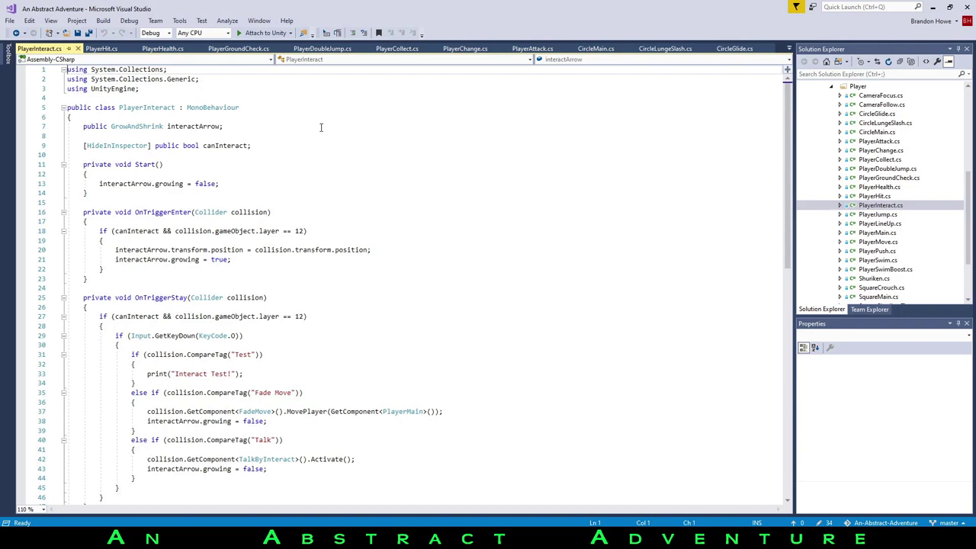
pyautogui.scroll(-1, 437, 169)
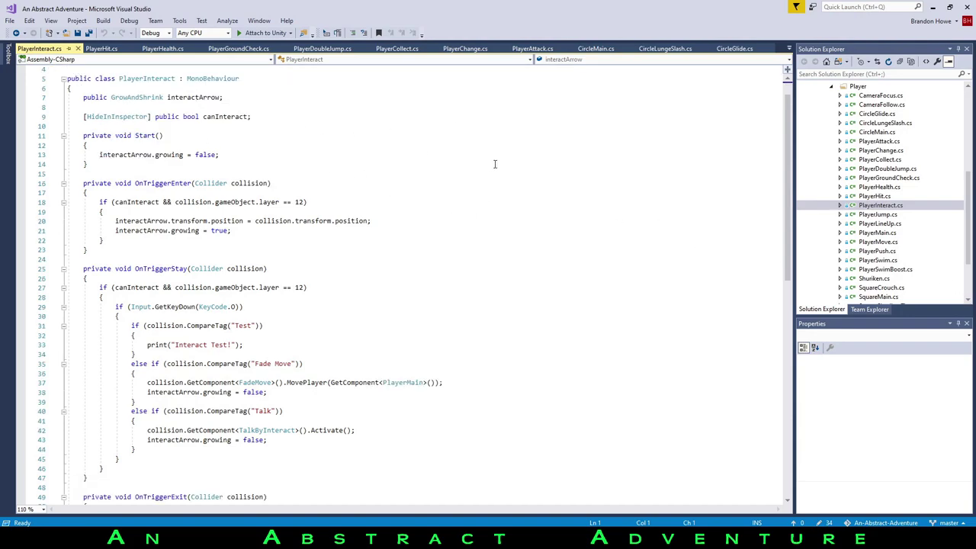
pyautogui.scroll(-2, 417, 119)
pyautogui.scroll(3, 457, 168)
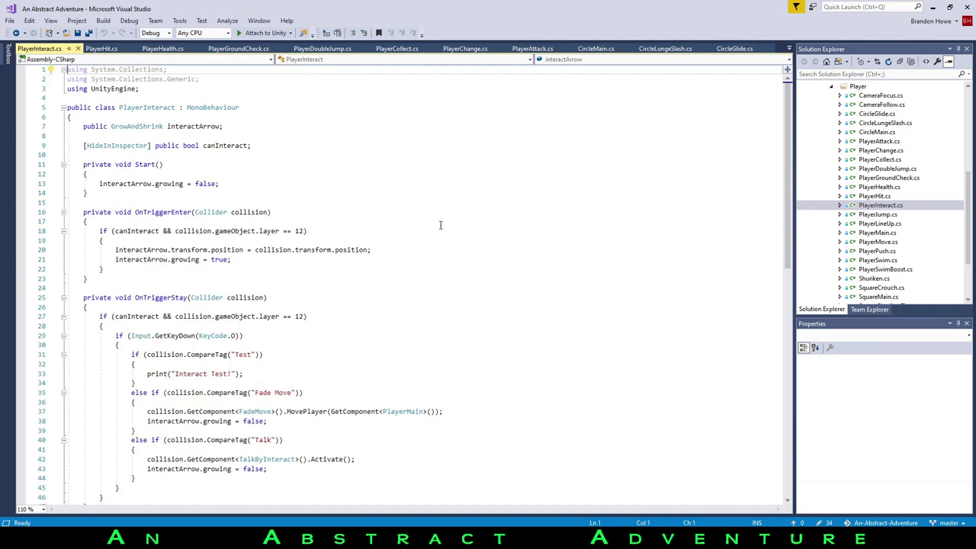
# Highlight the Test, Fade Move and Talk branches of OnTriggerStay and the OnTriggerExit method in PlayerInteract.cs
pyautogui.click(377, 249)
pyautogui.scroll(-4, 213, 221)
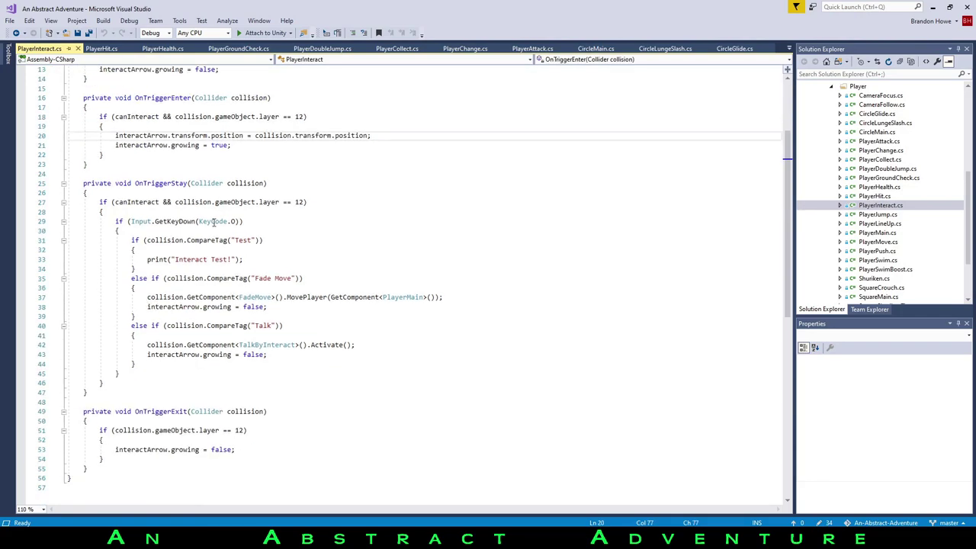
pyautogui.moveTo(268, 257); pyautogui.dragTo(145, 259)
pyautogui.moveTo(268, 307); pyautogui.dragTo(137, 292)
pyautogui.click(275, 325)
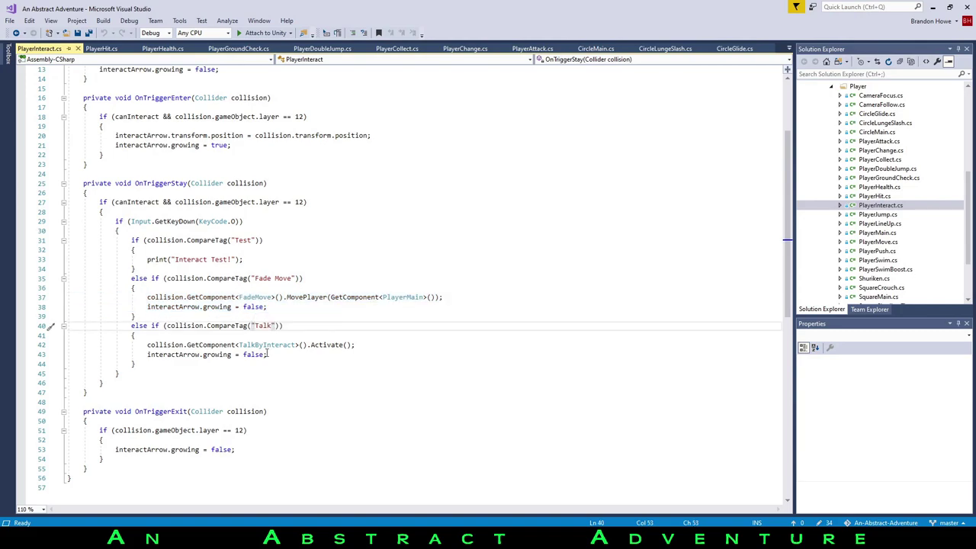
pyautogui.moveTo(271, 366); pyautogui.dragTo(134, 334)
pyautogui.click(356, 325)
pyautogui.scroll(-3, 352, 313)
pyautogui.moveTo(137, 383); pyautogui.dragTo(82, 325)
pyautogui.click(114, 306)
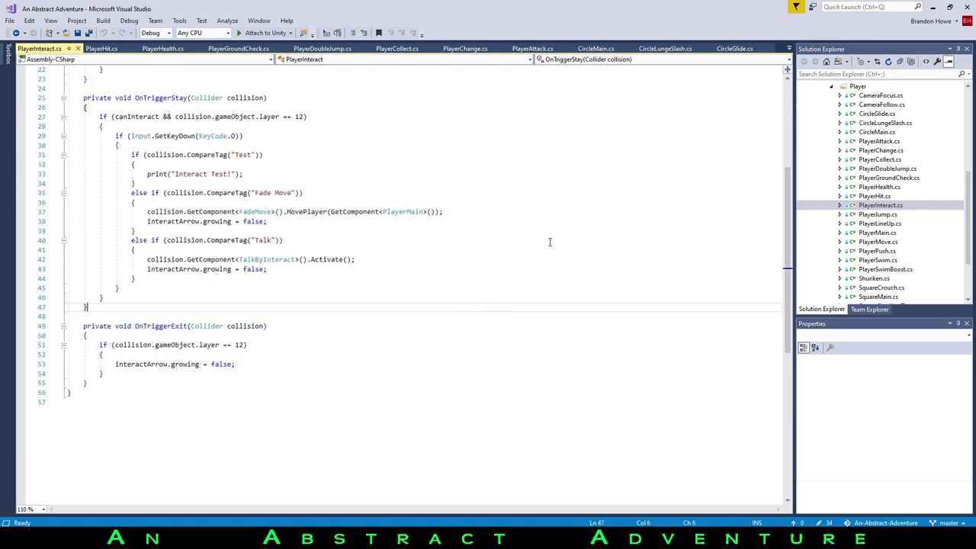
pyautogui.scroll(3, 354, 223)
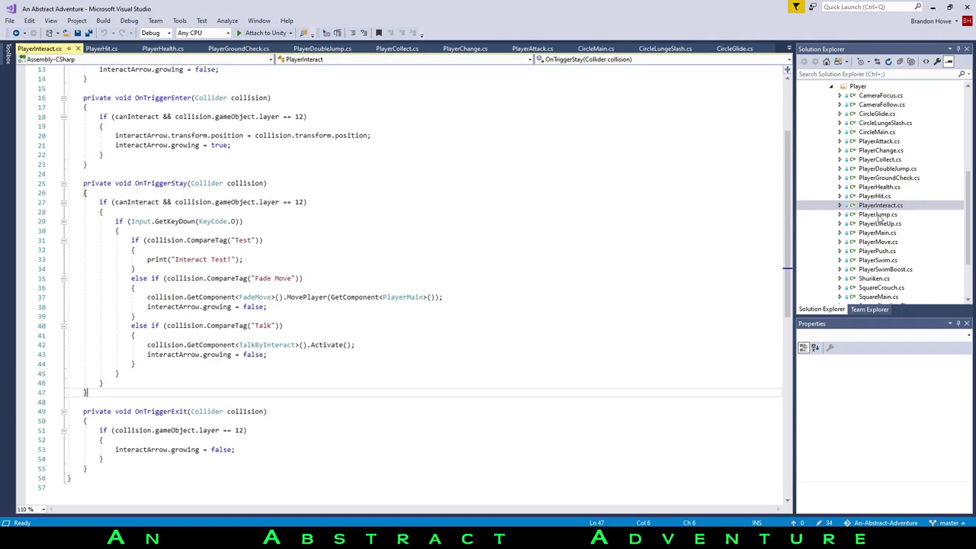
# Open PlayerJump.cs from the Player scripts and look through its Awake, FixedUpdate, Jump and Fall methods
pyautogui.doubleClick(877, 215)
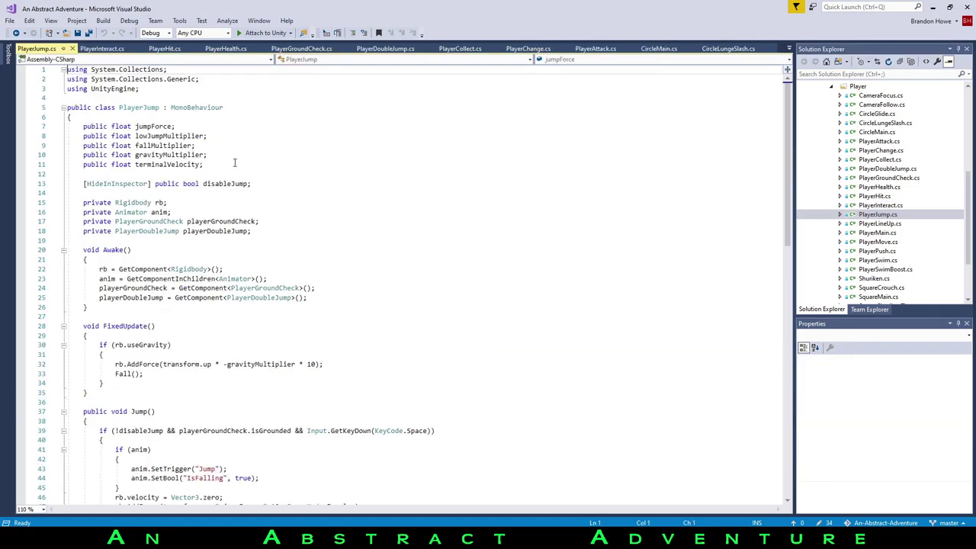
pyautogui.scroll(-5, 361, 208)
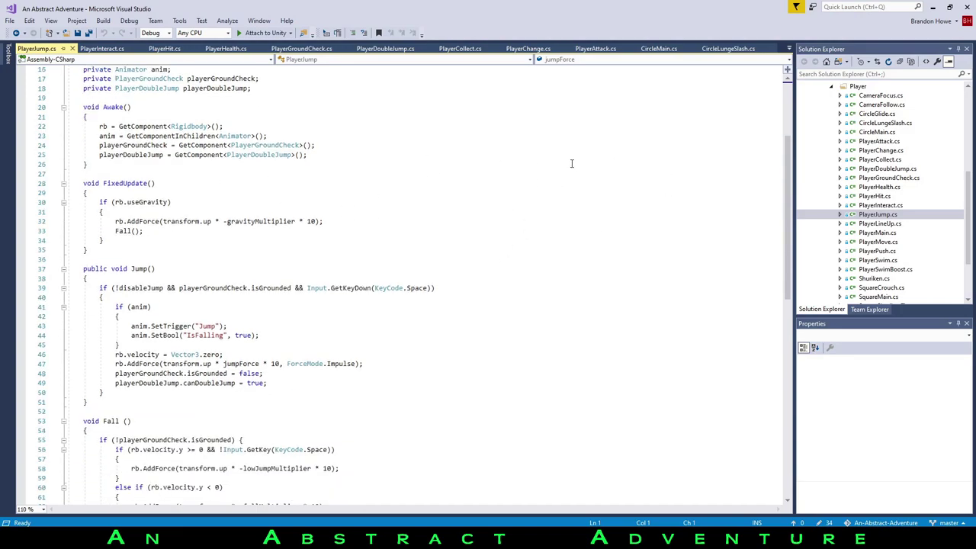
pyautogui.scroll(-3, 492, 242)
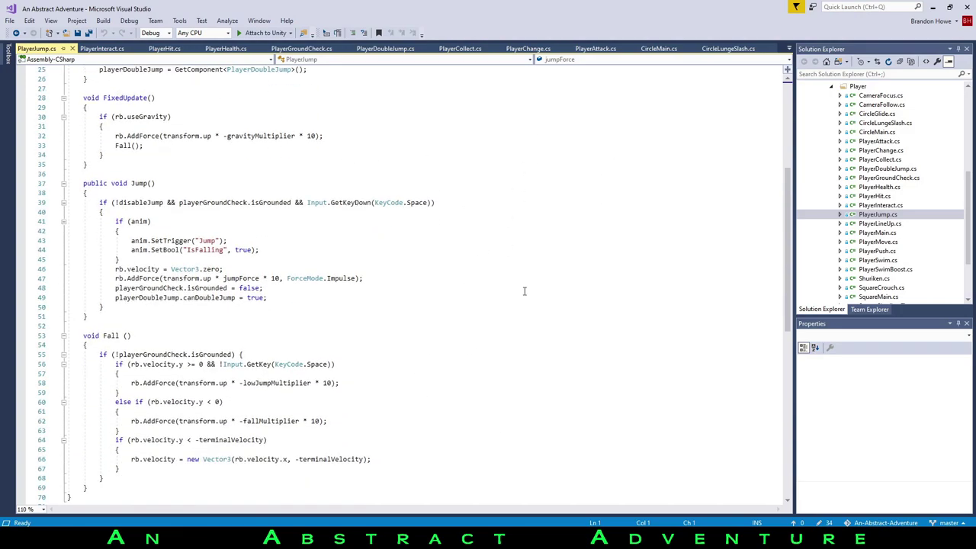
pyautogui.scroll(-2, 505, 298)
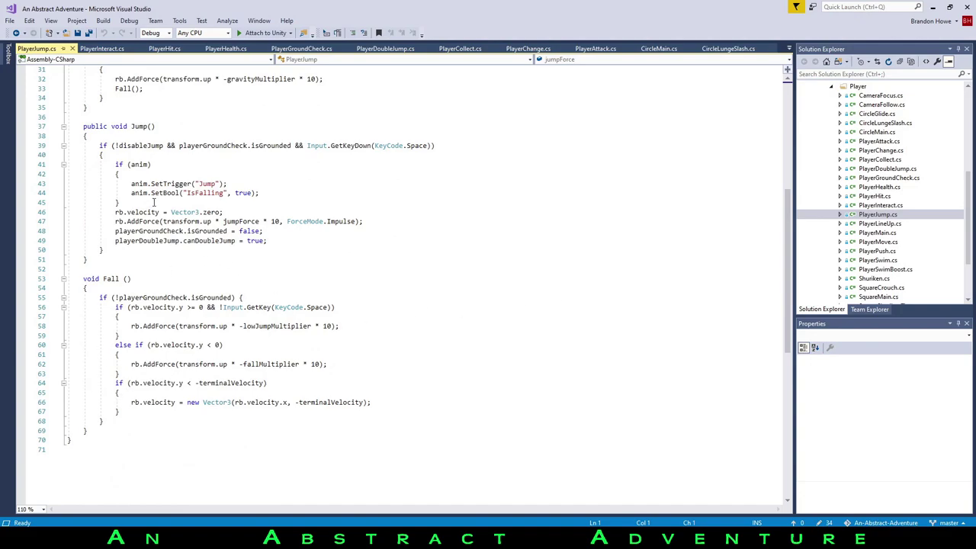
# Review the Jump method in PlayerJump.cs and highlight the velocity checks inside its Fall method
pyautogui.scroll(2, 142, 236)
pyautogui.scroll(1, 285, 215)
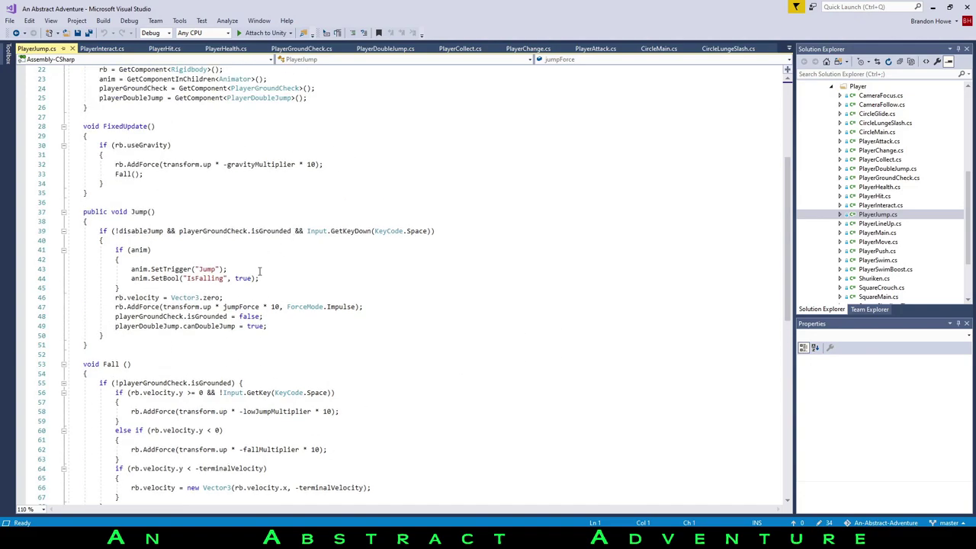
pyautogui.scroll(-2, 285, 215)
pyautogui.moveTo(116, 335); pyautogui.dragTo(279, 431)
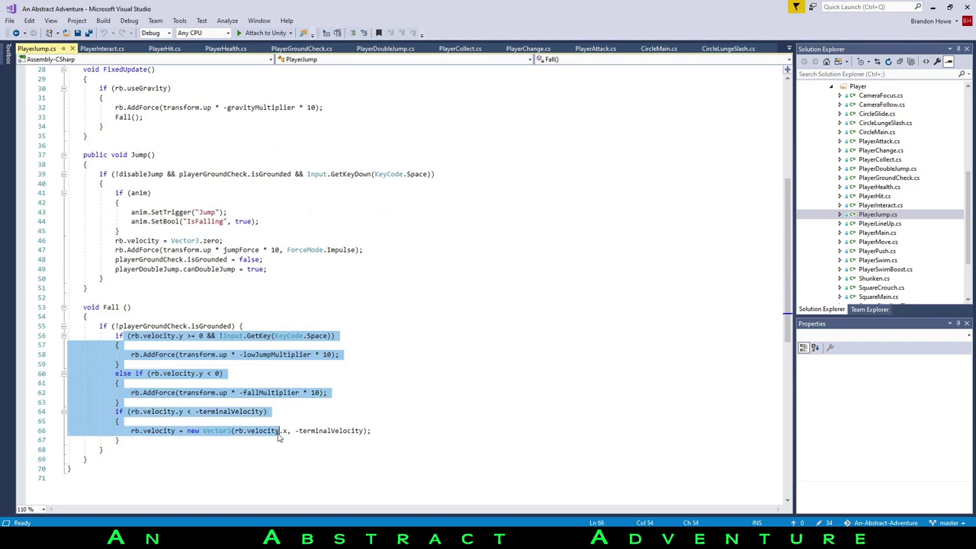
pyautogui.click(419, 389)
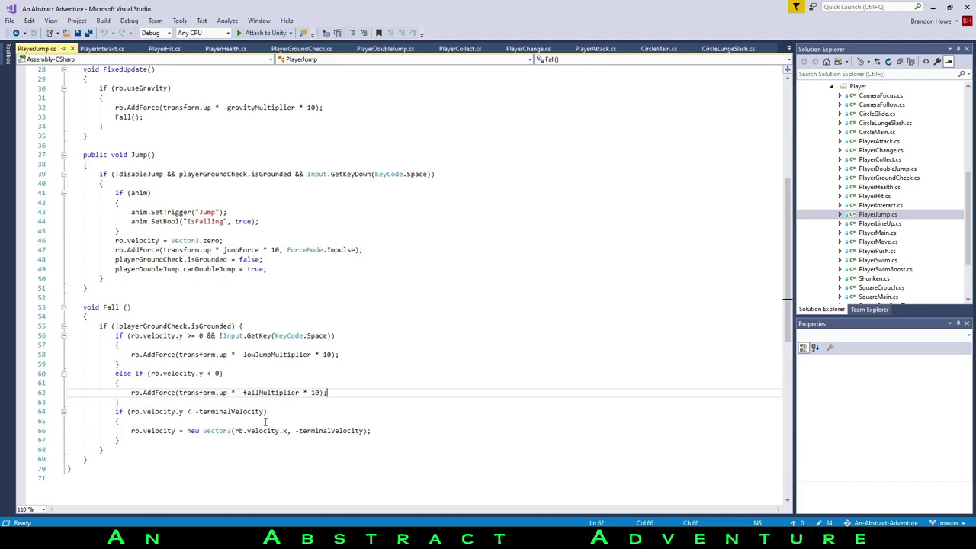
pyautogui.scroll(9, 396, 359)
pyautogui.scroll(-10, 228, 366)
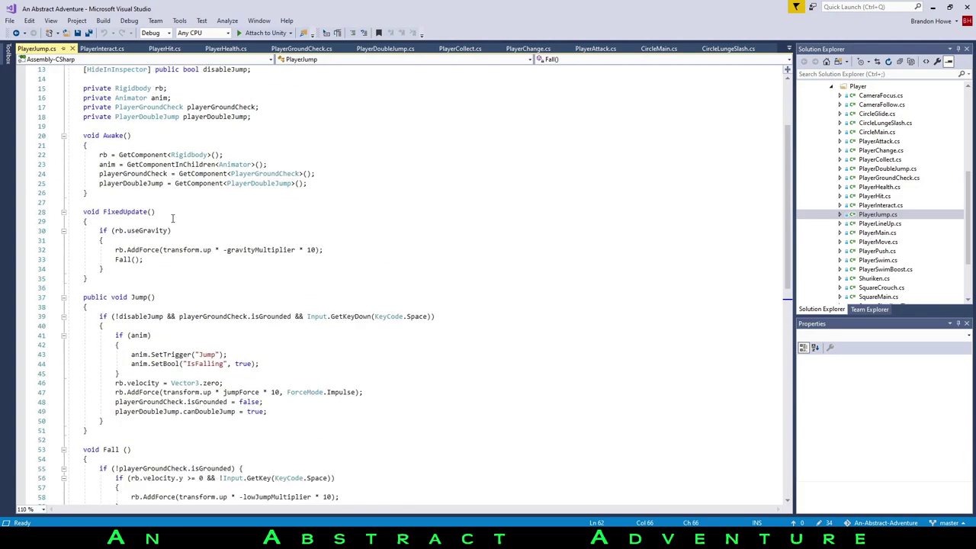
# Open PlayerLineUp.cs from the Player scripts and read through its fields and its Start, DisableArrow and LineUp methods
pyautogui.doubleClick(880, 223)
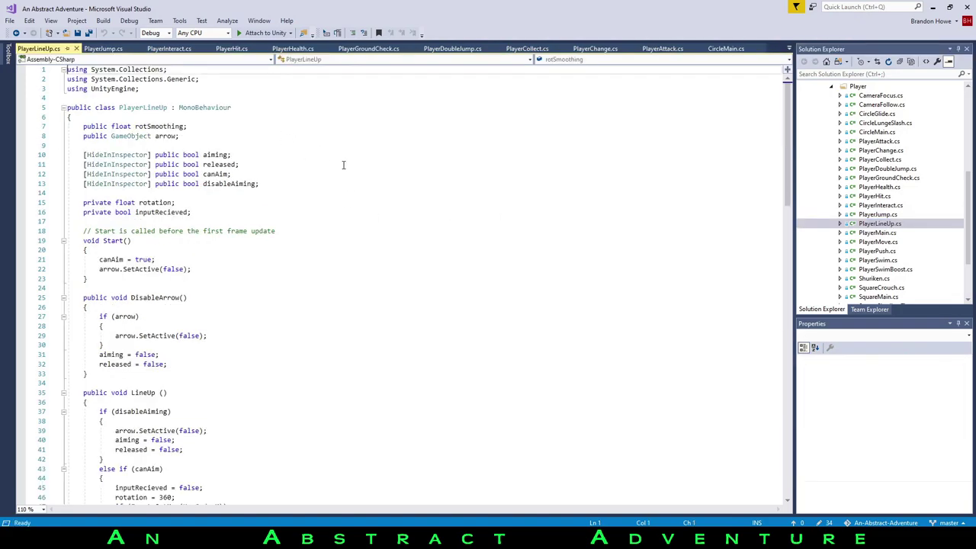
pyautogui.scroll(-2, 343, 165)
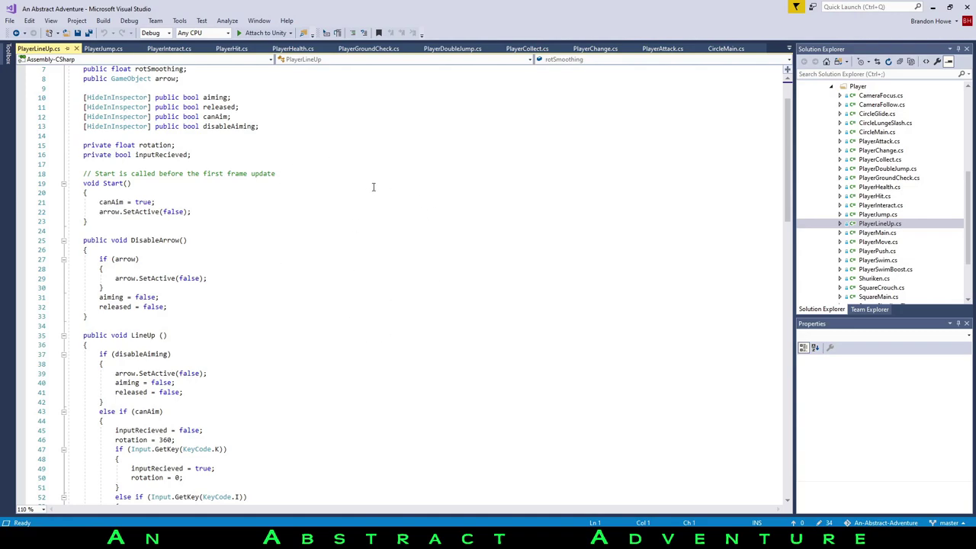
pyautogui.scroll(-4, 448, 194)
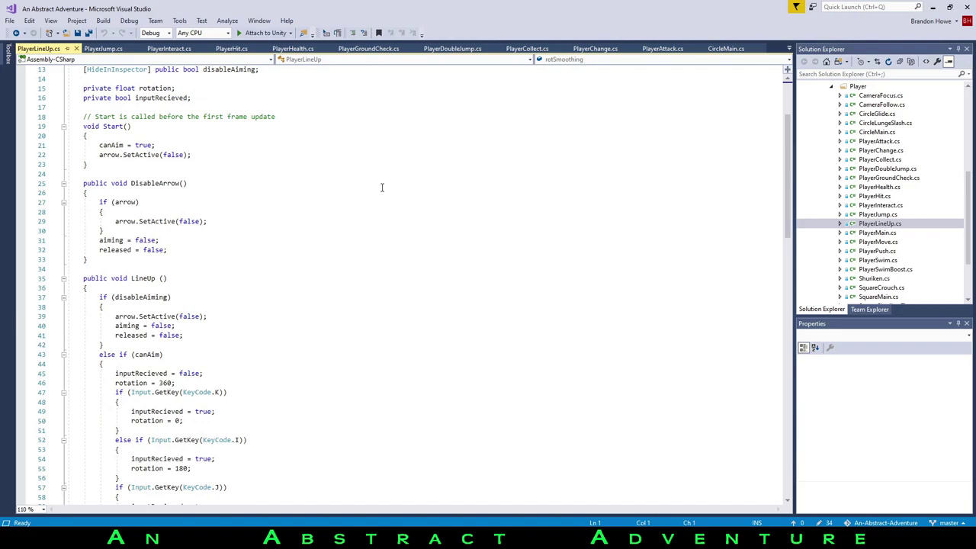
pyautogui.scroll(-2, 347, 186)
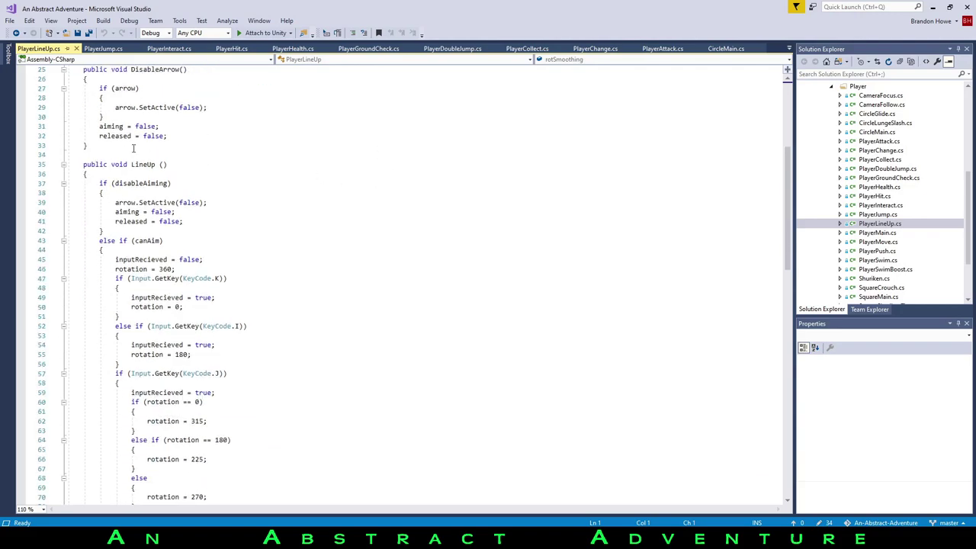
pyautogui.scroll(-8, 168, 176)
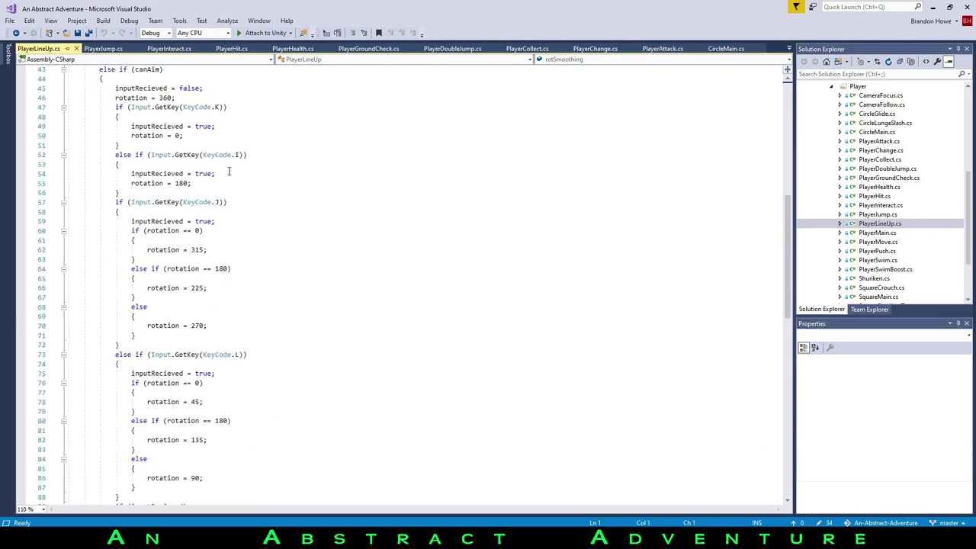
pyautogui.scroll(-4, 327, 158)
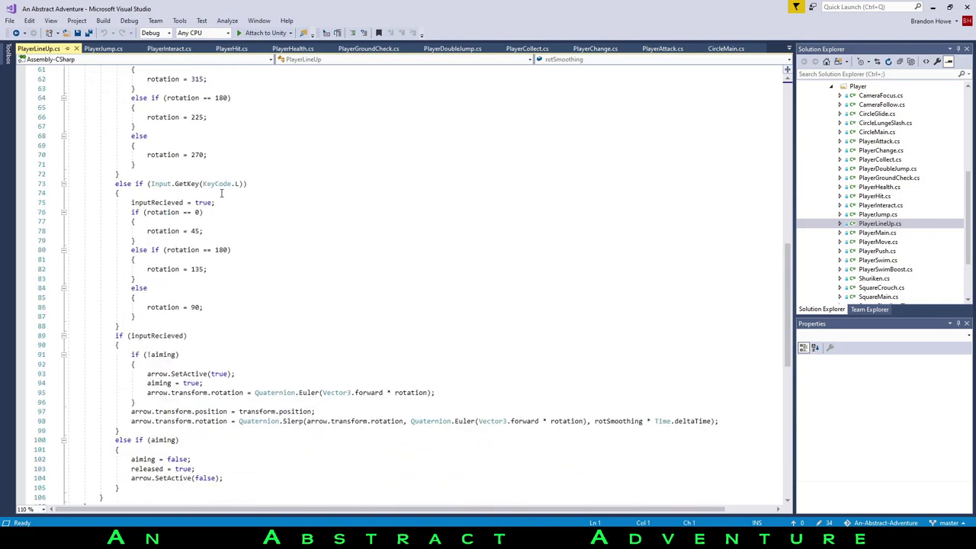
pyautogui.scroll(-1, 222, 193)
pyautogui.scroll(-5, 200, 267)
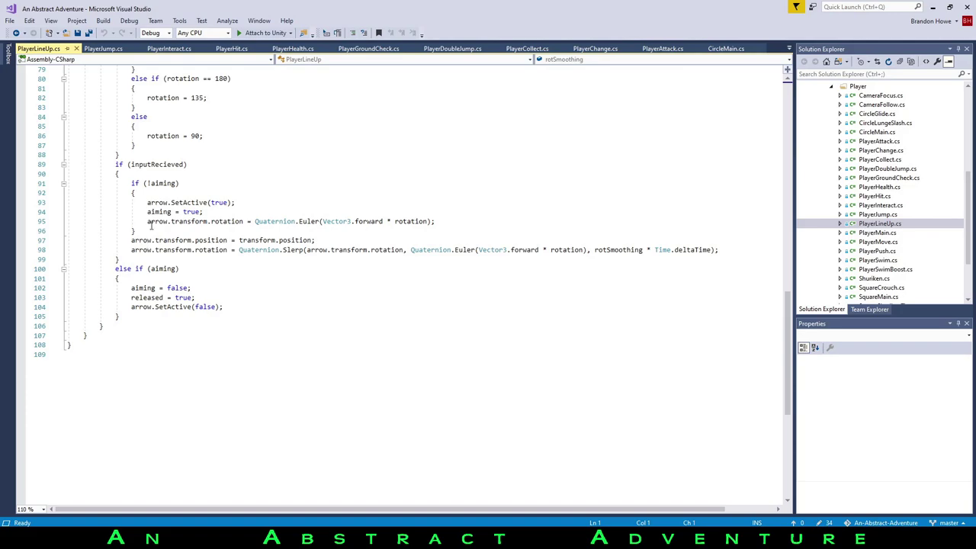
# Highlight the Quaternion.Slerp arrow rotation line in the inputRecieved branch of PlayerLineUp.cs and review the surrounding aiming code
pyautogui.moveTo(215, 250); pyautogui.dragTo(713, 257)
pyautogui.click(380, 271)
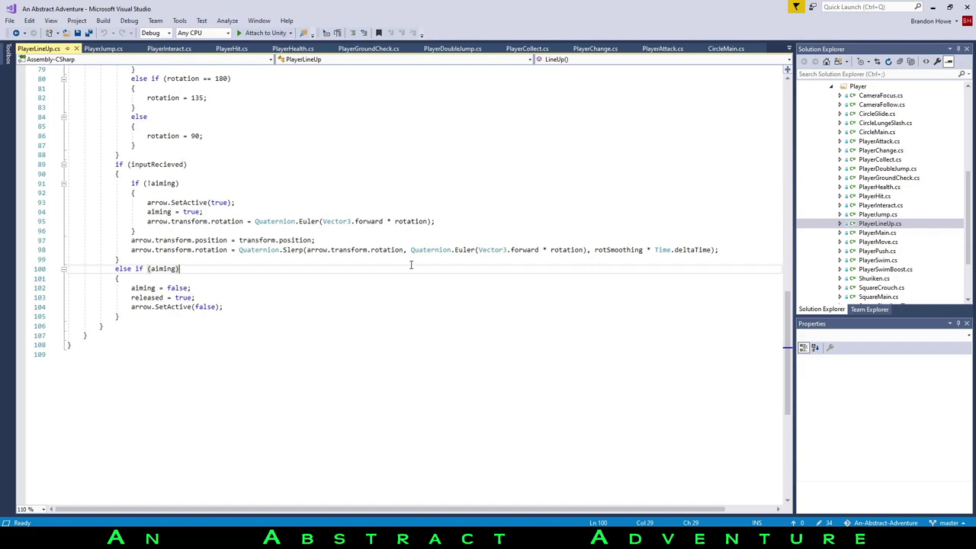
pyautogui.click(322, 281)
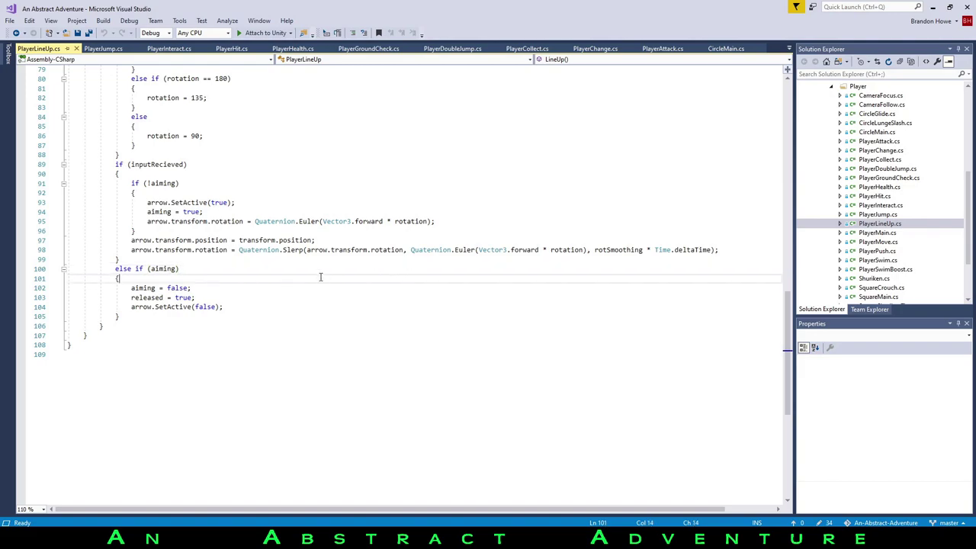
pyautogui.scroll(1, 319, 261)
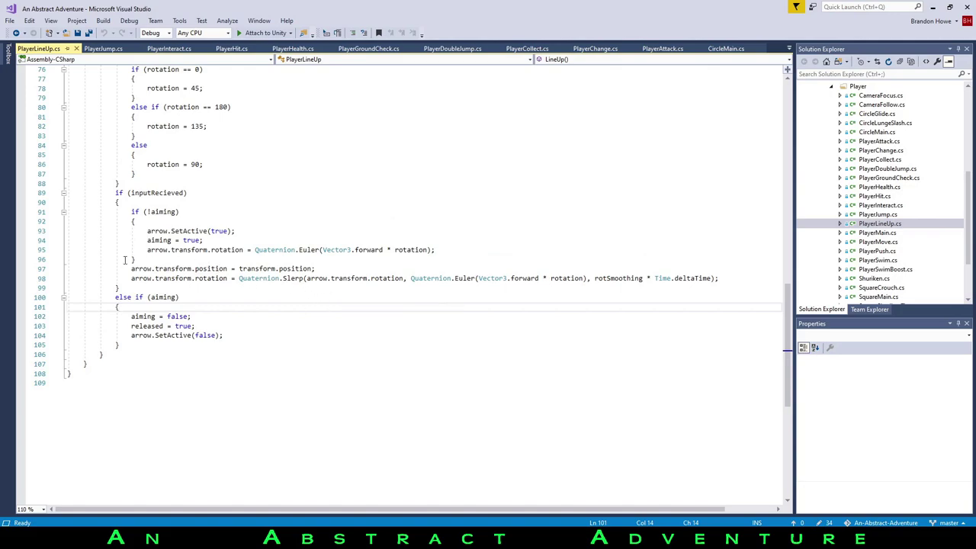
pyautogui.scroll(1, 256, 297)
pyautogui.moveTo(238, 310); pyautogui.dragTo(590, 310)
pyautogui.click(384, 310)
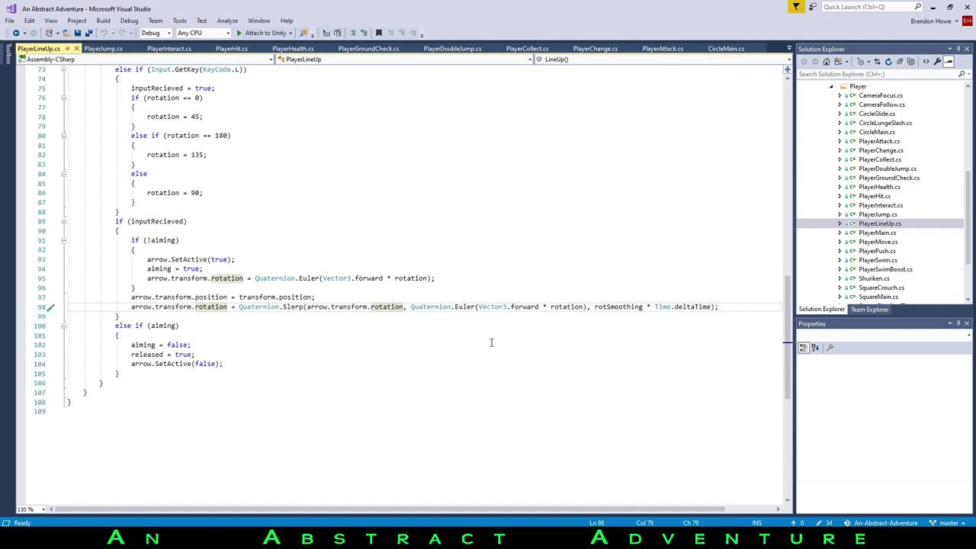
# Open PlayerMain.cs from the Player scripts and highlight the body of its OnEnable method
pyautogui.doubleClick(877, 233)
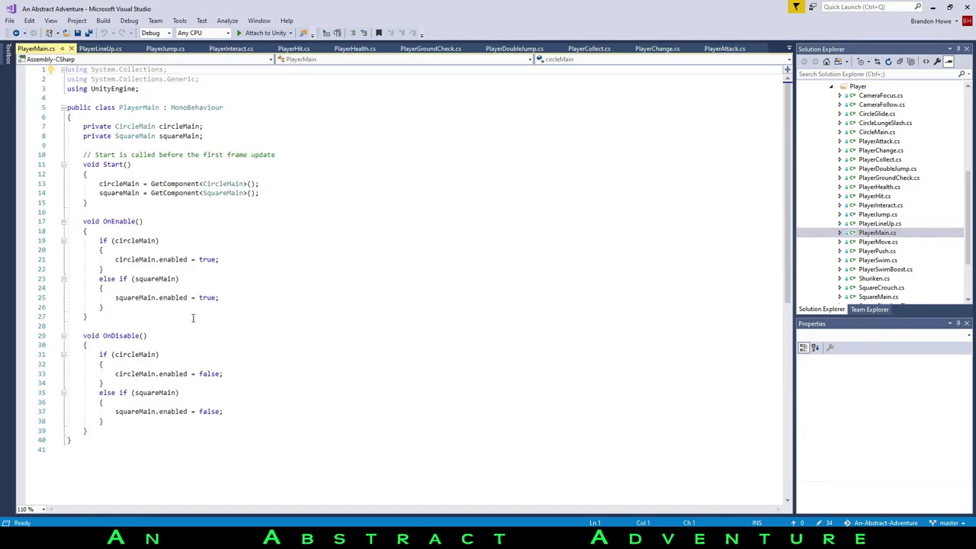
pyautogui.moveTo(88, 316); pyautogui.dragTo(84, 244)
pyautogui.click(451, 258)
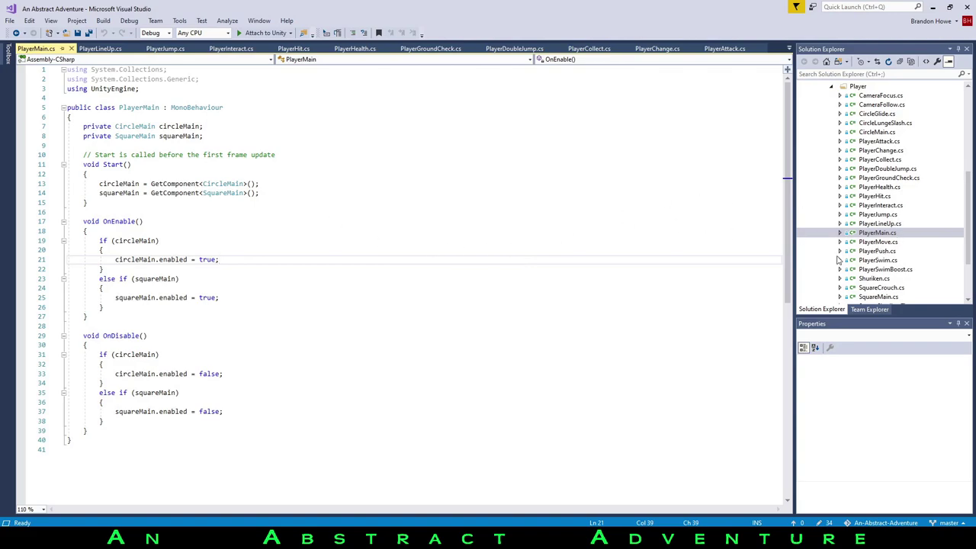
# Open PlayerMove.cs from the Player scripts and look through its fields, FixedUpdate and Move code down to the collision methods
pyautogui.click(884, 243)
pyautogui.doubleClick(884, 242)
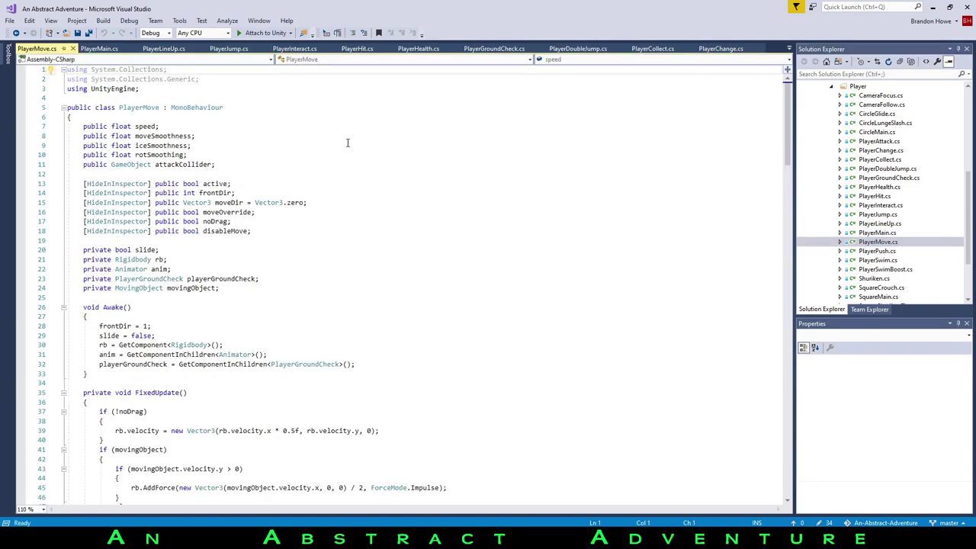
pyautogui.scroll(-4, 394, 135)
pyautogui.scroll(-6, 541, 162)
pyautogui.scroll(-14, 556, 146)
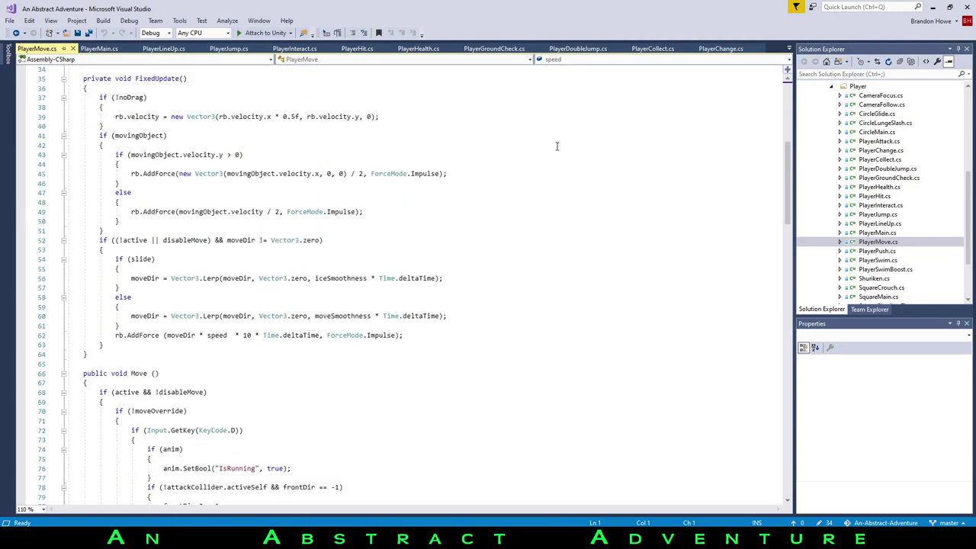
pyautogui.scroll(-19, 602, 183)
pyautogui.scroll(-5, 609, 193)
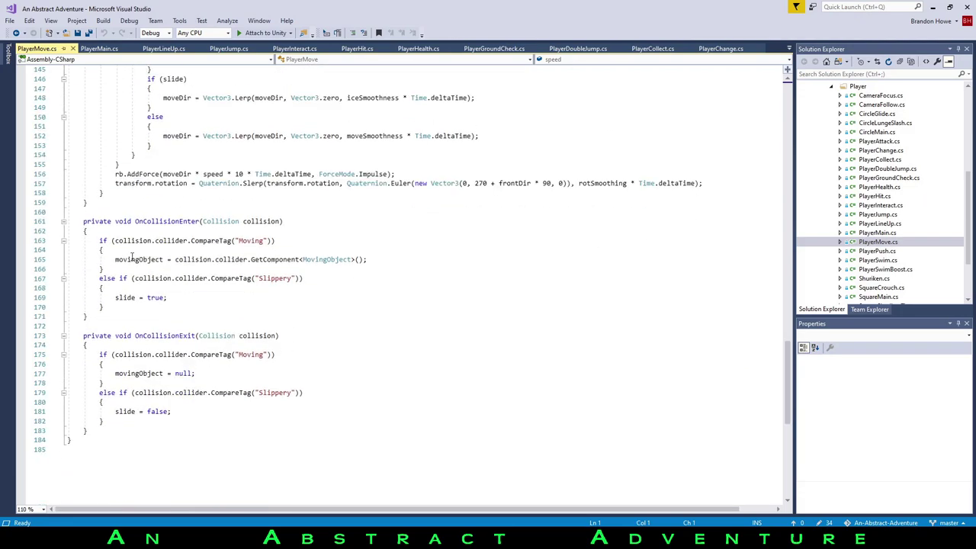
# Highlight the Moving check and the Slippery slide assignment in the OnCollisionEnter method of PlayerMove.cs
pyautogui.moveTo(202, 241); pyautogui.dragTo(330, 260)
pyautogui.click(165, 251)
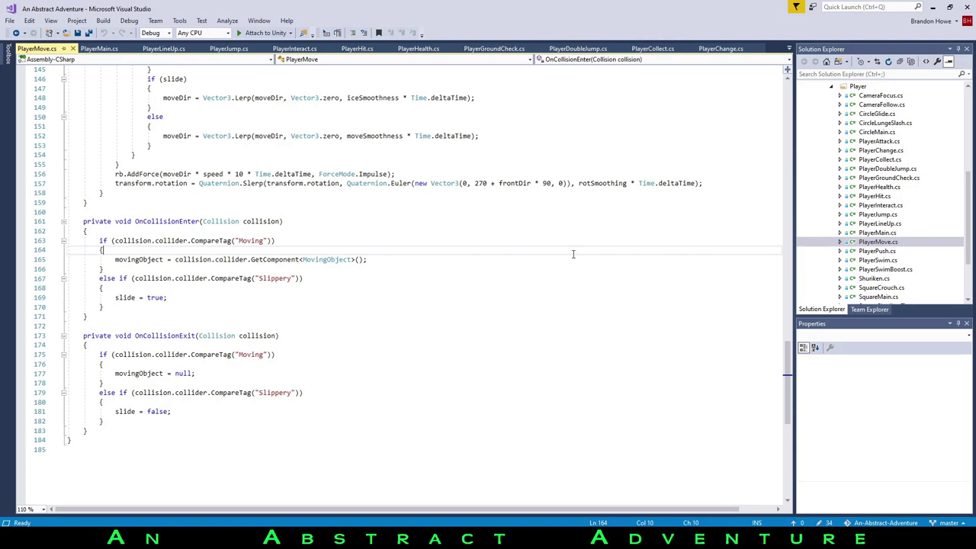
pyautogui.moveTo(116, 297); pyautogui.dragTo(256, 298)
pyautogui.click(395, 269)
pyautogui.scroll(4, 488, 259)
pyautogui.scroll(-3, 529, 242)
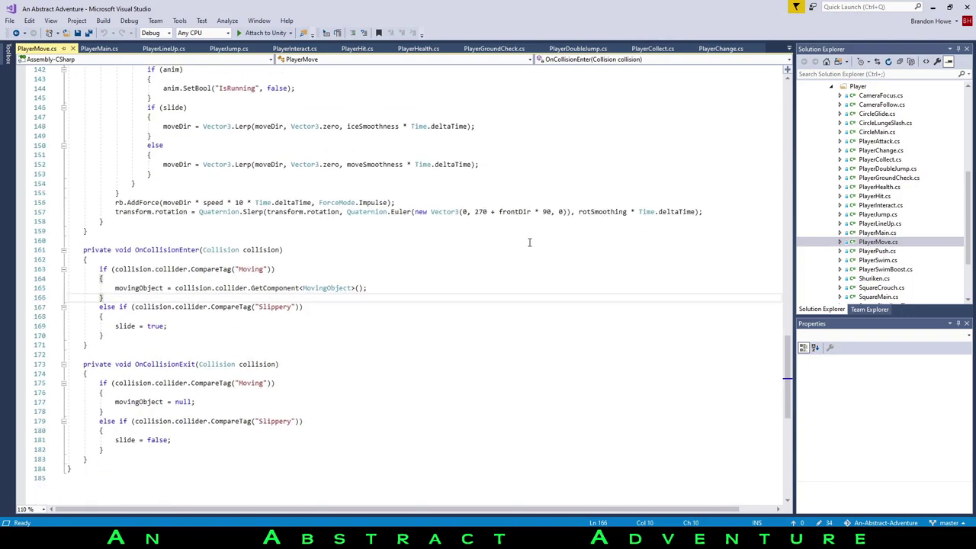
# Open PlayerPush.cs from the Player scripts and look over its push field, FixedUpdate, and collision and trigger methods
pyautogui.doubleClick(876, 251)
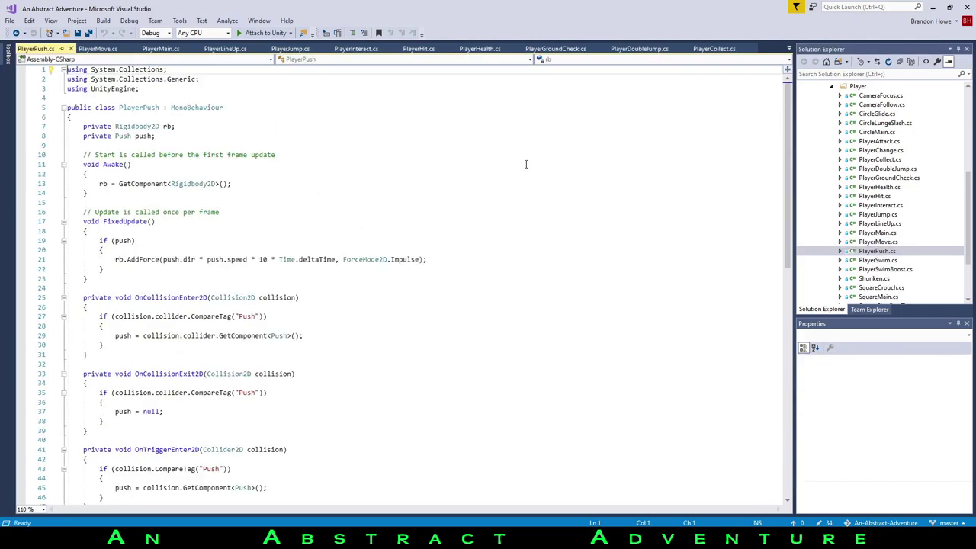
pyautogui.scroll(-4, 525, 164)
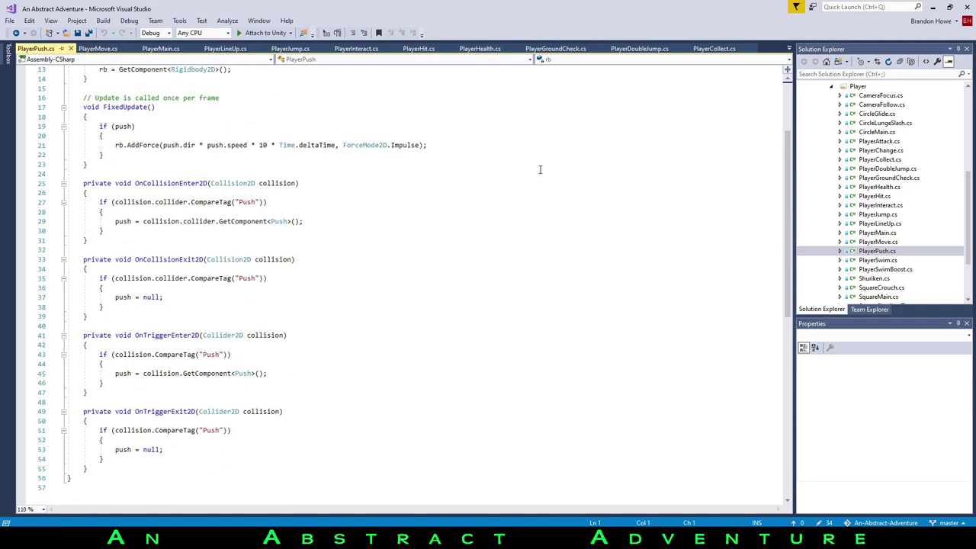
pyautogui.scroll(4, 540, 169)
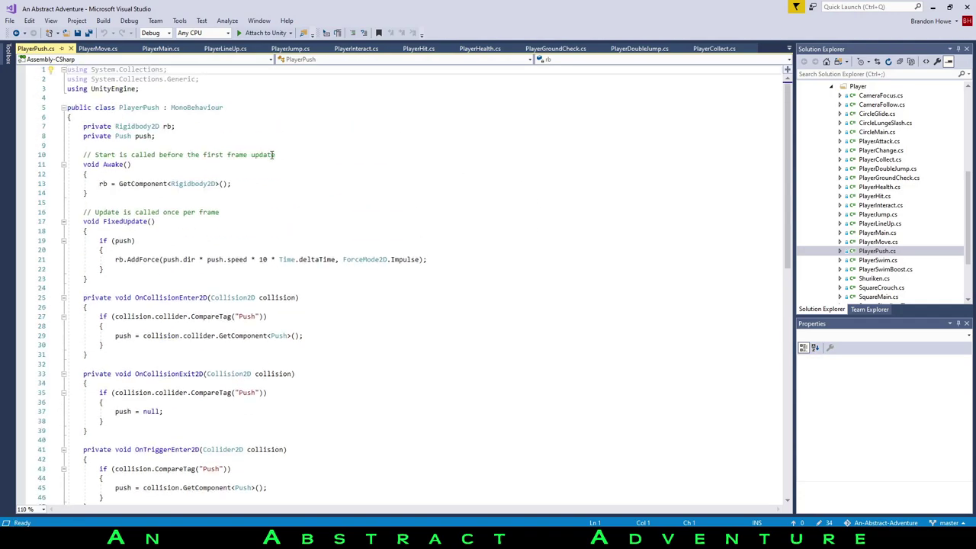
pyautogui.click(122, 137)
pyautogui.click(584, 163)
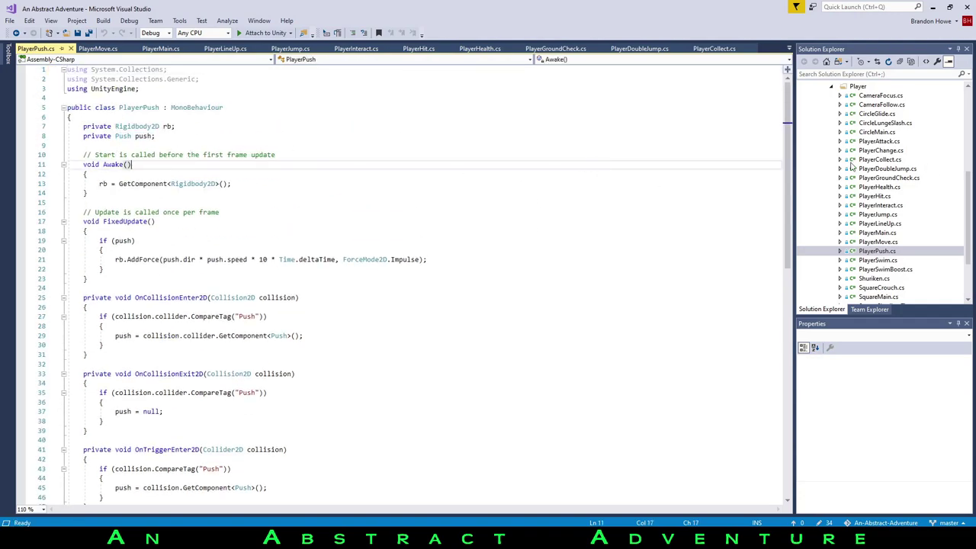
# Open Push.cs from the Level scripts to view its speed and dir fields
pyautogui.scroll(7, 852, 164)
pyautogui.click(867, 242)
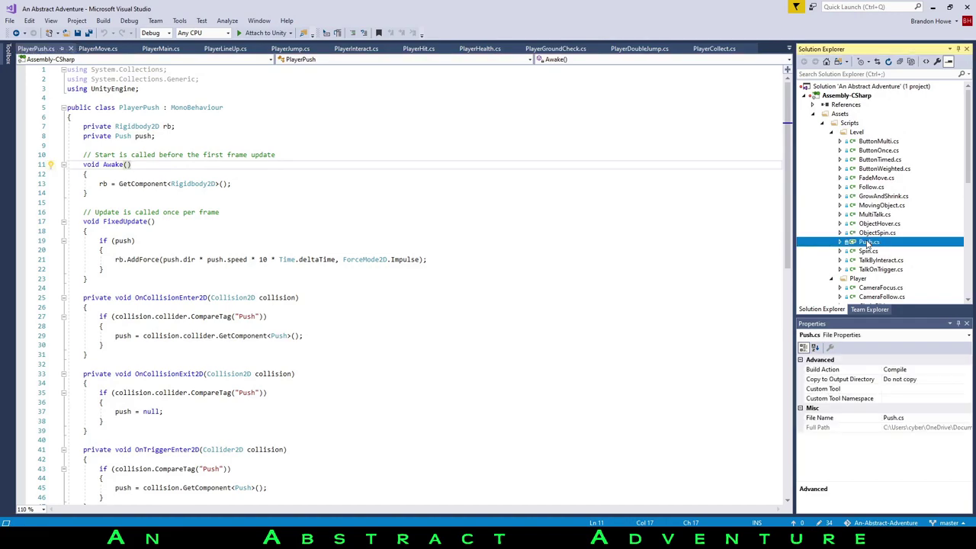
pyautogui.doubleClick(868, 242)
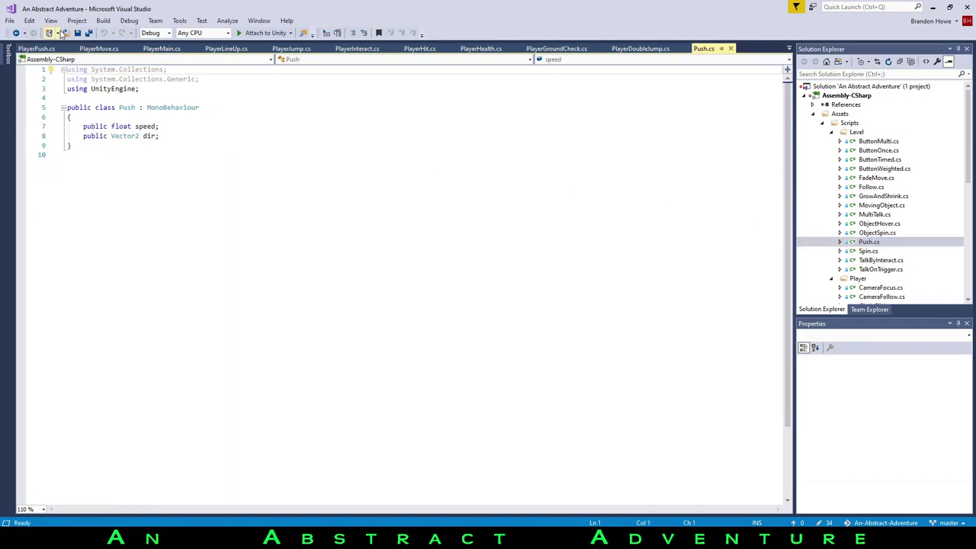
# Return to PlayerPush.cs and examine how its collision and trigger methods assign and clear the push reference
pyautogui.click(36, 48)
pyautogui.scroll(-4, 296, 192)
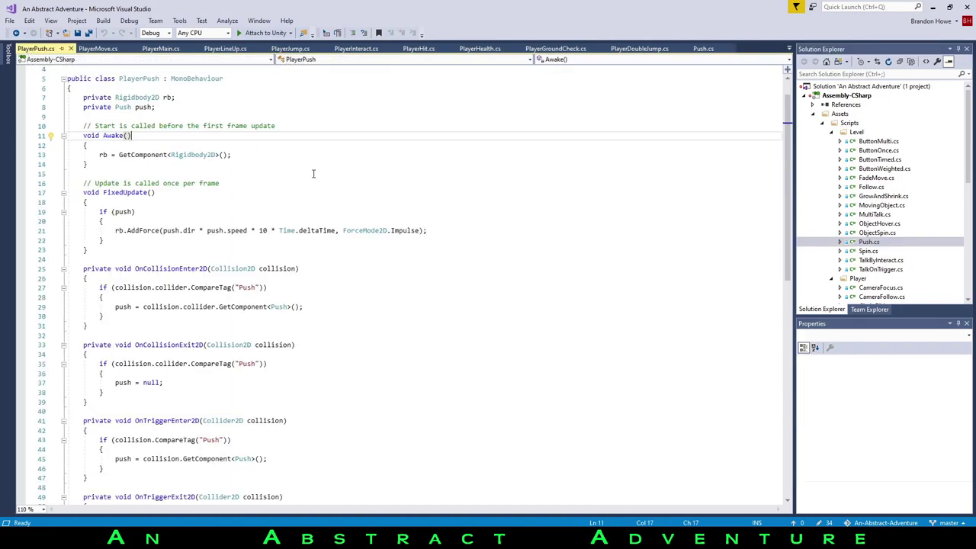
pyautogui.scroll(-2, 442, 175)
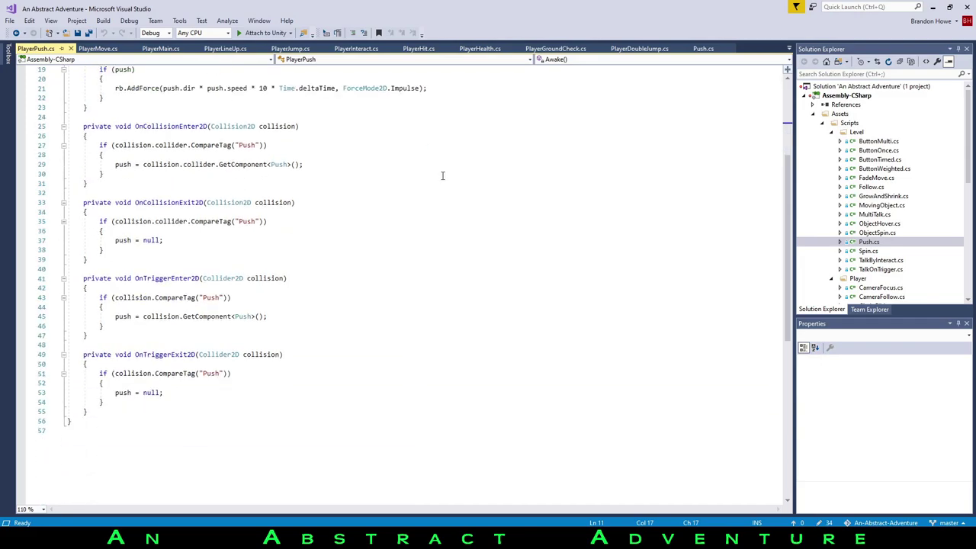
pyautogui.scroll(2, 206, 175)
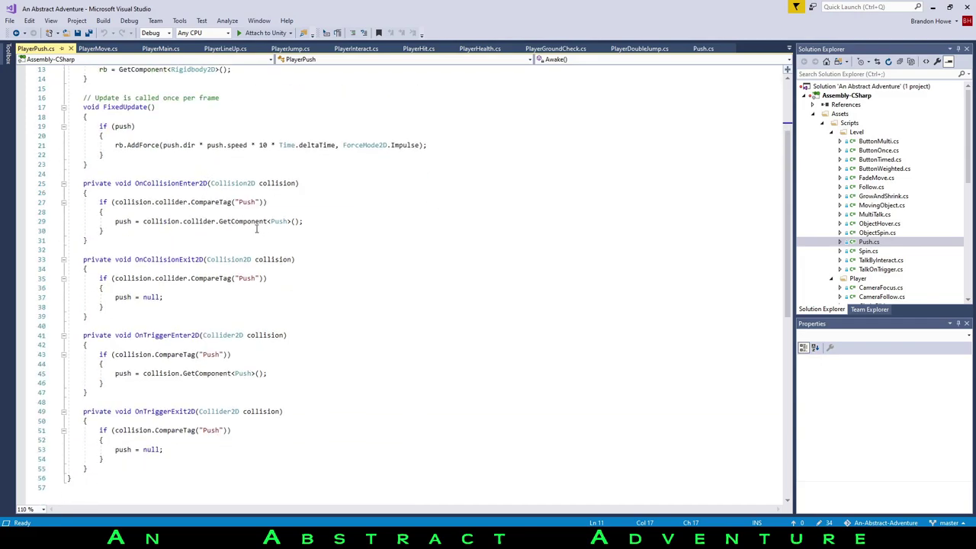
pyautogui.scroll(2, 203, 190)
pyautogui.scroll(-2, 254, 202)
pyautogui.scroll(4, 191, 152)
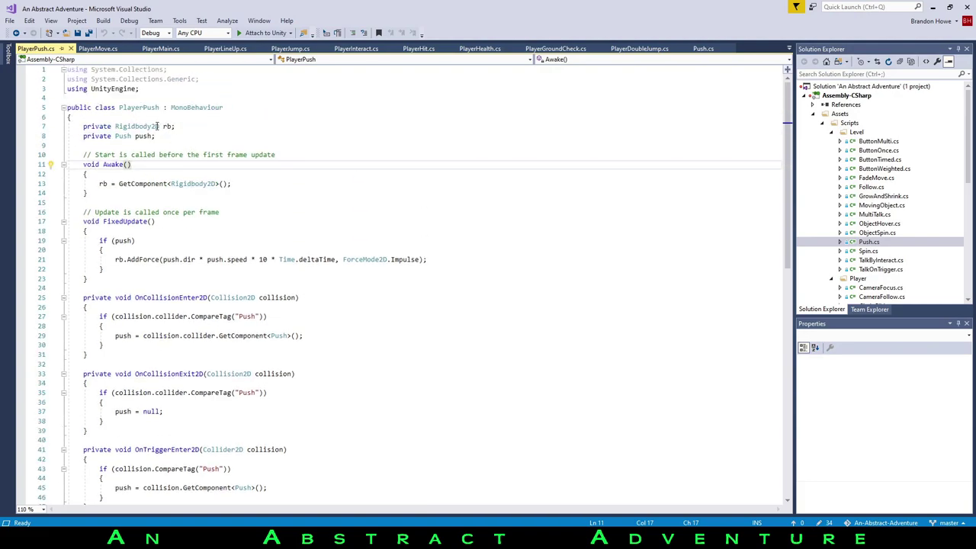
# Highlight the 2D suffix of both Rigidbody2D references in PlayerPush.cs and point out the OnCollisionEnter2D method
pyautogui.moveTo(159, 127); pyautogui.dragTo(147, 126)
pyautogui.moveTo(215, 184); pyautogui.dragTo(203, 183)
pyautogui.scroll(-2, 348, 270)
pyautogui.click(206, 240)
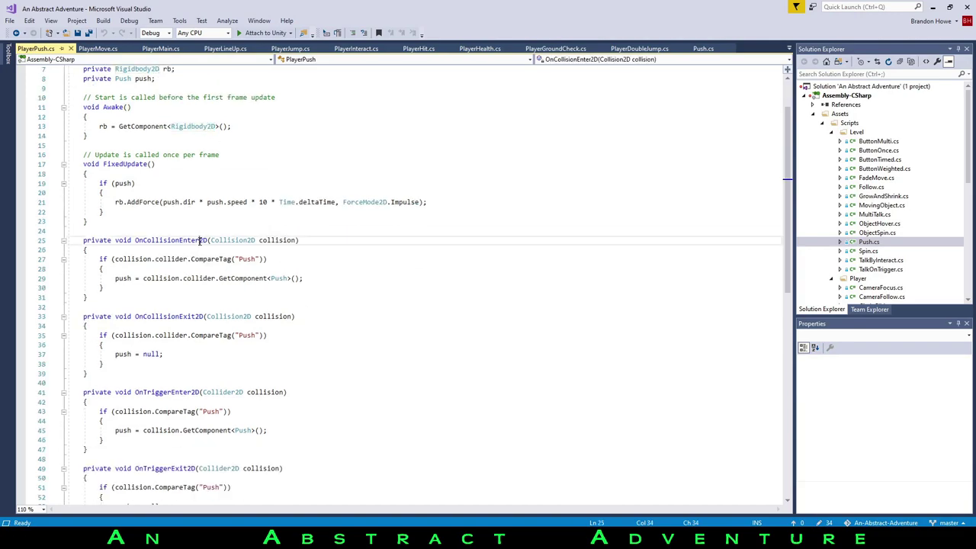
pyautogui.scroll(-3, 239, 244)
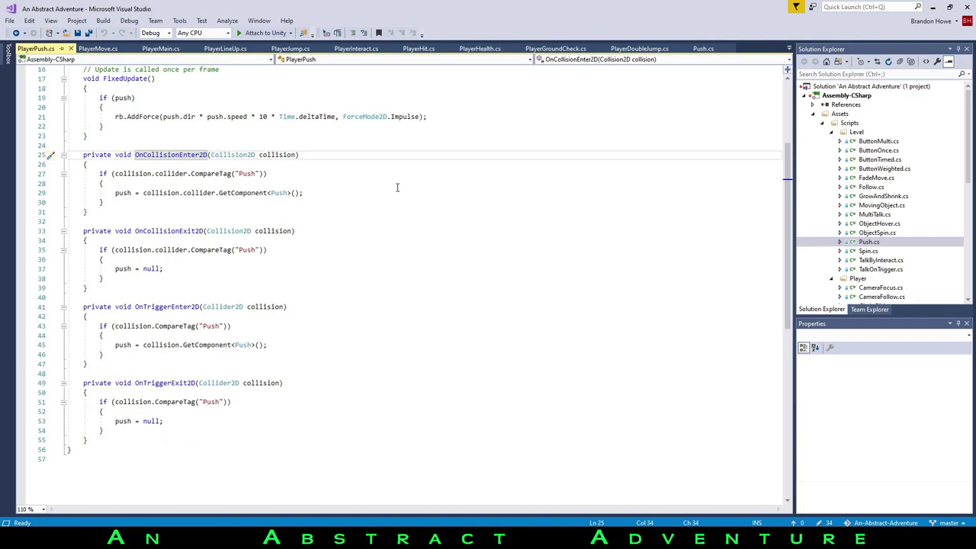
# Open Spin.cs from the Level scripts to view its fields and Update method
pyautogui.click(876, 252)
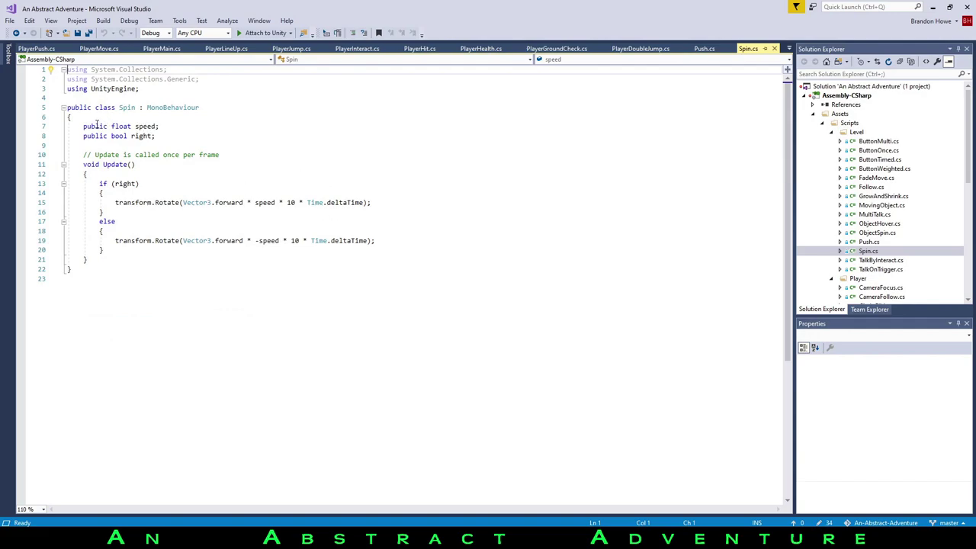
# Open PlayerSwim.cs from the Player scripts and look through its Swim method and its water trigger methods
pyautogui.scroll(-10, 871, 238)
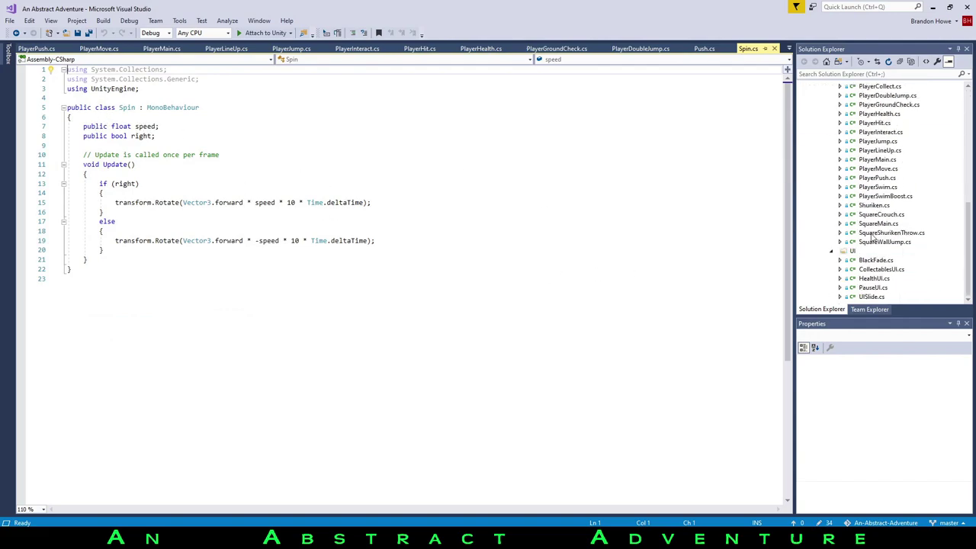
pyautogui.scroll(1, 878, 191)
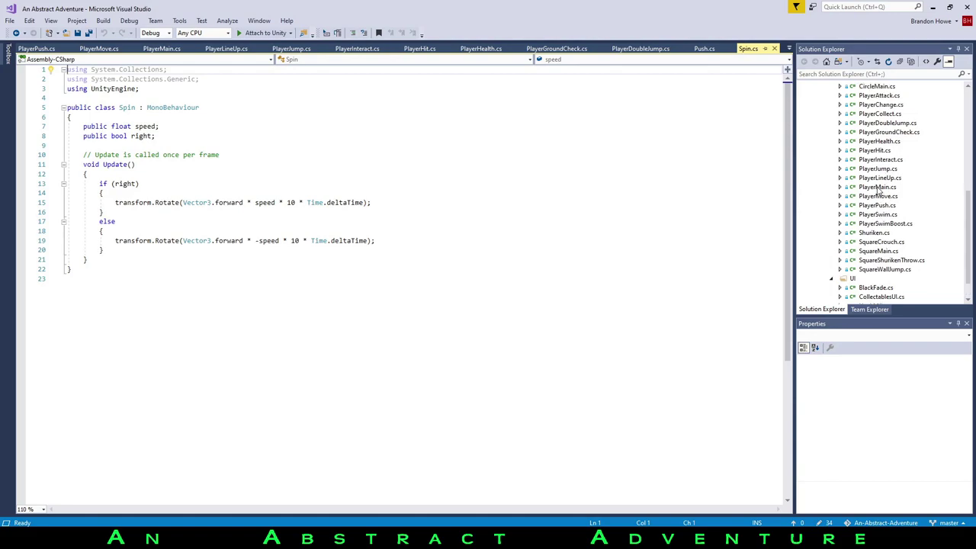
pyautogui.doubleClick(877, 214)
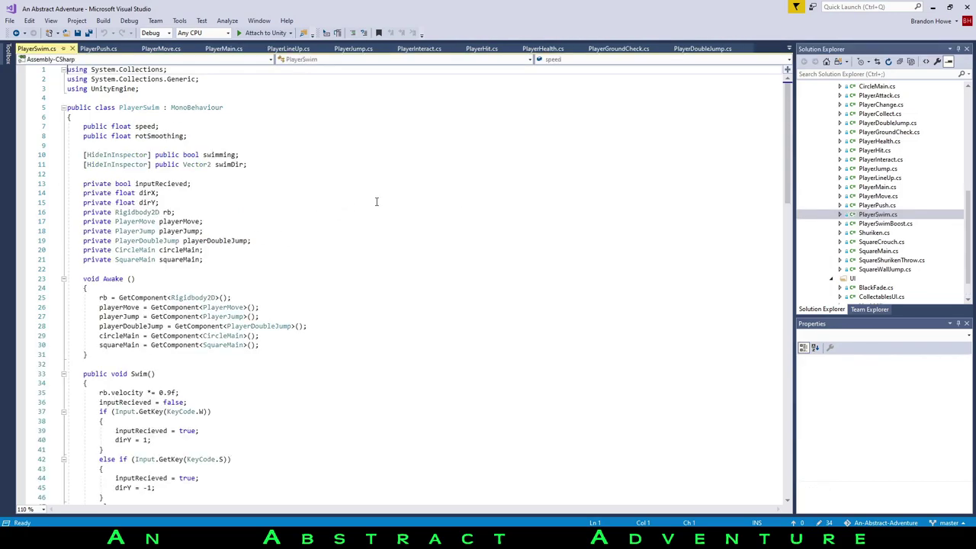
pyautogui.scroll(-18, 385, 185)
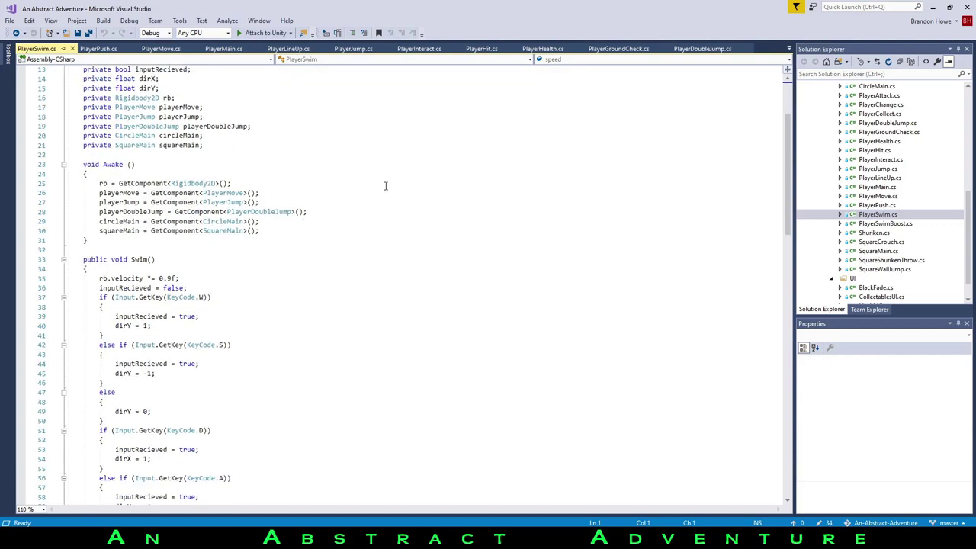
pyautogui.scroll(-8, 385, 185)
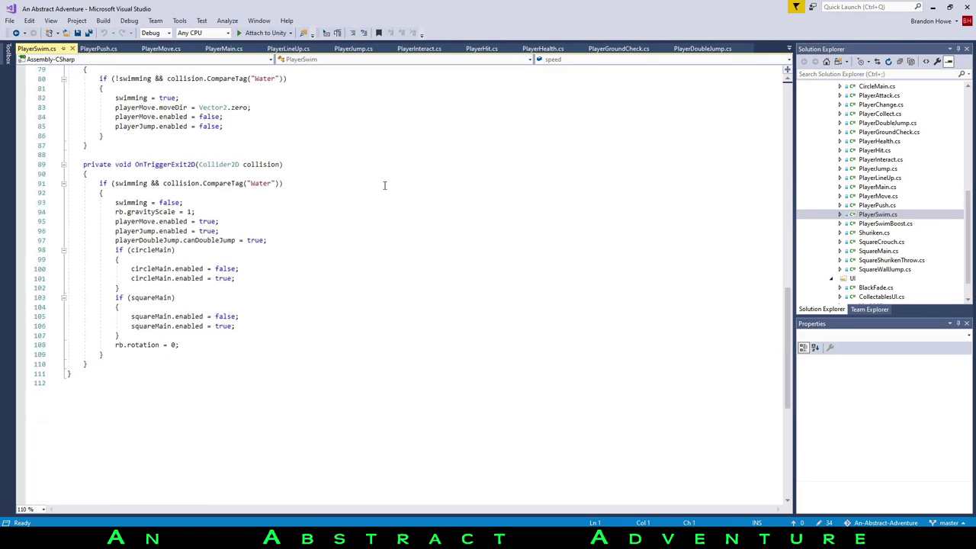
pyautogui.scroll(8, 313, 338)
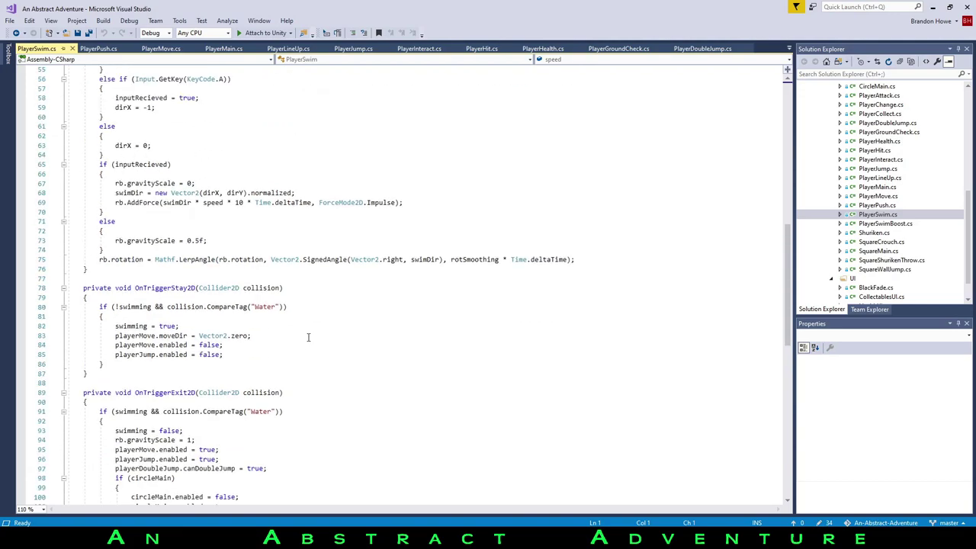
pyautogui.scroll(-7, 316, 254)
pyautogui.scroll(5, 314, 254)
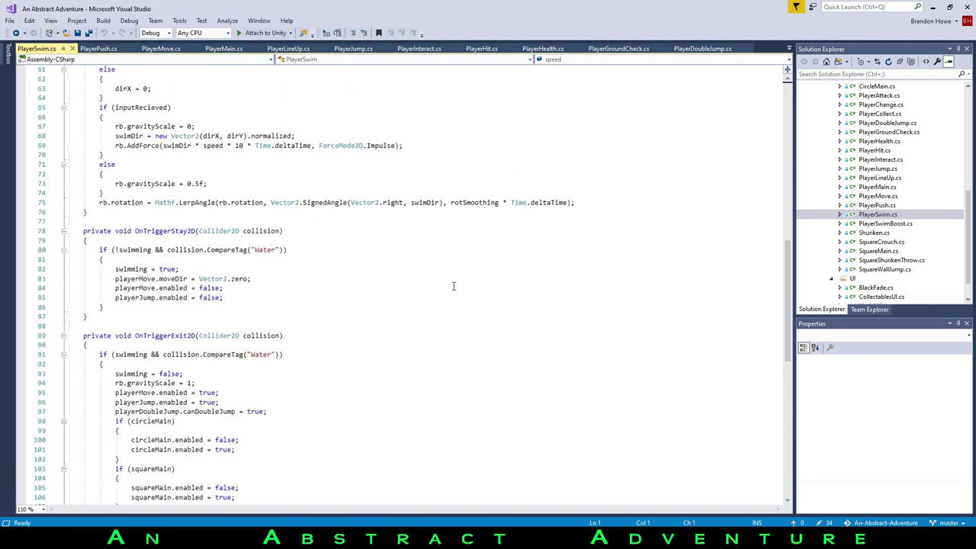
# Highlight the Vector2.SignedAngle(Vector2.right, swimDir) call in the rotation line of PlayerSwim.cs, clear the selection and return to the script's beginning
pyautogui.moveTo(276, 202); pyautogui.dragTo(447, 202)
pyautogui.click(402, 241)
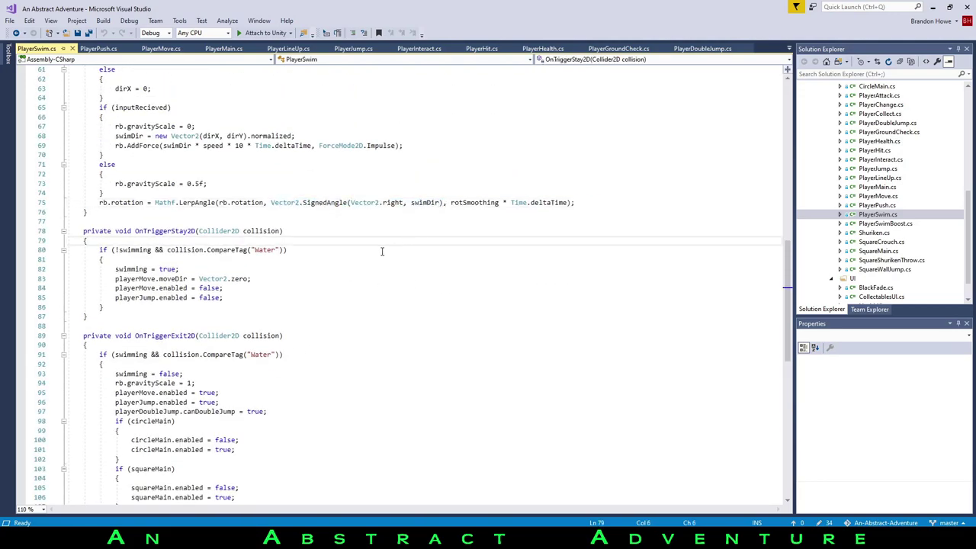
pyautogui.scroll(-7, 333, 270)
pyautogui.scroll(6, 214, 275)
pyautogui.scroll(20, 231, 281)
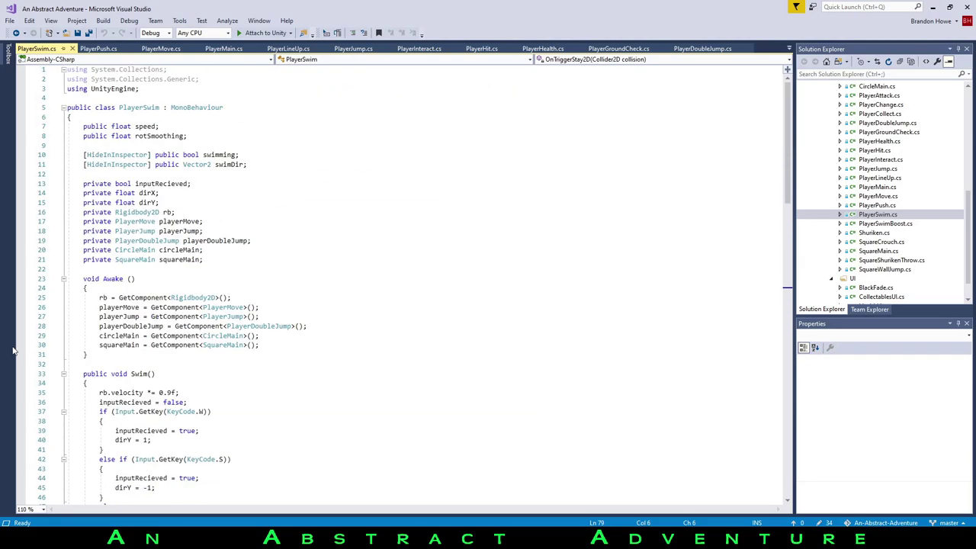
# Examine how PlayerSwim.cs handles directional input, gravity and rotation in Swim, and entering and leaving water in OnTriggerStay2D and OnTriggerExit2D
pyautogui.scroll(-6, 472, 125)
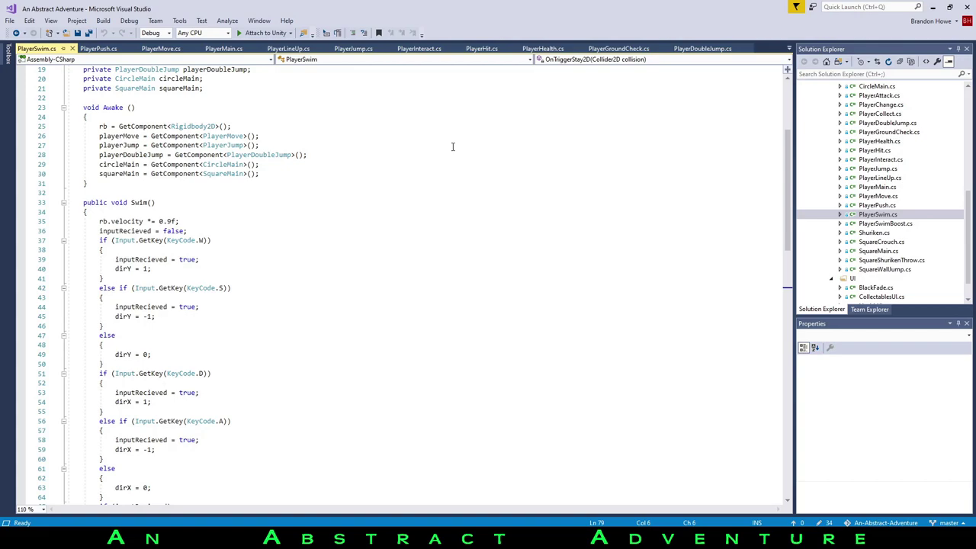
pyautogui.scroll(-2, 487, 163)
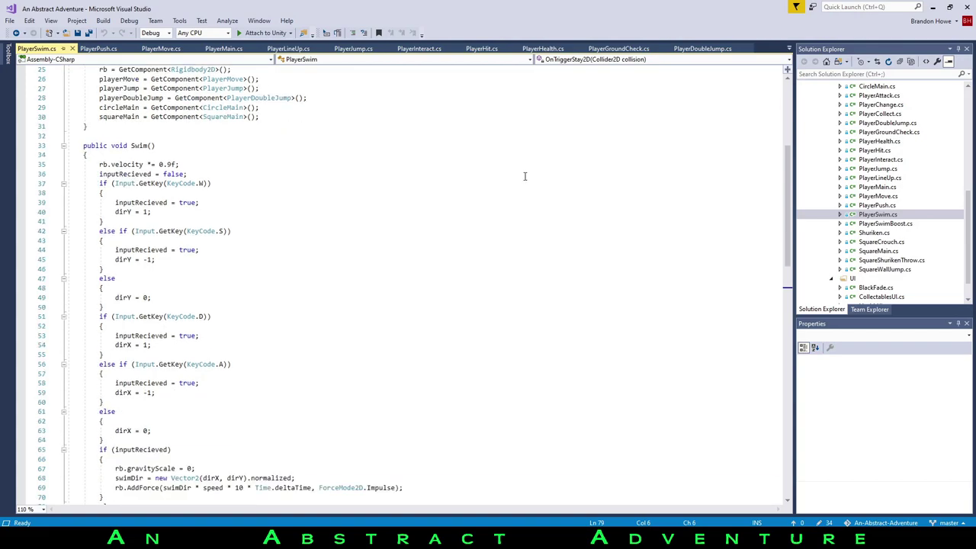
pyautogui.scroll(-8, 524, 176)
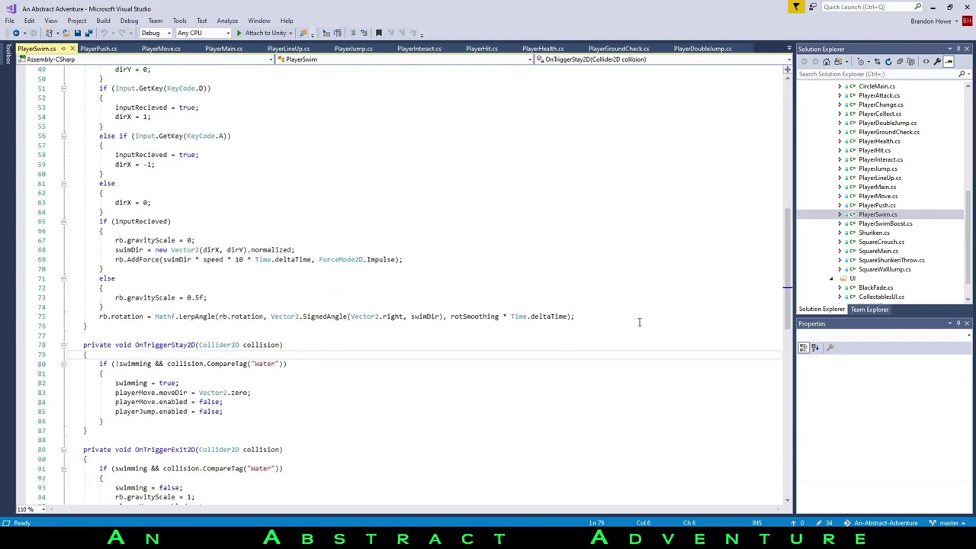
pyautogui.scroll(-3, 405, 394)
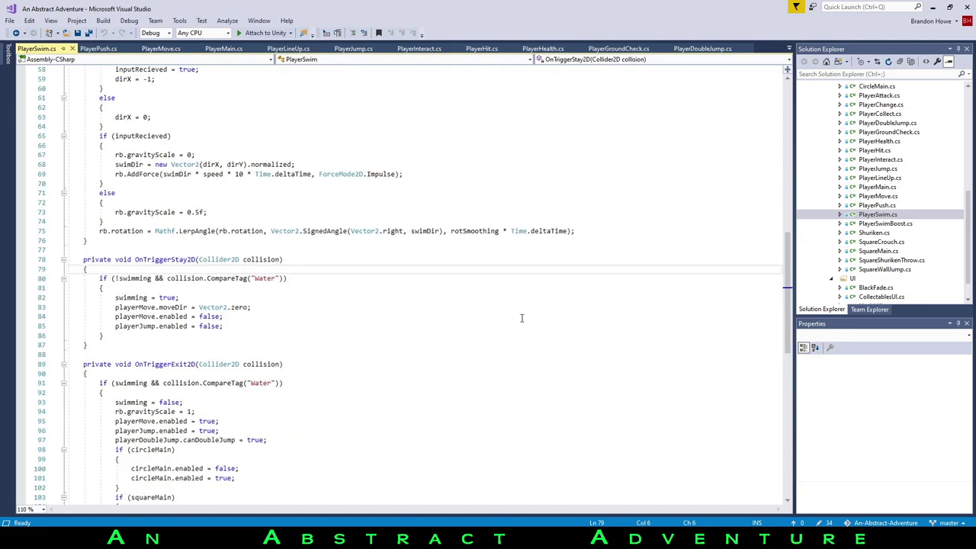
pyautogui.scroll(-3, 499, 305)
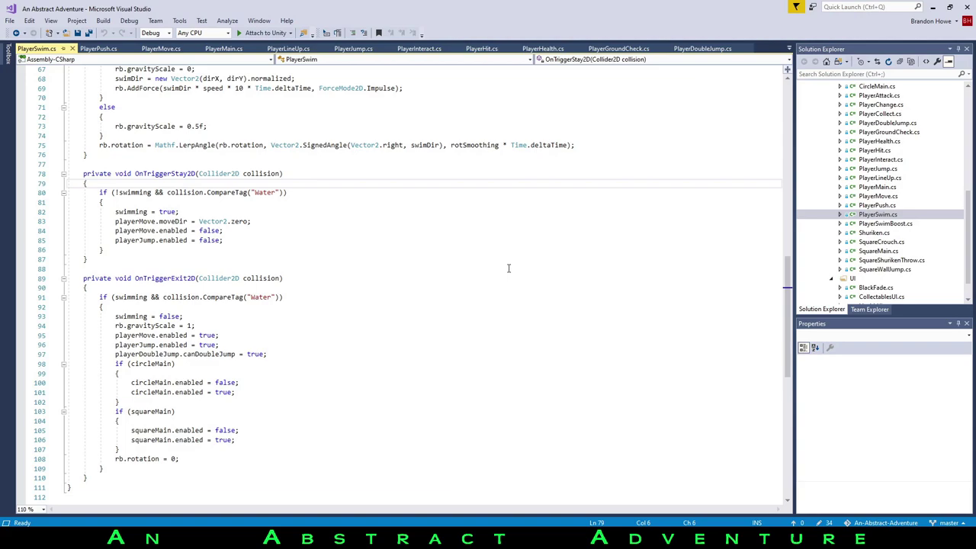
pyautogui.scroll(-3, 509, 267)
pyautogui.scroll(8, 461, 221)
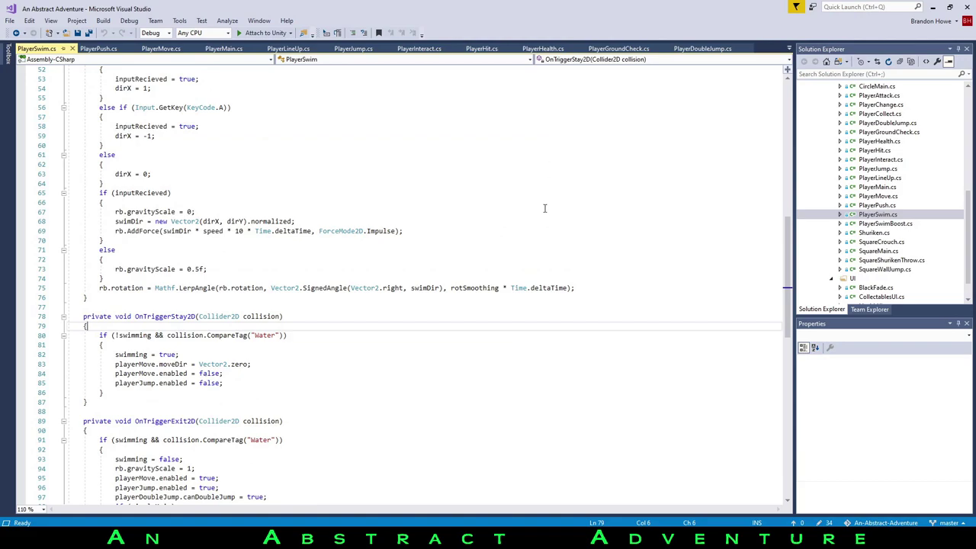
pyautogui.scroll(-9, 541, 210)
pyautogui.scroll(8, 446, 242)
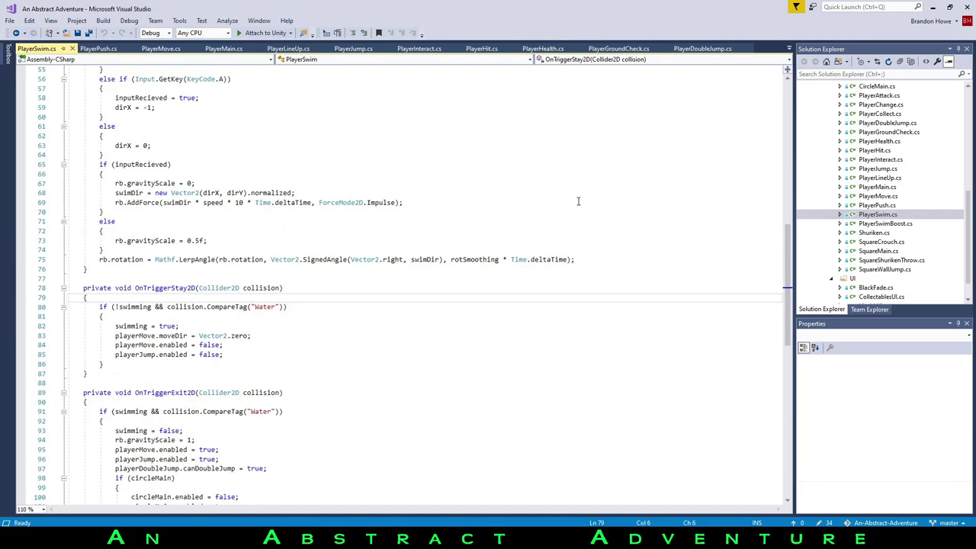
pyautogui.scroll(18, 577, 203)
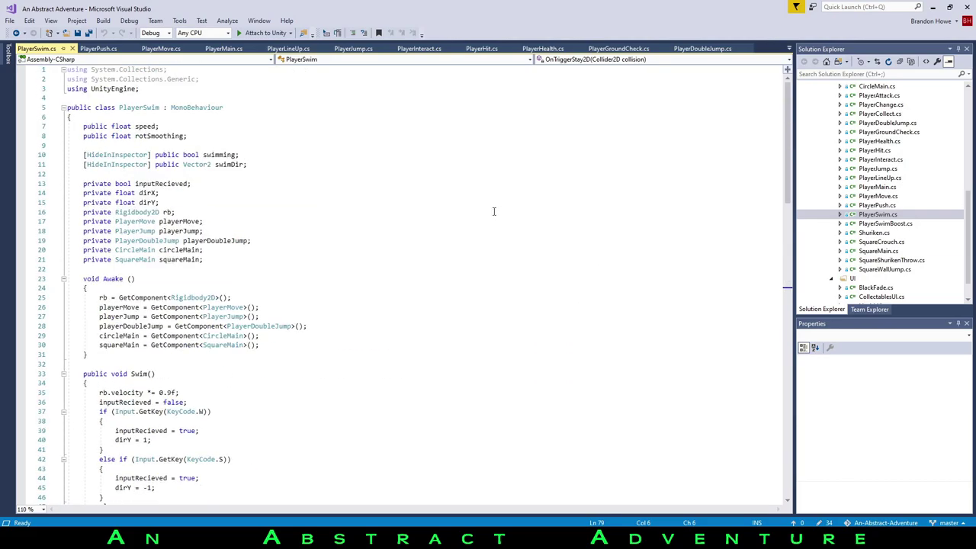
pyautogui.scroll(-9, 493, 211)
pyautogui.scroll(-15, 493, 211)
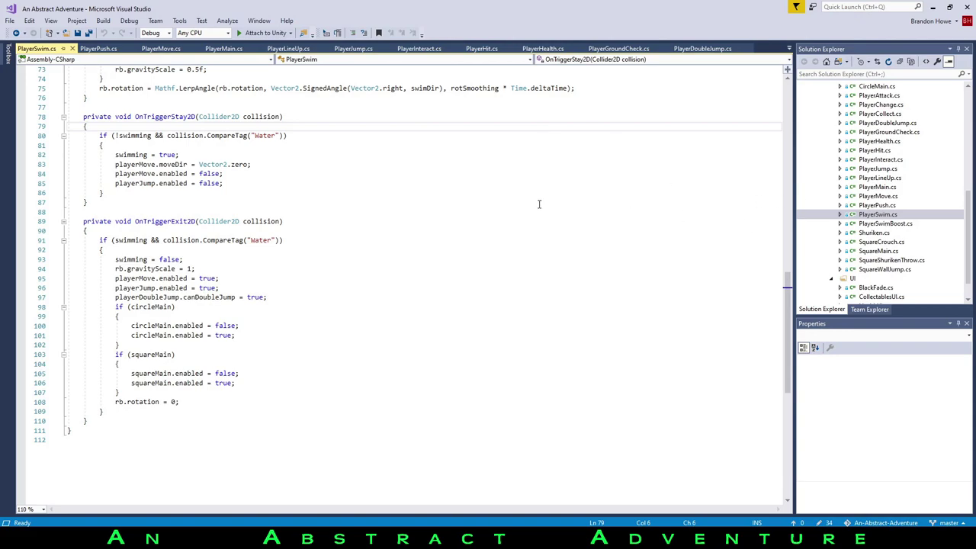
# Open PlayerSwimBoost.cs from the Player scripts and point out its Rigidbody2D field
pyautogui.doubleClick(876, 223)
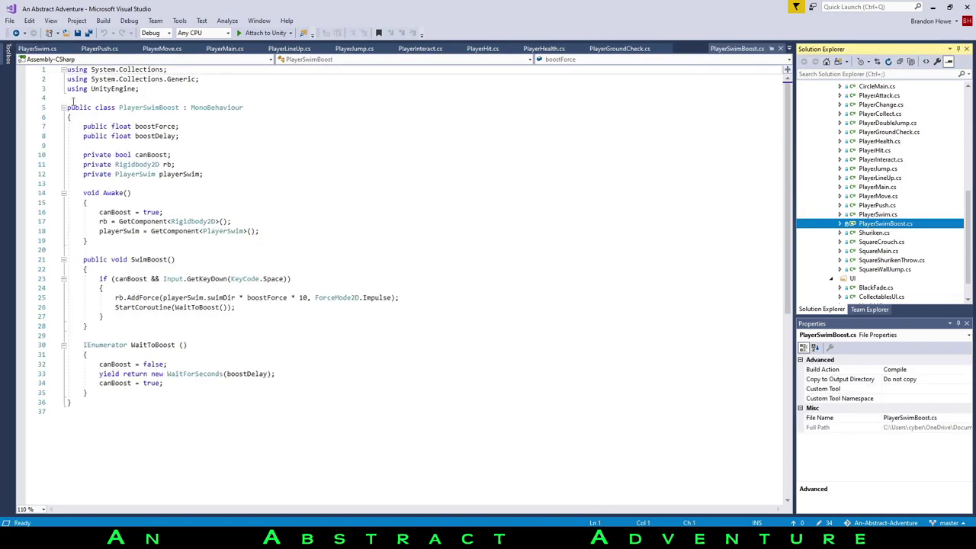
pyautogui.click(209, 165)
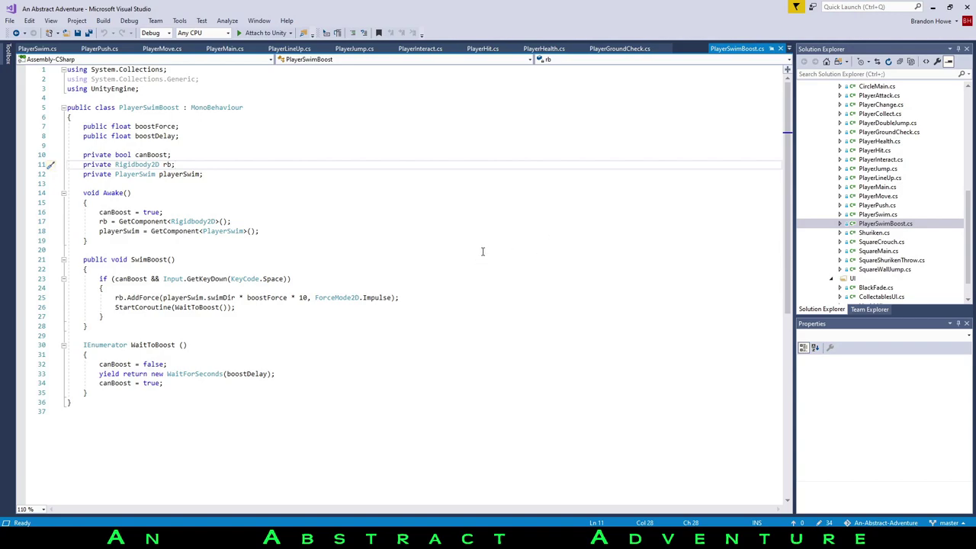
# Open Shuriken.cs and highlight the lastVelocity assignment in Update and the Vector2.Reflect call in OnCollisionEnter2D
pyautogui.doubleClick(886, 233)
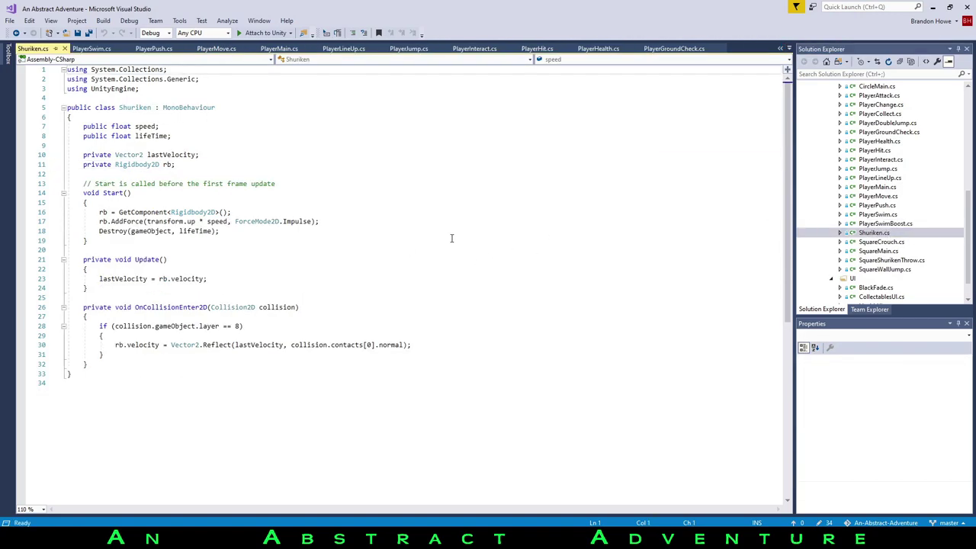
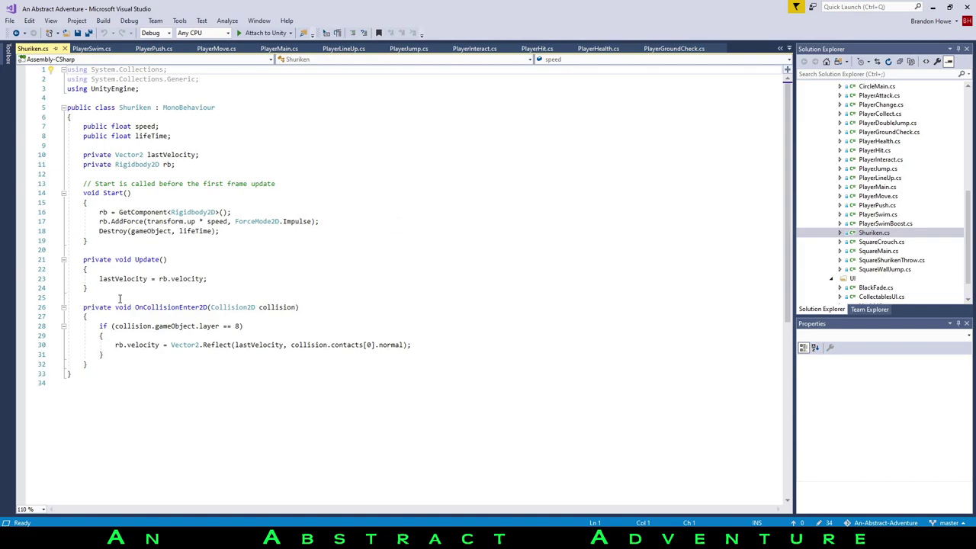
pyautogui.moveTo(114, 278); pyautogui.dragTo(256, 277)
pyautogui.click(280, 279)
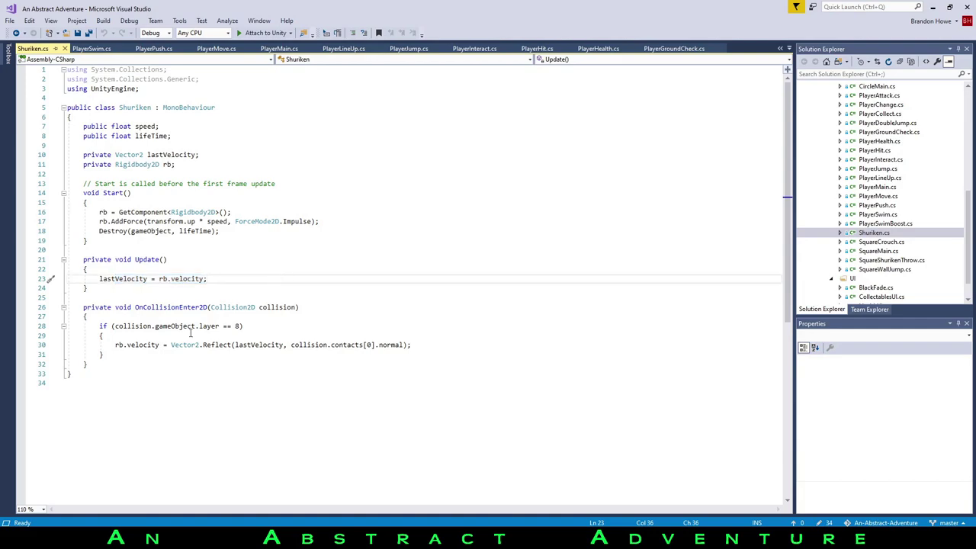
pyautogui.moveTo(174, 345); pyautogui.dragTo(369, 344)
pyautogui.click(468, 310)
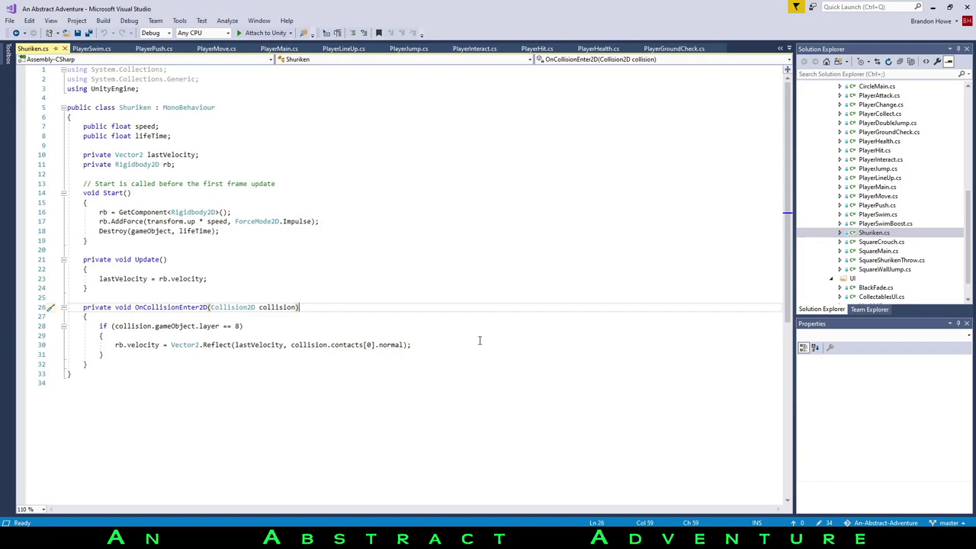
# Open SquareCrouch.cs and examine its fields and its Crouch, Stand, collision, Stick and Unstick methods
pyautogui.doubleClick(880, 241)
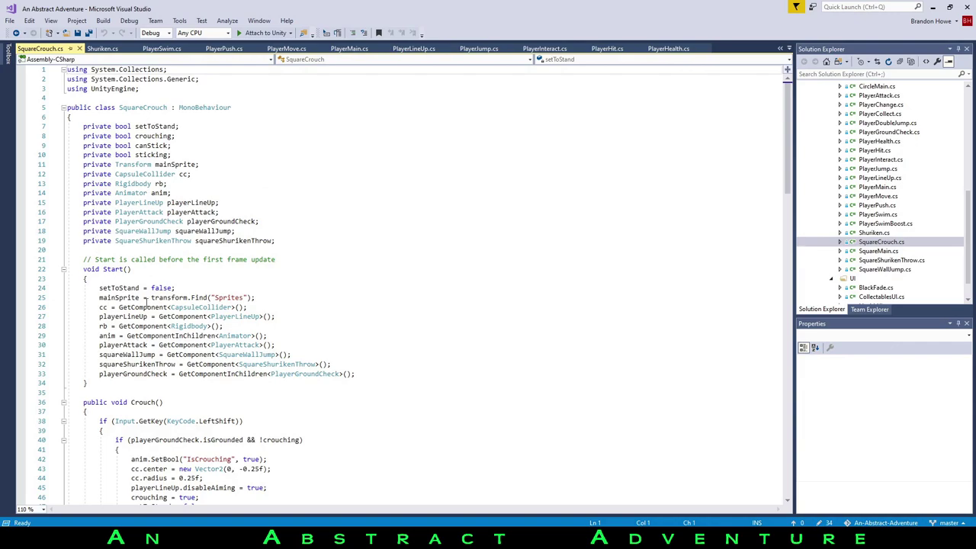
pyautogui.scroll(-3, 654, 258)
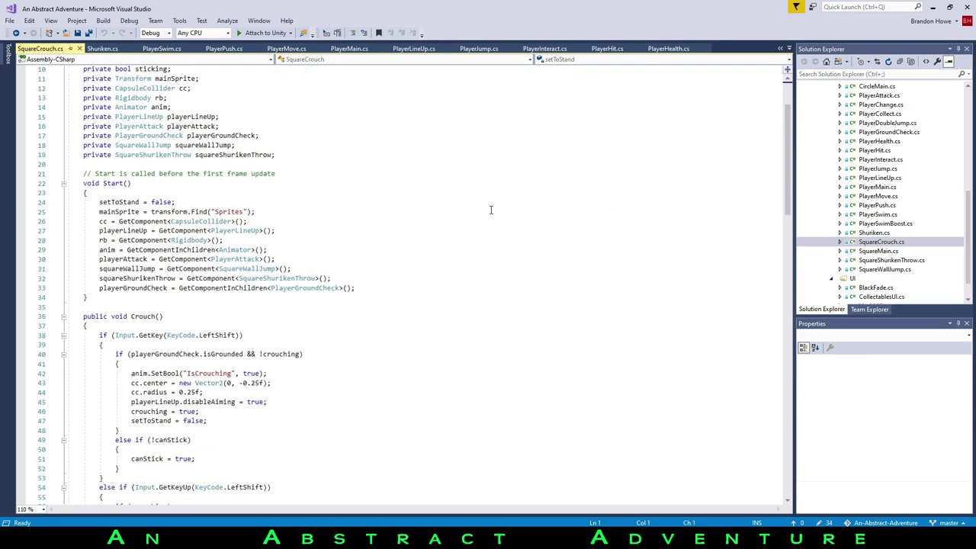
pyautogui.scroll(3, 496, 210)
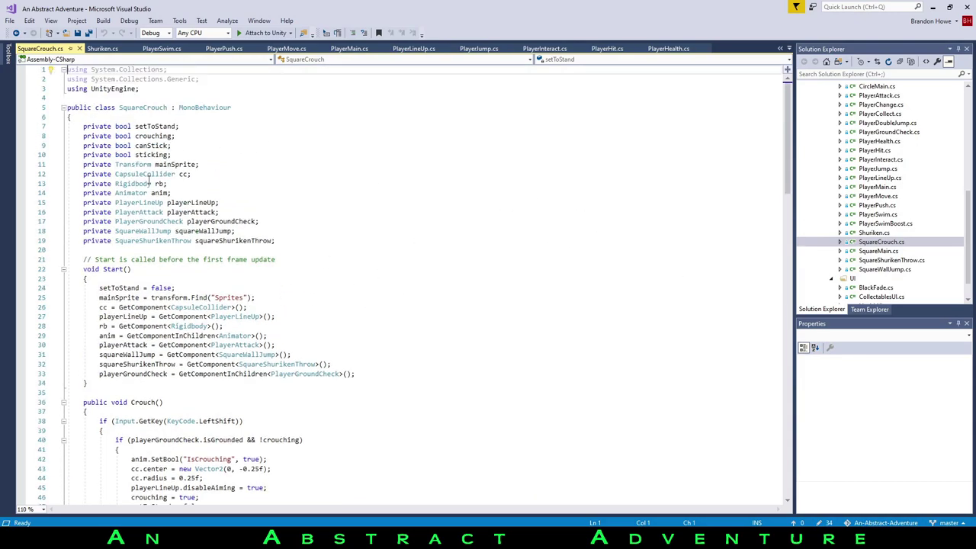
pyautogui.scroll(-10, 503, 206)
pyautogui.scroll(-1, 531, 204)
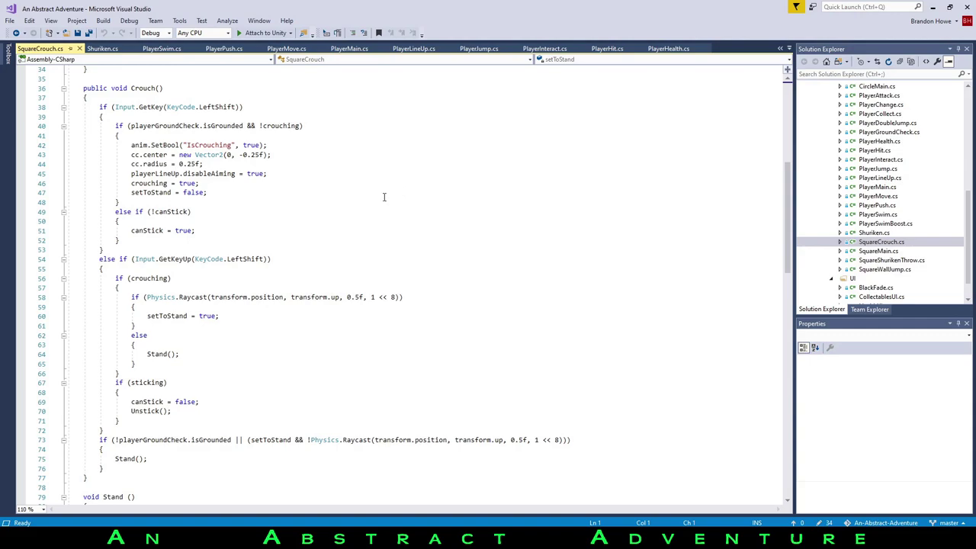
pyautogui.scroll(-4, 427, 183)
pyautogui.scroll(-10, 495, 163)
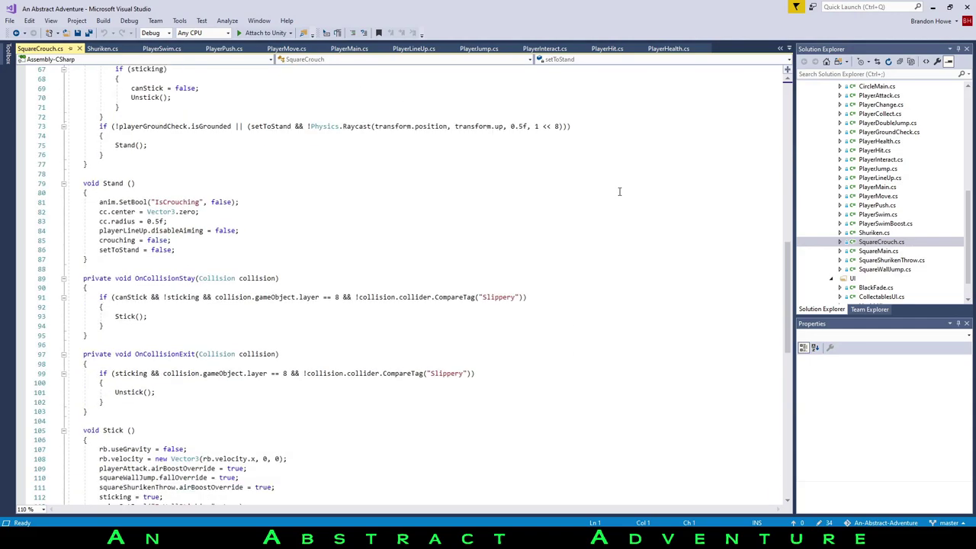
pyautogui.scroll(-4, 604, 195)
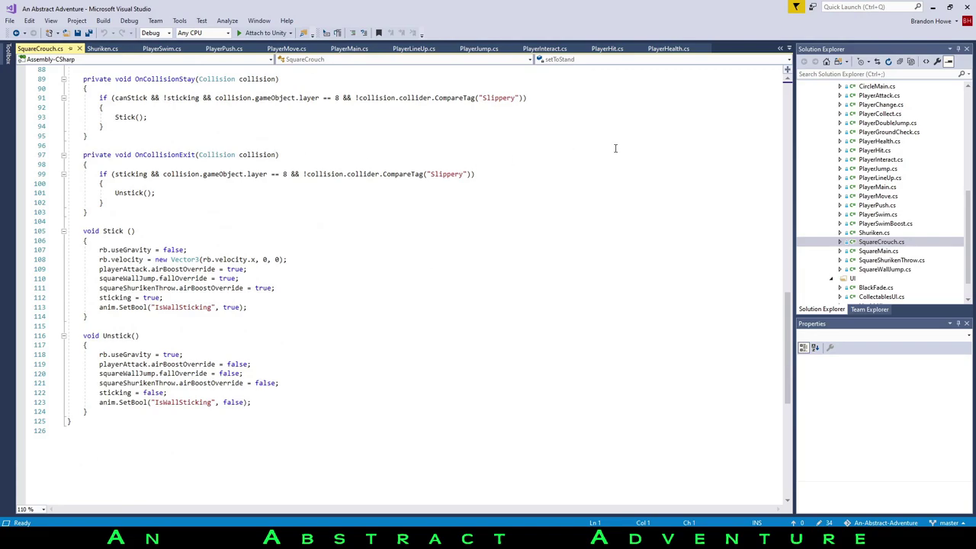
pyautogui.scroll(18, 592, 183)
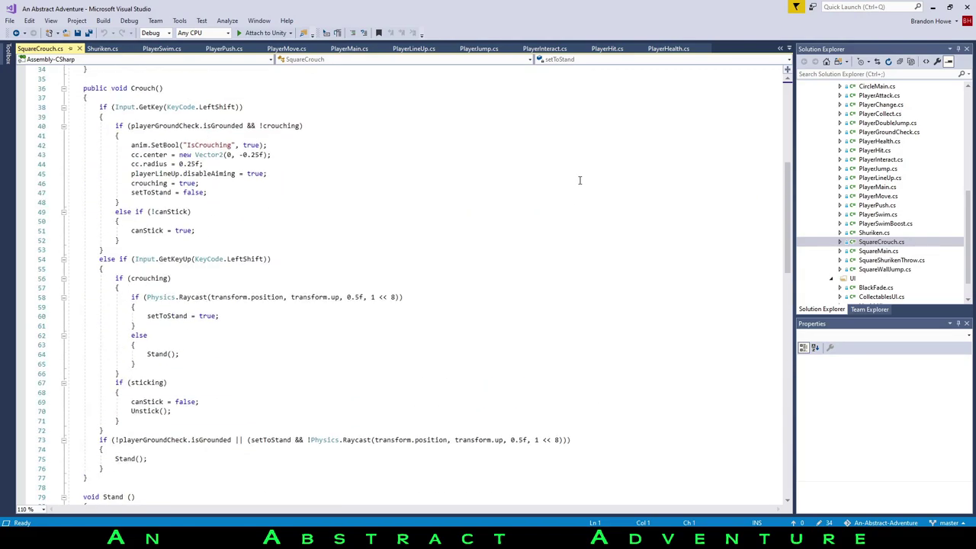
pyautogui.scroll(-11, 587, 181)
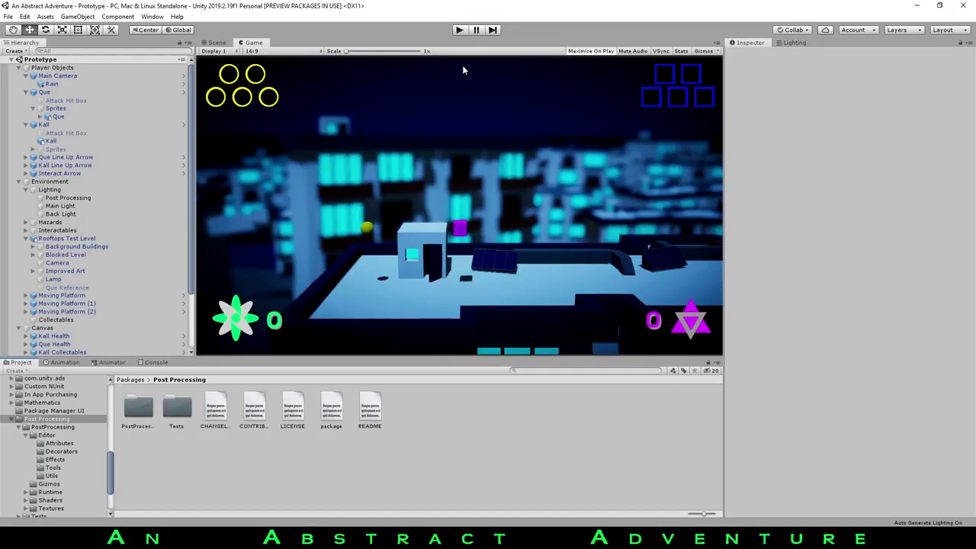
# Run the game briefly in Unity, stop it, and return to Visual Studio to view the Stick and Unstick methods in SquareCrouch.cs
pyautogui.click(459, 29)
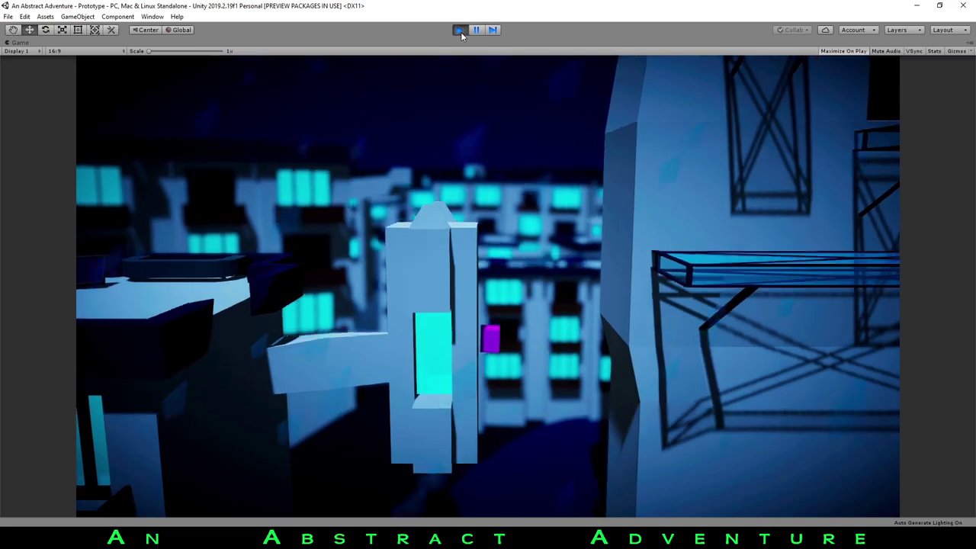
pyautogui.click(460, 31)
pyautogui.hotkey('alt', 'Tab')
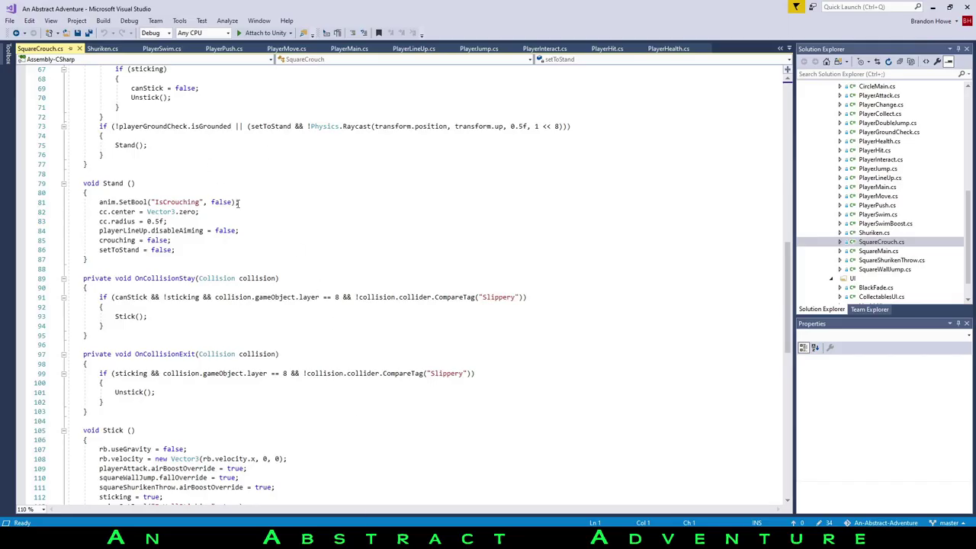
pyautogui.scroll(-8, 663, 225)
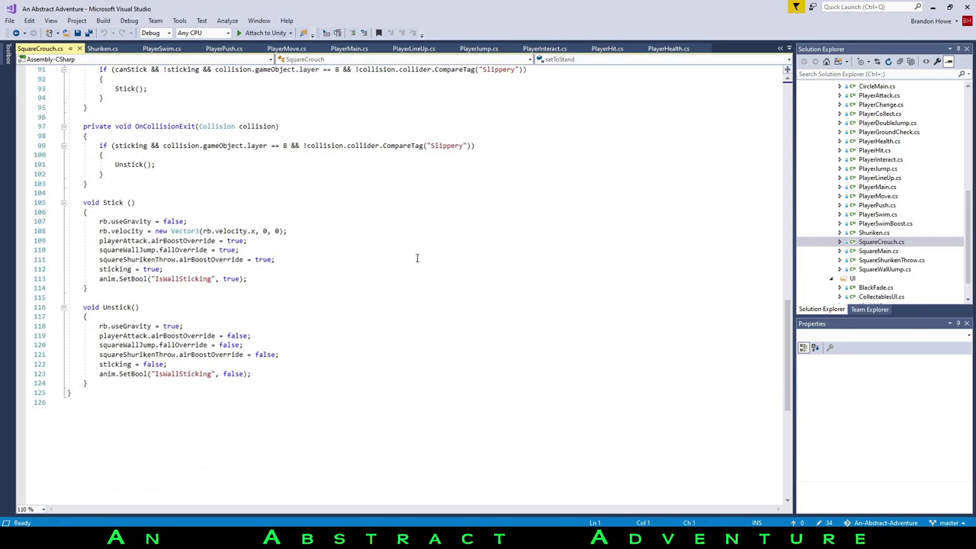
# Open SquareMain.cs from the Player scripts and read through its Awake, Update, FixedUpdate, OnEnable and OnDisable methods
pyautogui.scroll(20, 427, 275)
pyautogui.scroll(-20, 526, 228)
pyautogui.scroll(-1, 884, 221)
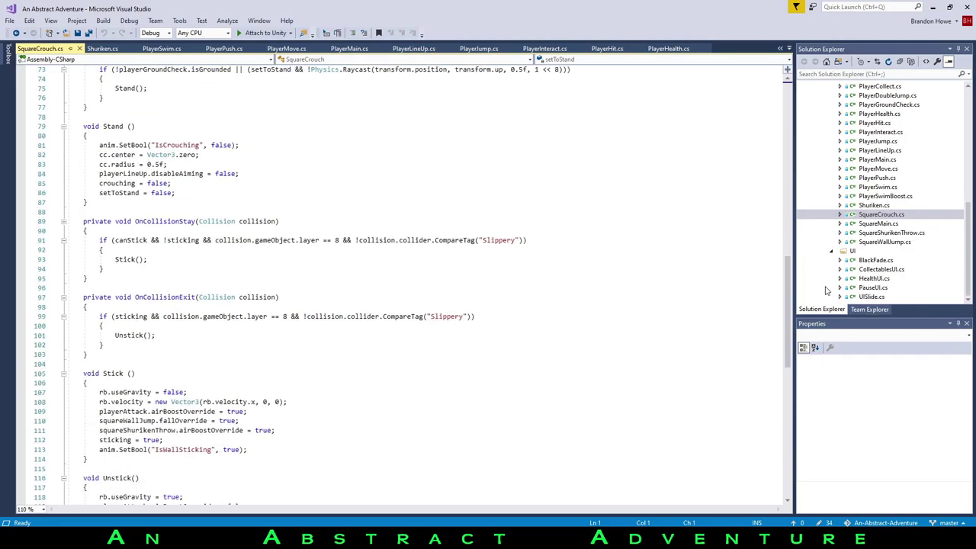
pyautogui.doubleClick(878, 223)
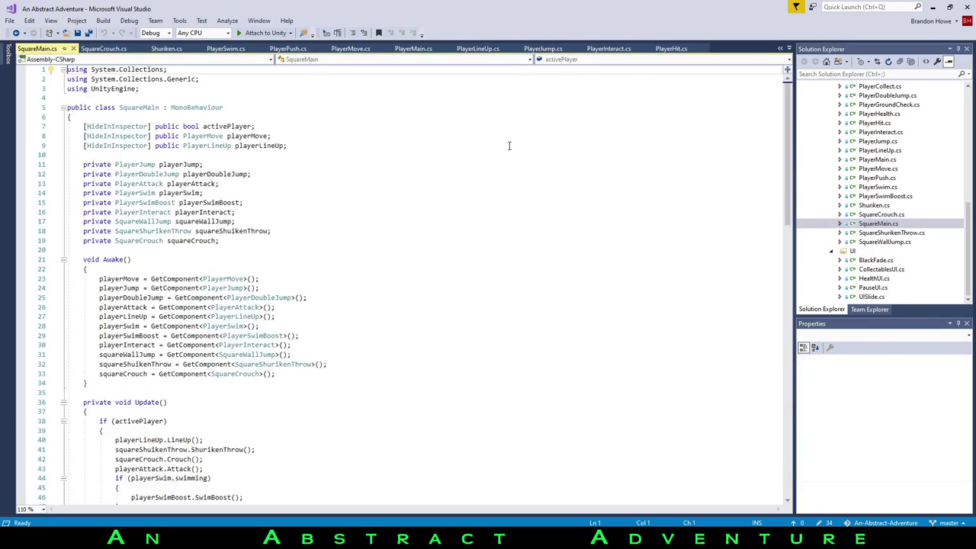
pyautogui.scroll(-14, 572, 200)
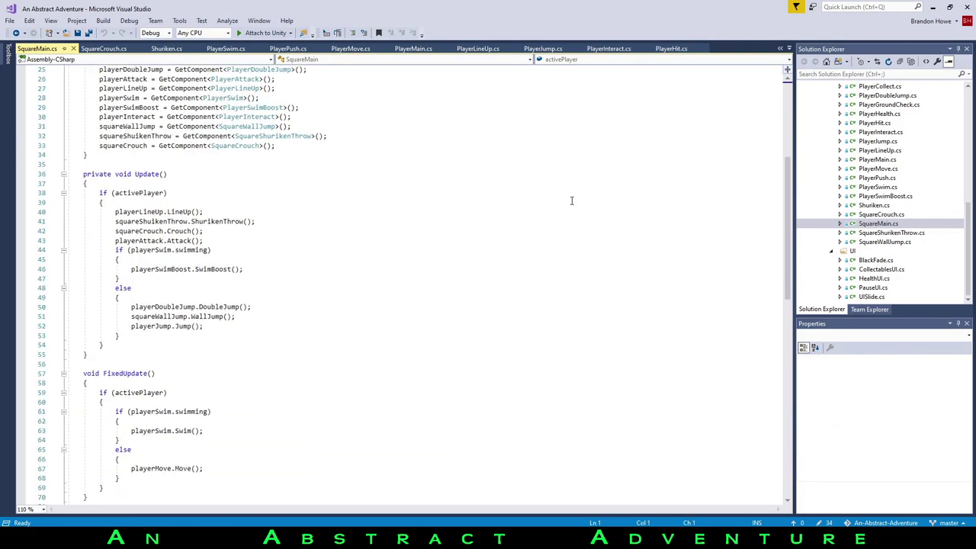
pyautogui.scroll(-2, 386, 248)
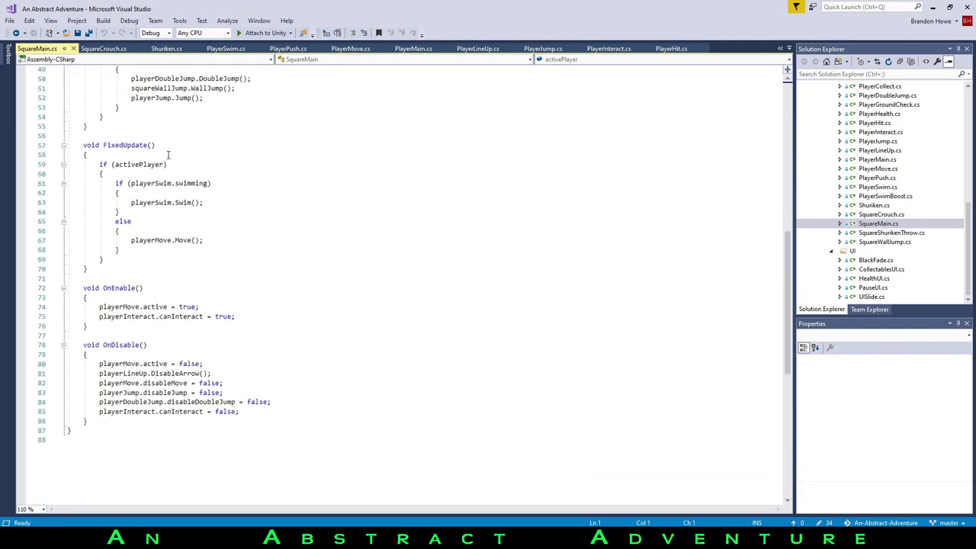
# Open SquareShurikenThrow.cs and highlight its field declarations from throwDelay to playerSwim
pyautogui.doubleClick(890, 233)
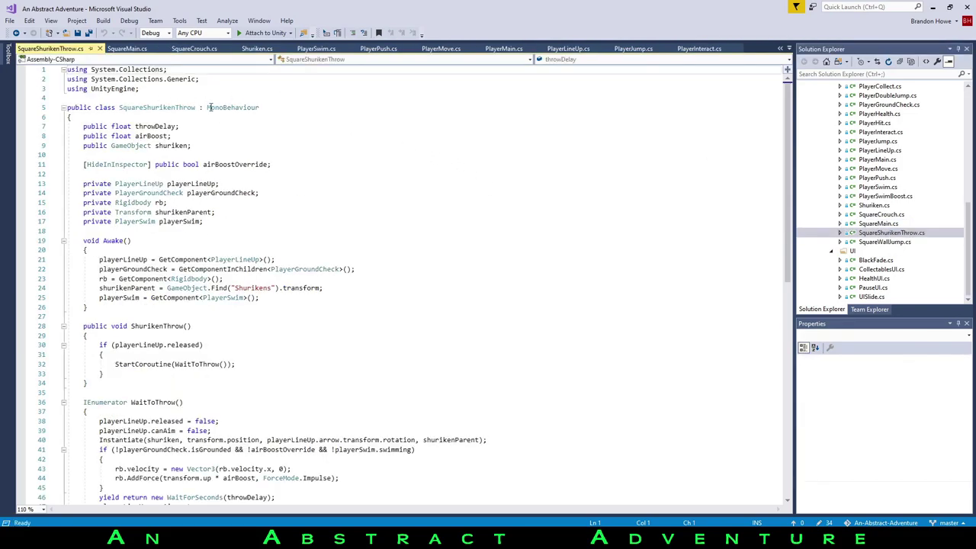
pyautogui.scroll(-1, 379, 141)
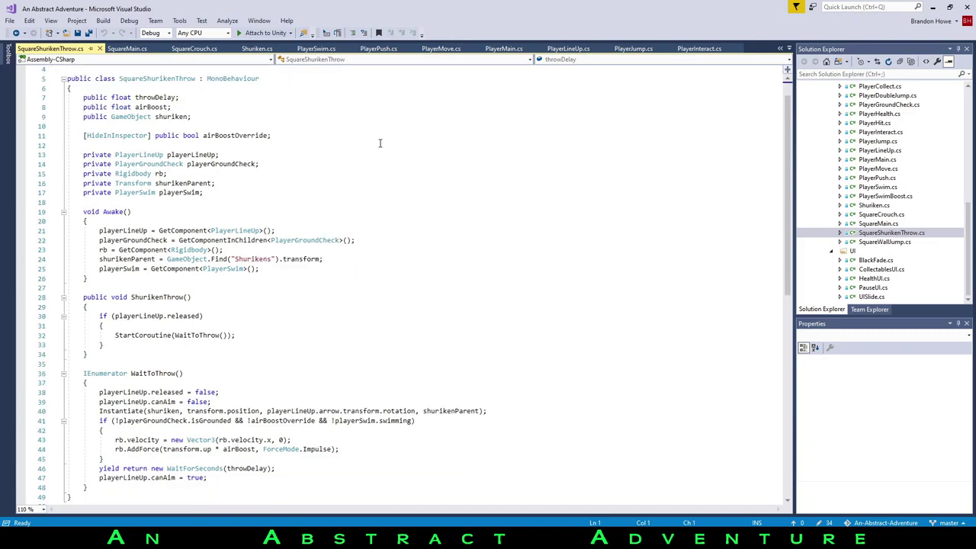
pyautogui.scroll(1, 112, 122)
pyautogui.click(119, 108)
pyautogui.click(313, 125)
pyautogui.scroll(-1, 458, 176)
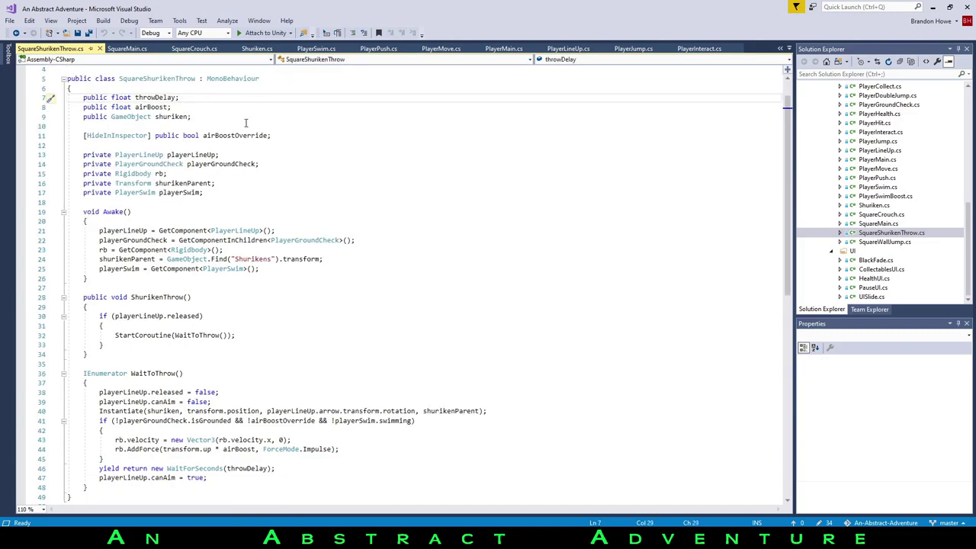
pyautogui.moveTo(78, 97); pyautogui.dragTo(208, 192)
pyautogui.click(359, 99)
pyautogui.scroll(-4, 401, 169)
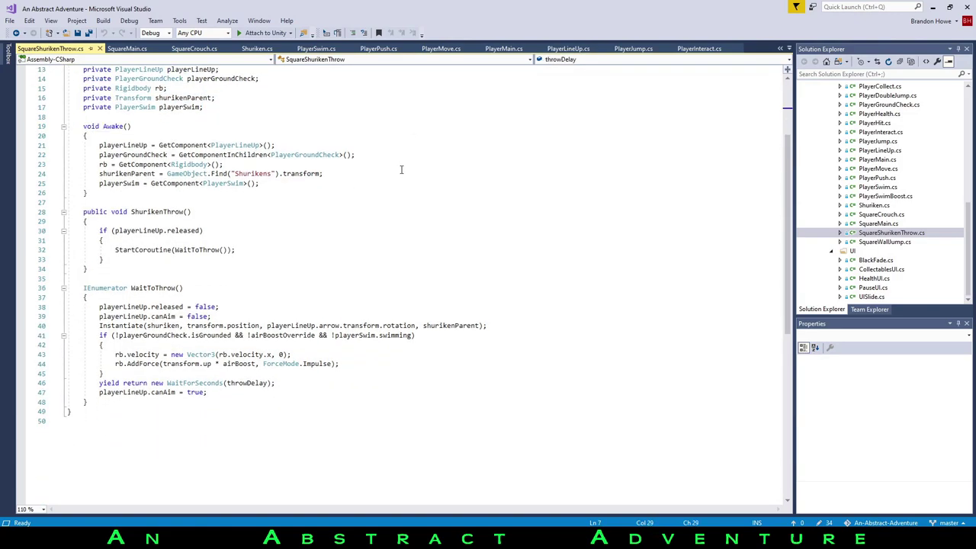
pyautogui.scroll(2, 425, 146)
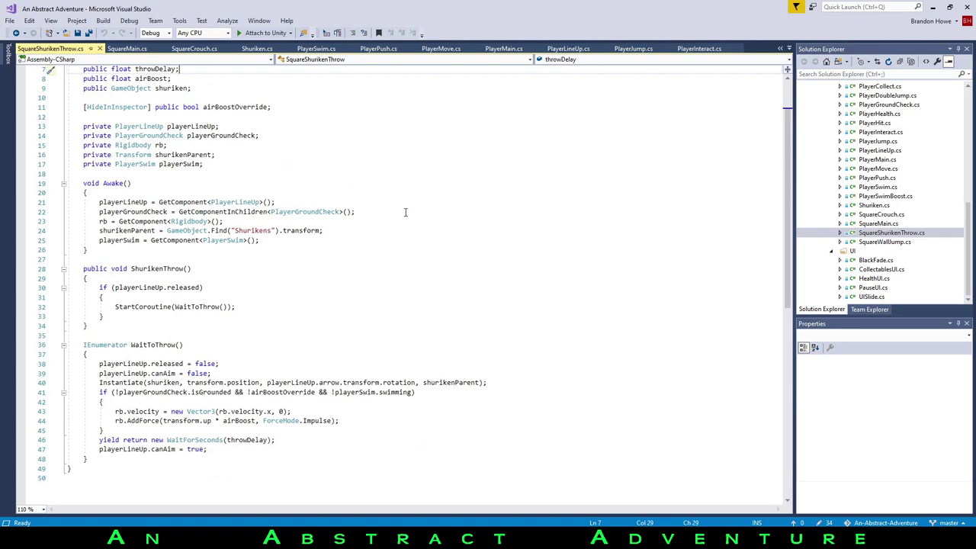
pyautogui.scroll(2, 404, 214)
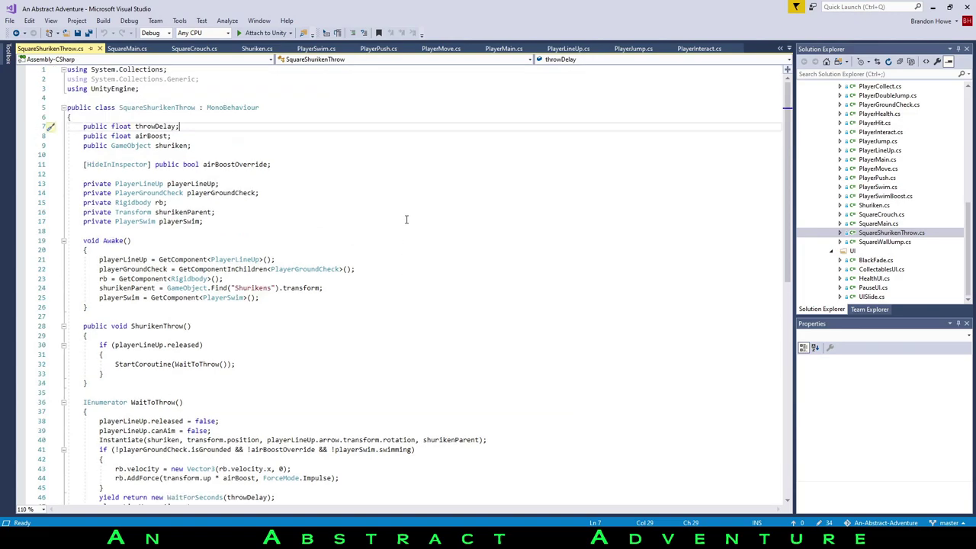
# Review the ShurikenThrow method and highlight its playerLineUp.released condition
pyautogui.scroll(-5, 407, 219)
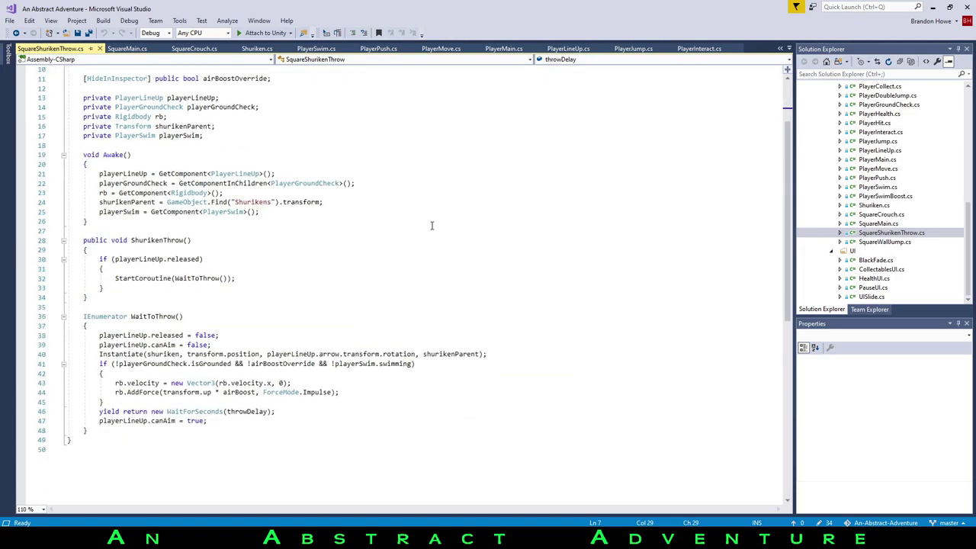
pyautogui.scroll(2, 469, 274)
pyautogui.scroll(2, 226, 95)
pyautogui.scroll(-2, 356, 344)
pyautogui.scroll(-3, 326, 365)
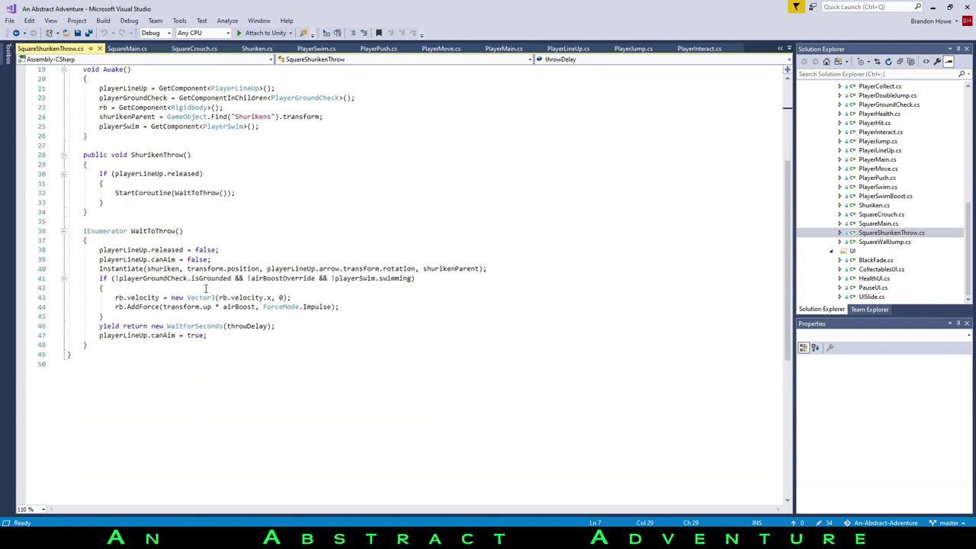
pyautogui.scroll(5, 205, 215)
pyautogui.moveTo(112, 316); pyautogui.dragTo(217, 315)
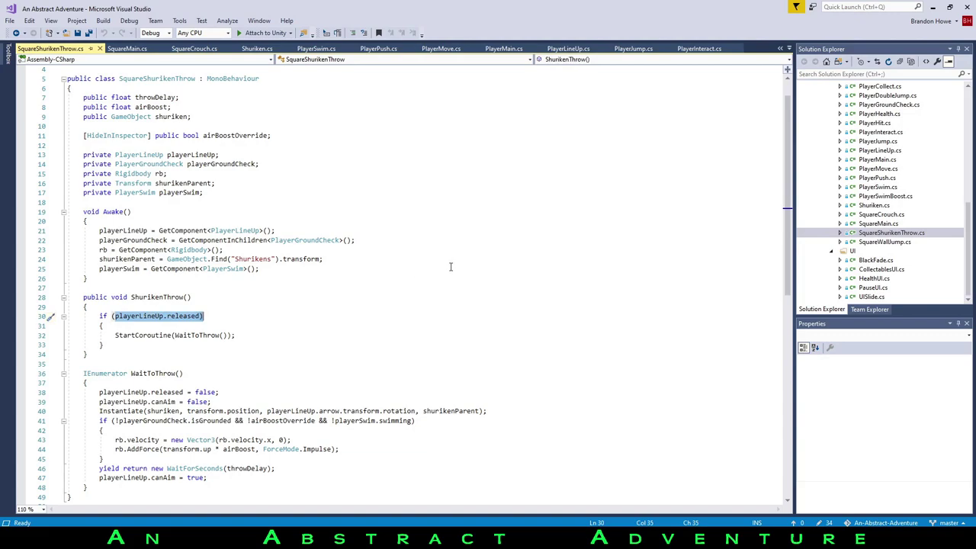
pyautogui.scroll(-2, 450, 267)
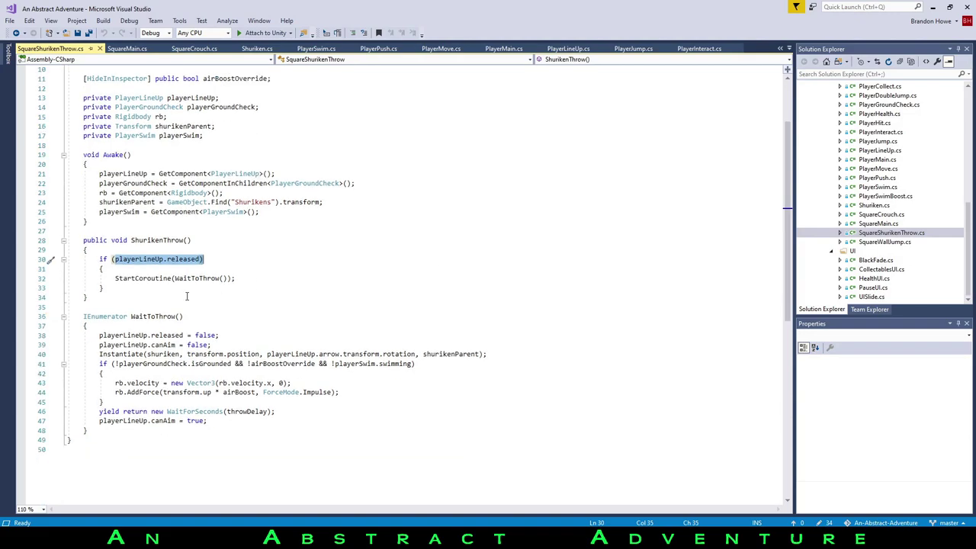
# Highlight the grounded, airBoostOverride and swimming condition and the shuriken Instantiate line in the WaitToThrow coroutine
pyautogui.click(165, 355)
pyautogui.moveTo(122, 364); pyautogui.dragTo(414, 365)
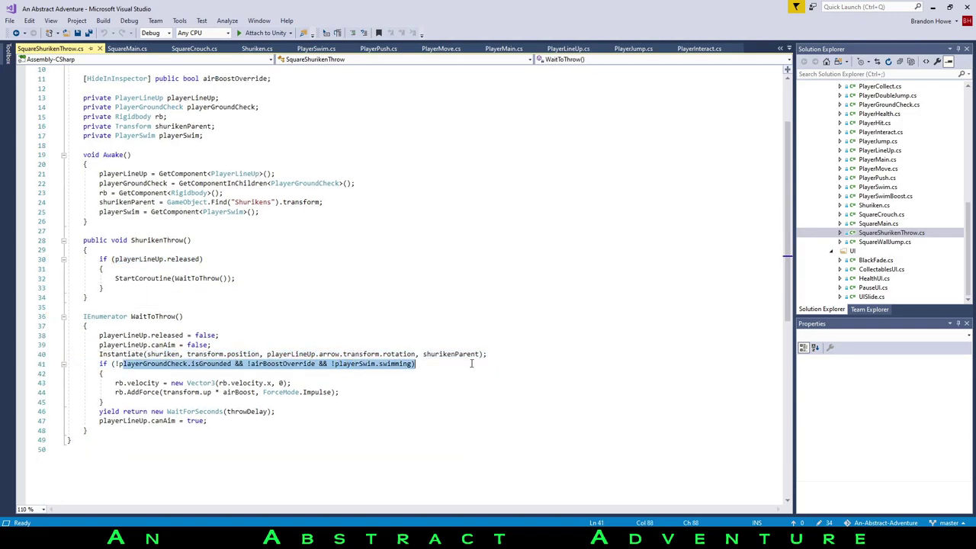
pyautogui.click(144, 364)
pyautogui.scroll(-1, 227, 365)
pyautogui.moveTo(111, 355); pyautogui.dragTo(355, 367)
pyautogui.press('Left')
pyautogui.moveTo(400, 335); pyautogui.dragTo(327, 335)
pyautogui.click(196, 306)
pyautogui.moveTo(503, 326); pyautogui.dragTo(64, 328)
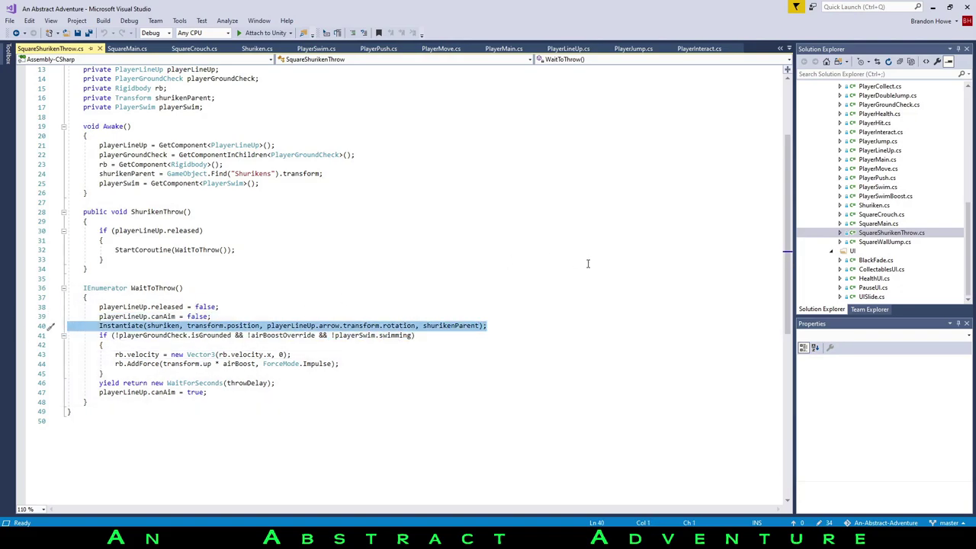
pyautogui.click(588, 264)
# Open SquareWallJump.cs and examine its fields and its Awake, WallJump and OnCollisionEnter methods
pyautogui.doubleClick(881, 243)
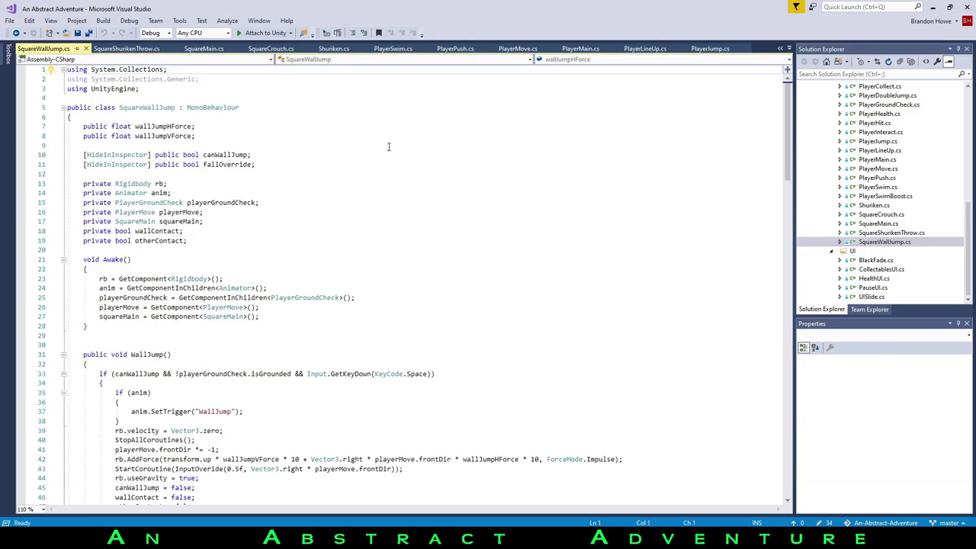
pyautogui.scroll(-2, 409, 134)
pyautogui.scroll(1, 407, 134)
pyautogui.scroll(1, 407, 134)
pyautogui.scroll(-4, 327, 163)
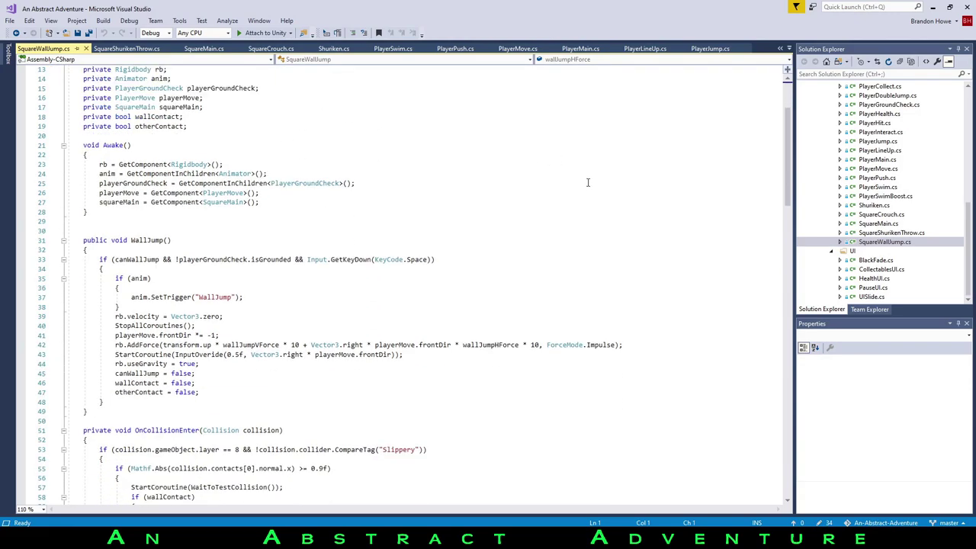
pyautogui.scroll(-2, 585, 184)
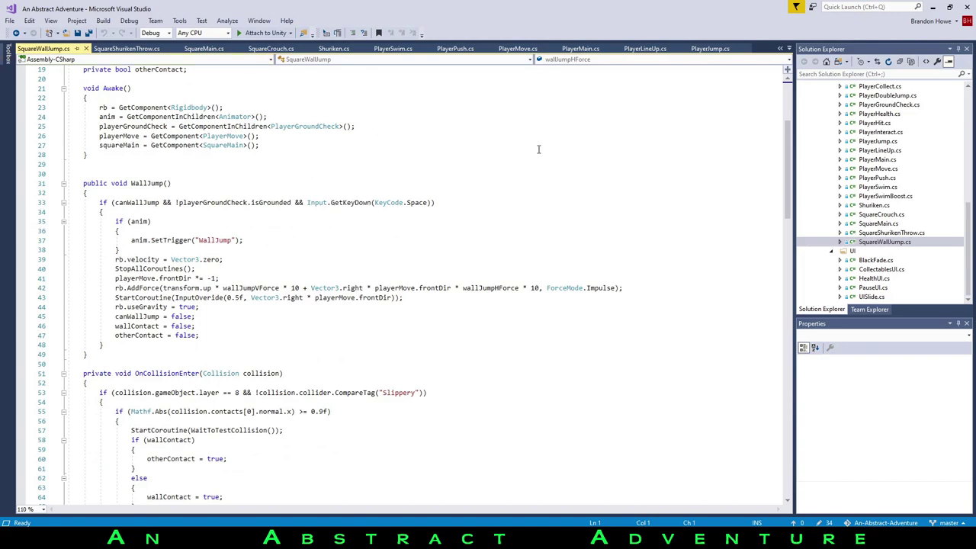
pyautogui.scroll(-3, 626, 181)
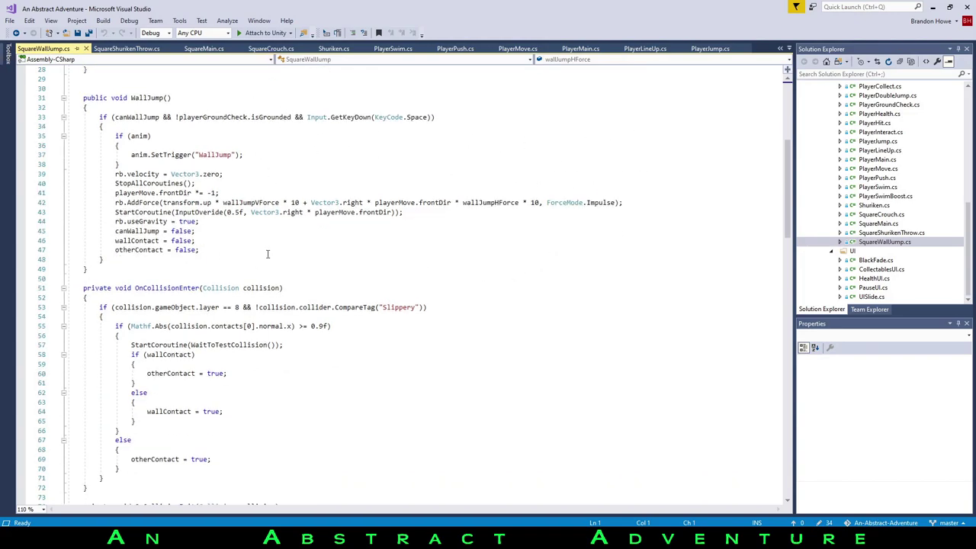
pyautogui.scroll(-6, 415, 194)
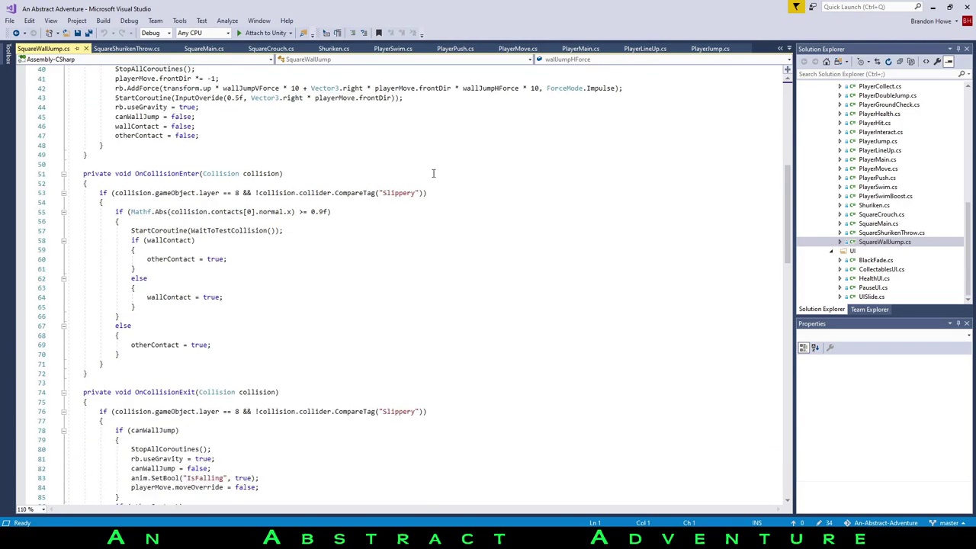
# Highlight the >= 0.9f contact normal check in OnCollisionEnter, and view the OnCollisionExit and WaitToTestCollision code
pyautogui.moveTo(153, 117); pyautogui.dragTo(244, 286)
pyautogui.click(317, 240)
pyautogui.moveTo(292, 153); pyautogui.dragTo(349, 166)
pyautogui.click(349, 165)
pyautogui.click(327, 154)
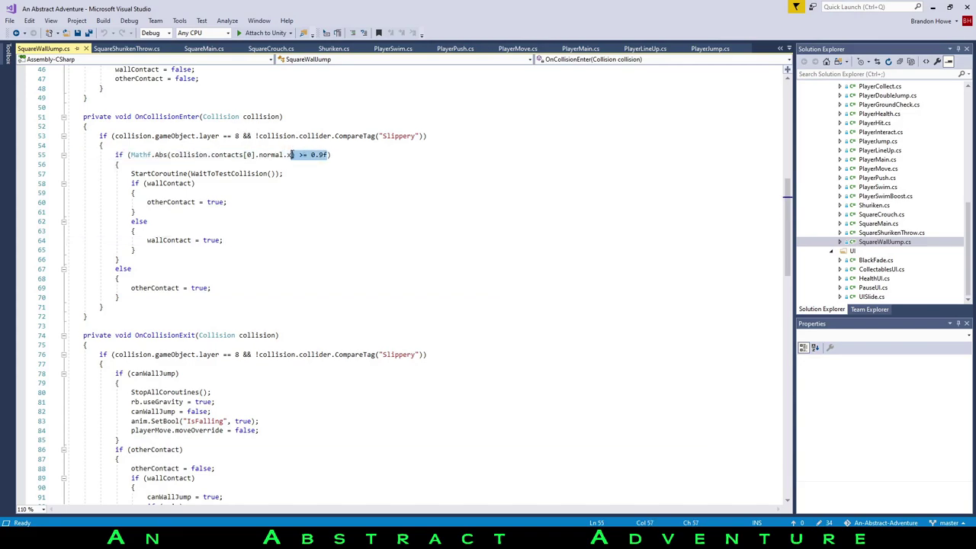
pyautogui.click(453, 165)
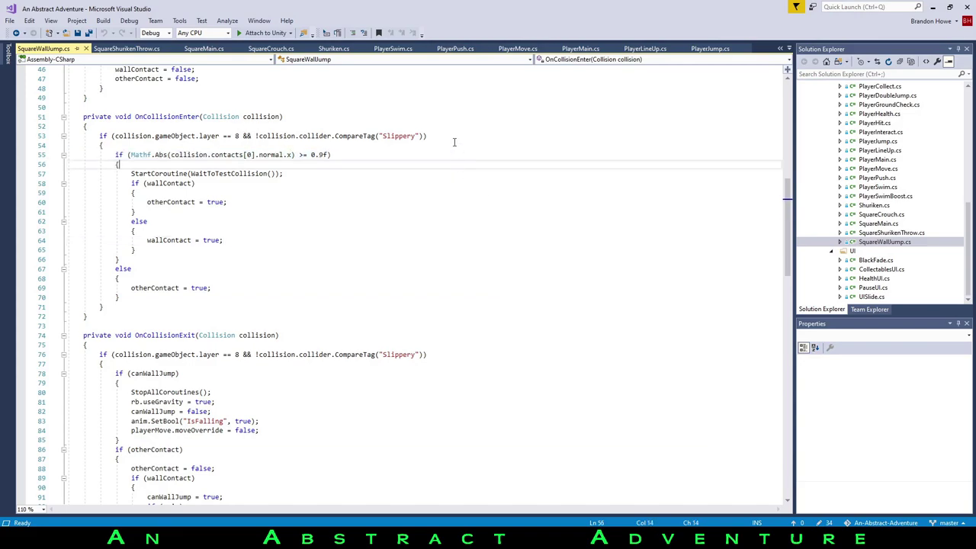
pyautogui.scroll(3, 480, 190)
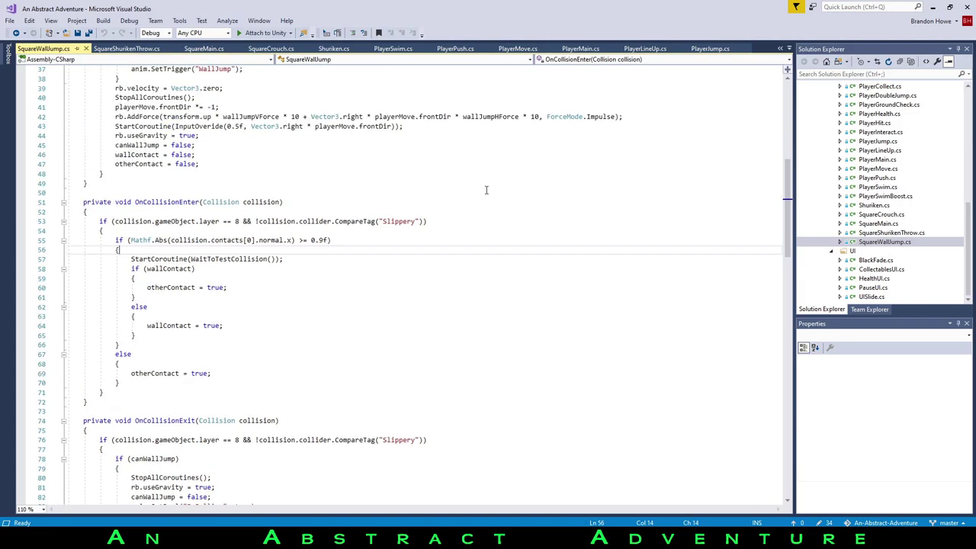
pyautogui.scroll(-16, 443, 217)
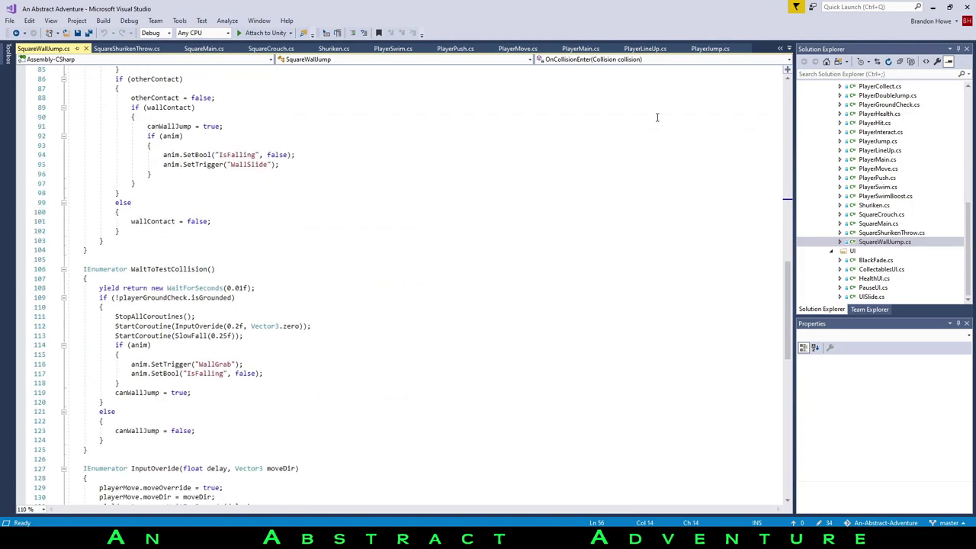
# Open PlayerGroundCheck.cs and point out the < 0.9f contact normal check in its OnCollisionEnter condition
pyautogui.scroll(2, 896, 150)
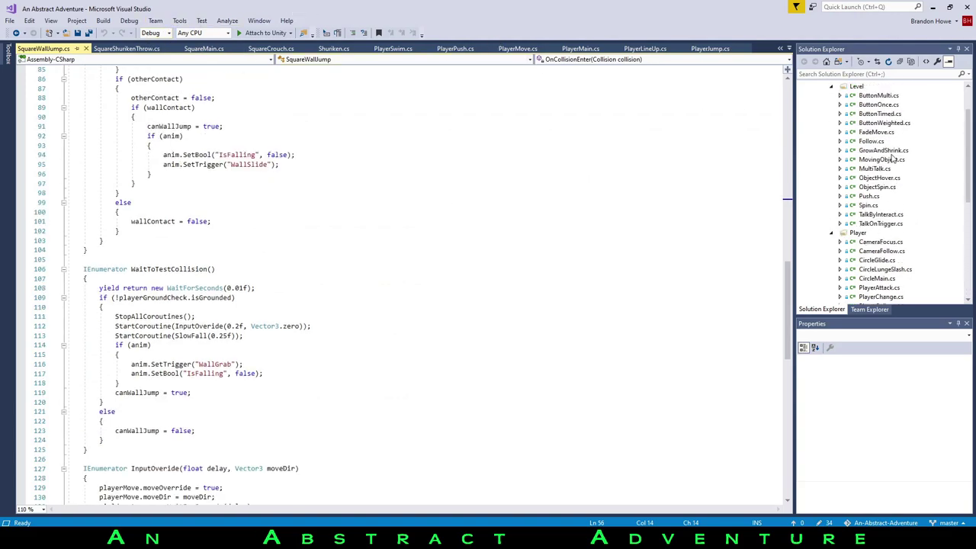
pyautogui.click(887, 159)
pyautogui.doubleClick(886, 160)
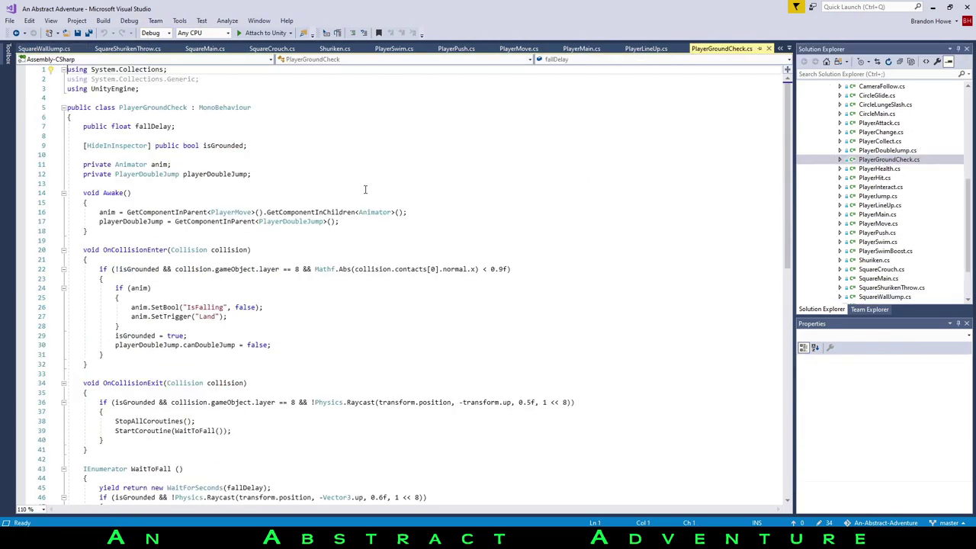
pyautogui.click(486, 268)
pyautogui.click(530, 271)
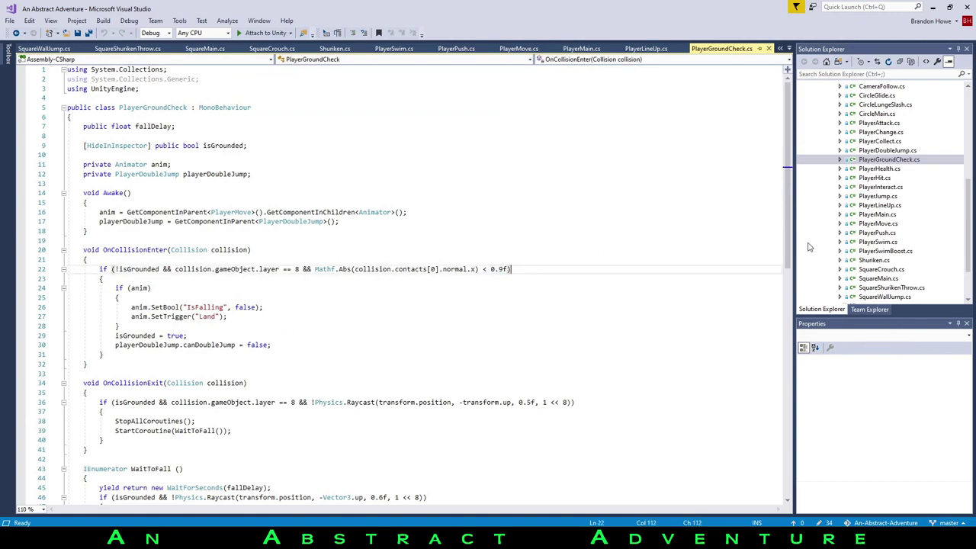
# Return to SquareWallJump.cs and view its InputOveride and SlowFall coroutines
pyautogui.scroll(-2, 883, 223)
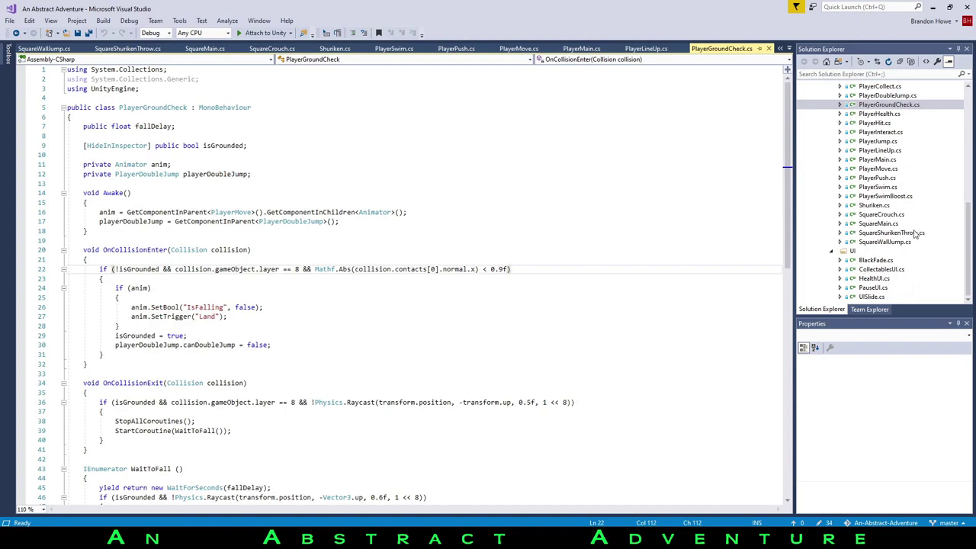
pyautogui.click(888, 243)
pyautogui.doubleClick(888, 242)
pyautogui.scroll(-15, 309, 184)
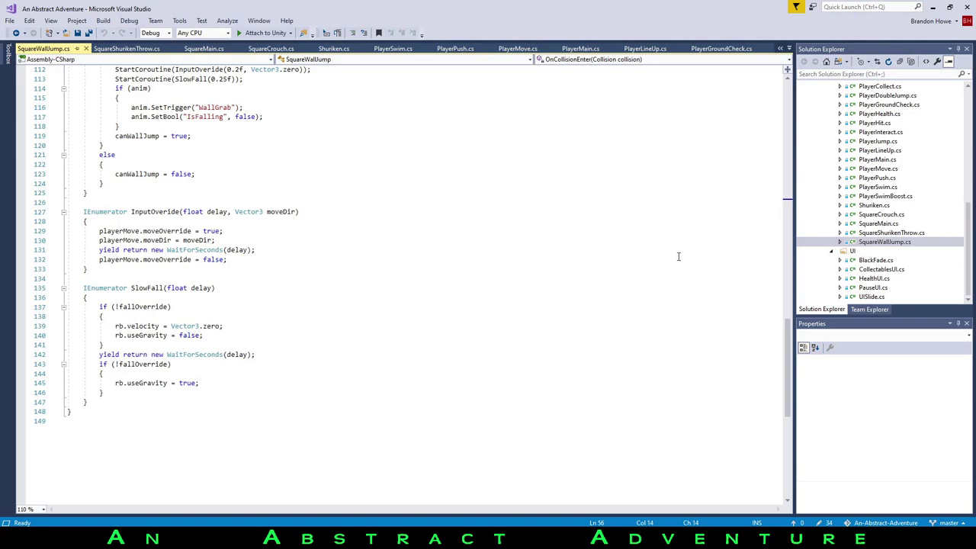
# Open BlackFade.cs from the UI scripts and examine its fields and the fading logic in Update
pyautogui.doubleClick(863, 260)
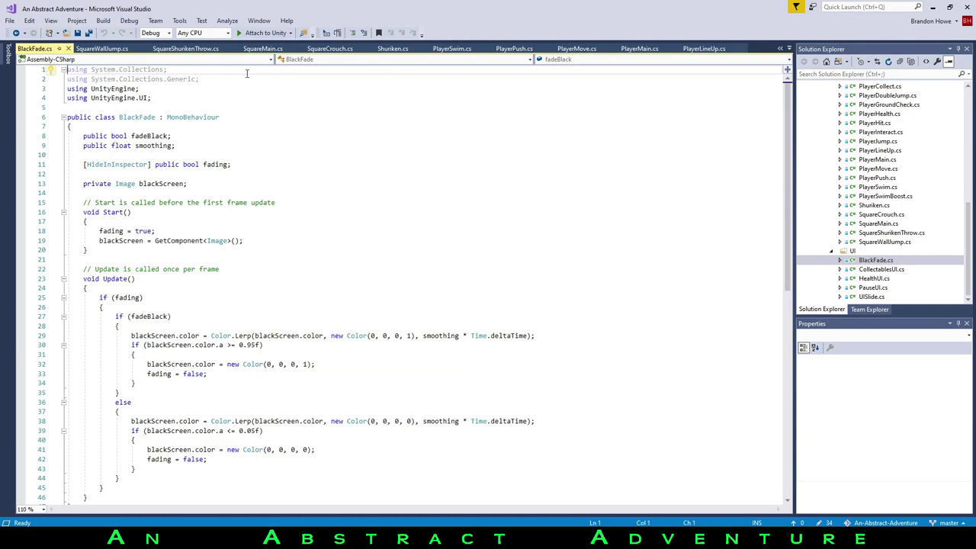
pyautogui.scroll(-2, 562, 167)
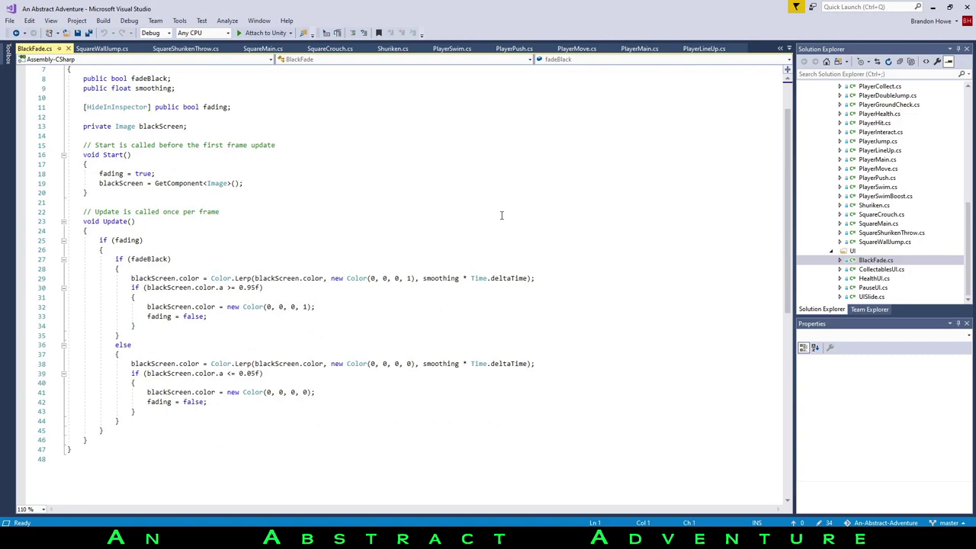
pyautogui.scroll(-3, 503, 229)
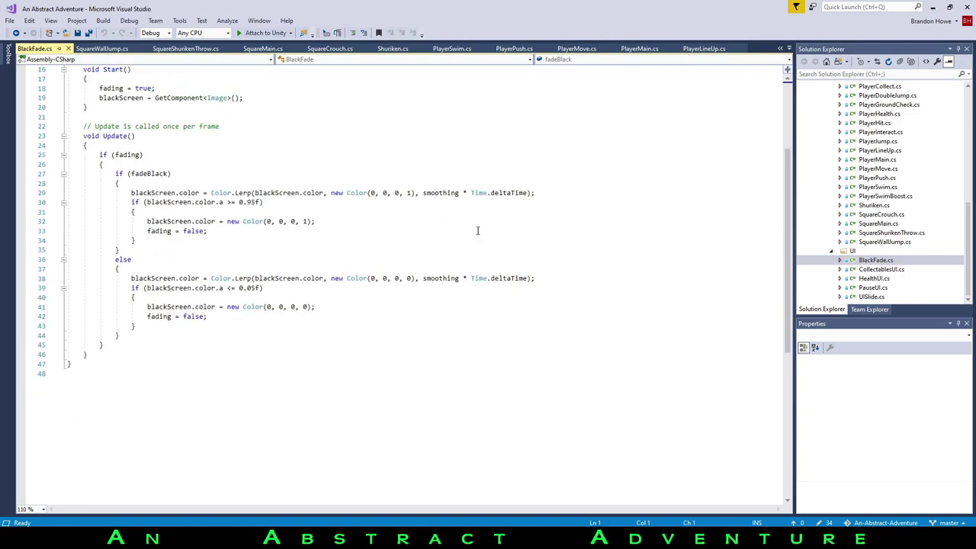
pyautogui.scroll(5, 474, 385)
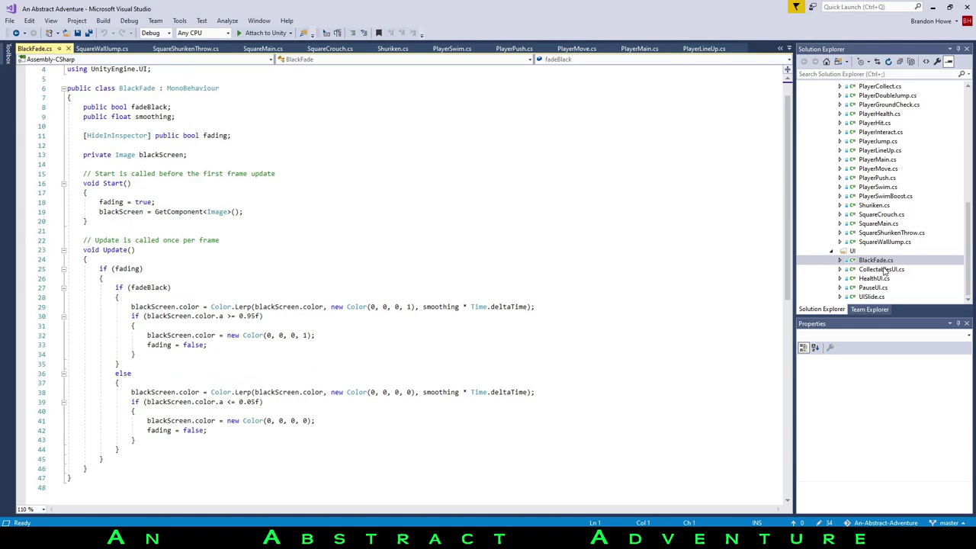
# Open CollectablesUI.cs, check the collectable counters in Unity, and highlight the uiSlide.StopAllCoroutines() and uiSlide.active lines in Update
pyautogui.doubleClick(881, 269)
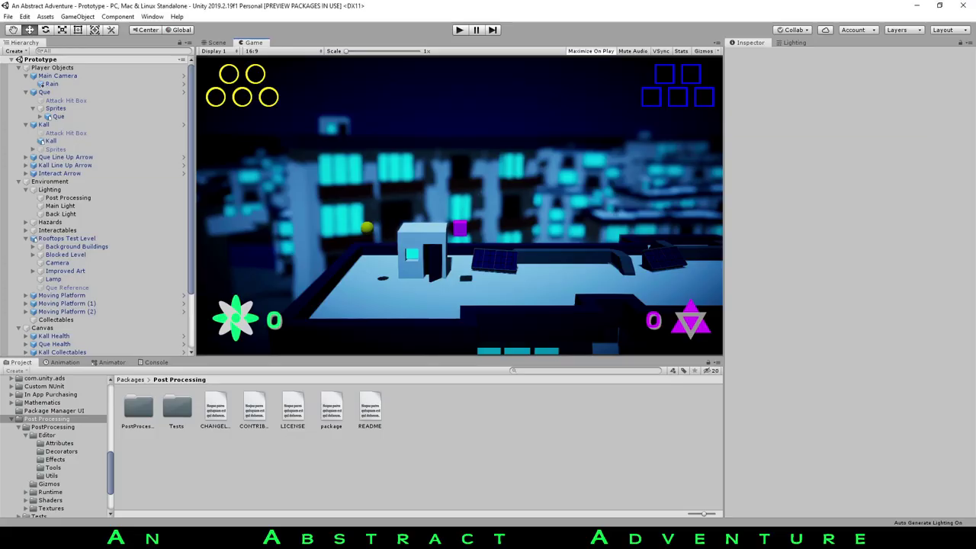
pyautogui.scroll(-3, 95, 229)
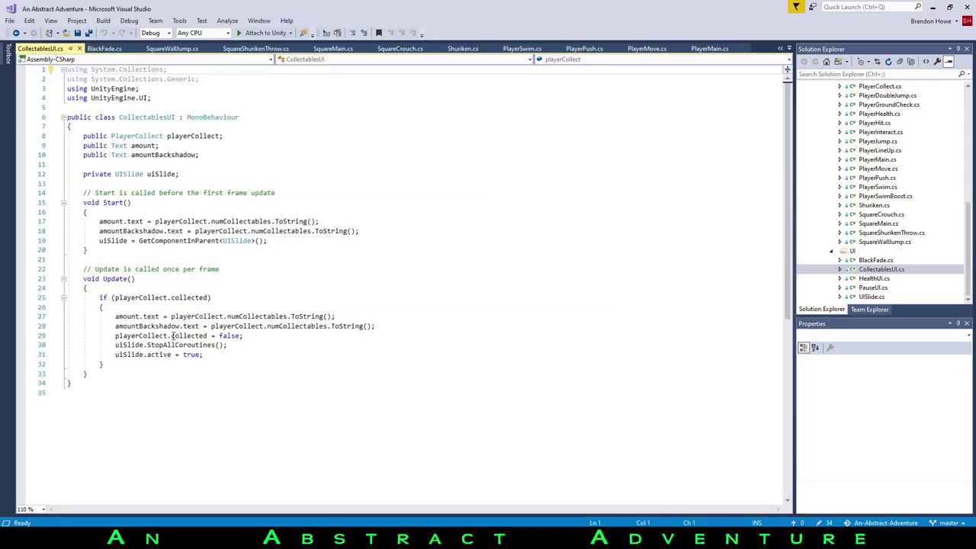
pyautogui.moveTo(227, 358); pyautogui.dragTo(91, 345)
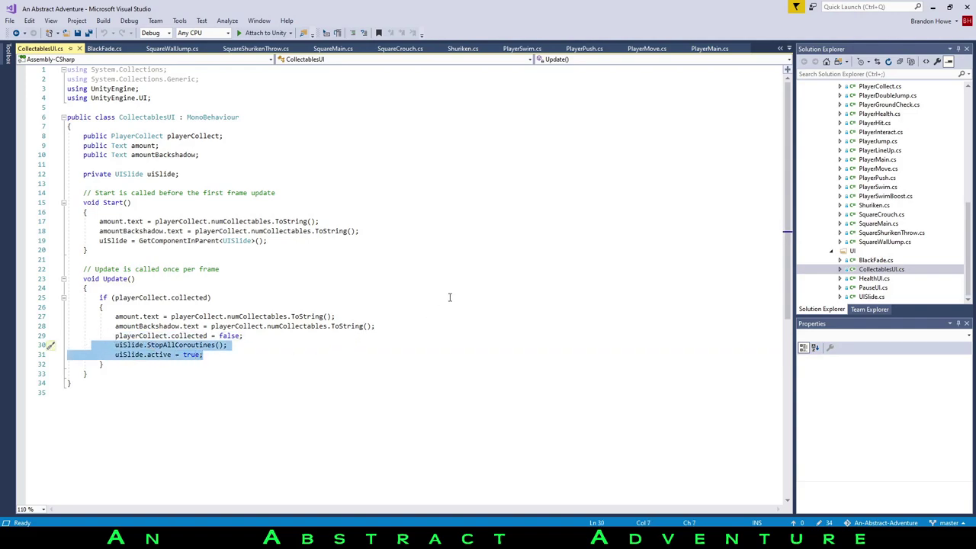
# Open HealthUI.cs and highlight the for loop in Awake that sets up the health and damage sprites
pyautogui.doubleClick(873, 279)
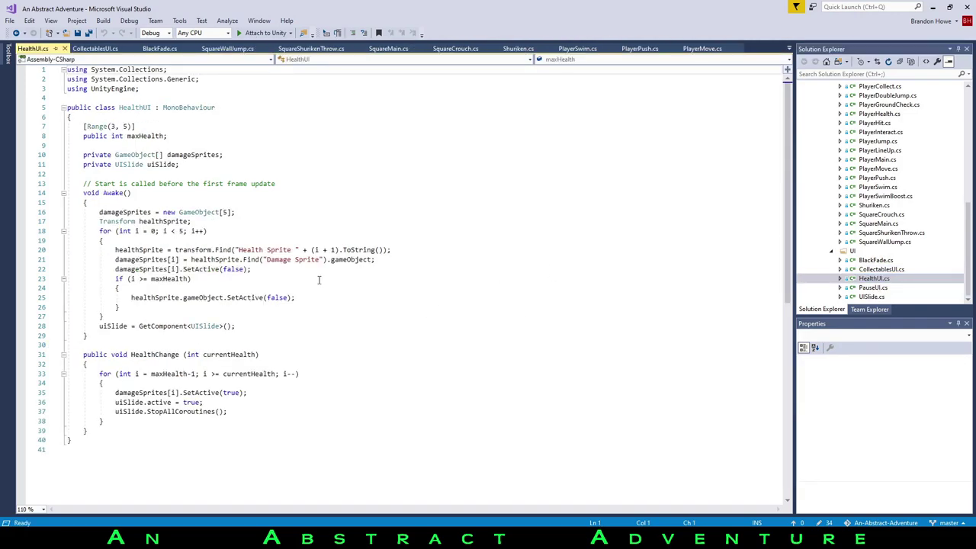
pyautogui.moveTo(274, 315); pyautogui.dragTo(70, 230)
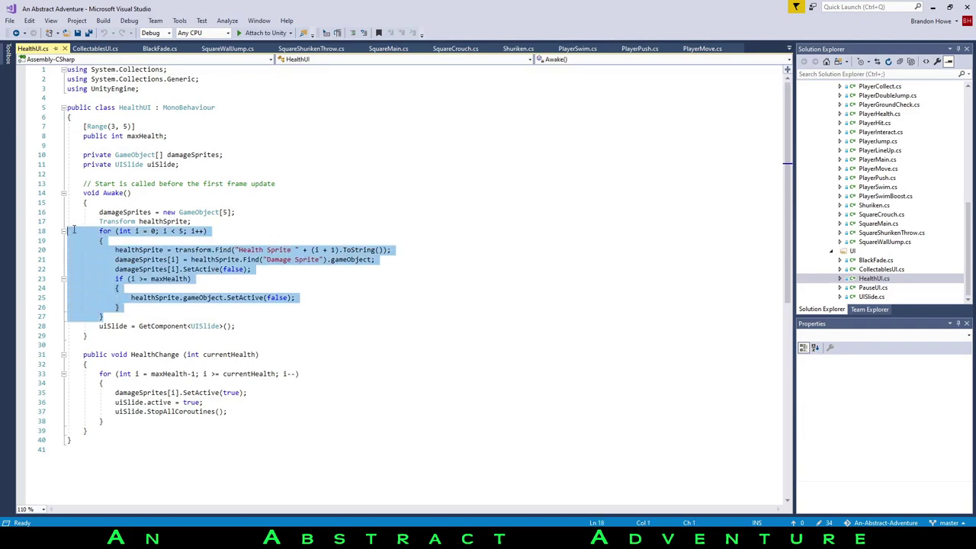
pyautogui.click(355, 186)
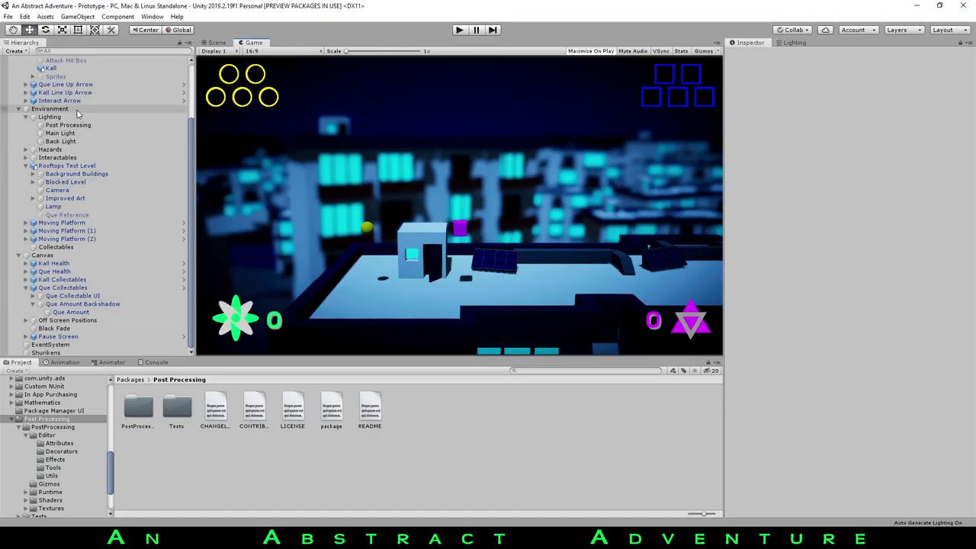
# In Unity, select Que Health under the Canvas and demonstrate the Max Health slider of its Health UI script
pyautogui.click(69, 272)
pyautogui.click(66, 256)
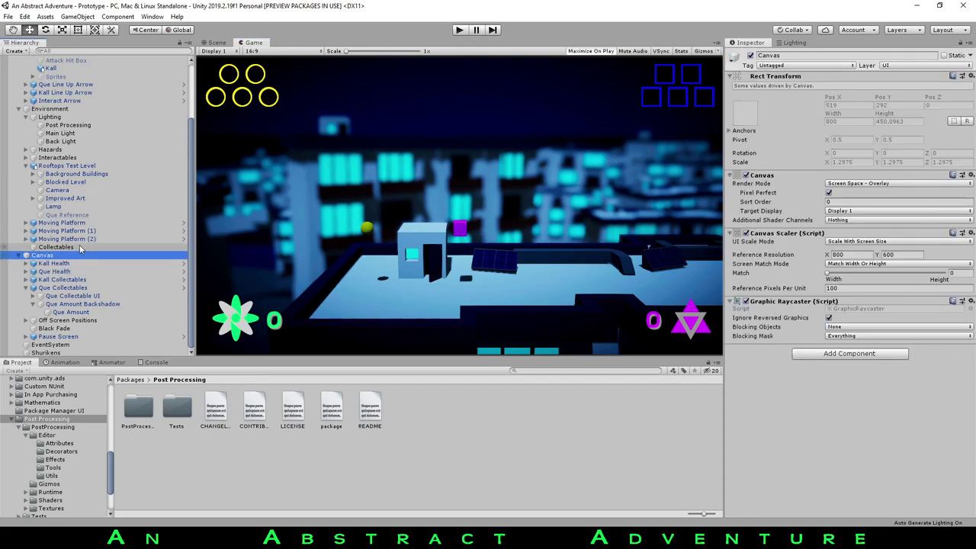
pyautogui.click(55, 272)
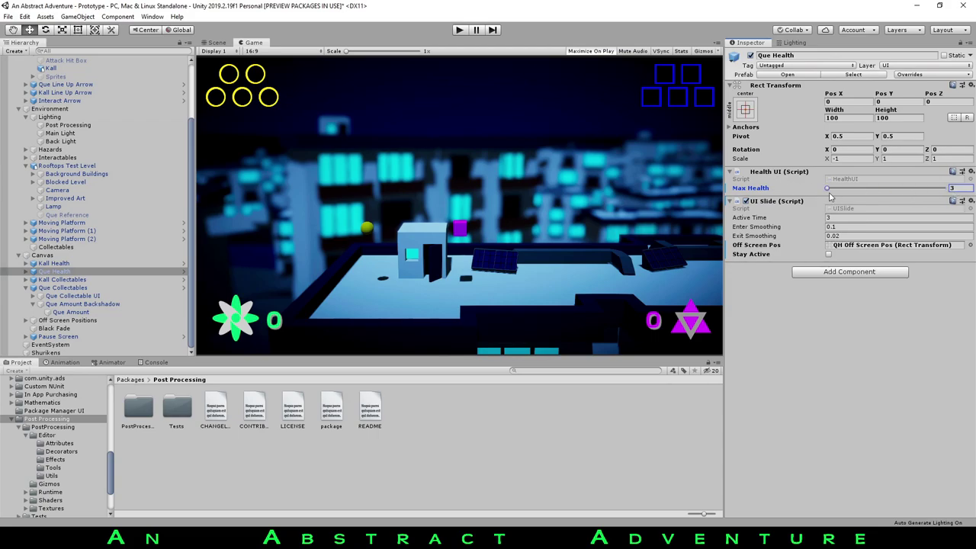
pyautogui.hotkey('ctrl', 'z')
pyautogui.moveTo(851, 188)
pyautogui.mouseDown()
pyautogui.moveTo(799, 188)
pyautogui.moveTo(875, 203)
pyautogui.moveTo(889, 190)
pyautogui.moveTo(934, 194)
pyautogui.mouseUp()
# Return to HealthUI.cs in Visual Studio and highlight the sprite setup code in Awake and the damage sprite loop in HealthChange
pyautogui.hotkey('alt', 'Tab')
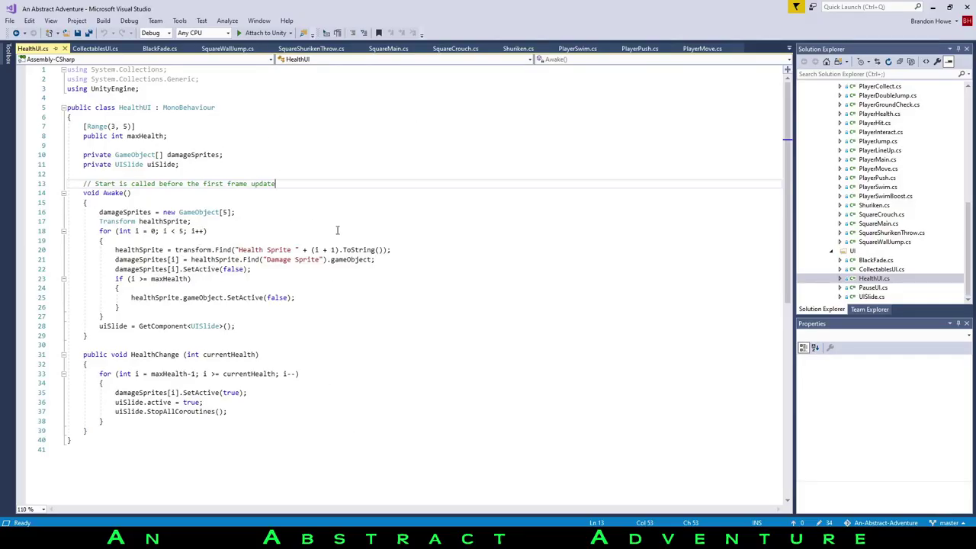
pyautogui.moveTo(127, 254); pyautogui.dragTo(349, 299)
pyautogui.click(349, 298)
pyautogui.moveTo(98, 372); pyautogui.dragTo(104, 421)
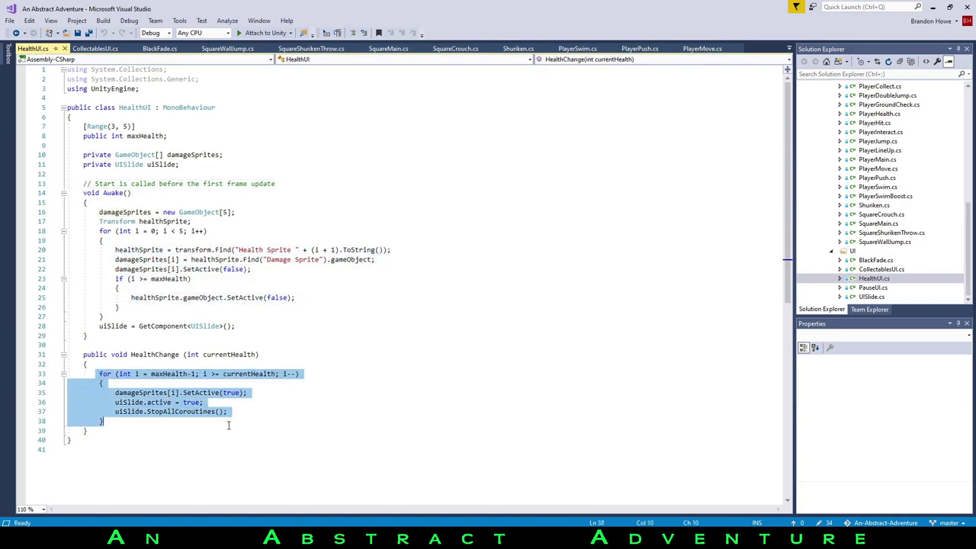
pyautogui.click(330, 335)
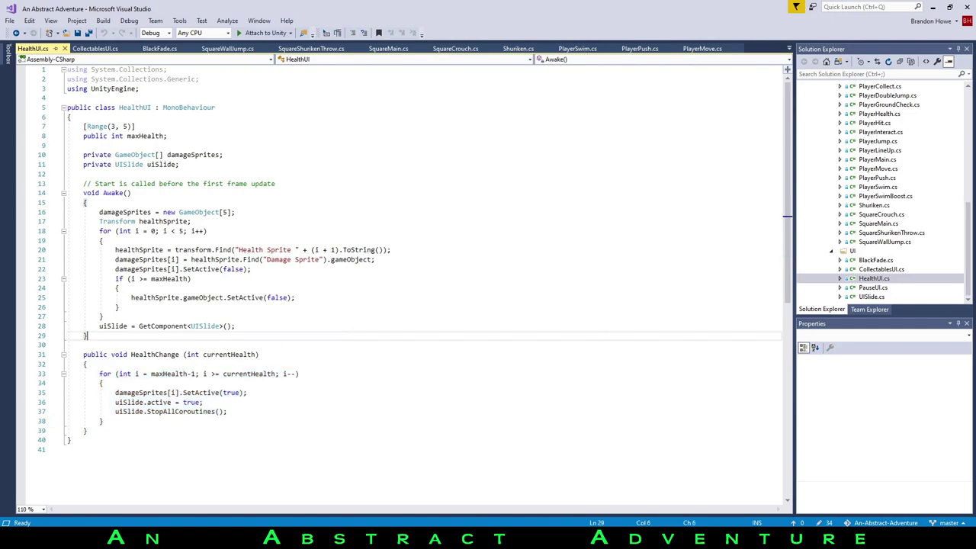
# Open PauseUI.cs from the UI scripts and examine its fields and the Start method
pyautogui.doubleClick(871, 287)
pyautogui.scroll(-5, 366, 152)
pyautogui.scroll(5, 366, 153)
pyautogui.scroll(-7, 210, 267)
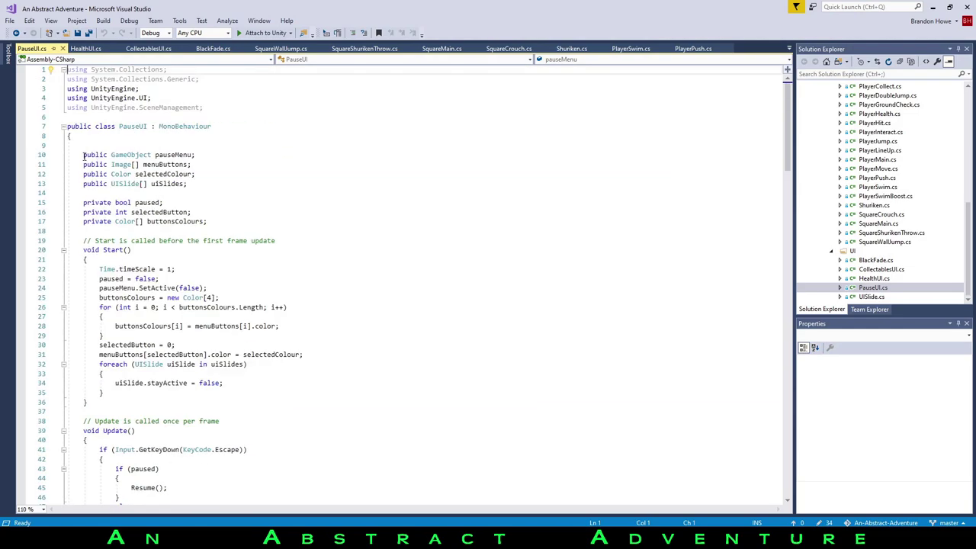
pyautogui.scroll(-2, 181, 236)
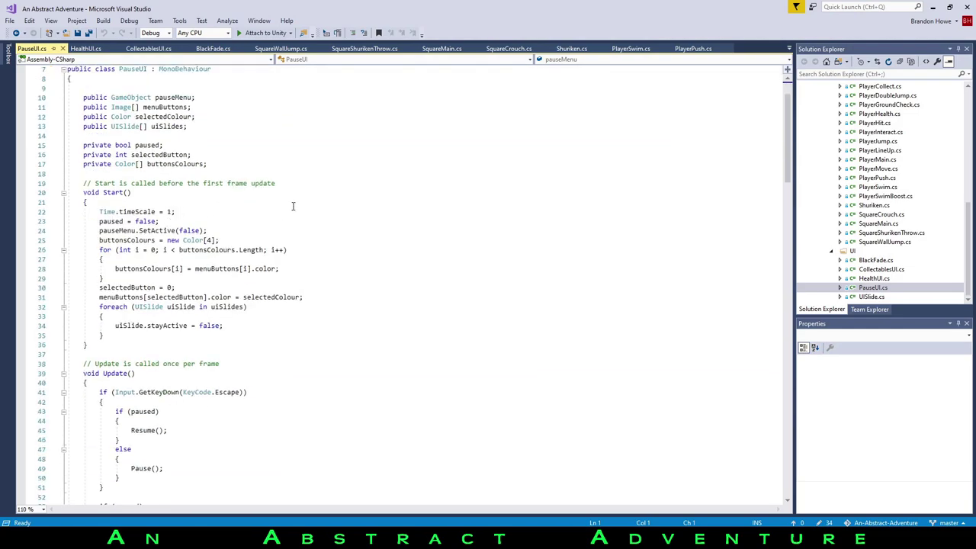
pyautogui.scroll(-2, 293, 206)
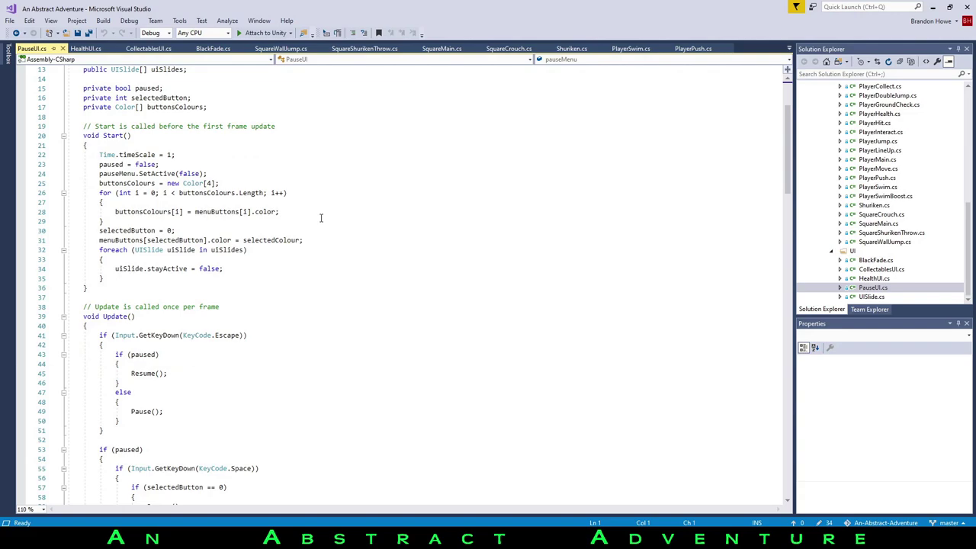
# Examine the Update method of PauseUI.cs, covering the Escape and Space checks and the W, S, D and A menu button selection
pyautogui.scroll(-5, 328, 189)
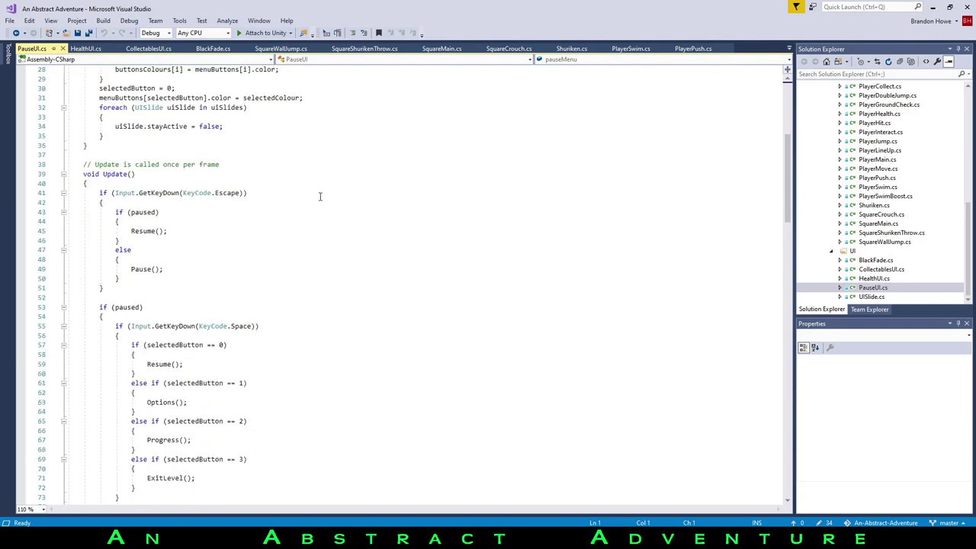
pyautogui.scroll(-3, 319, 206)
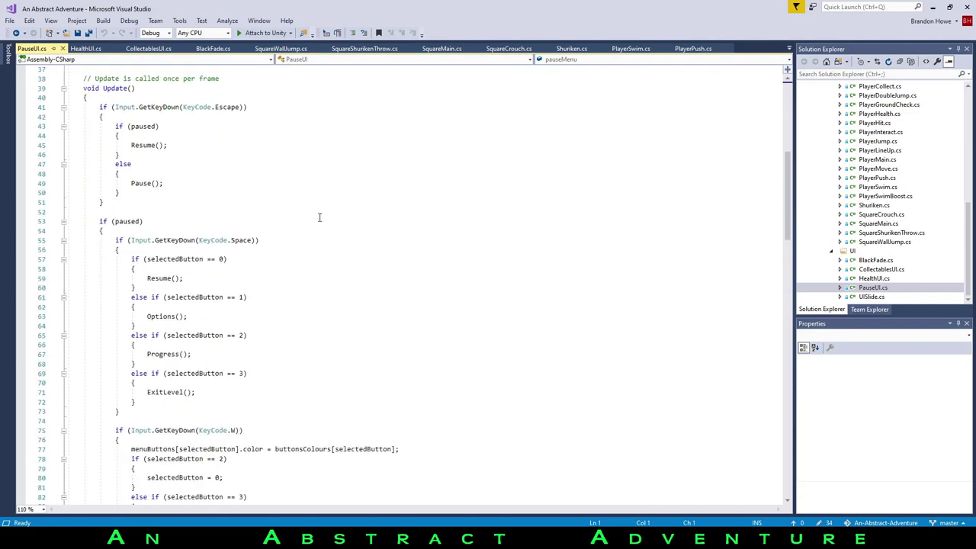
pyautogui.scroll(-5, 365, 189)
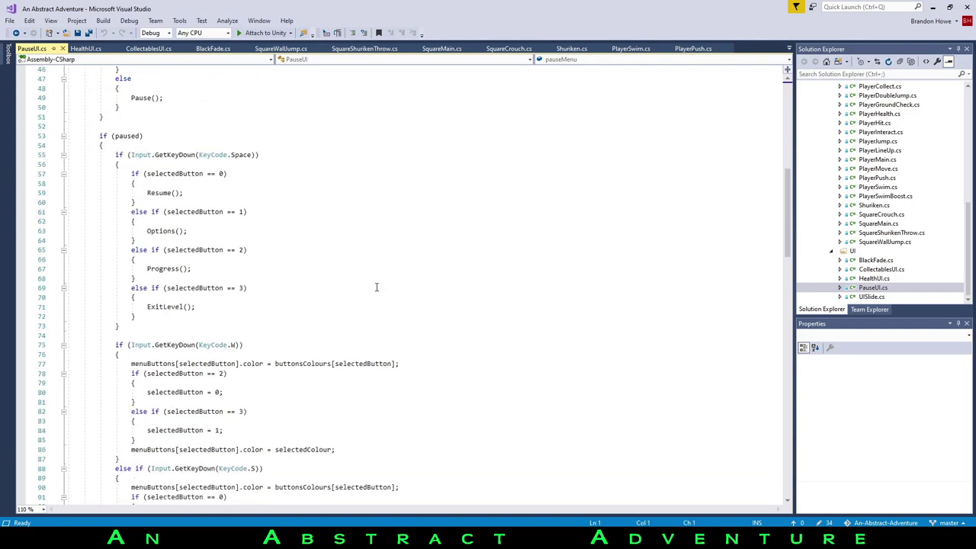
pyautogui.scroll(-14, 188, 144)
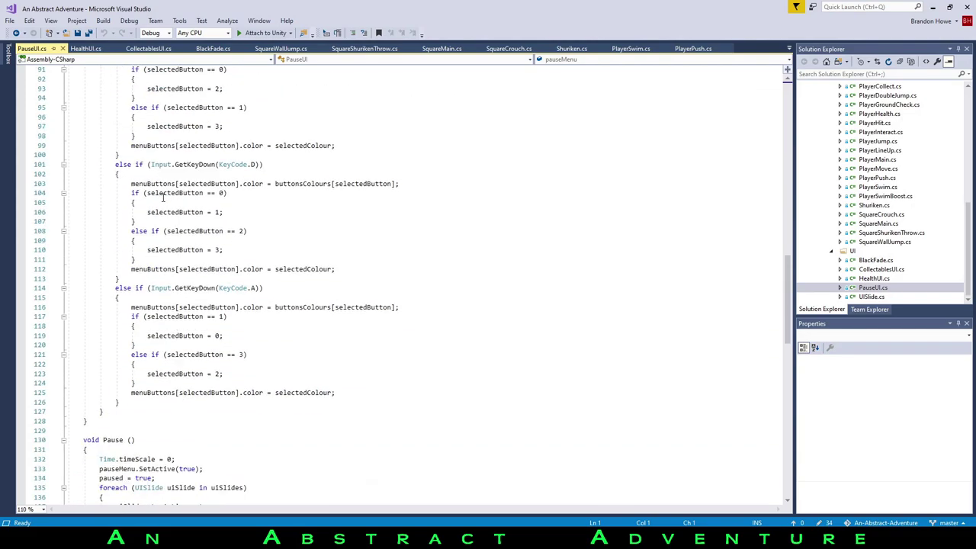
pyautogui.scroll(4, 383, 167)
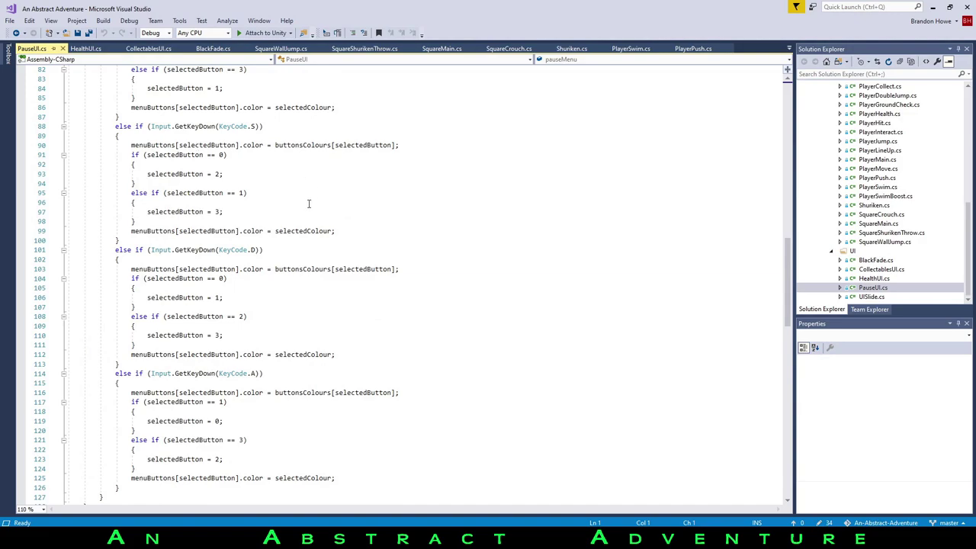
pyautogui.scroll(-6, 381, 224)
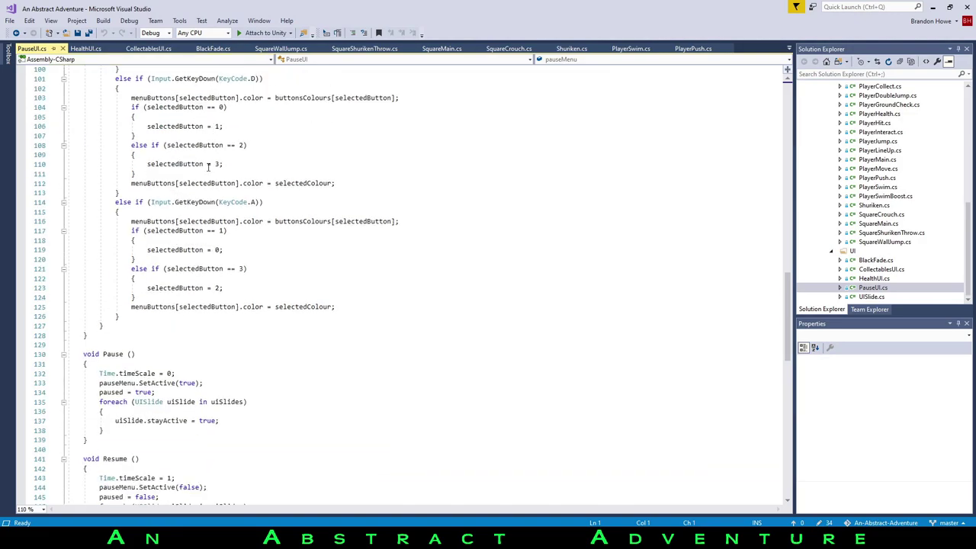
pyautogui.scroll(-7, 274, 145)
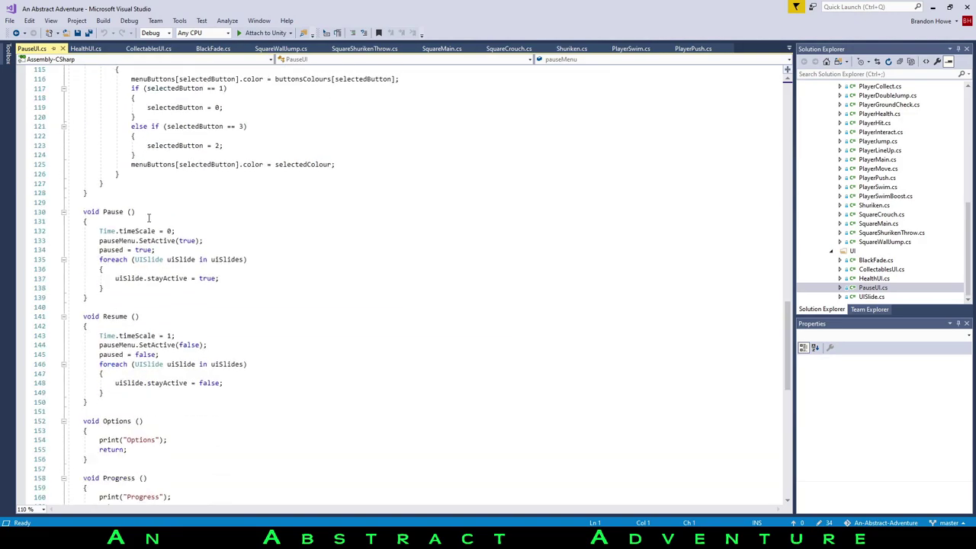
# Point out the Pause and Resume methods in PauseUI.cs, and highlight the code from Options down to ExitLevel
pyautogui.moveTo(105, 148); pyautogui.dragTo(134, 166)
pyautogui.moveTo(107, 259); pyautogui.dragTo(172, 259)
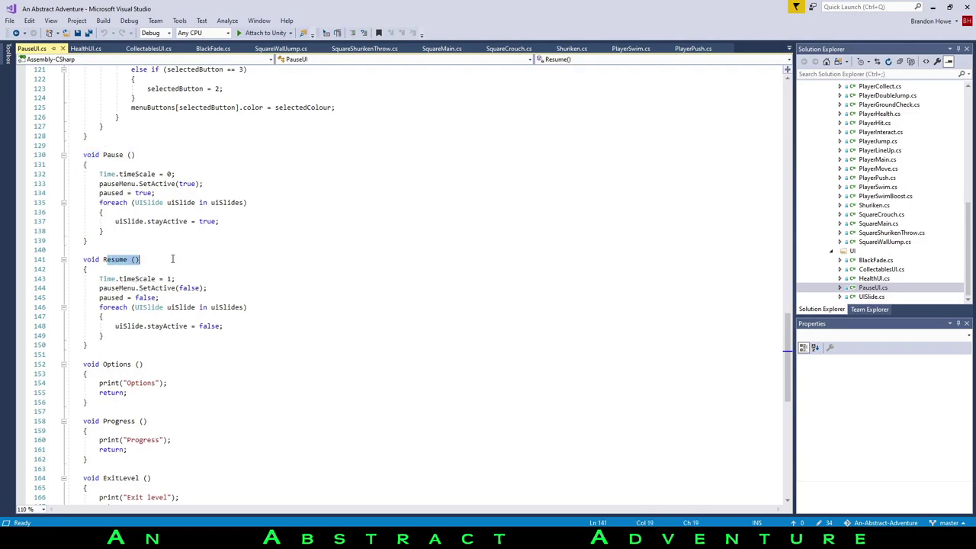
pyautogui.scroll(-3, 210, 254)
pyautogui.moveTo(112, 279); pyautogui.dragTo(88, 288)
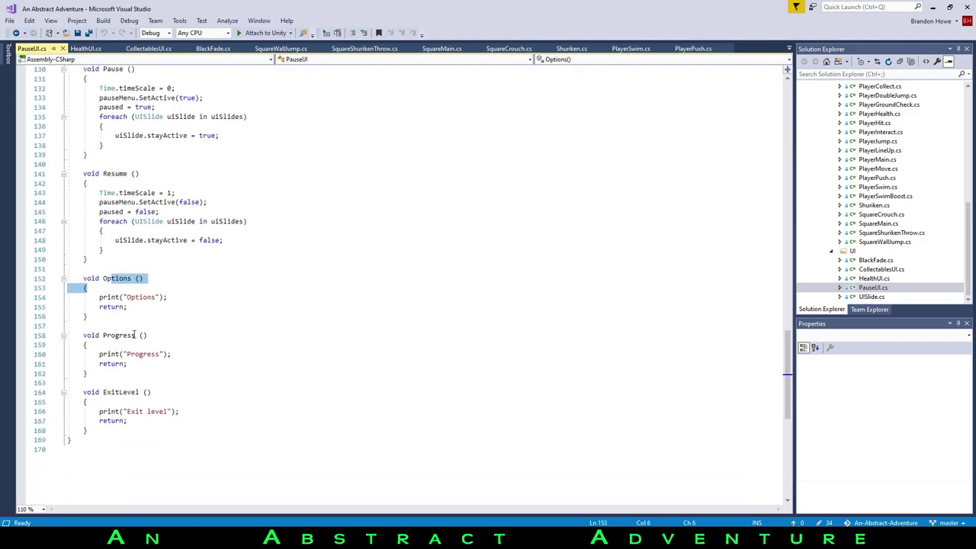
pyautogui.moveTo(179, 411); pyautogui.dragTo(94, 297)
pyautogui.click(242, 315)
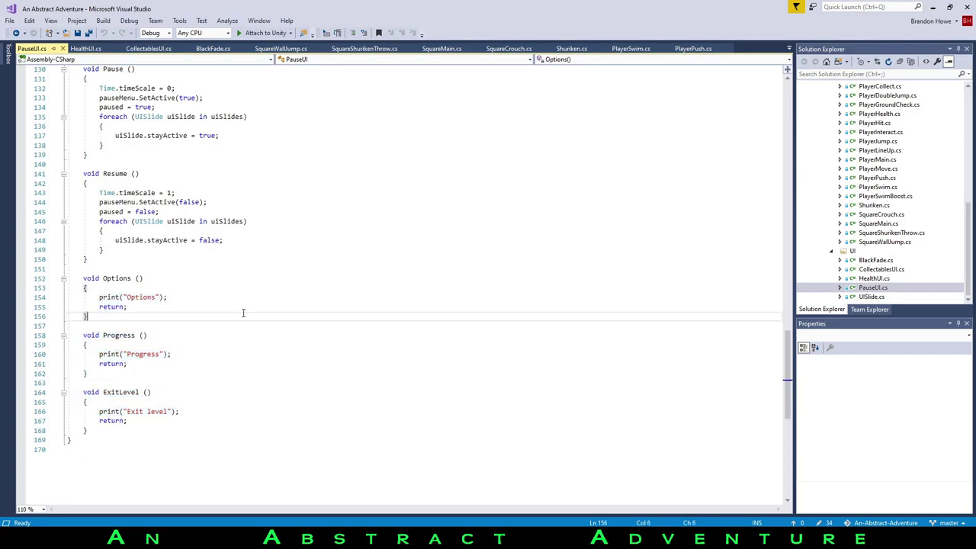
# Highlight the Resume method and the print statements in Options and Progress, and review ExitLevel and the menu key handling
pyautogui.scroll(1, 253, 284)
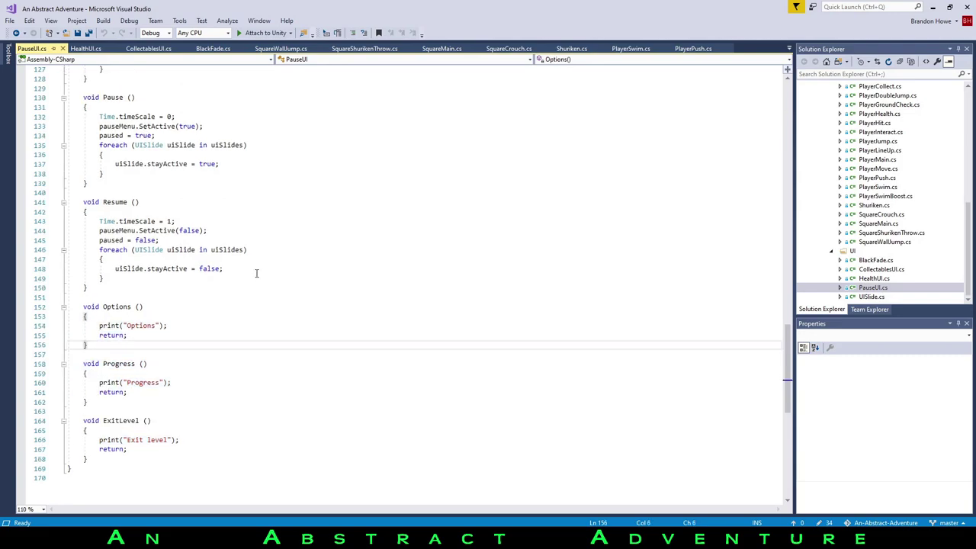
pyautogui.moveTo(85, 193); pyautogui.dragTo(170, 288)
pyautogui.click(169, 290)
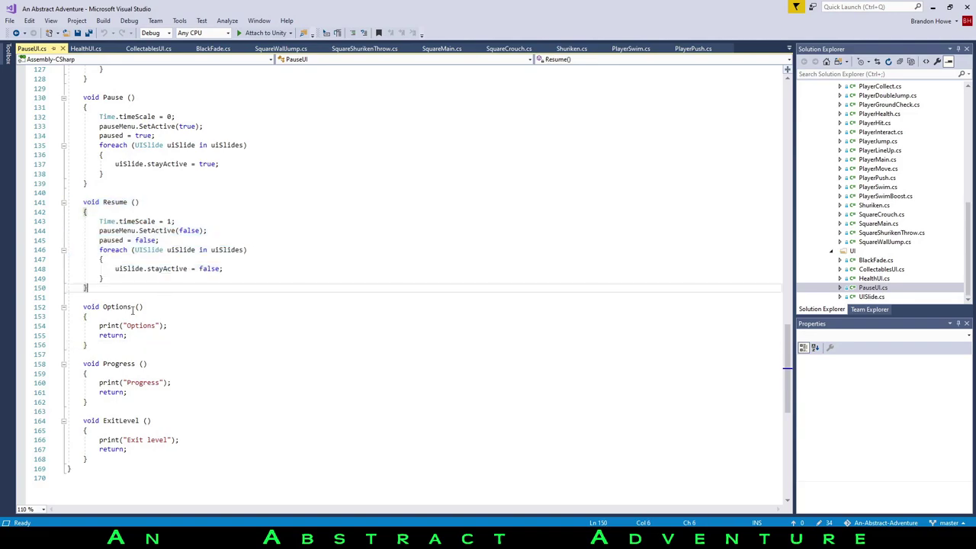
pyautogui.scroll(-2, 122, 305)
pyautogui.moveTo(95, 268); pyautogui.dragTo(169, 268)
pyautogui.moveTo(98, 325); pyautogui.dragTo(183, 325)
pyautogui.click(179, 322)
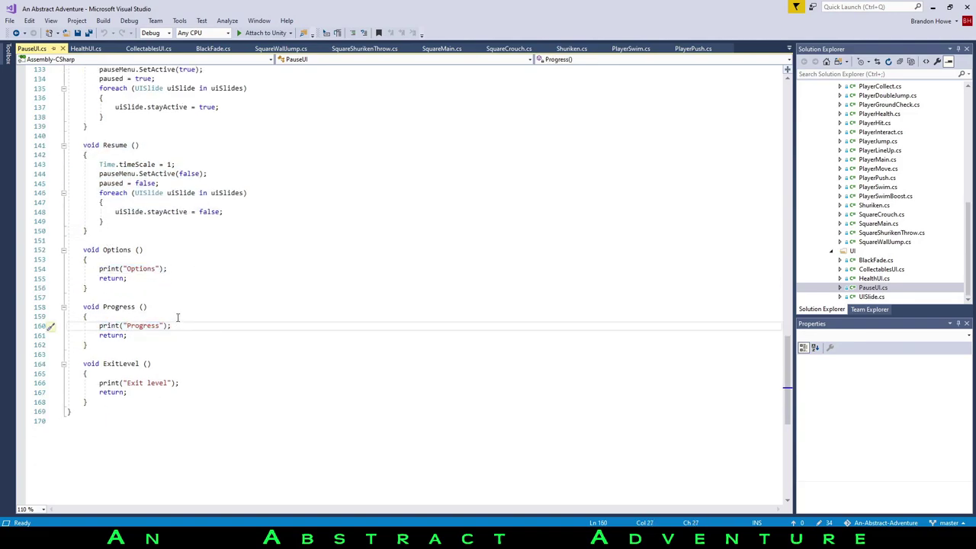
pyautogui.scroll(-2, 178, 317)
pyautogui.click(100, 320)
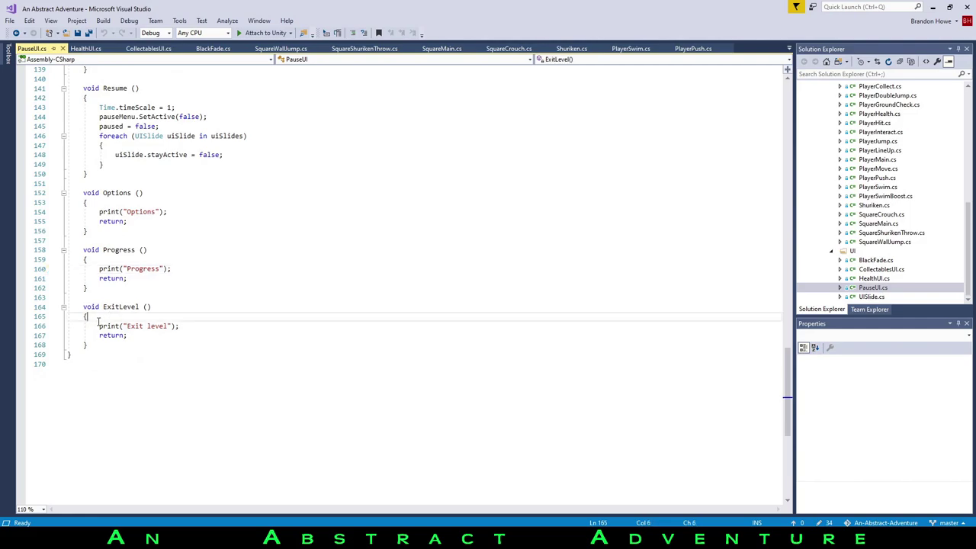
pyautogui.scroll(9, 229, 282)
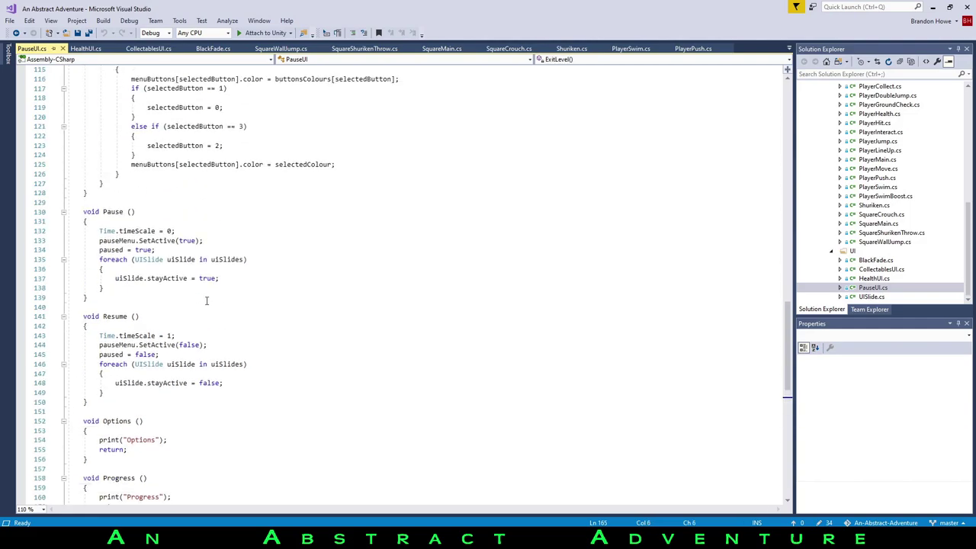
pyautogui.scroll(5, 304, 228)
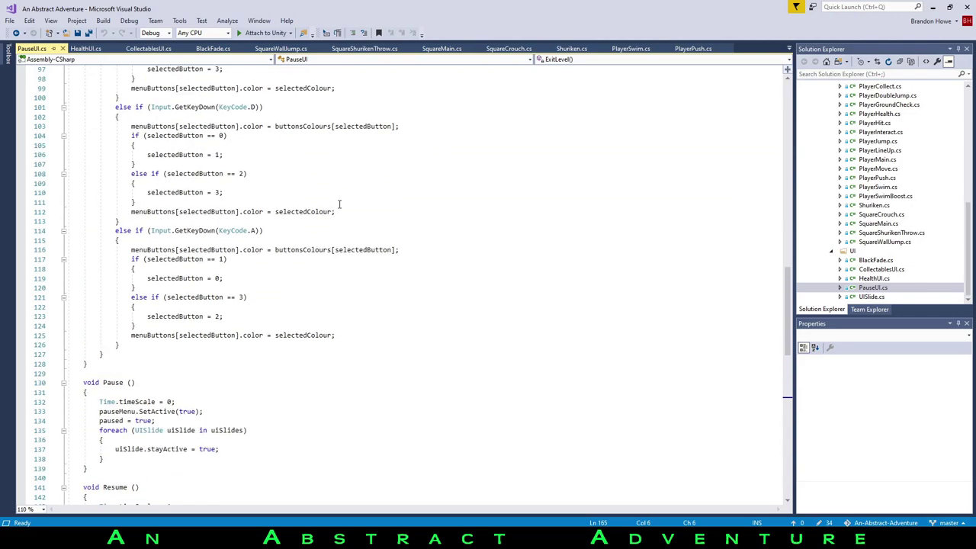
pyautogui.scroll(-15, 339, 205)
# Open UISlide.cs and highlight its public fields from activeTime to stayActive
pyautogui.doubleClick(872, 296)
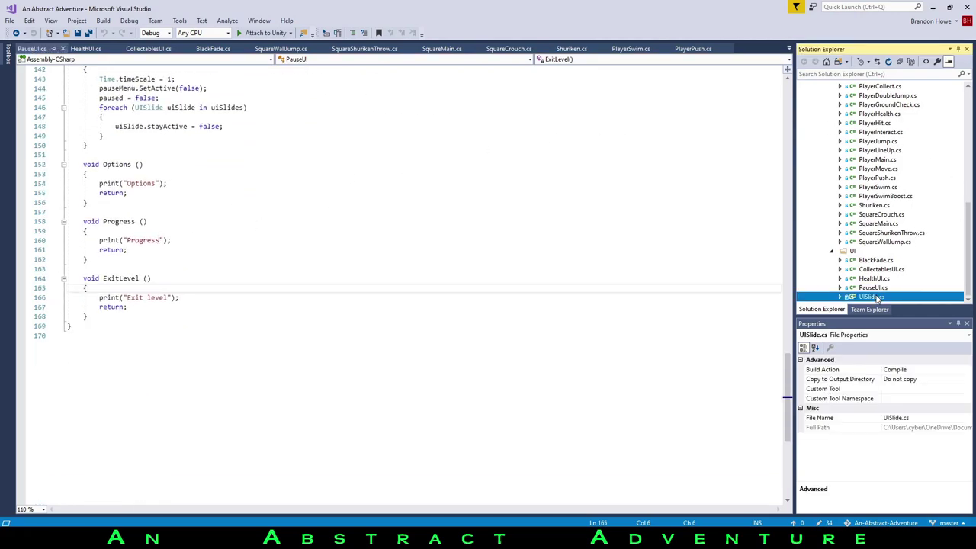
pyautogui.moveTo(75, 127); pyautogui.dragTo(246, 167)
pyautogui.click(482, 172)
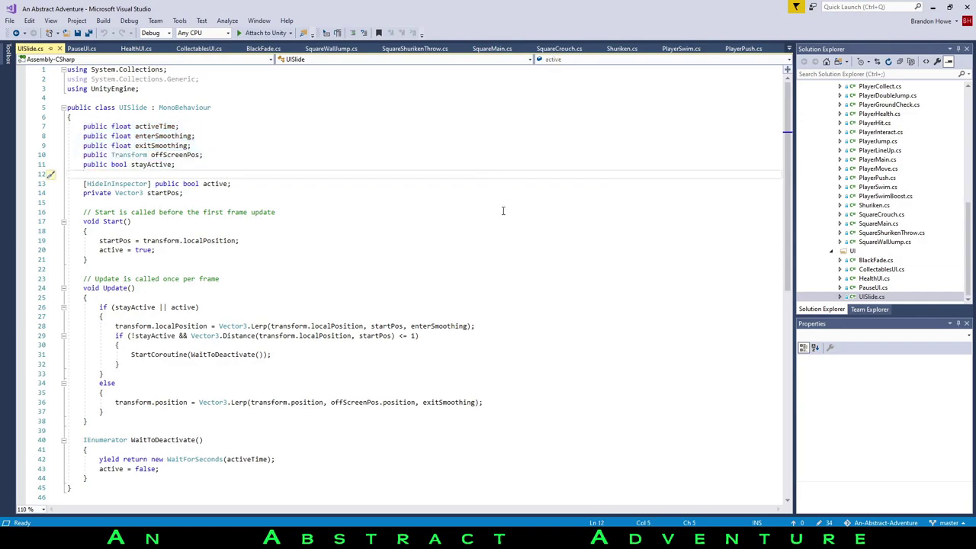
# View the Update and WaitToDeactivate code in UISlide.cs and highlight active in the stayActive || active condition
pyautogui.scroll(-4, 503, 210)
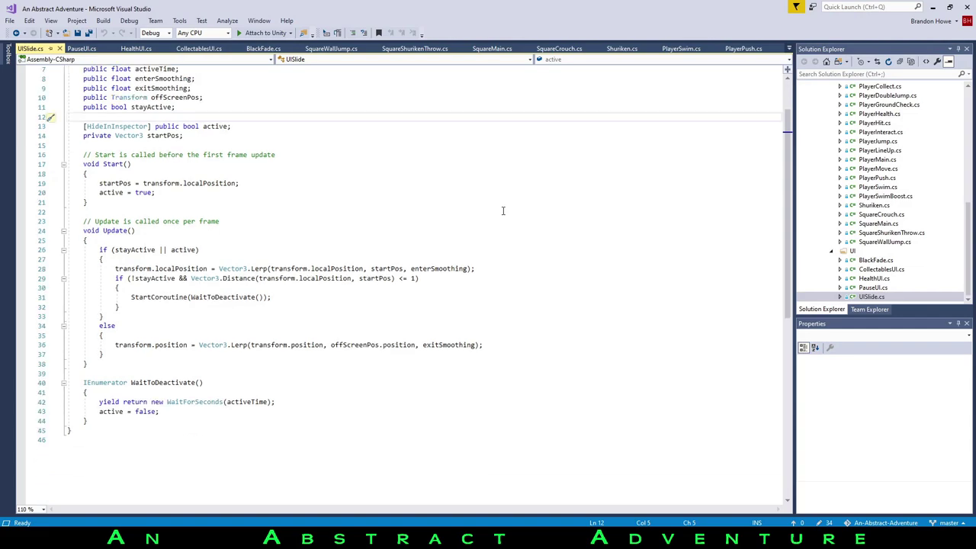
pyautogui.scroll(3, 242, 247)
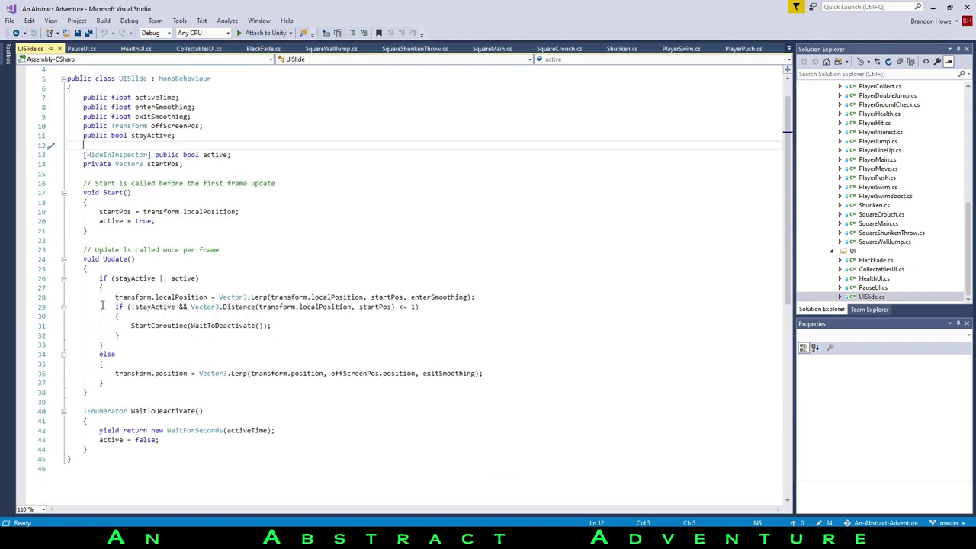
pyautogui.doubleClick(183, 279)
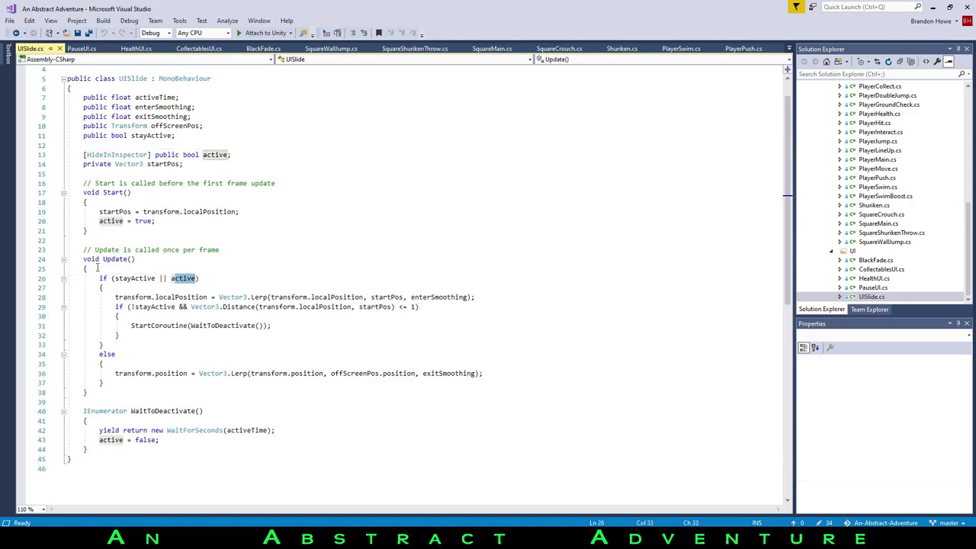
# Highlight the Lerp line toward offScreenPos in the else branch of Update in UISlide.cs
pyautogui.moveTo(198, 366); pyautogui.dragTo(500, 374)
pyautogui.click(500, 374)
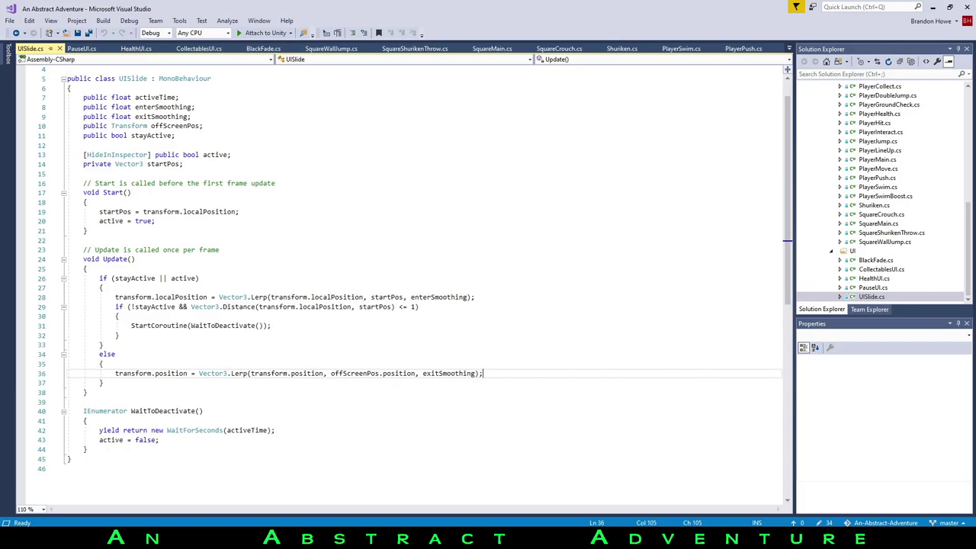
# Switch to the Unity editor and browse the project's Assets, Animations and Scripts folders, including the Player scripts
pyautogui.hotkey('alt', 'Tab')
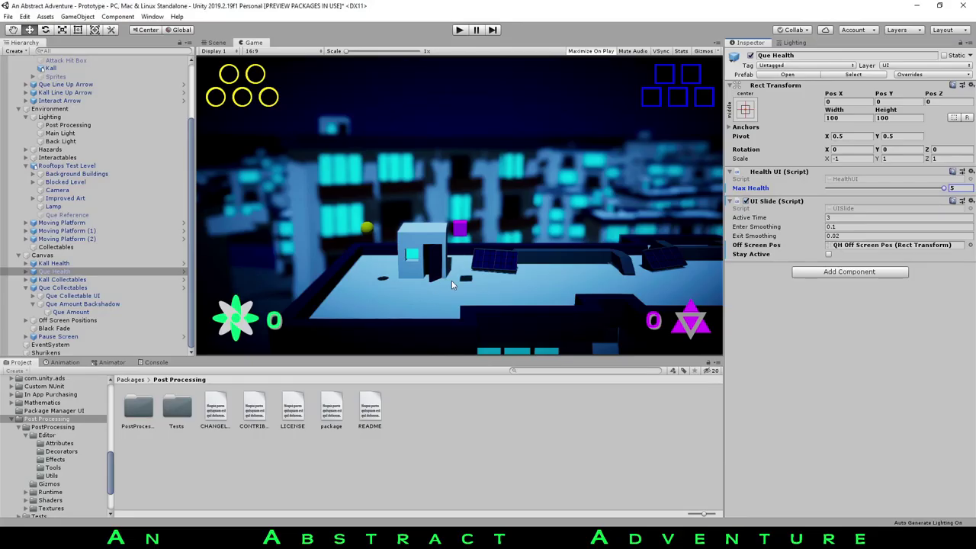
pyautogui.scroll(10, 45, 442)
pyautogui.click(29, 419)
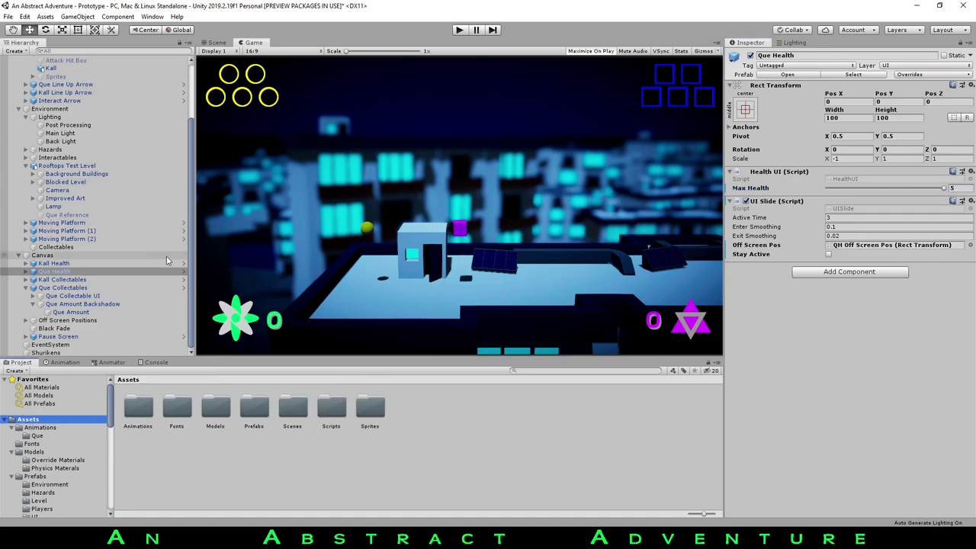
pyautogui.click(38, 427)
pyautogui.scroll(-4, 46, 412)
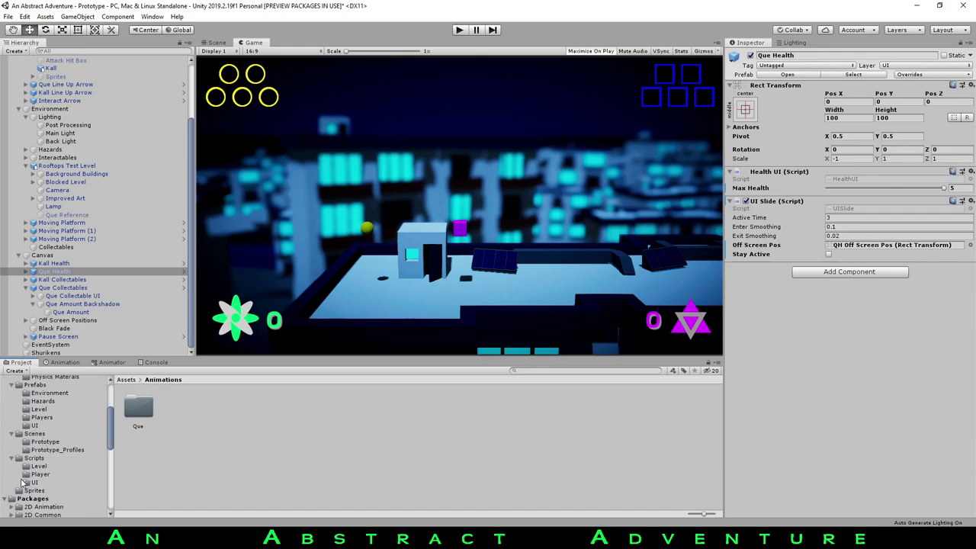
pyautogui.click(35, 458)
pyautogui.scroll(-2, 38, 462)
pyautogui.click(41, 443)
pyautogui.click(37, 451)
pyautogui.click(37, 444)
pyautogui.scroll(2, 36, 446)
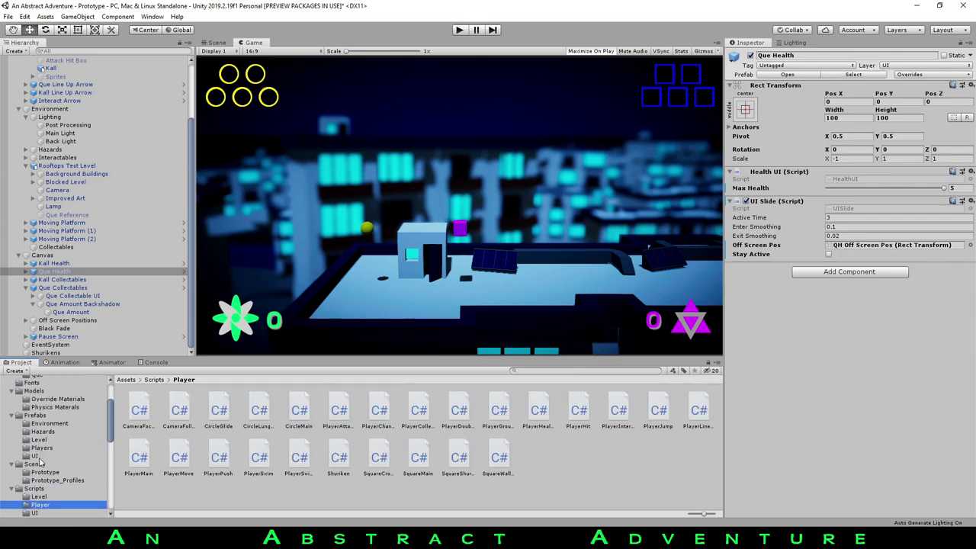
# Open the OldPrototype scene from the Scenes folder without saving the changes to the Prototype scene
pyautogui.click(37, 463)
pyautogui.click(210, 412)
pyautogui.doubleClick(210, 411)
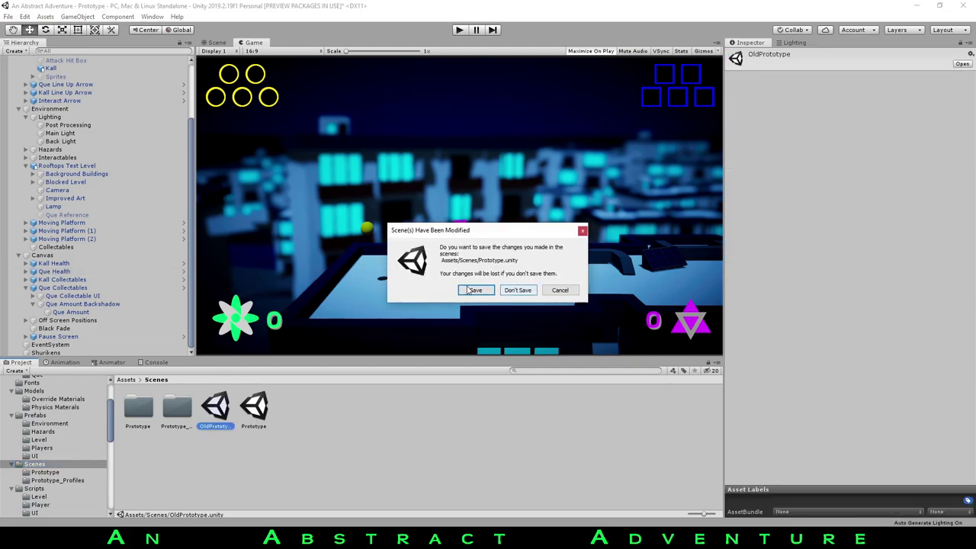
pyautogui.click(517, 290)
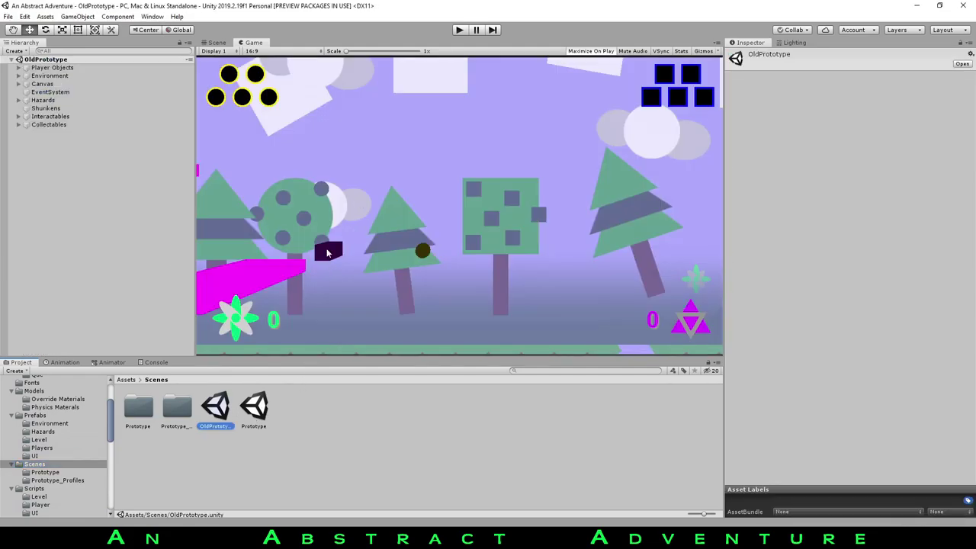
# View the OldPrototype level in the Scene and Game views, and reopen the Prototype scene
pyautogui.hotkey('ctrl', '1')
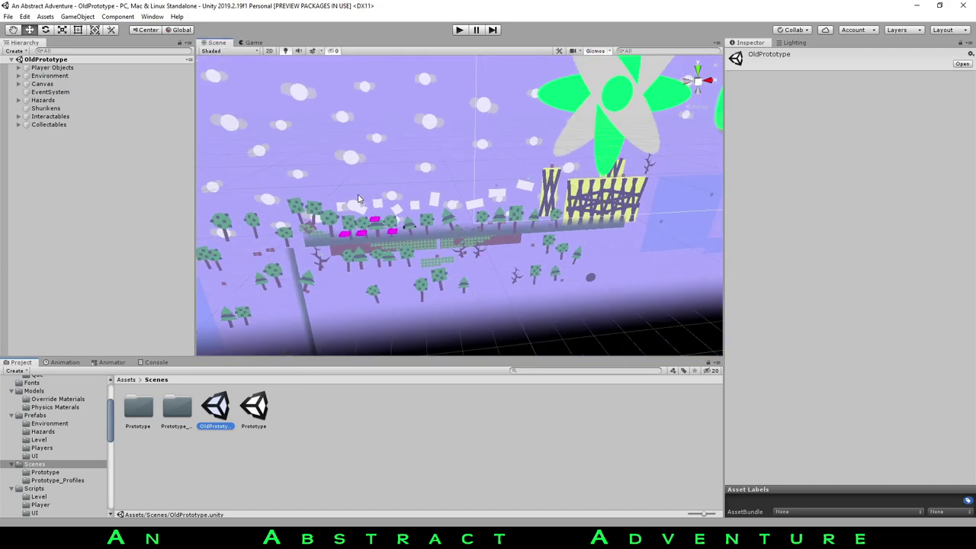
pyautogui.click(254, 43)
pyautogui.doubleClick(254, 410)
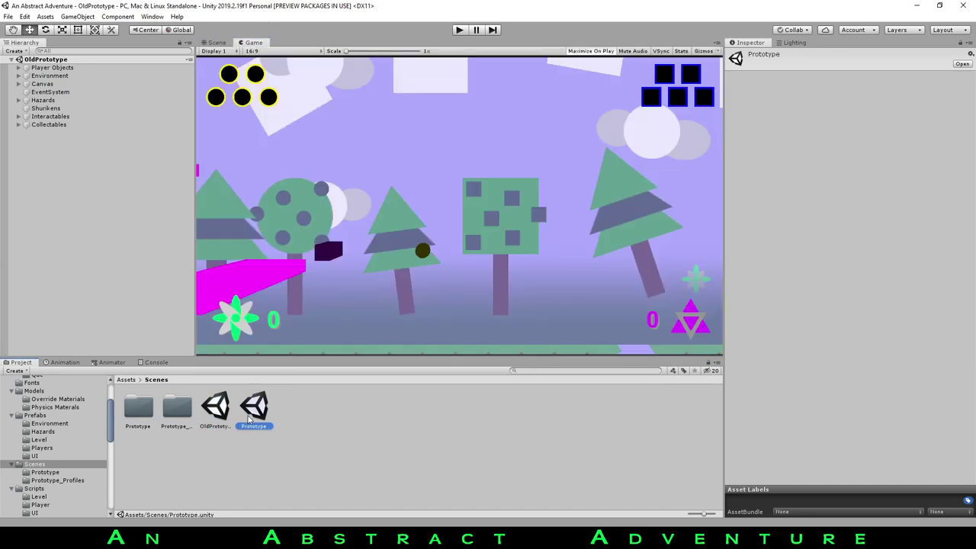
# Look through the Prefabs subfolders Environment, Hazards, Level, Players and UI, and inspect the Button prefab's preview
pyautogui.click(34, 456)
pyautogui.click(36, 416)
pyautogui.click(40, 423)
pyautogui.click(47, 433)
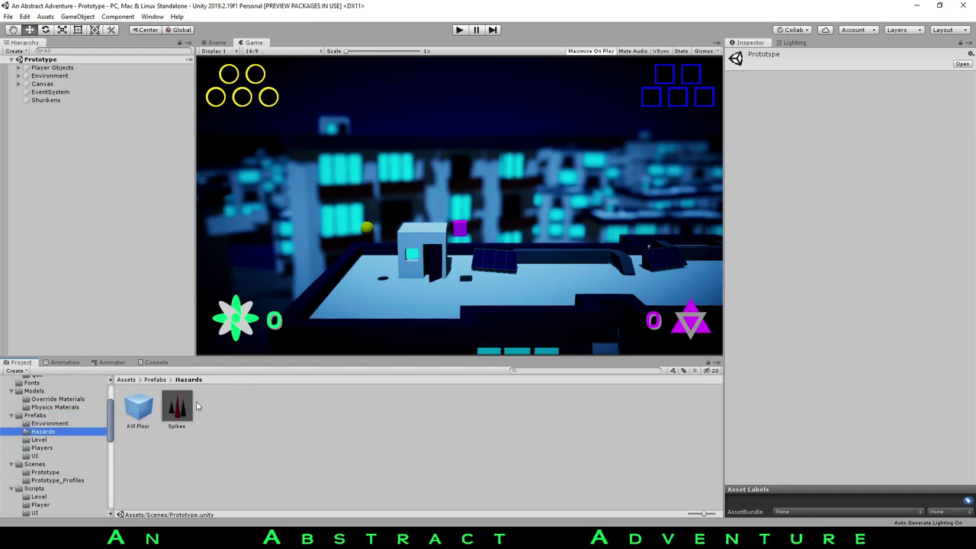
pyautogui.click(40, 440)
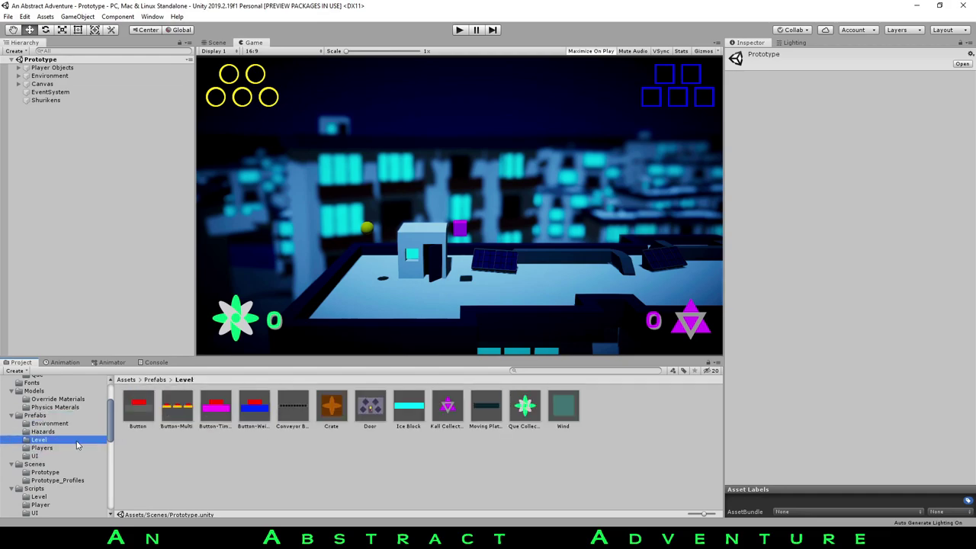
pyautogui.click(144, 407)
pyautogui.moveTo(823, 439); pyautogui.dragTo(852, 422)
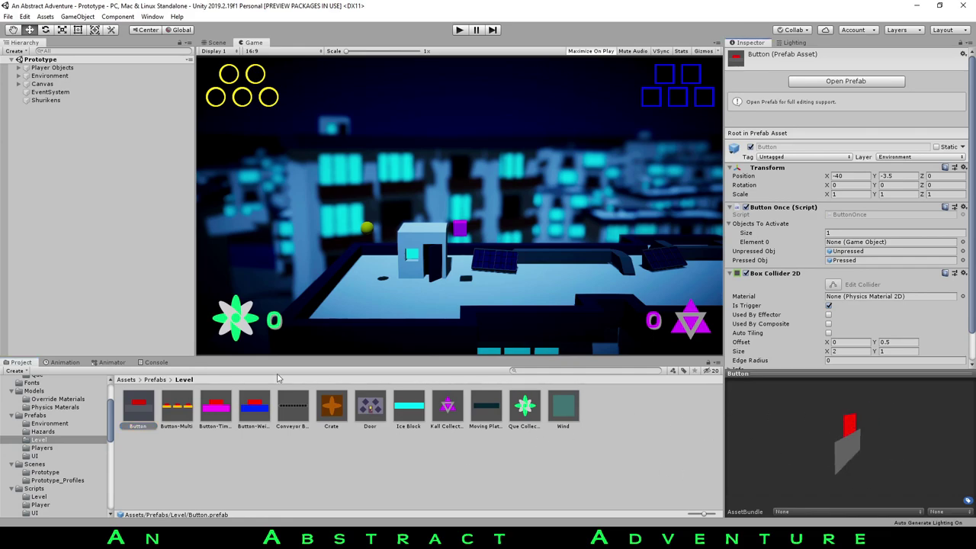
pyautogui.click(44, 449)
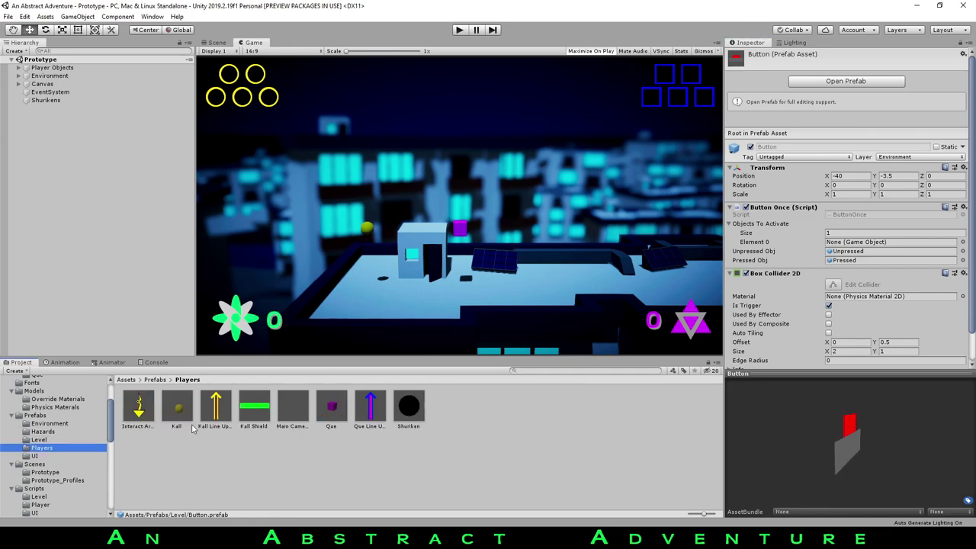
pyautogui.click(35, 456)
# Review the Models folder, inspecting the Rooftops Test Level model and the Frictionless material in Physics Materals
pyautogui.click(39, 391)
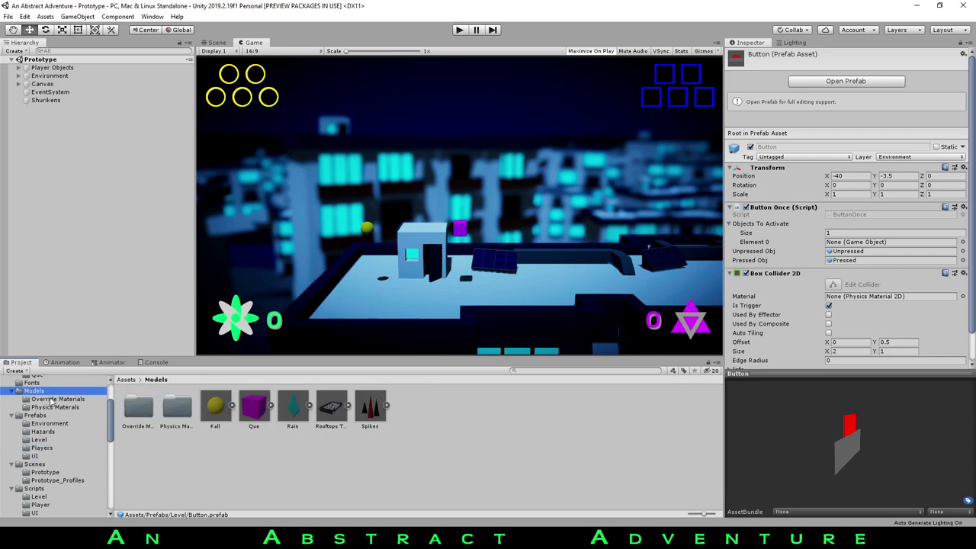
pyautogui.click(333, 411)
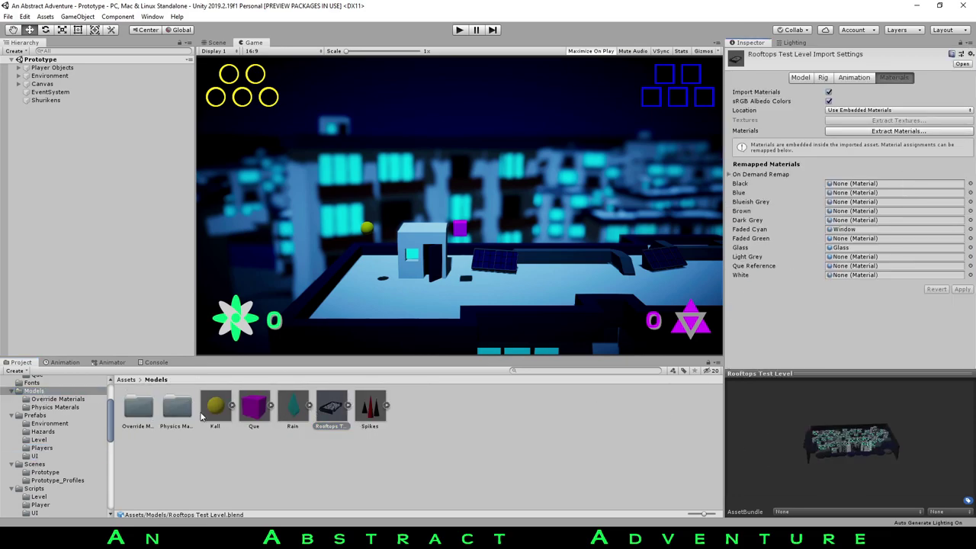
pyautogui.doubleClick(186, 412)
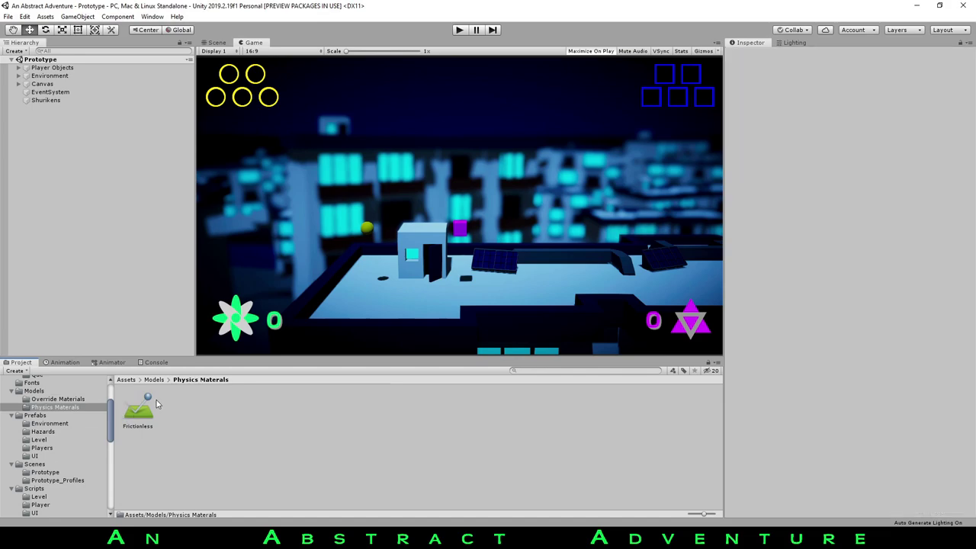
pyautogui.click(147, 408)
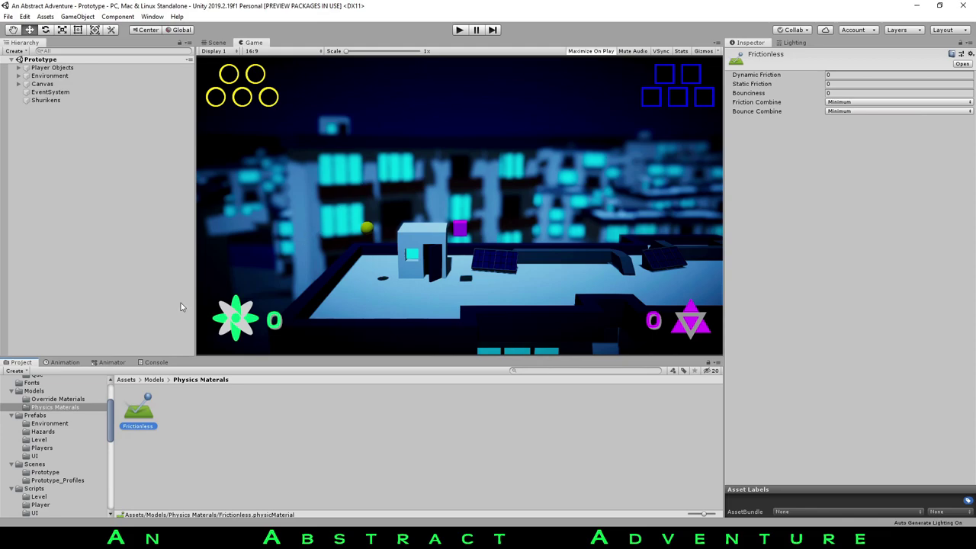
pyautogui.click(46, 391)
# Show the Fonts folder and the animation clips in Animations > Que, and return to the root Assets folder
pyautogui.scroll(3, 45, 421)
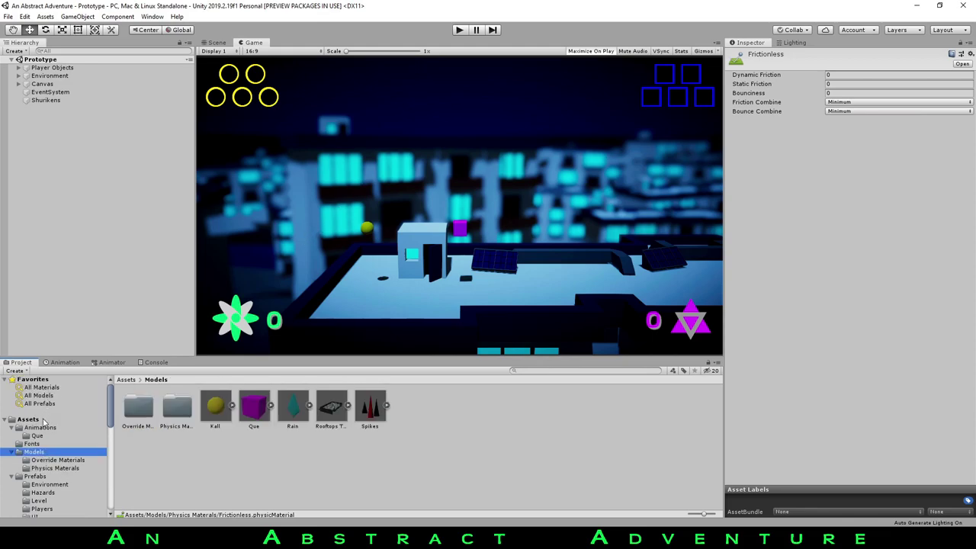
pyautogui.click(33, 443)
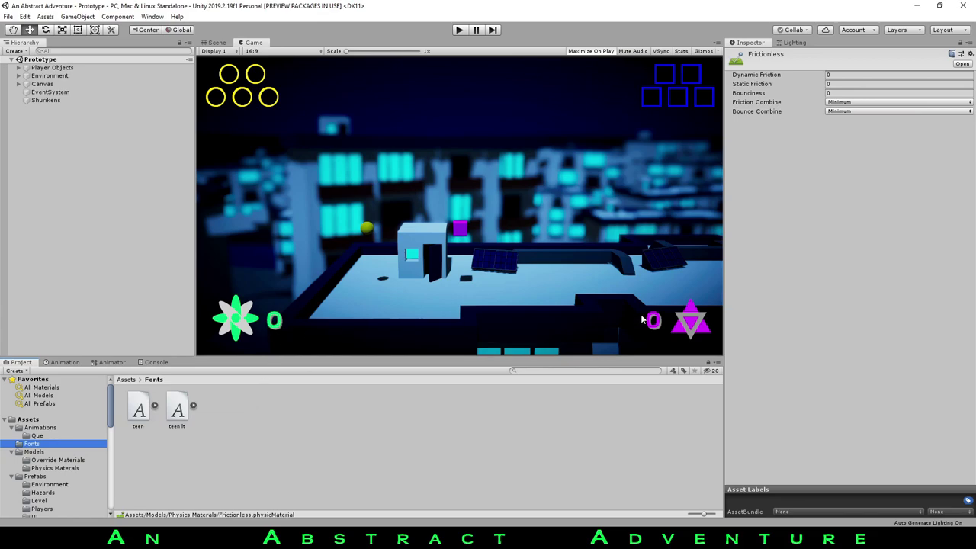
pyautogui.click(58, 427)
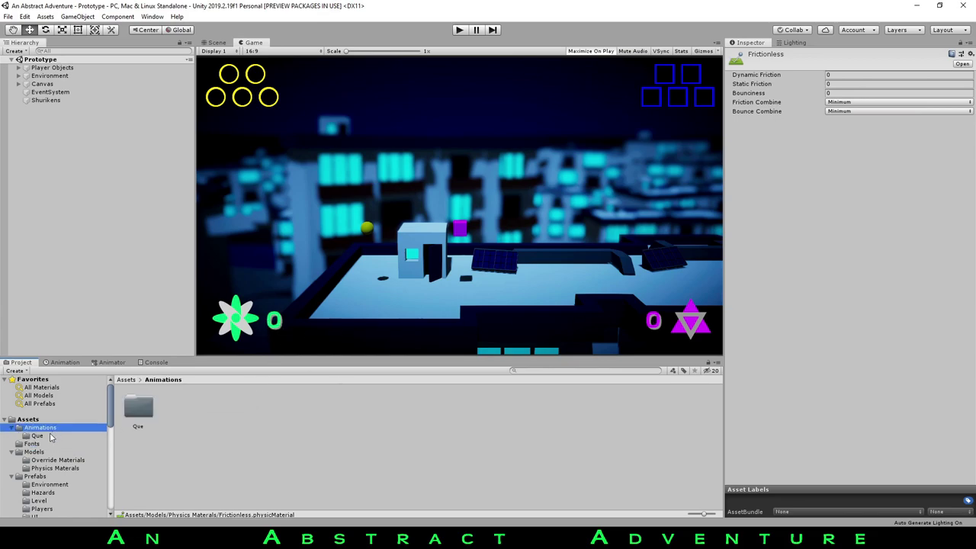
pyautogui.click(52, 436)
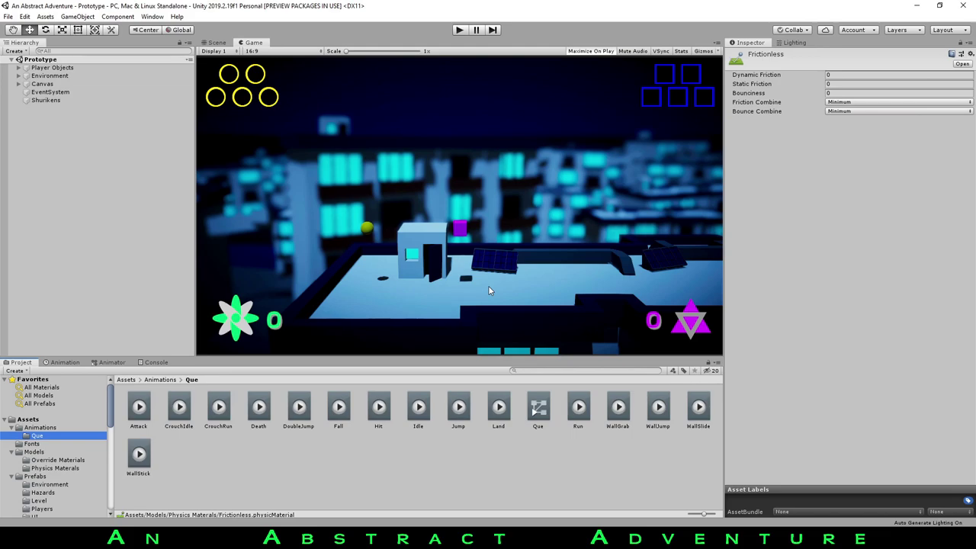
pyautogui.click(42, 427)
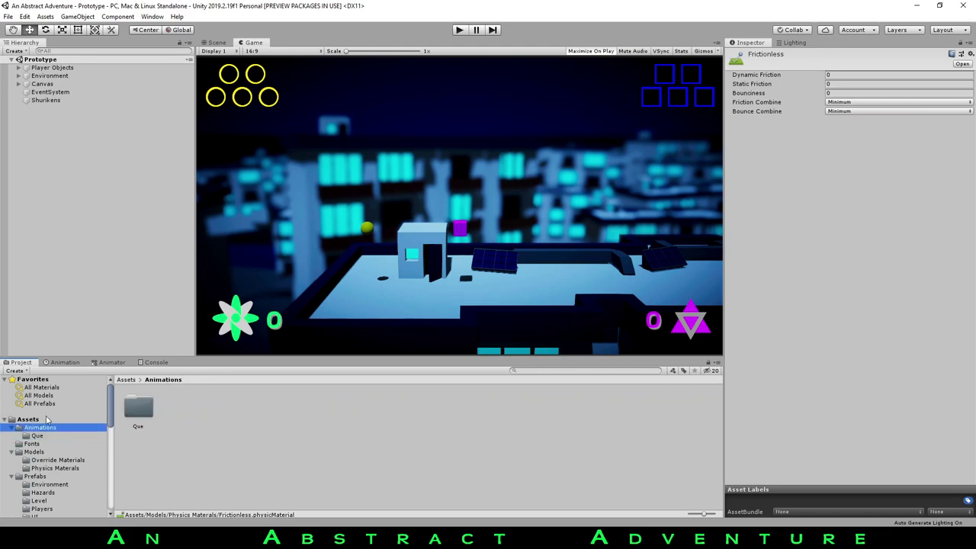
pyautogui.click(31, 419)
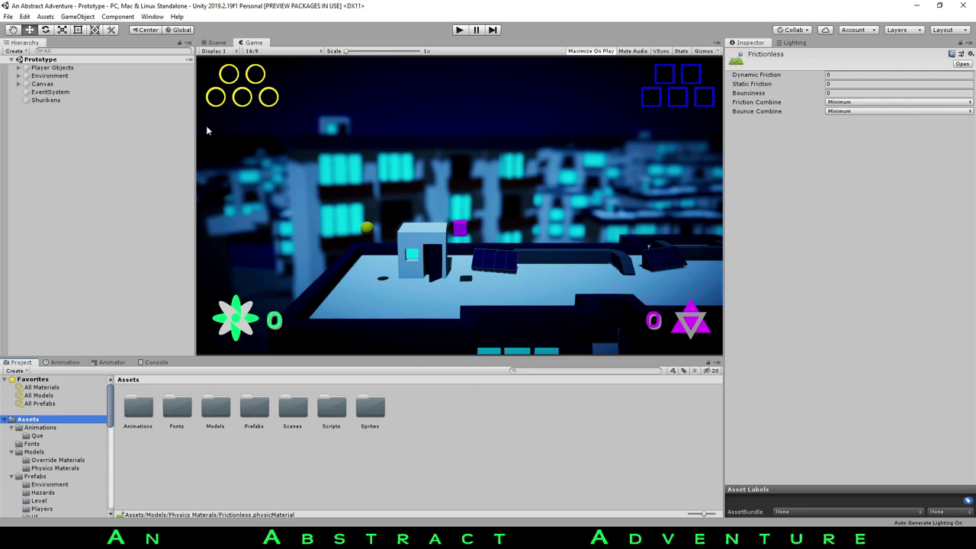
# Expand Player Objects in the scene hierarchy and view the rooftop level in the Scene view
pyautogui.click(35, 67)
pyautogui.click(18, 68)
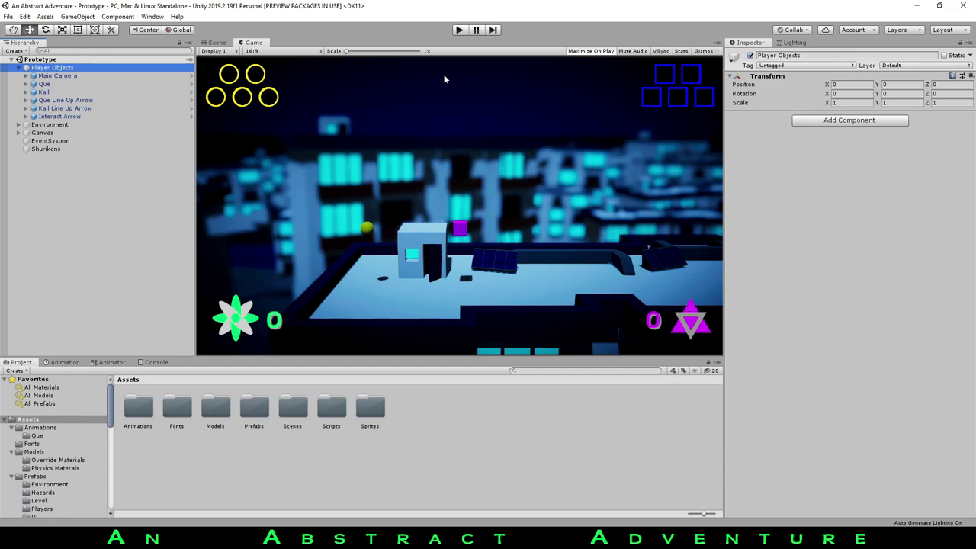
pyautogui.click(224, 44)
pyautogui.moveTo(458, 145); pyautogui.dragTo(345, 180, button='middle')
pyautogui.moveTo(418, 188); pyautogui.dragTo(509, 163, button='middle')
pyautogui.scroll(4, 464, 183)
# Bring up the Notepad notes and highlight the line Kall Factory Plans under NEXT TIME
pyautogui.hotkey('alt', 'Tab')
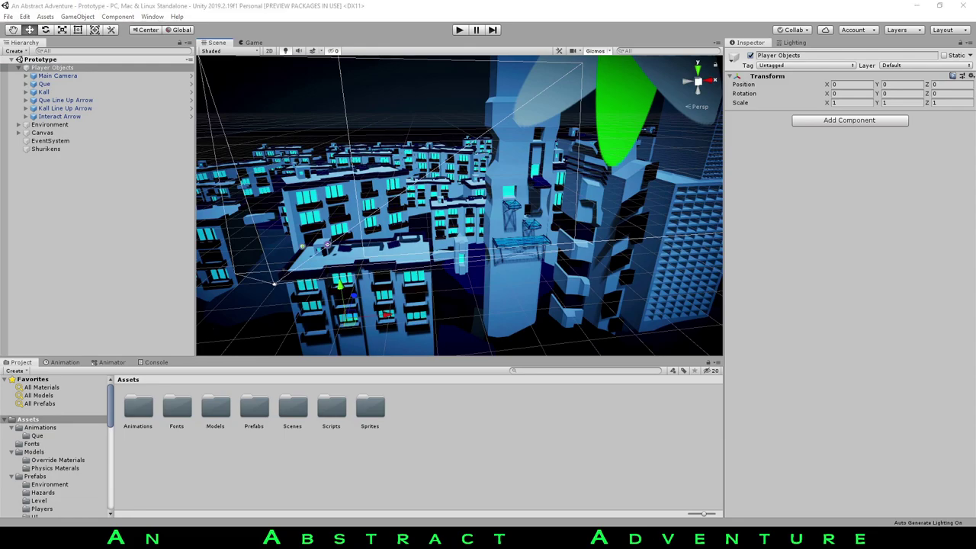
pyautogui.click(720, 248)
pyautogui.moveTo(735, 229); pyautogui.dragTo(648, 241)
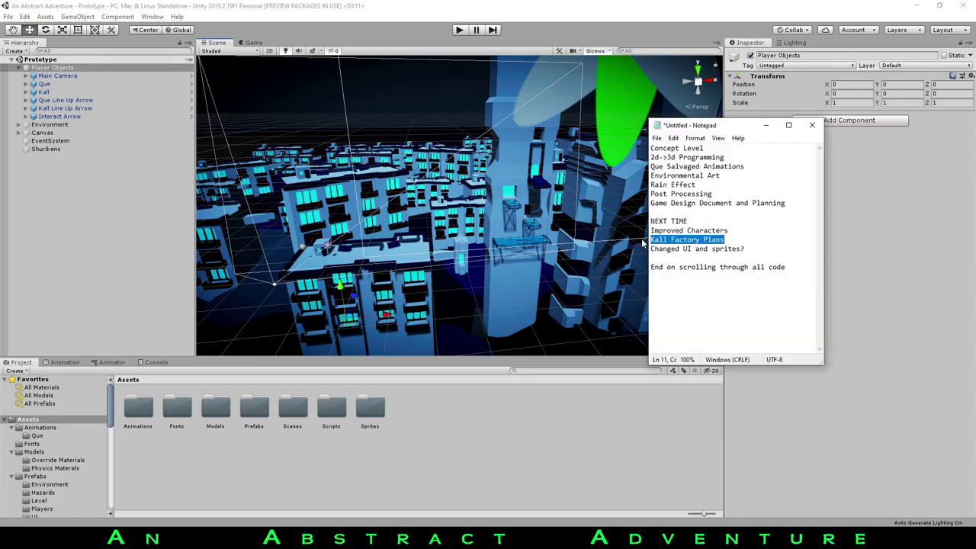
# Examine the rooftop level in the Scene view from several angles, including the tower, platforms and surrounding buildings
pyautogui.moveTo(578, 242); pyautogui.dragTo(595, 252, button='middle')
pyautogui.keyDown('alt'); pyautogui.moveTo(488, 229); pyautogui.dragTo(579, 221); pyautogui.keyUp('alt')
pyautogui.moveTo(580, 221); pyautogui.dragTo(540, 214, button='middle')
pyautogui.scroll(3, 526, 214)
pyautogui.moveTo(539, 213); pyautogui.dragTo(534, 206, button='right')
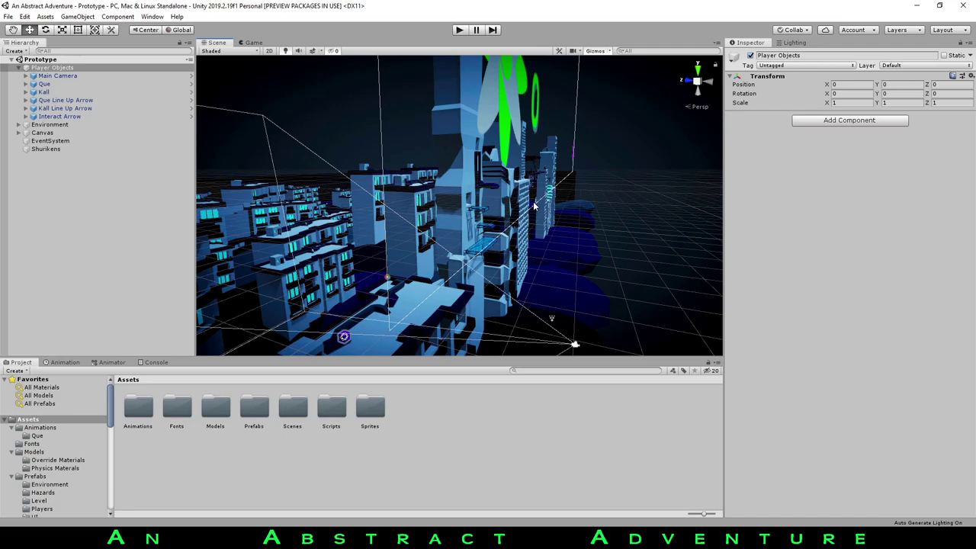
pyautogui.keyDown('alt'); pyautogui.moveTo(538, 211); pyautogui.dragTo(249, 237); pyautogui.keyUp('alt')
pyautogui.scroll(3, 246, 289)
pyautogui.moveTo(248, 236); pyautogui.dragTo(364, 237, button='middle')
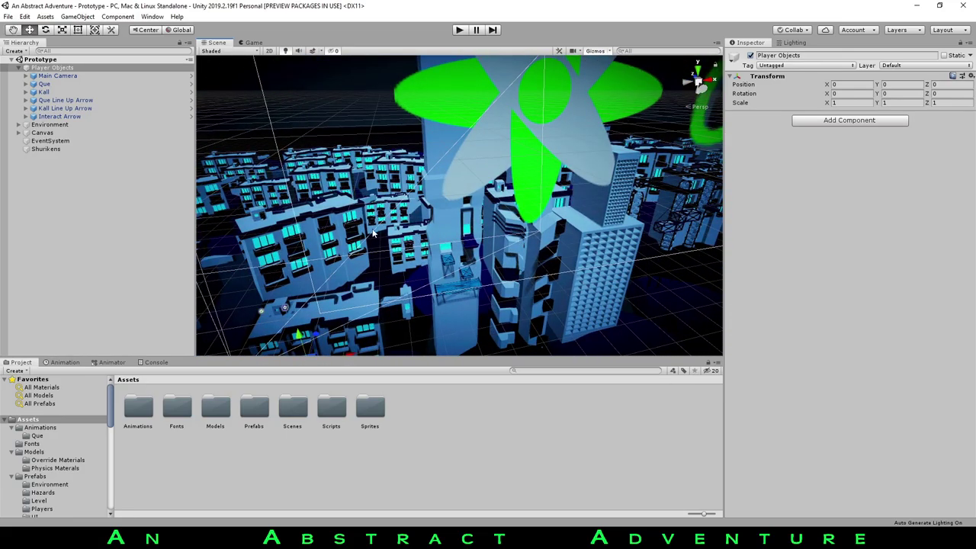
pyautogui.scroll(5, 427, 204)
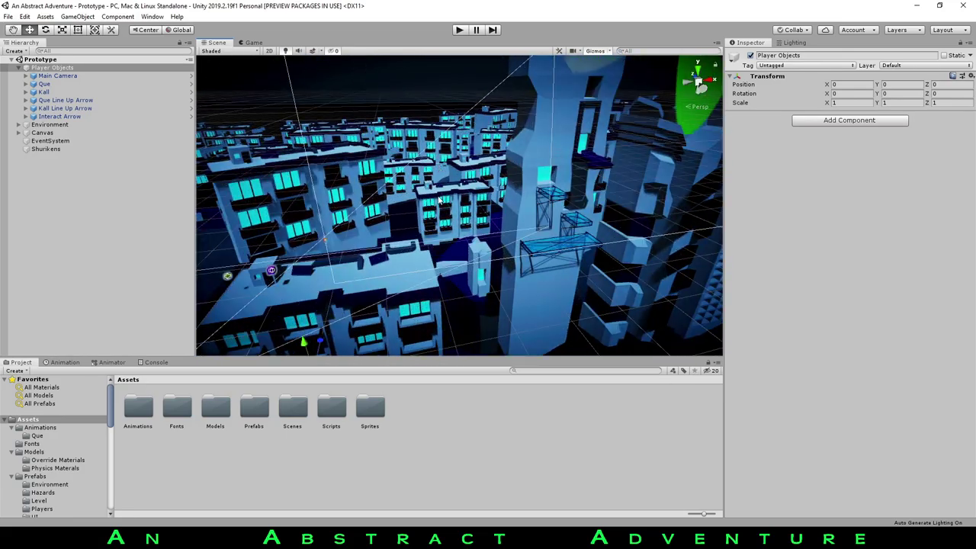
pyautogui.scroll(3, 433, 205)
pyautogui.moveTo(433, 204); pyautogui.dragTo(503, 141, button='middle')
pyautogui.scroll(-5, 497, 167)
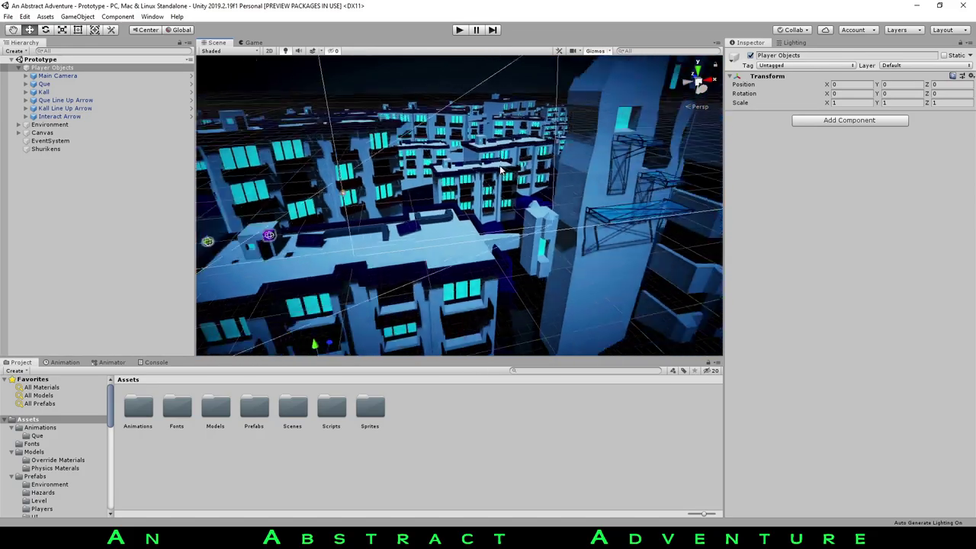
pyautogui.keyDown('alt'); pyautogui.moveTo(495, 196); pyautogui.dragTo(569, 394); pyautogui.keyUp('alt')
pyautogui.keyDown('alt'); pyautogui.moveTo(570, 394); pyautogui.dragTo(557, 392, button='right'); pyautogui.keyUp('alt')
pyautogui.keyDown('alt'); pyautogui.moveTo(467, 234); pyautogui.dragTo(609, 128); pyautogui.keyUp('alt')
pyautogui.scroll(2, 324, 257)
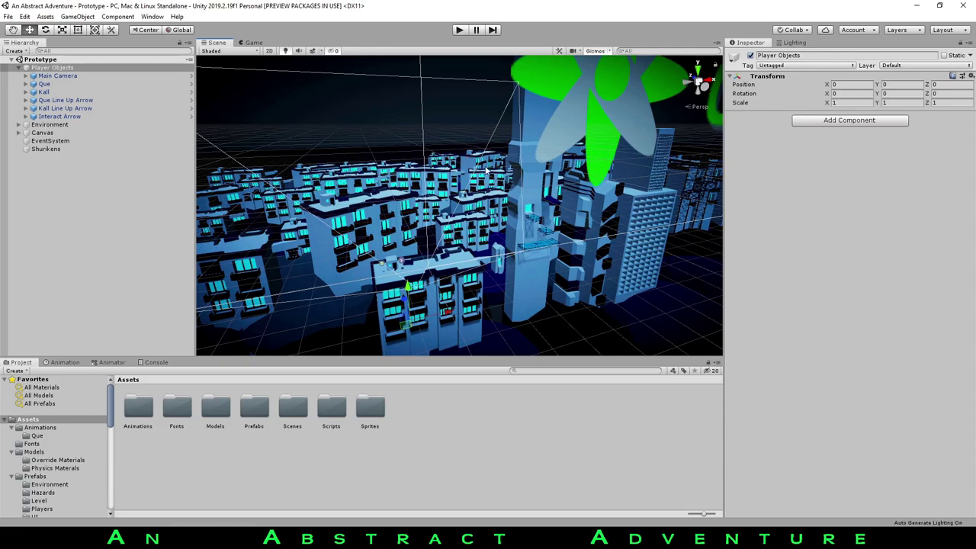
pyautogui.keyDown('alt'); pyautogui.moveTo(448, 177); pyautogui.dragTo(566, 183); pyautogui.keyUp('alt')
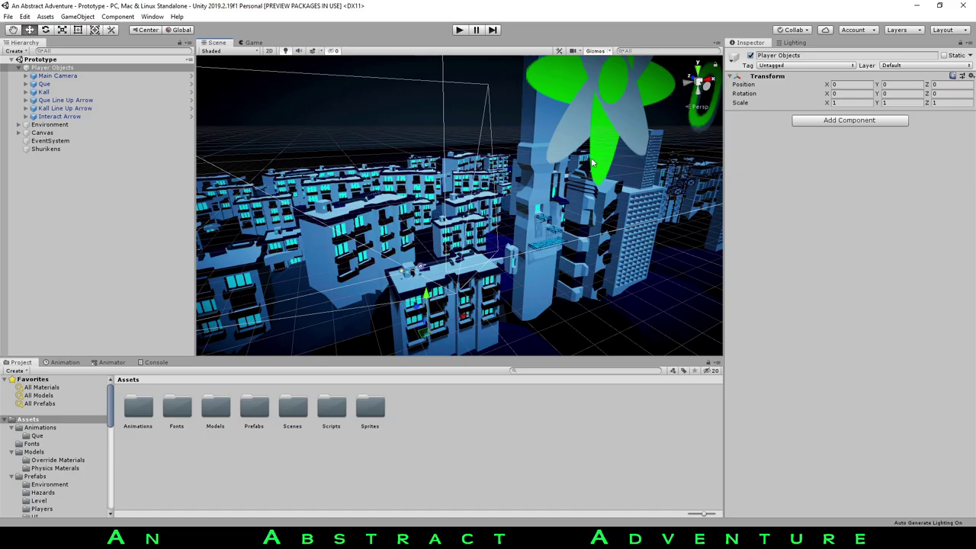